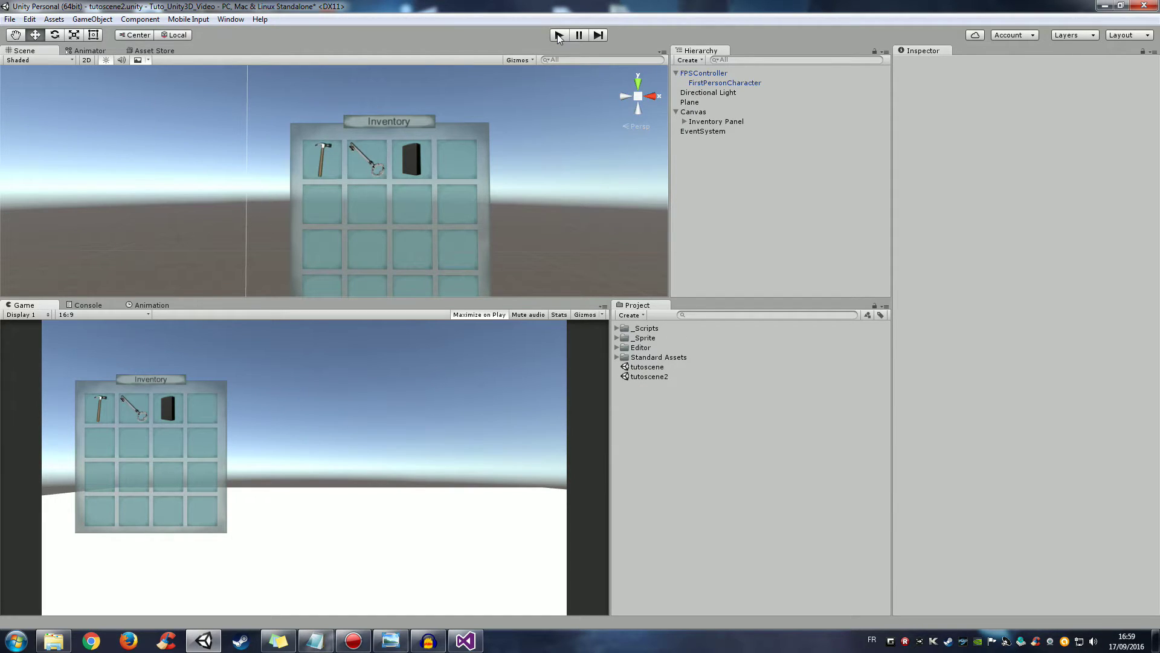
# Step: Run the game and toggle the inventory panel with the i key to test it
pyautogui.click(557, 36)
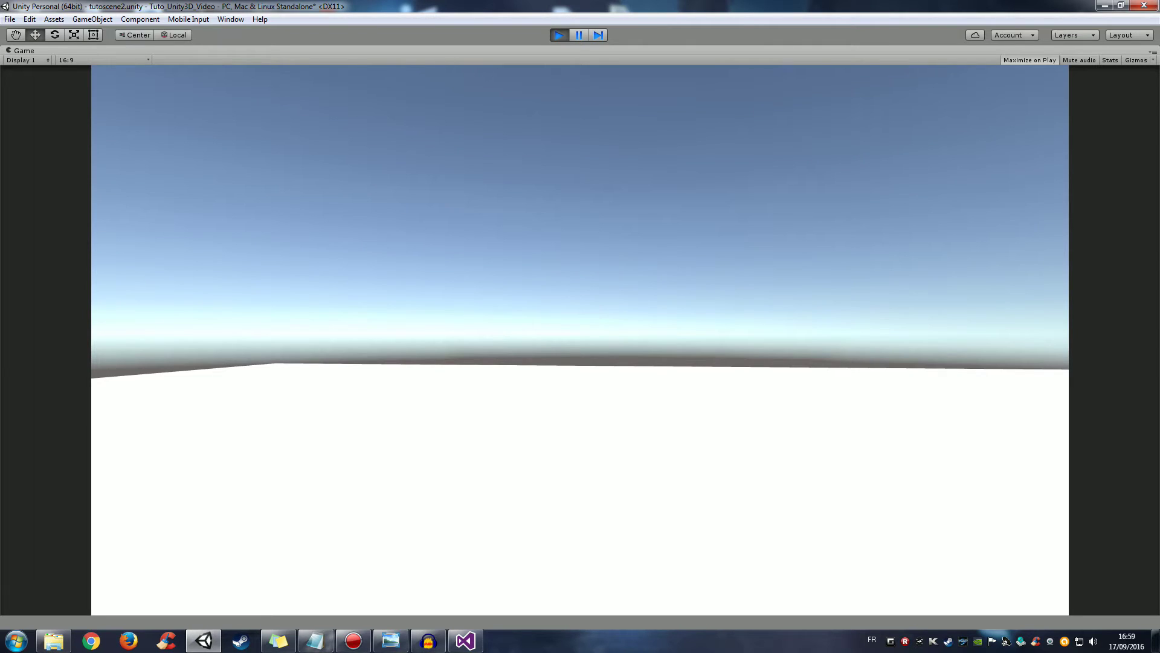
pyautogui.press('i')
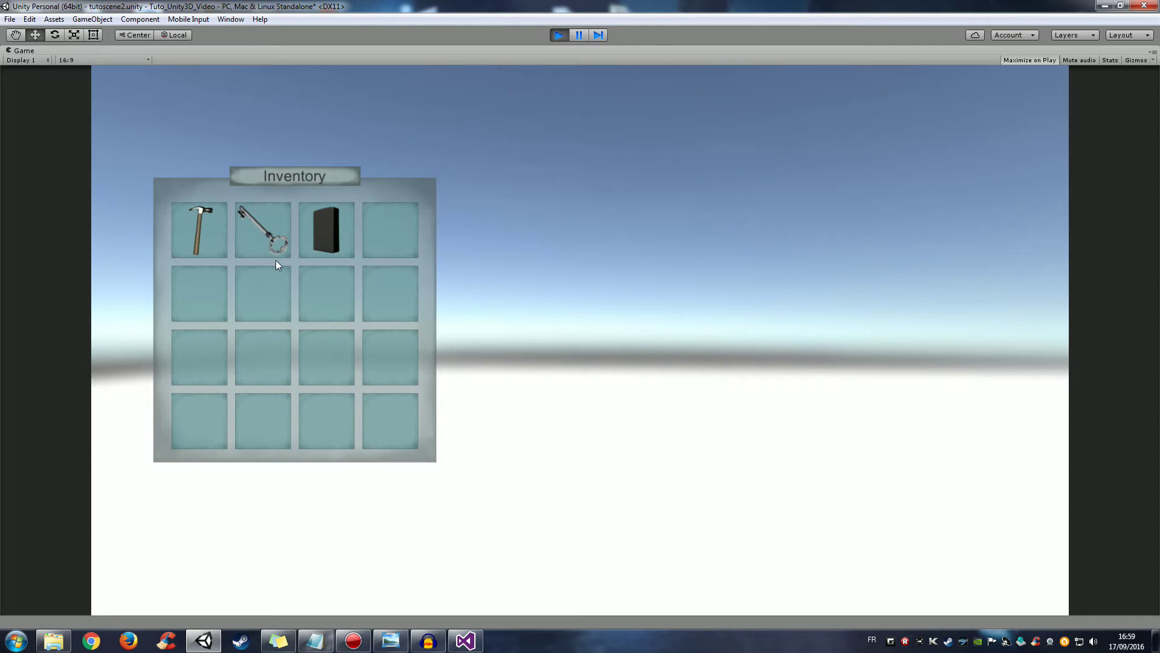
pyautogui.press('i')
pyautogui.press('i')
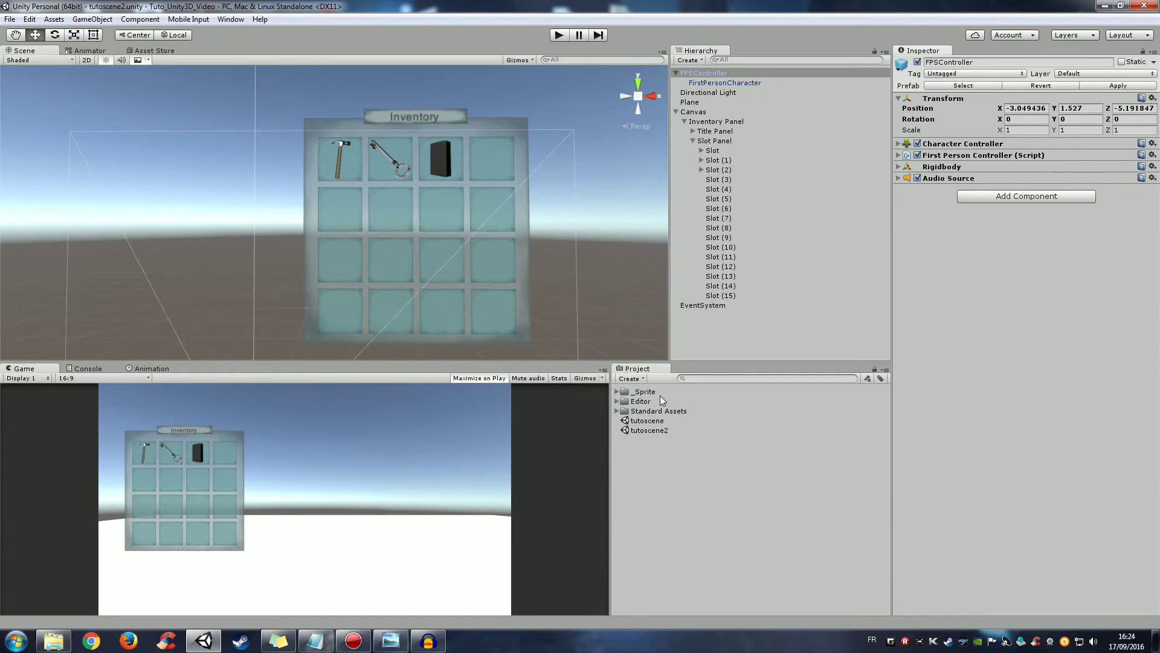
# Step: Create a new project folder named _Scripts
pyautogui.click(631, 382)
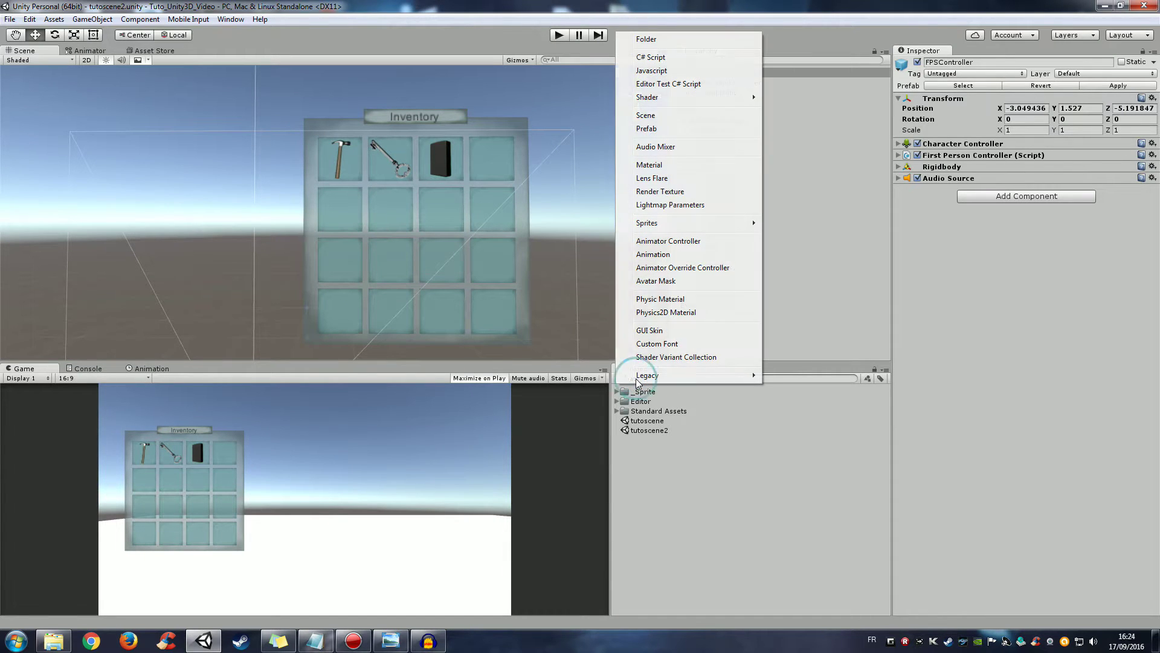
pyautogui.click(710, 37)
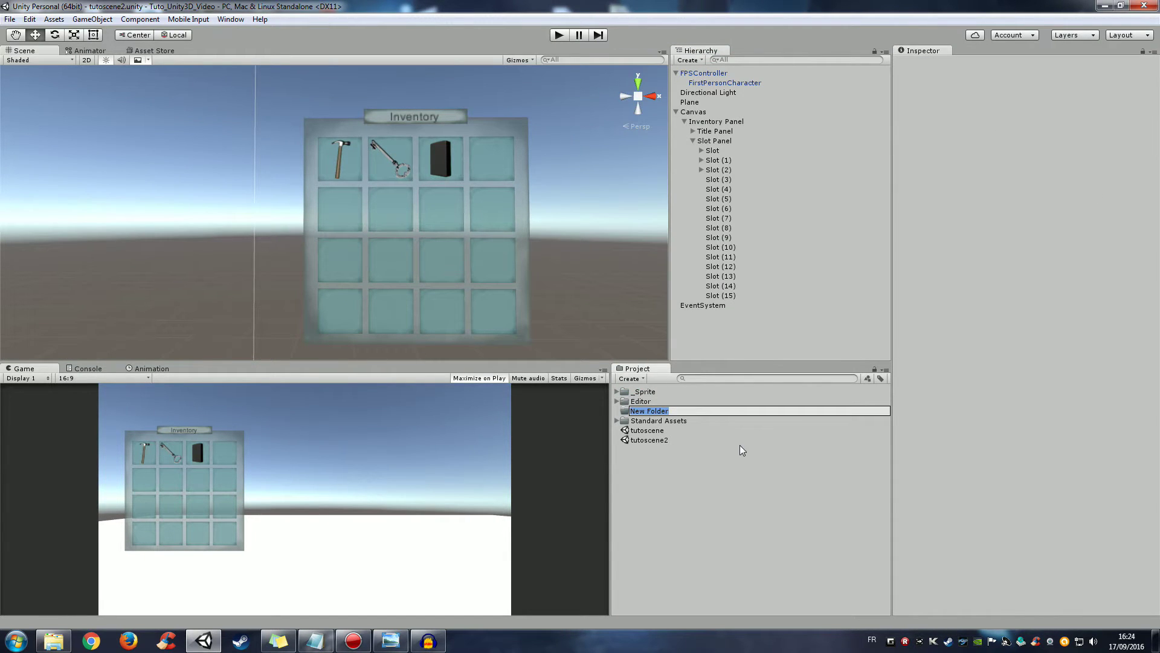
pyautogui.write('_')
pyautogui.write('Scripts')
pyautogui.press('Return')
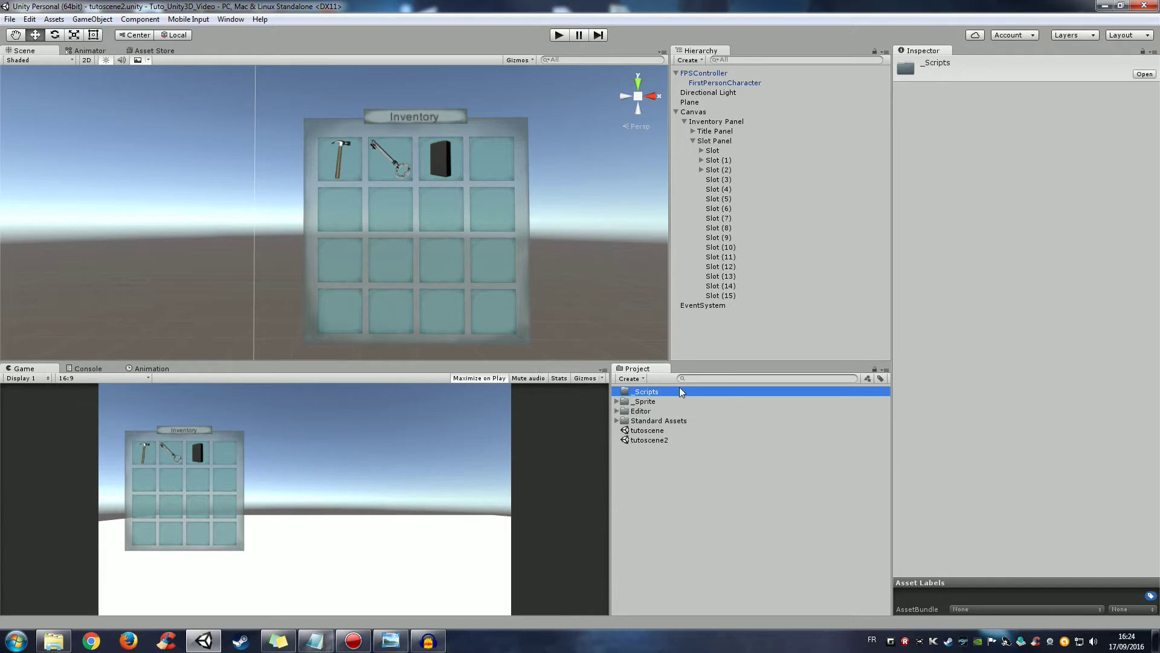
# Step: Create a C# script named FPCSupport inside _Scripts
pyautogui.rightClick(642, 394)
pyautogui.moveTo(756, 398)
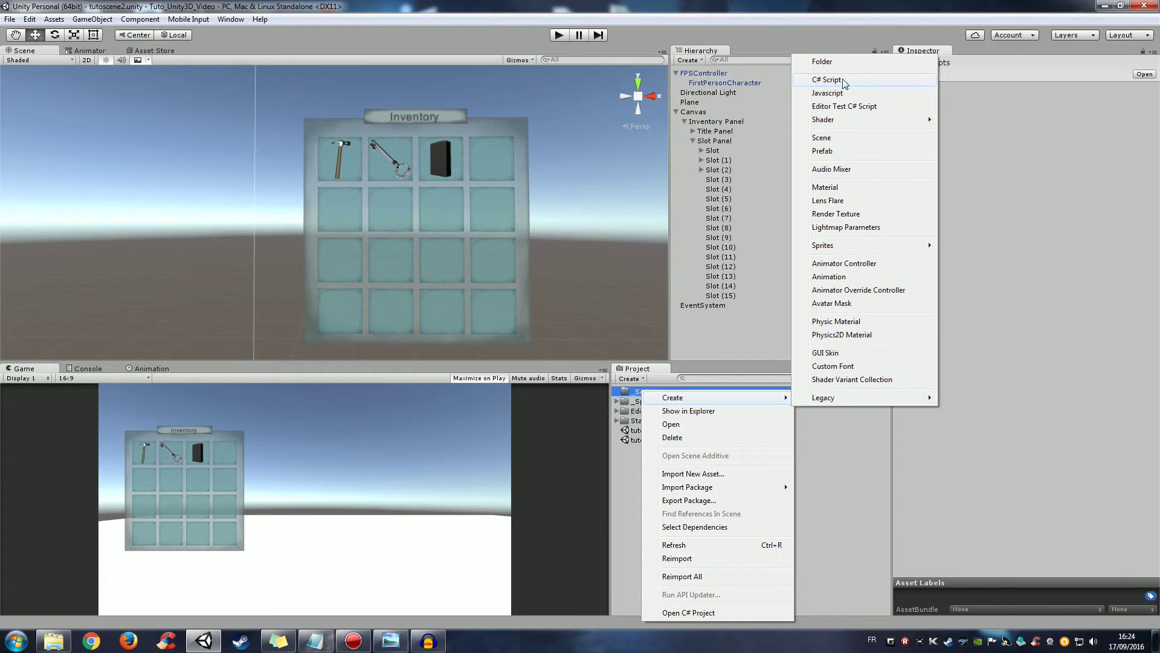
pyautogui.click(829, 81)
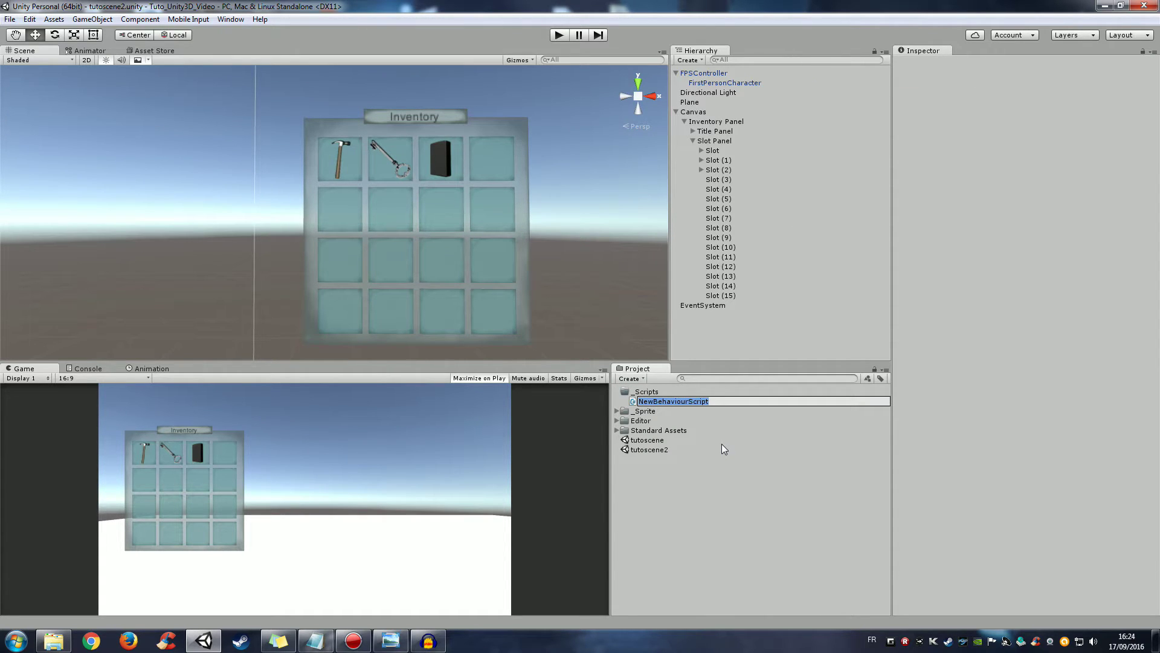
pyautogui.write('FP')
pyautogui.write('C')
pyautogui.write('Support')
pyautogui.press('Return')
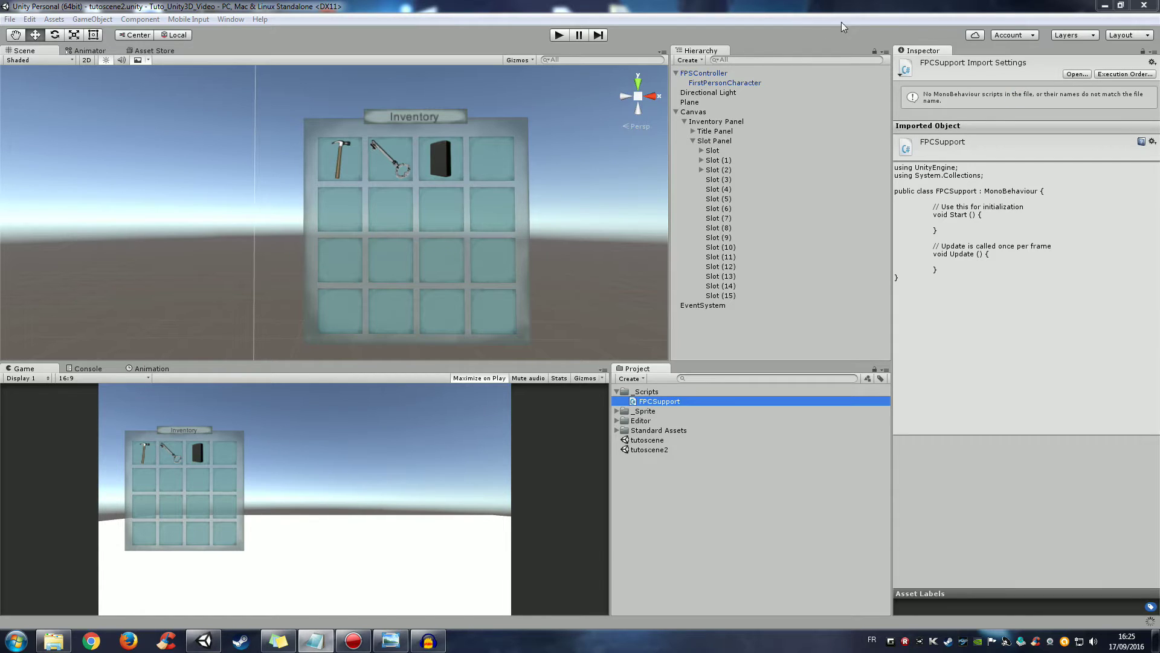
# Step: Create a C# script named Item Variables in the _Scripts folder
pyautogui.click(719, 72)
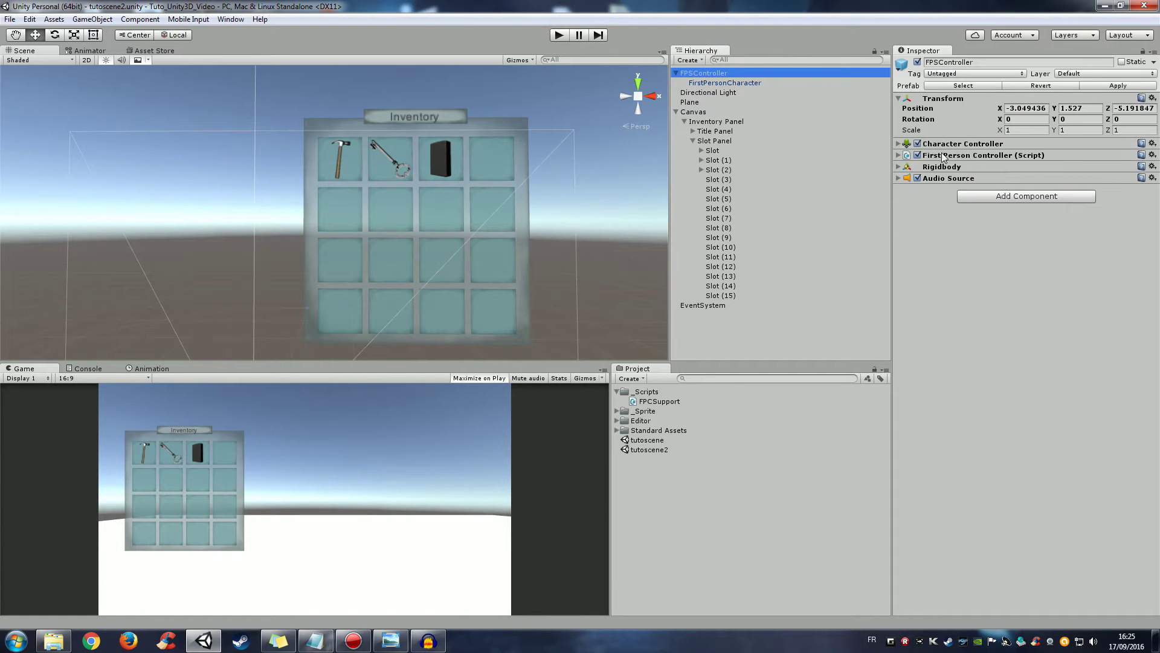
pyautogui.rightClick(649, 393)
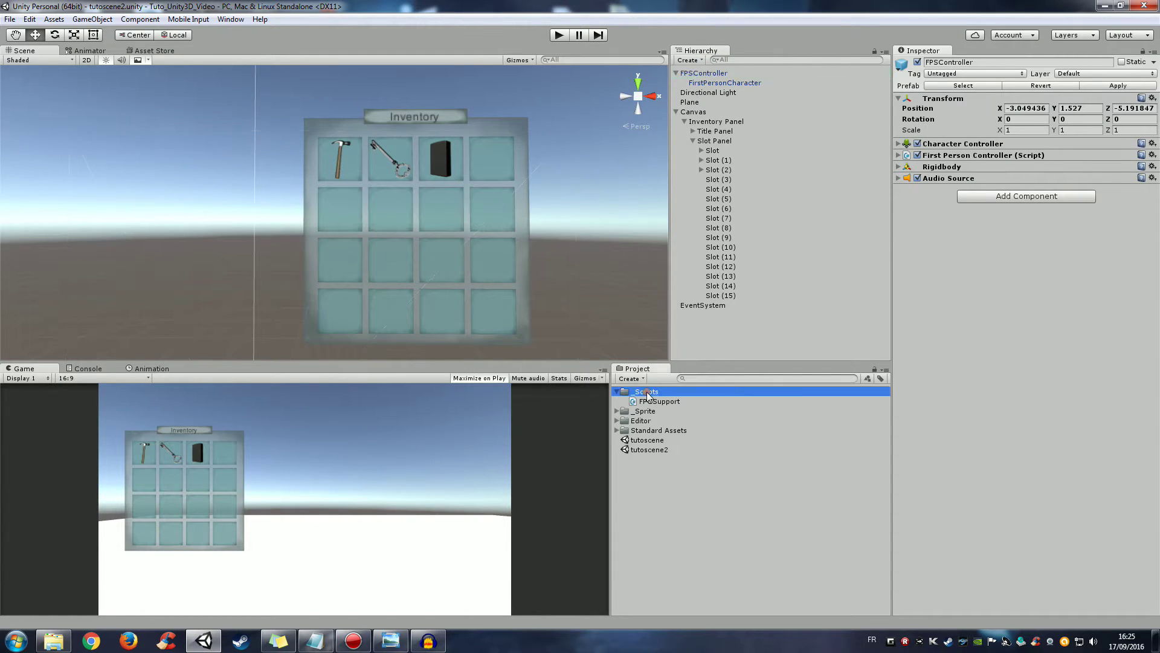
pyautogui.moveTo(786, 401)
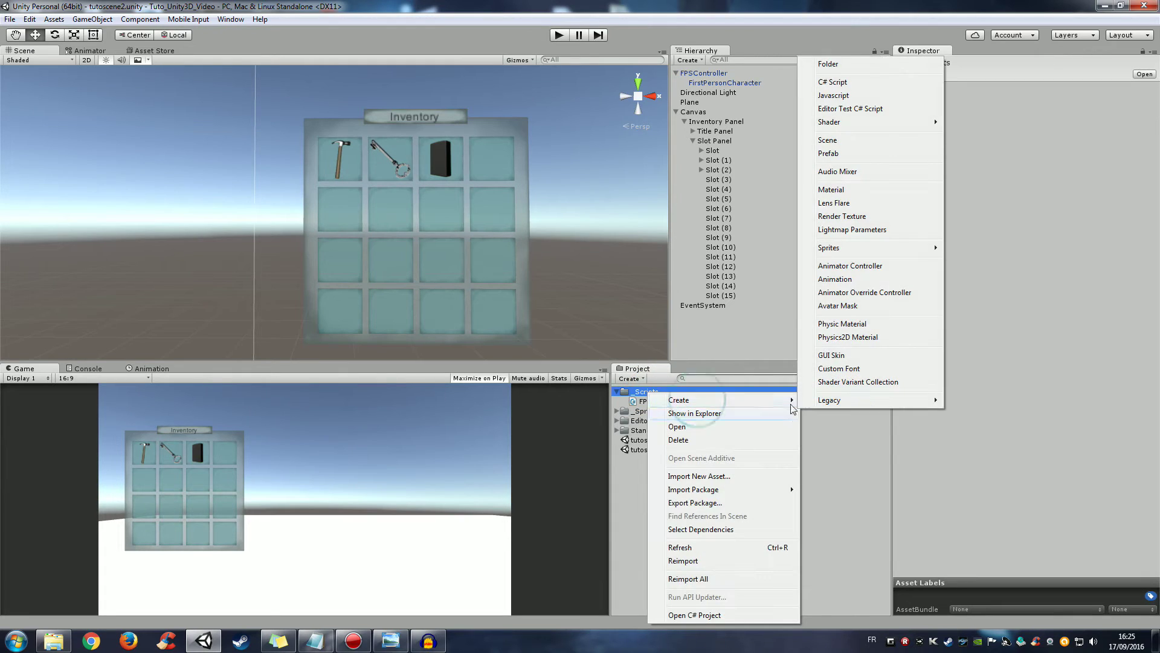
pyautogui.click(832, 82)
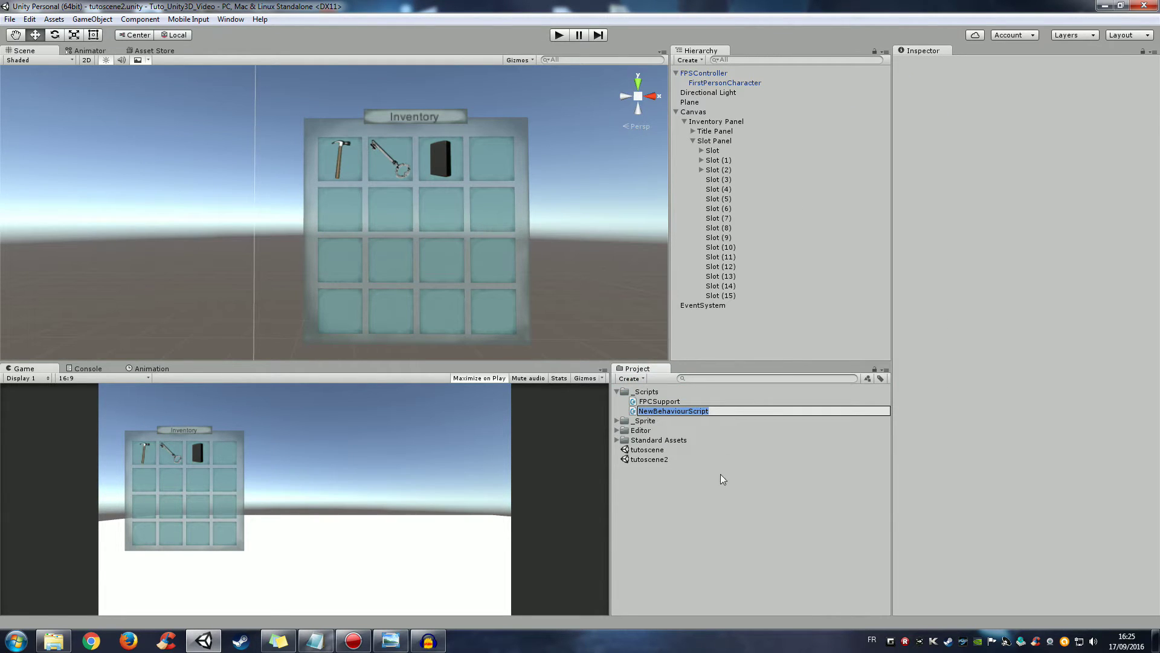
pyautogui.write('Items')
pyautogui.write(' Var')
pyautogui.write('iables')
pyautogui.press('Return')
# Step: Create a third C# script in _Scripts named Item Slots
pyautogui.click(651, 391)
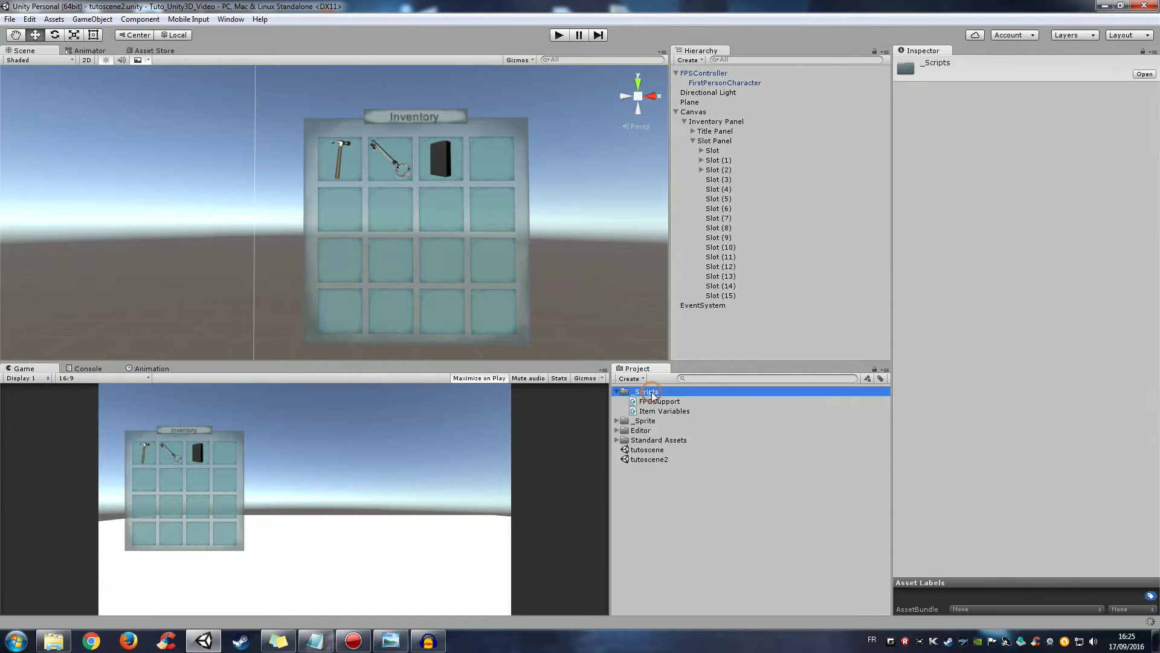
pyautogui.rightClick(651, 392)
pyautogui.moveTo(713, 401)
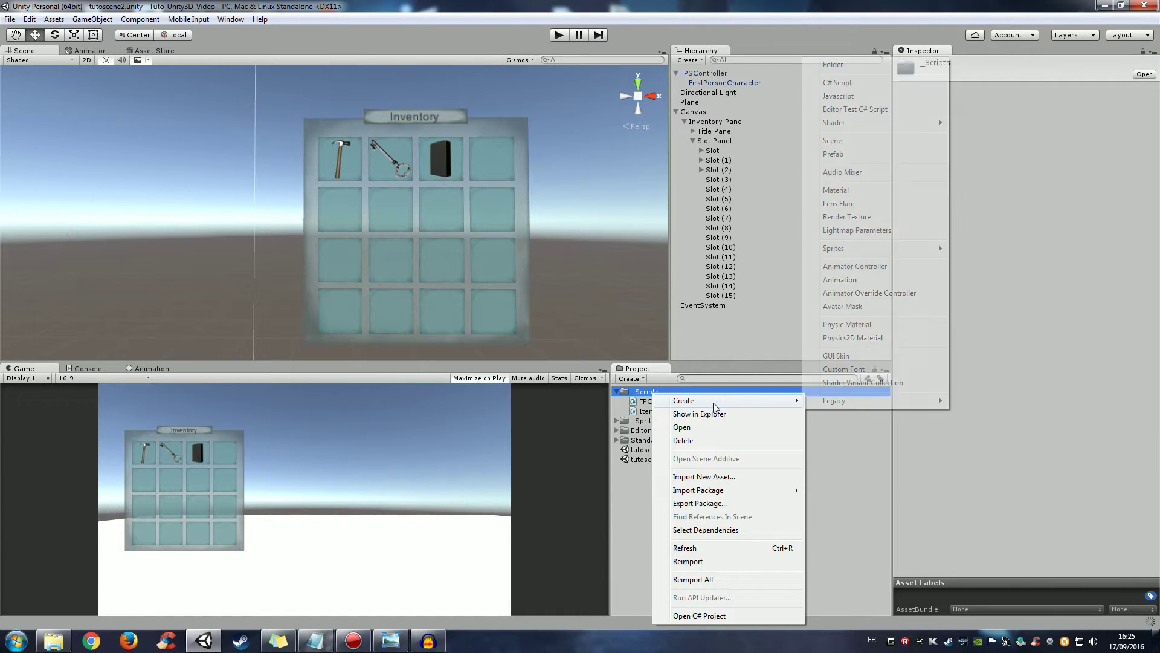
pyautogui.click(868, 84)
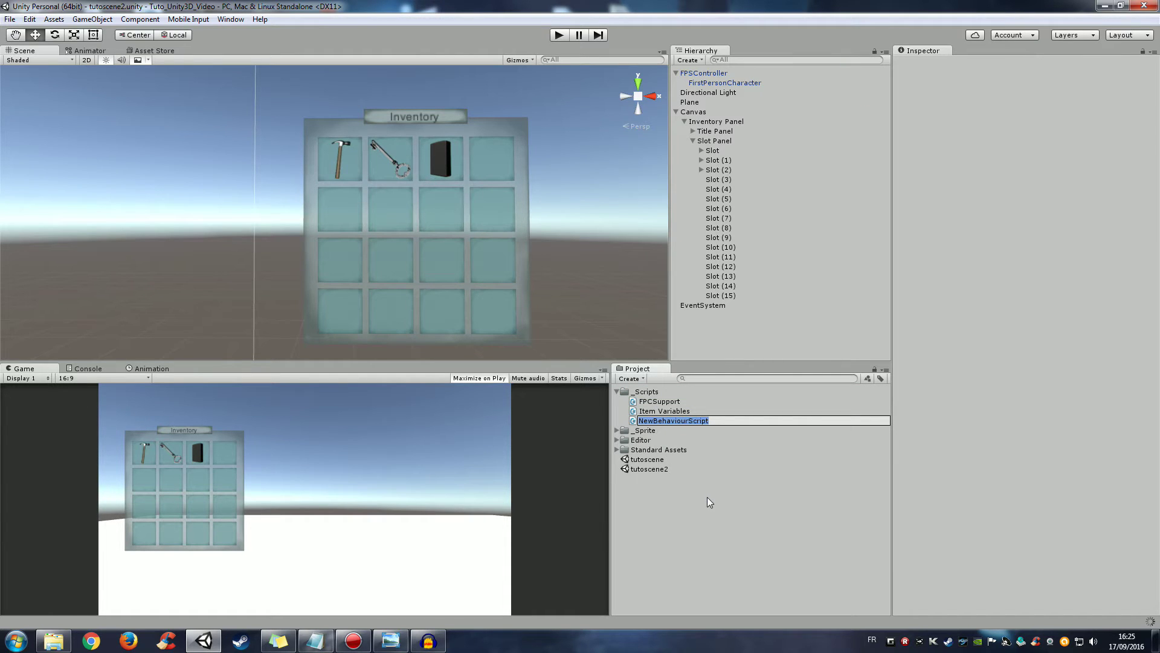
pyautogui.write('It')
pyautogui.press('Delete')
pyautogui.press('Delete')
pyautogui.press('Delete')
pyautogui.write('em')
pyautogui.write(' S')
pyautogui.write('lots')
pyautogui.press('Return')
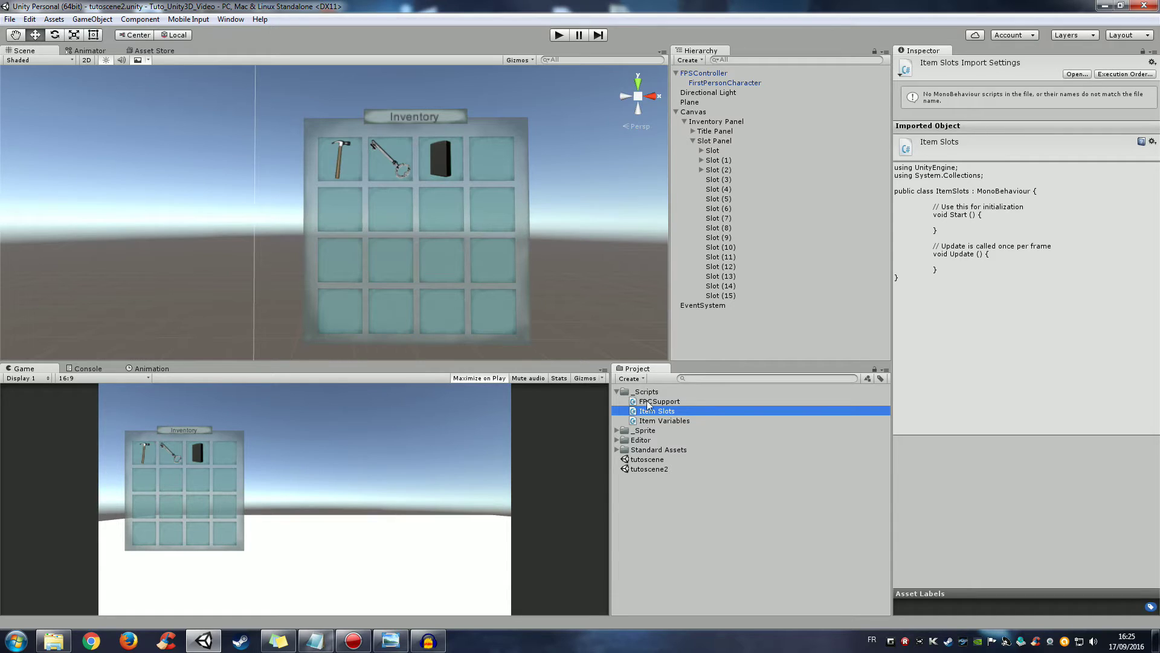
pyautogui.click(656, 401)
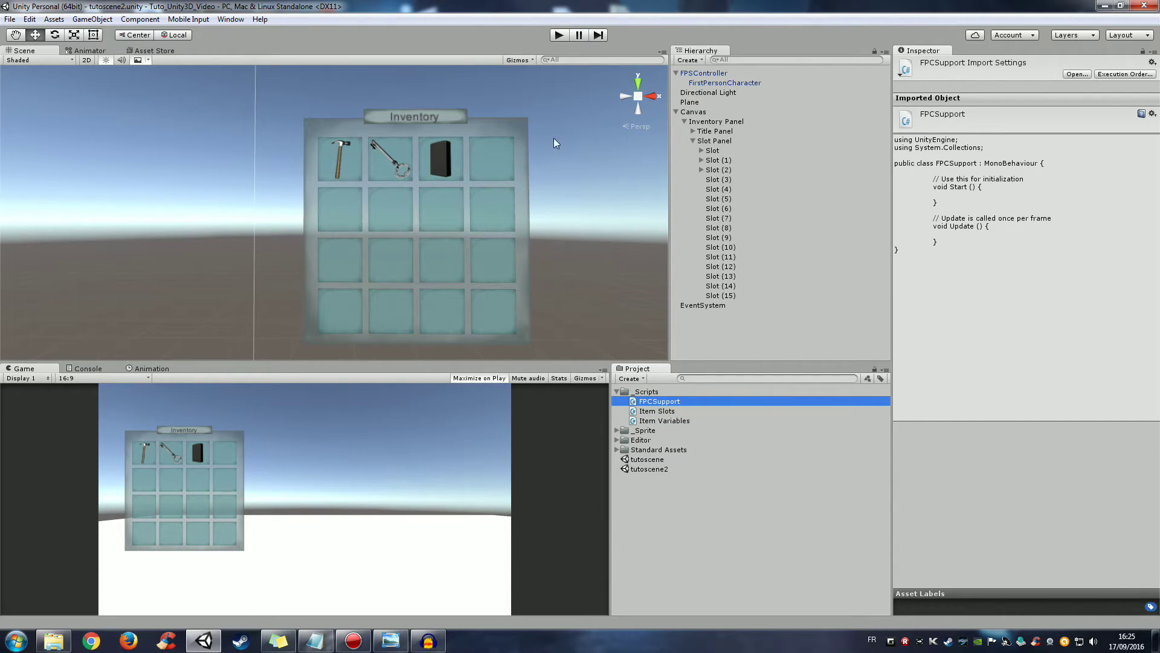
# Step: Add the Blur component to the FirstPersonCharacter camera and leave it unchecked
pyautogui.click(702, 85)
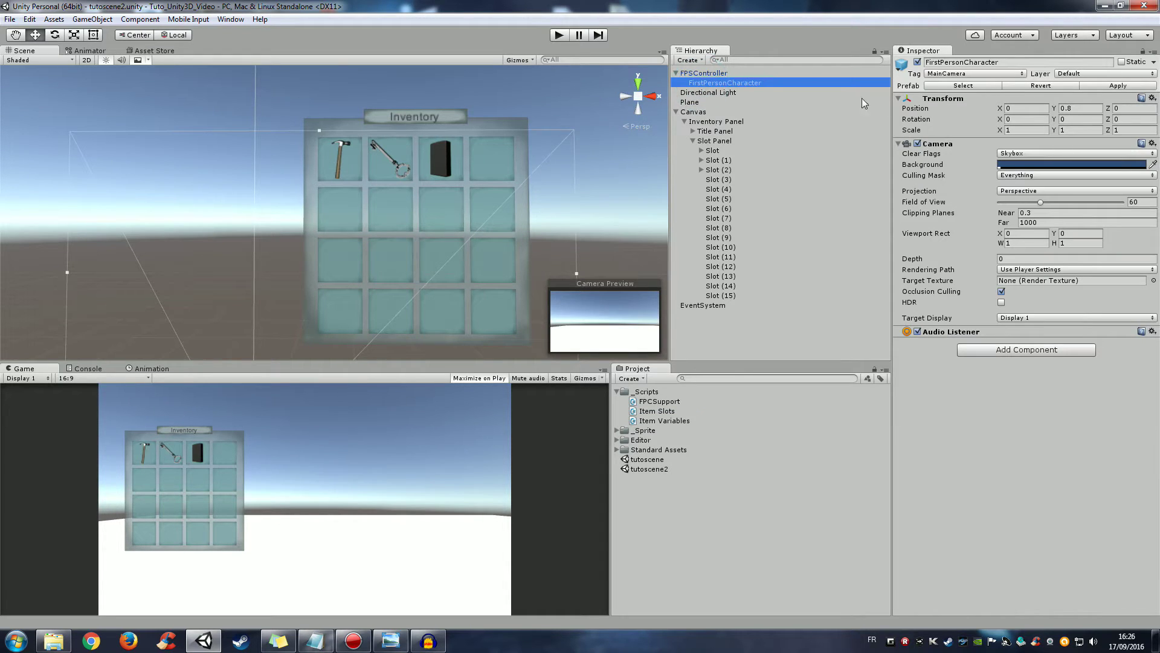
pyautogui.click(1043, 350)
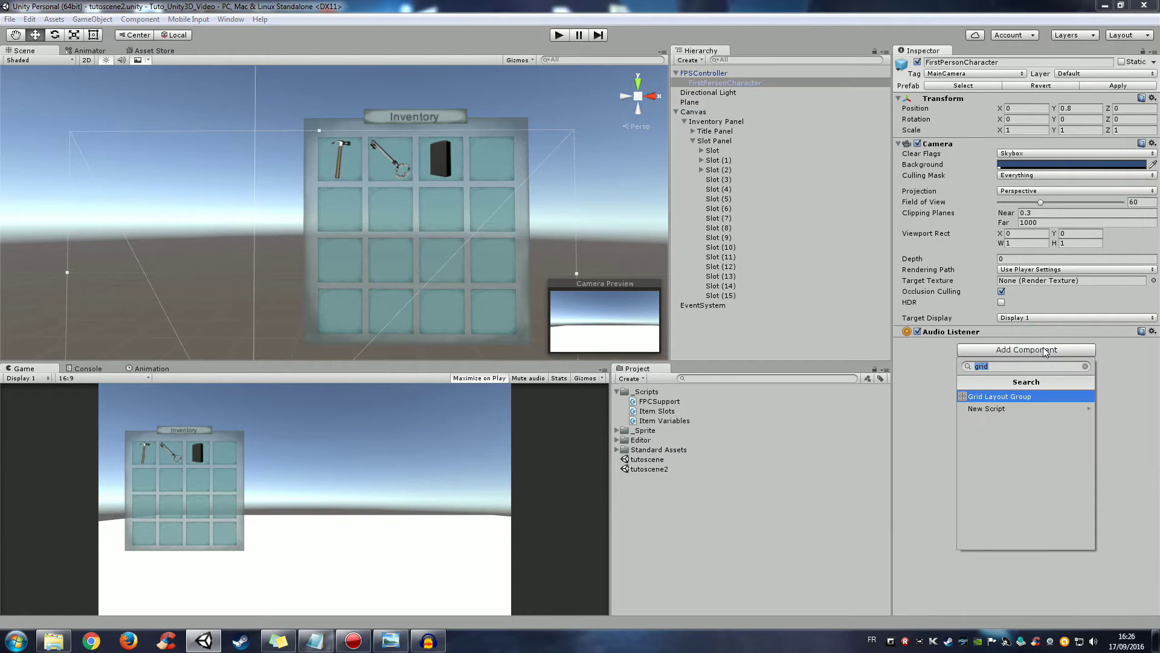
pyautogui.write('blur')
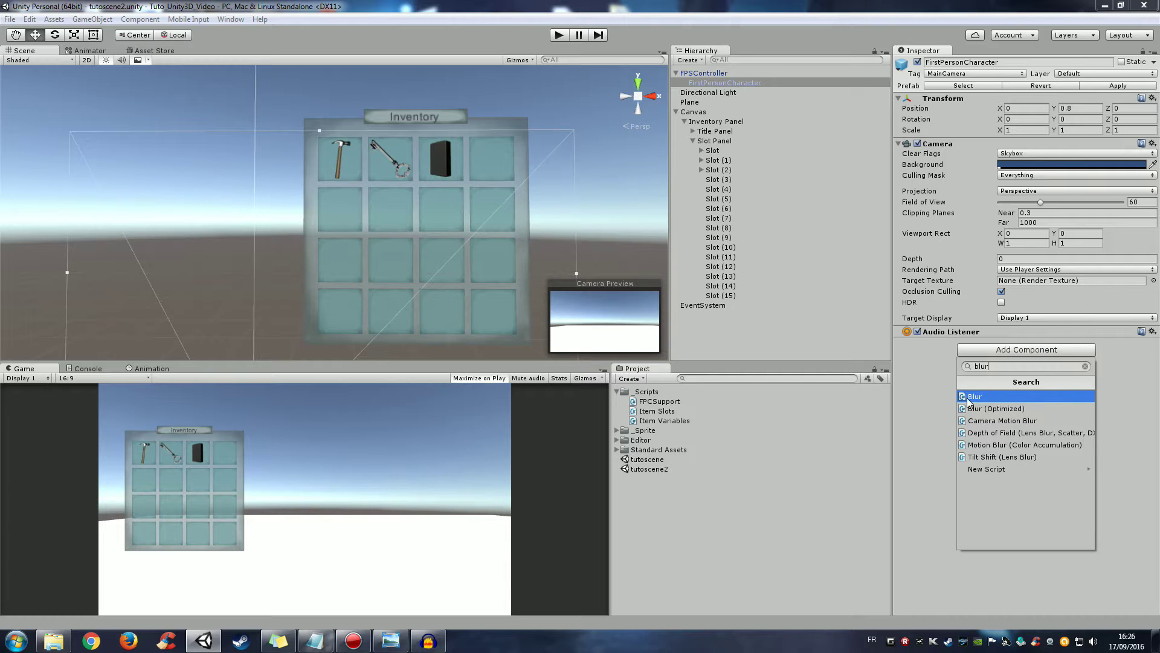
pyautogui.click(982, 396)
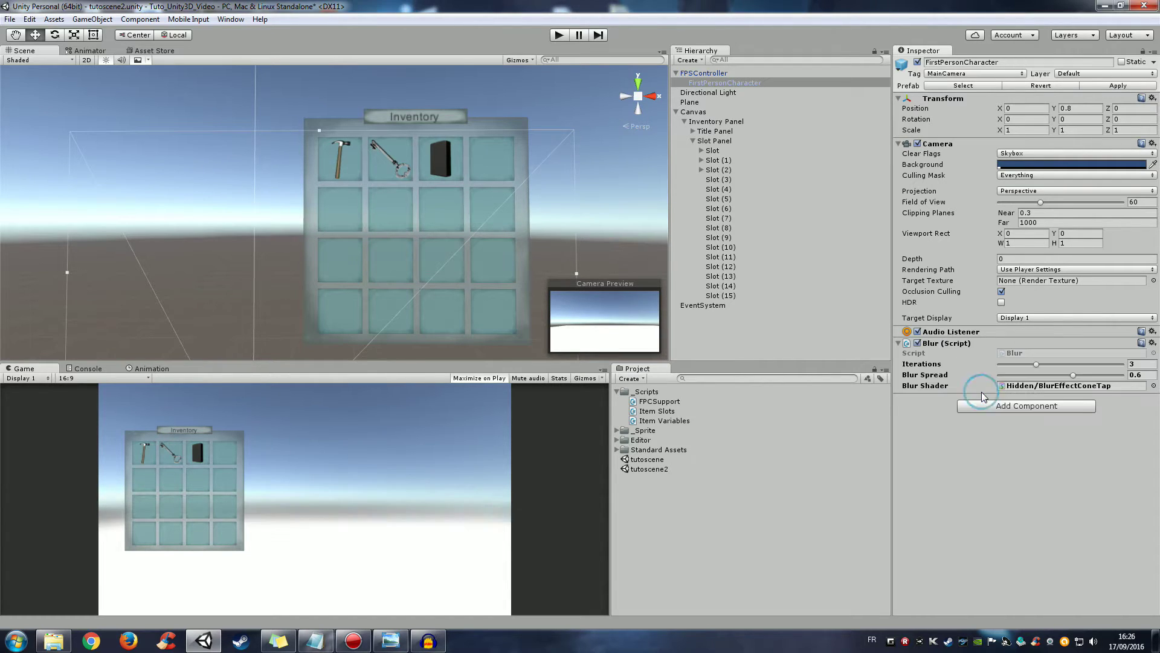
pyautogui.click(918, 343)
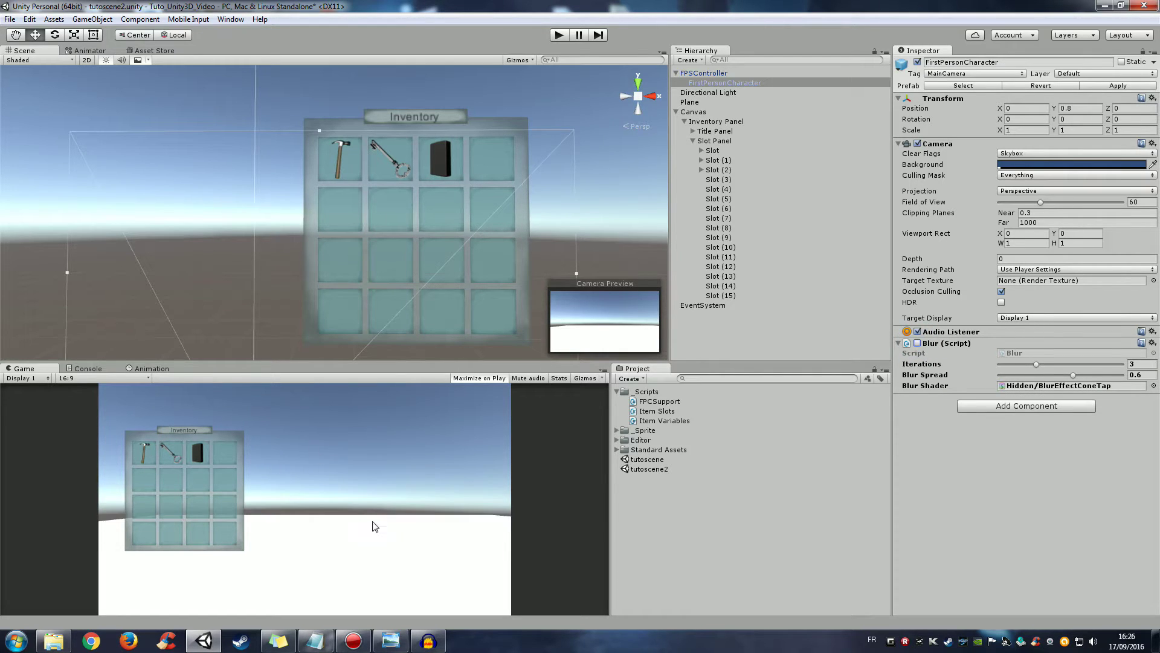
pyautogui.click(917, 342)
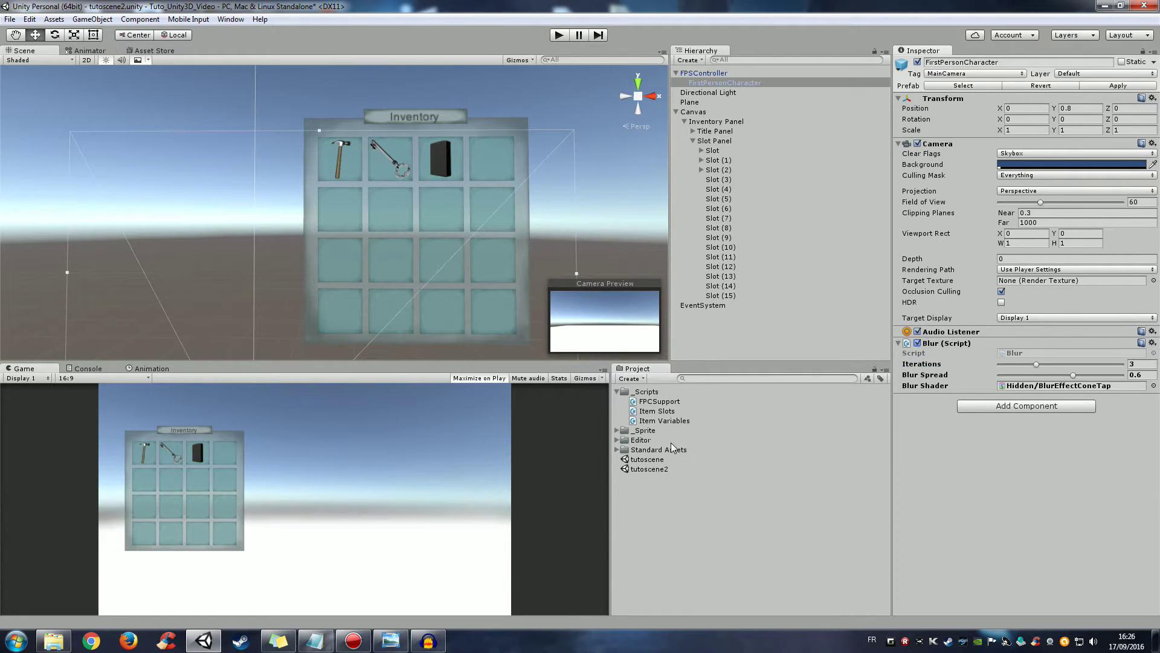
pyautogui.click(918, 343)
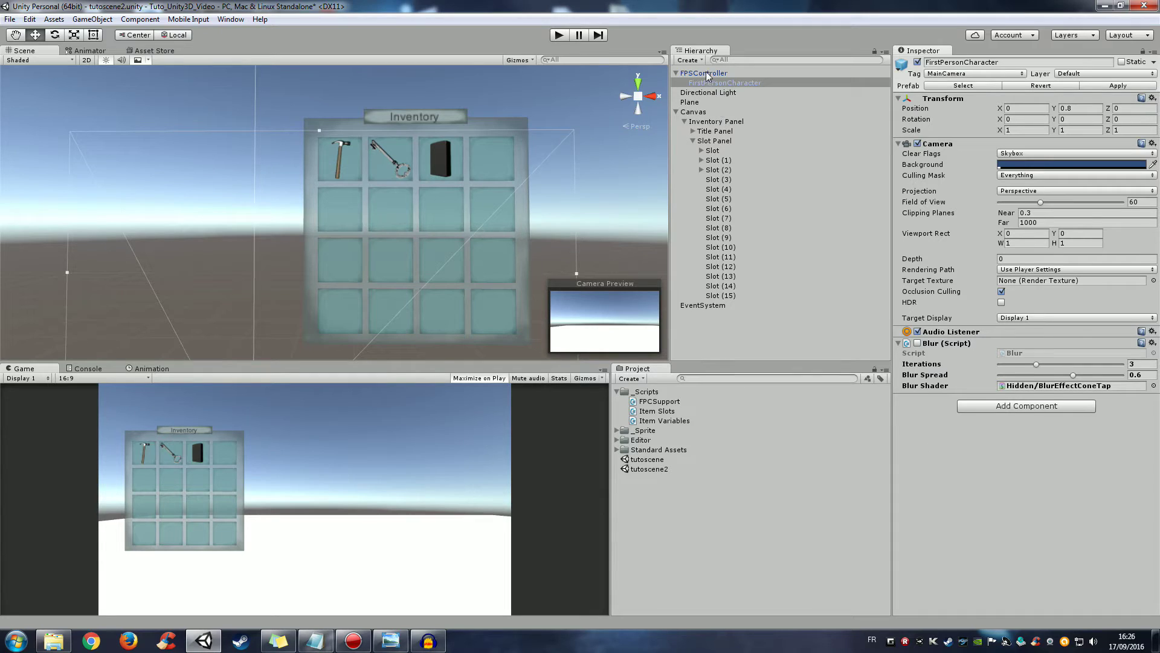
# Step: Open the project's Input Manager and raise the axes count to 26
pyautogui.click(26, 20)
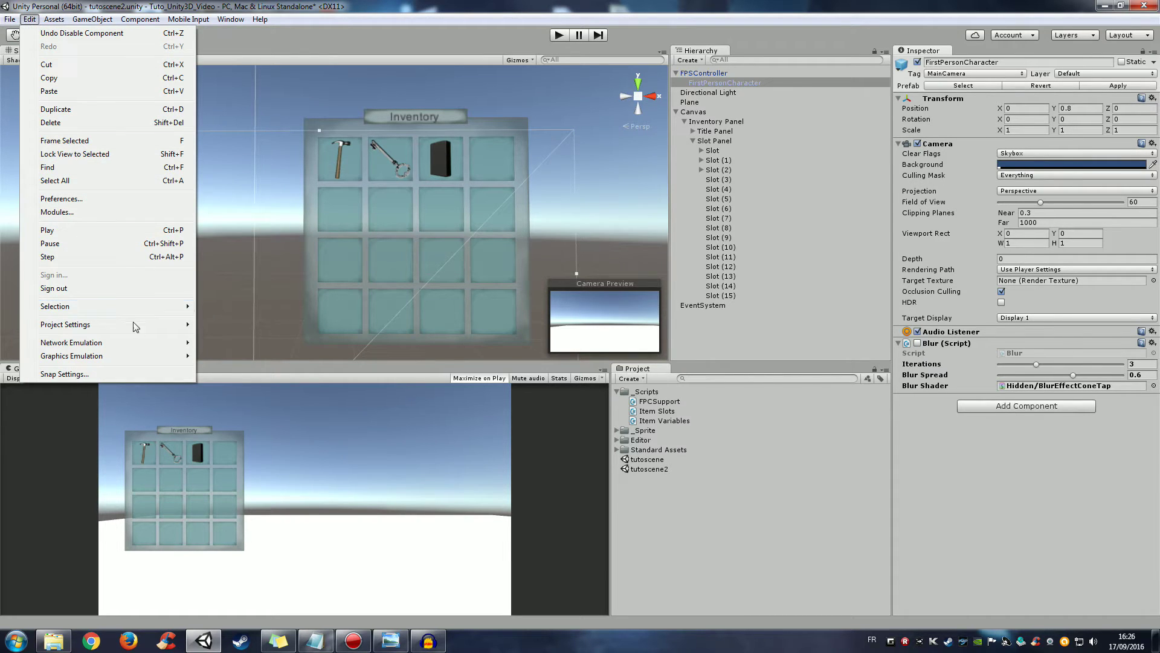
pyautogui.moveTo(134, 324)
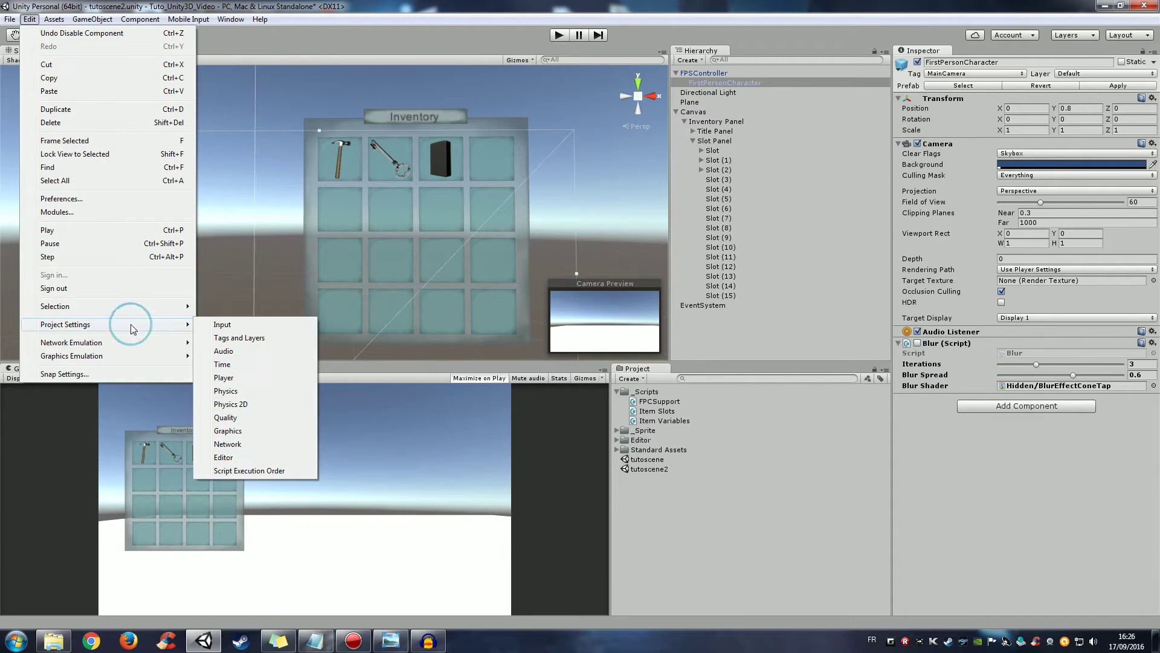
pyautogui.click(216, 326)
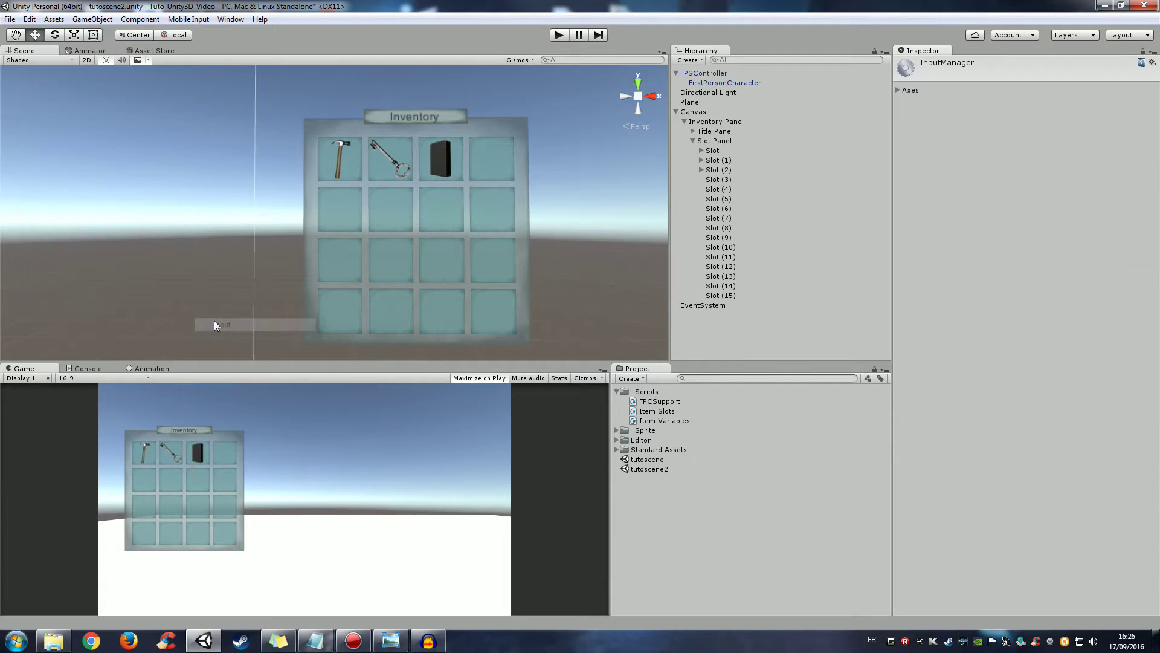
pyautogui.click(898, 91)
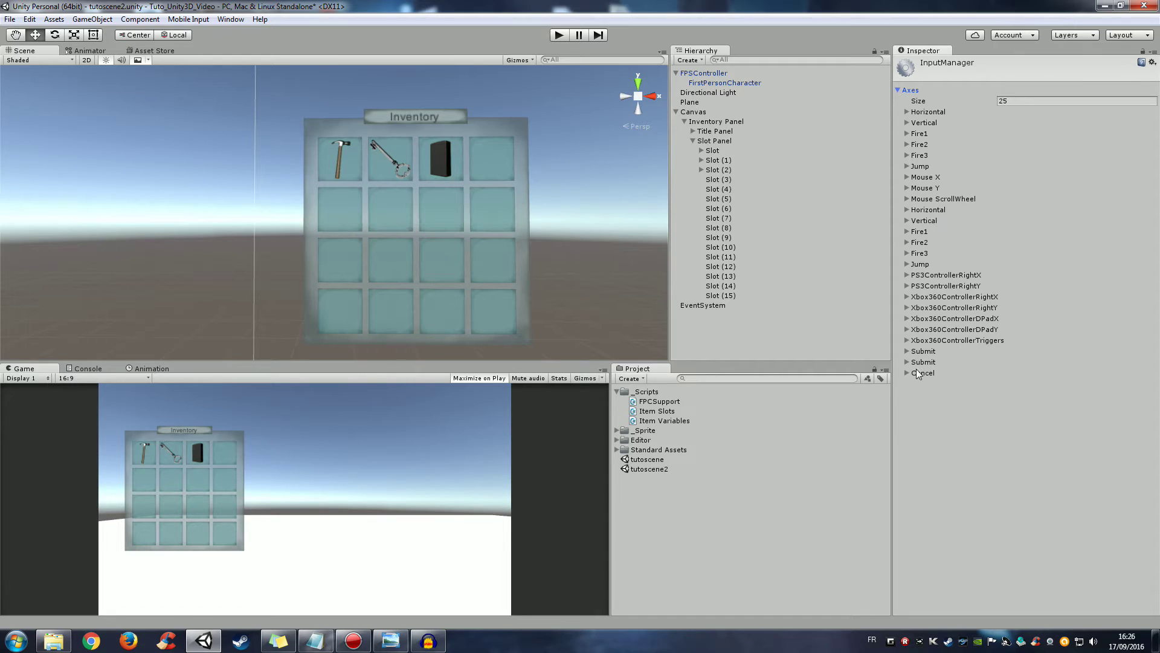
pyautogui.click(1010, 105)
pyautogui.write('26')
pyautogui.press('Return')
# Step: Name the new axis Inventory, set its positive button to i, clear the alternate, and save
pyautogui.click(907, 384)
pyautogui.click(1013, 395)
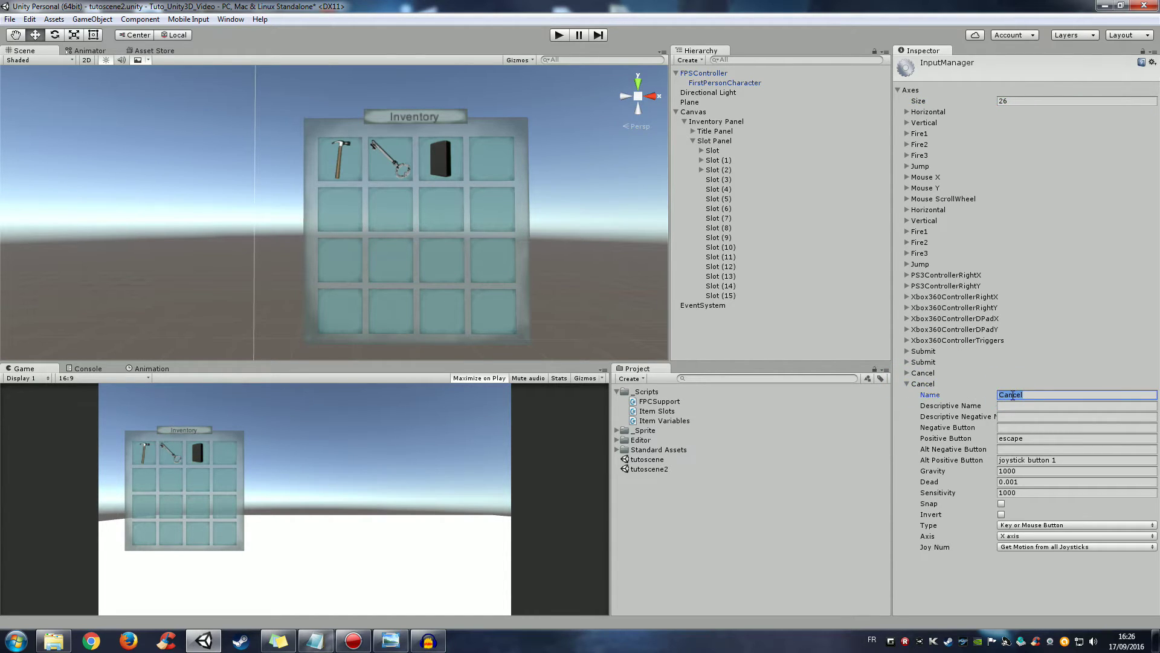
pyautogui.write('Inventory')
pyautogui.click(1025, 459)
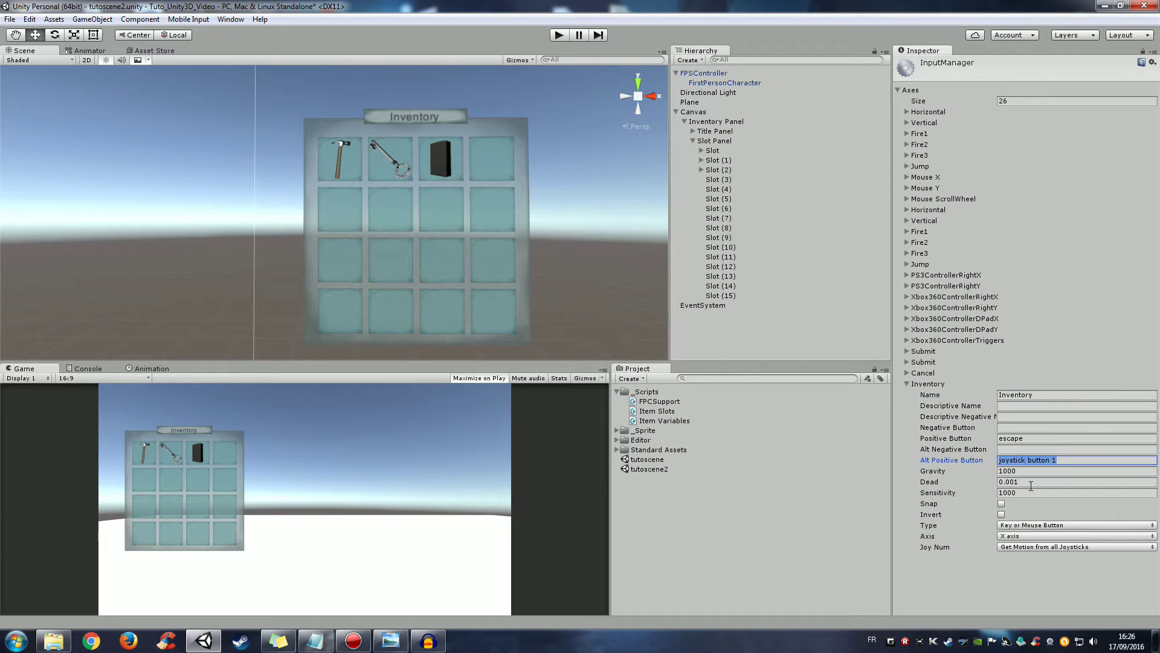
pyautogui.press('Delete')
pyautogui.click(1025, 438)
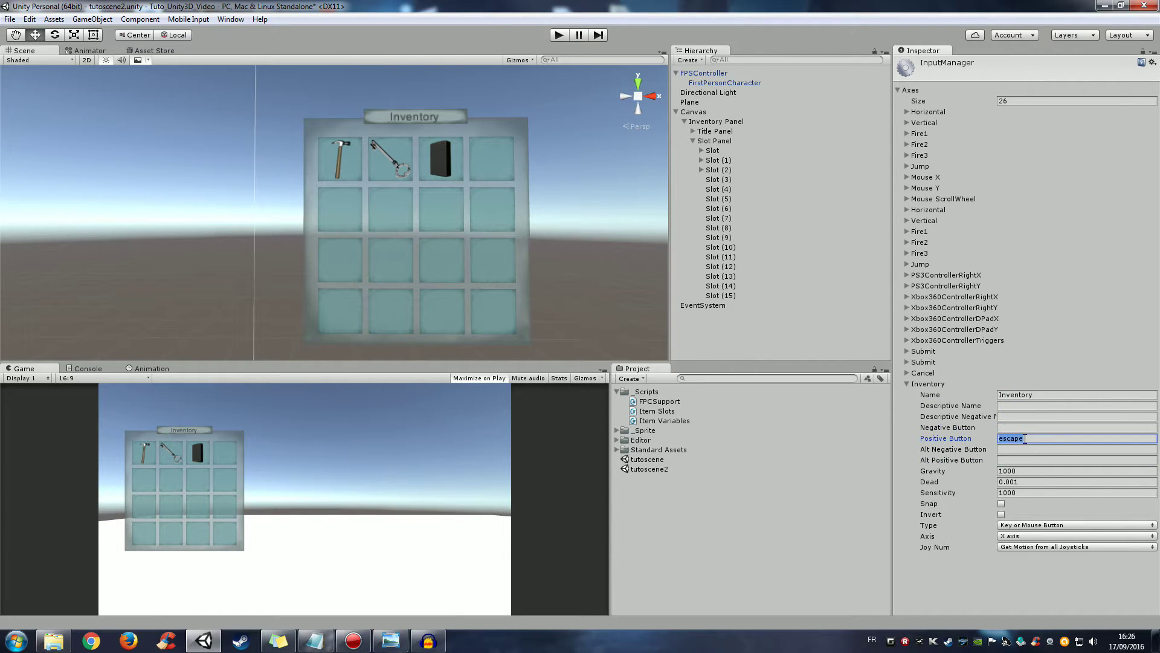
pyautogui.write('i')
pyautogui.hotkey('ctrl', 's')
# Step: Open FPCSupport.cs from the _Scripts folder in Visual Studio
pyautogui.click(906, 110)
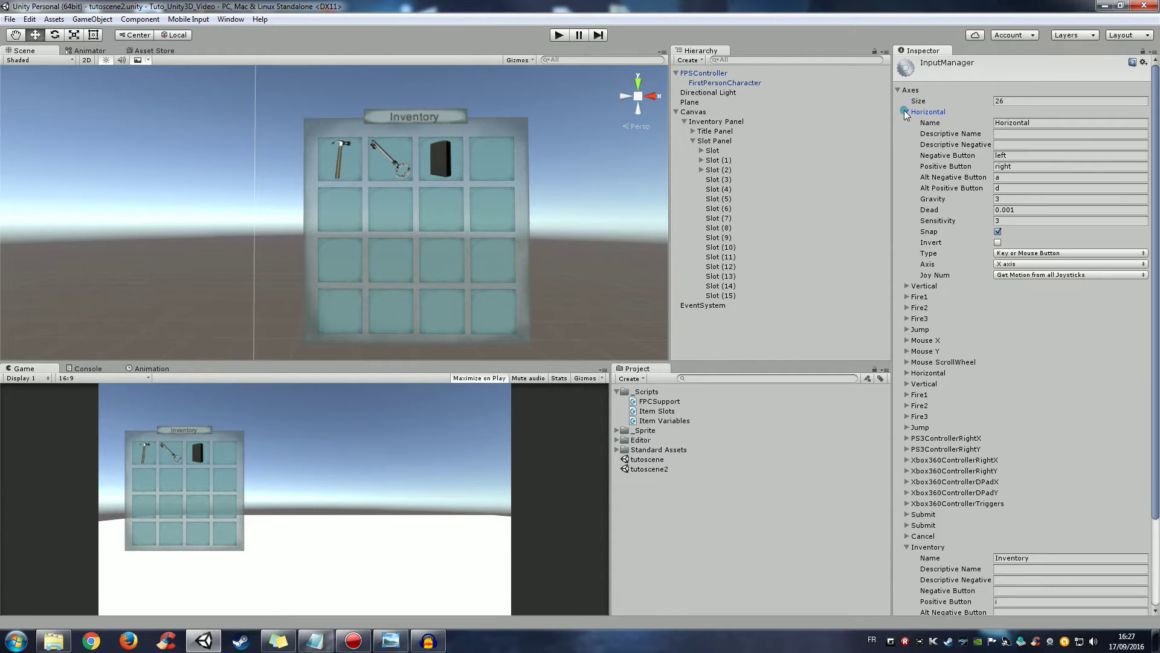
pyautogui.click(906, 109)
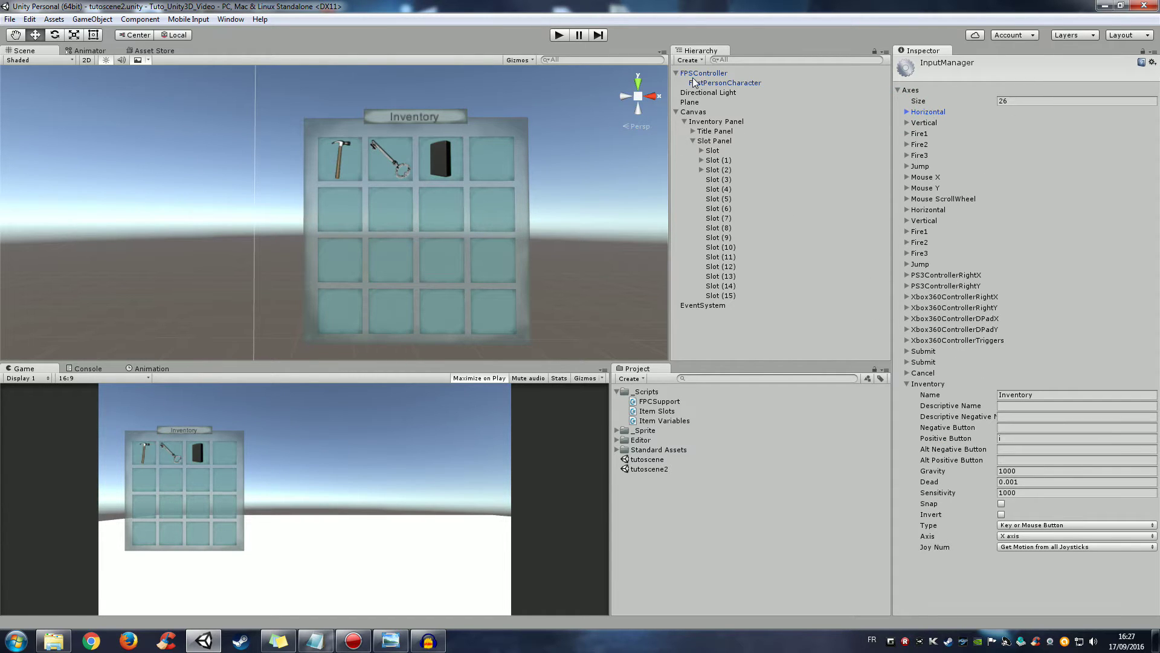
pyautogui.click(661, 402)
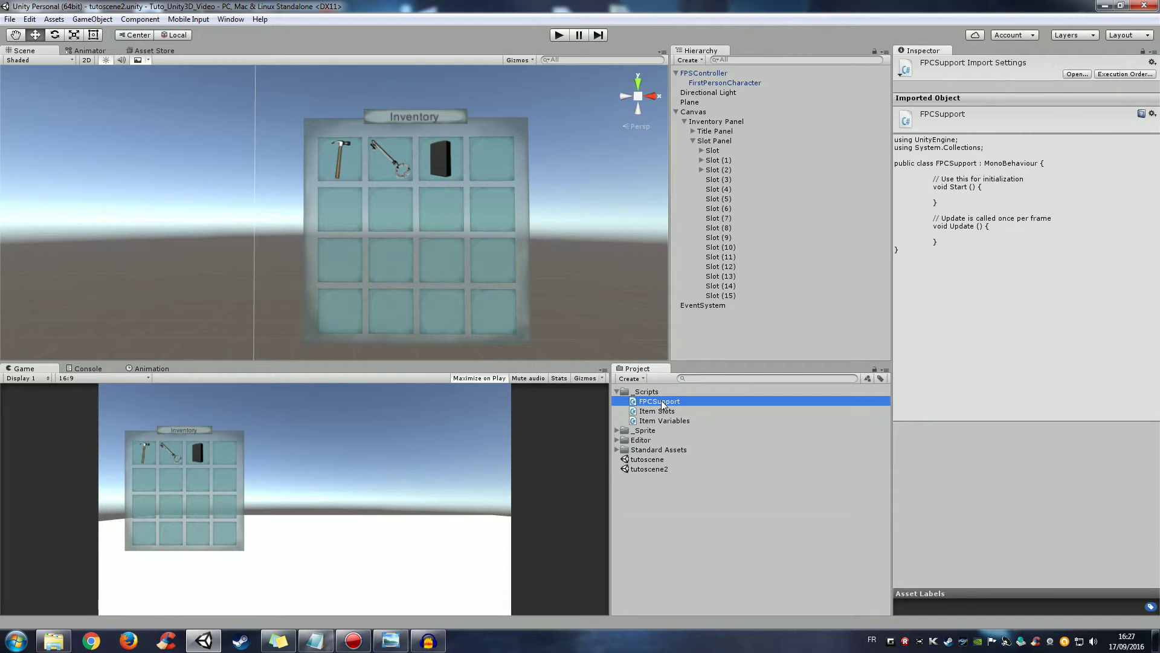
pyautogui.doubleClick(663, 403)
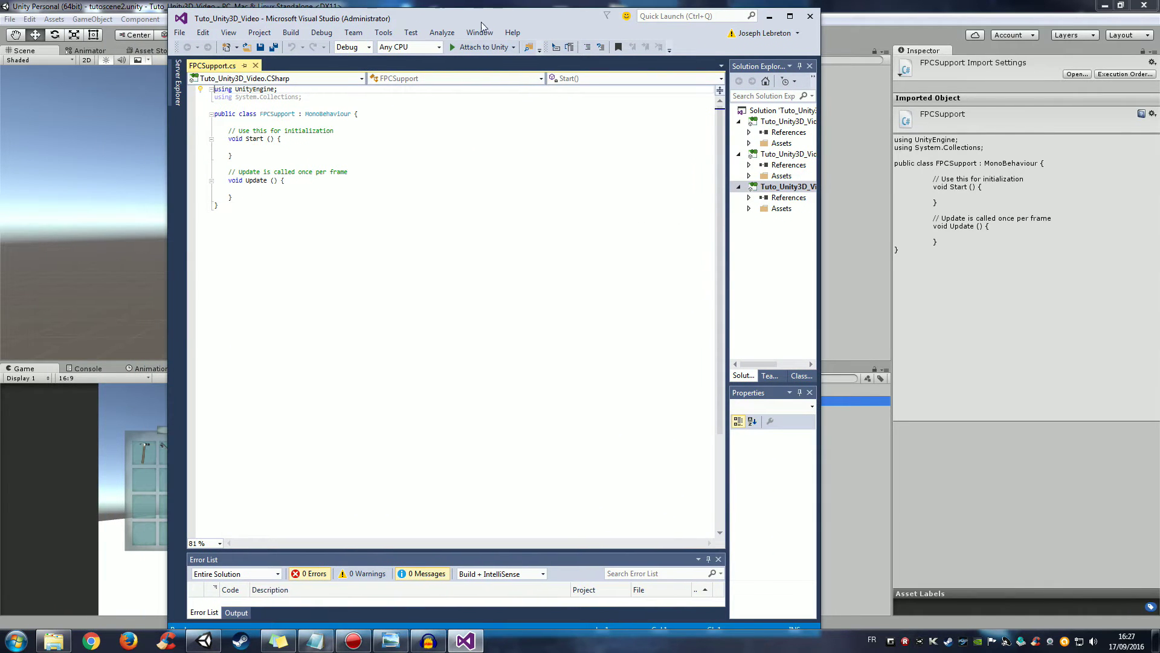
# Step: Move and slightly shrink the Visual Studio window toward the left
pyautogui.moveTo(484, 20)
pyautogui.mouseDown()
pyautogui.moveTo(450, 7)
pyautogui.moveTo(448, 18)
pyautogui.mouseUp()
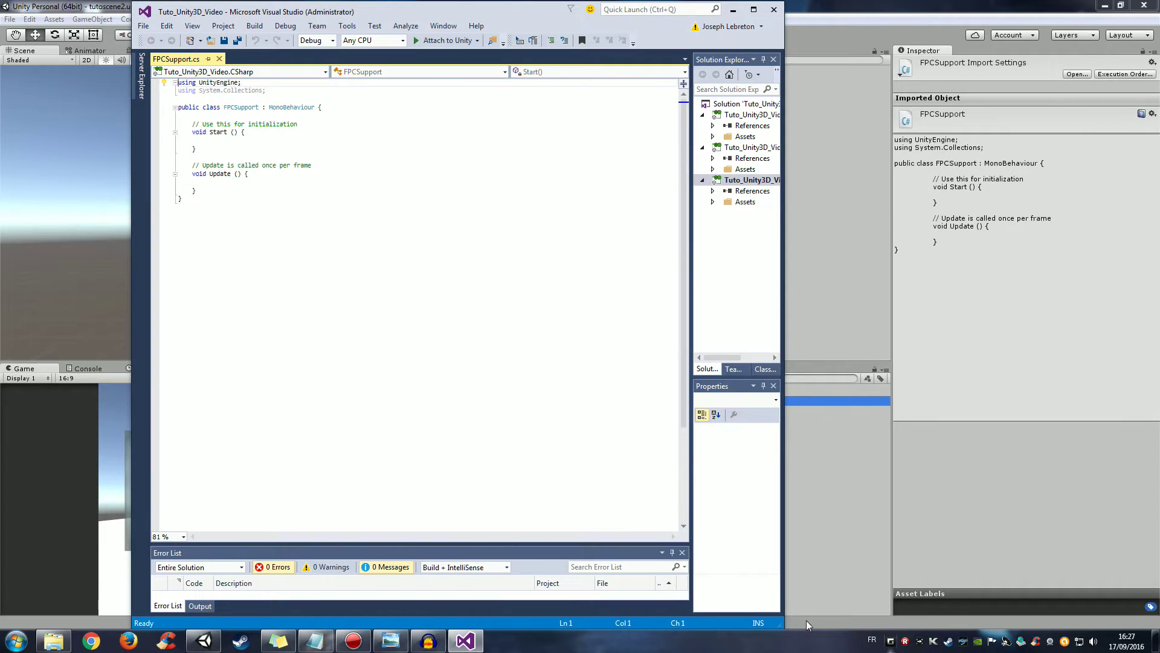
pyautogui.moveTo(784, 628); pyautogui.dragTo(781, 617)
pyautogui.moveTo(450, 12); pyautogui.dragTo(429, 14)
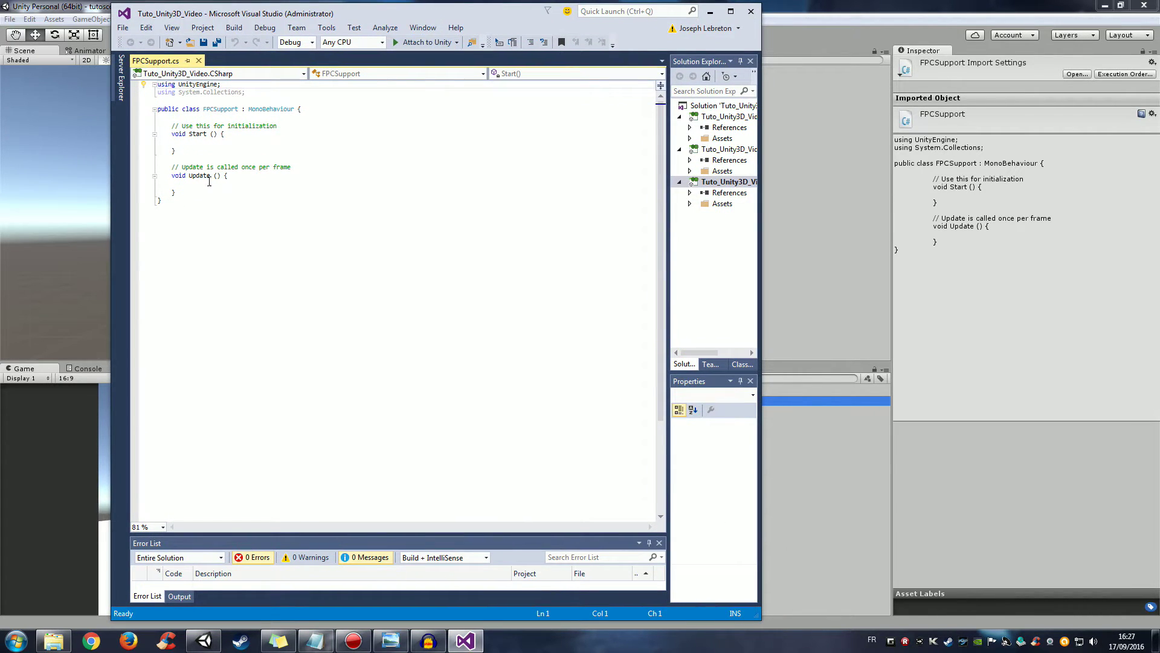
# Step: Declare 'public GameObject playerCam;' in the FPCSupport class above Start
pyautogui.click(199, 118)
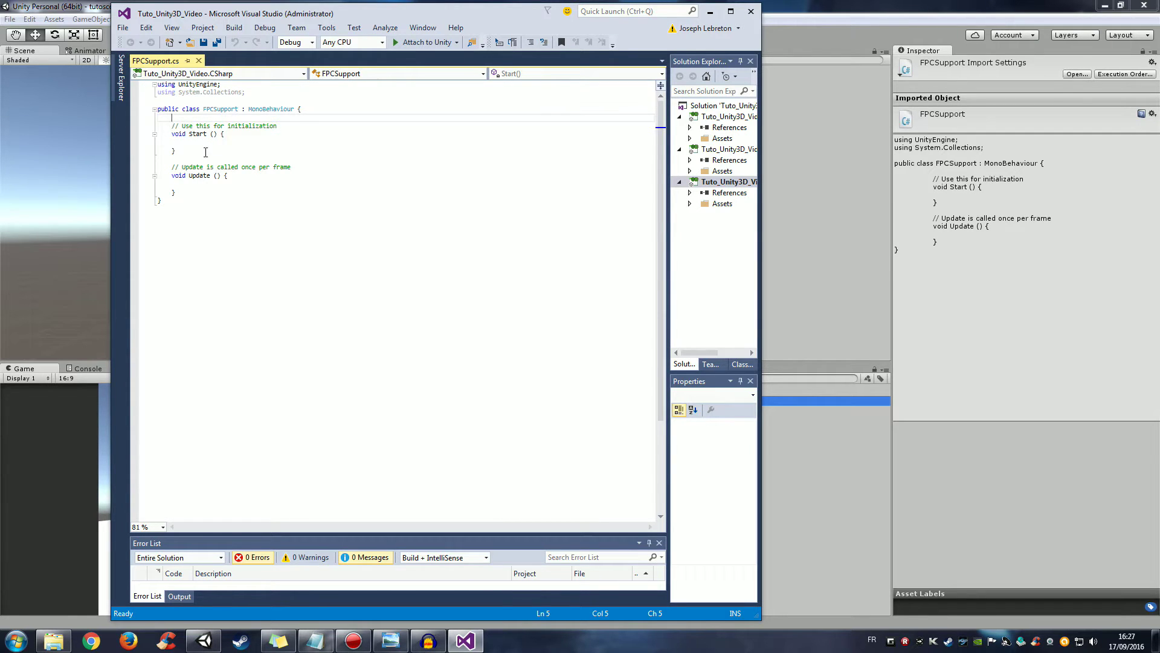
pyautogui.press('Return')
pyautogui.press('Return')
pyautogui.press('Return')
pyautogui.press('Up')
pyautogui.press('Up')
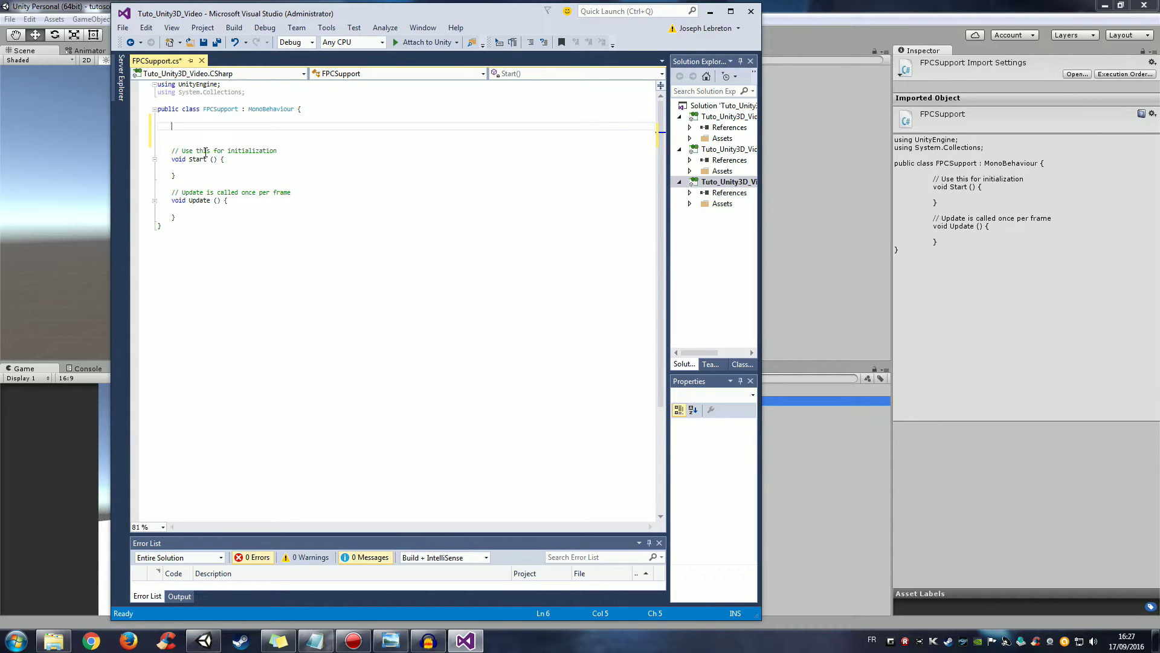
pyautogui.write('pu')
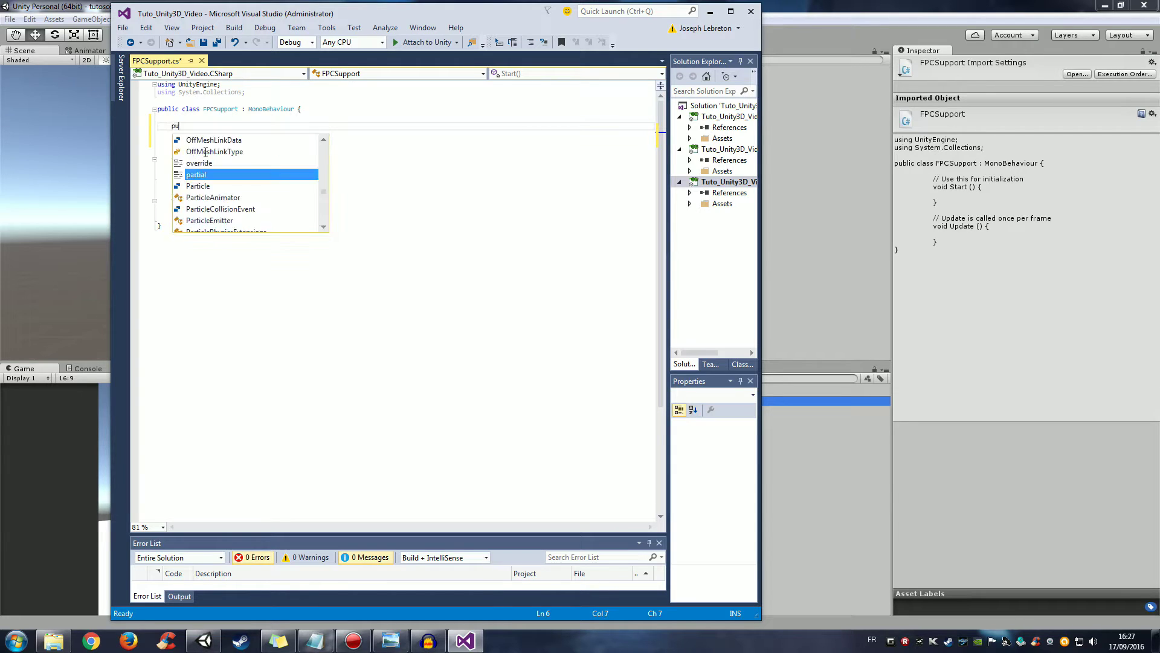
pyautogui.write('b')
pyautogui.press('space')
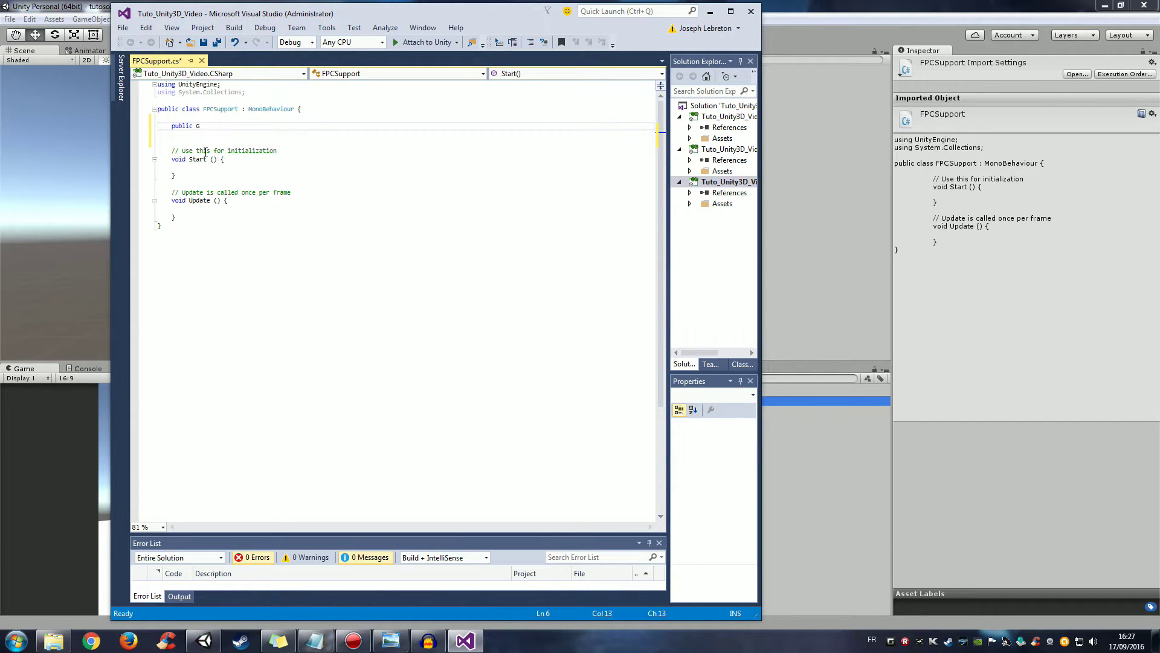
pyautogui.write('ameOb')
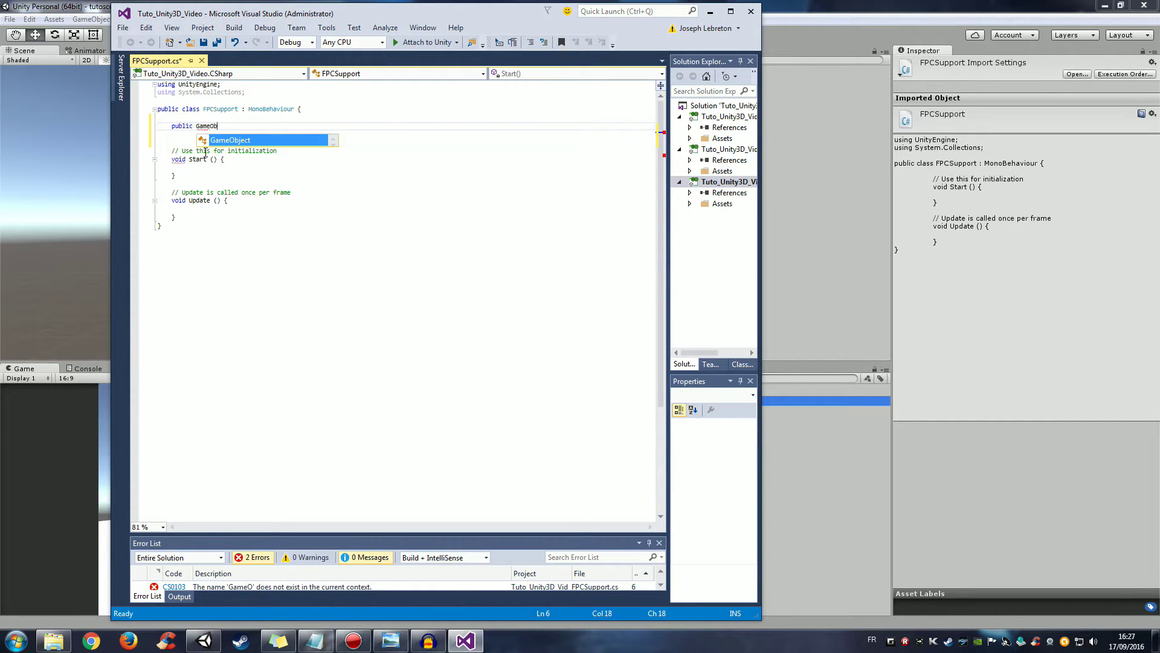
pyautogui.write('ject ')
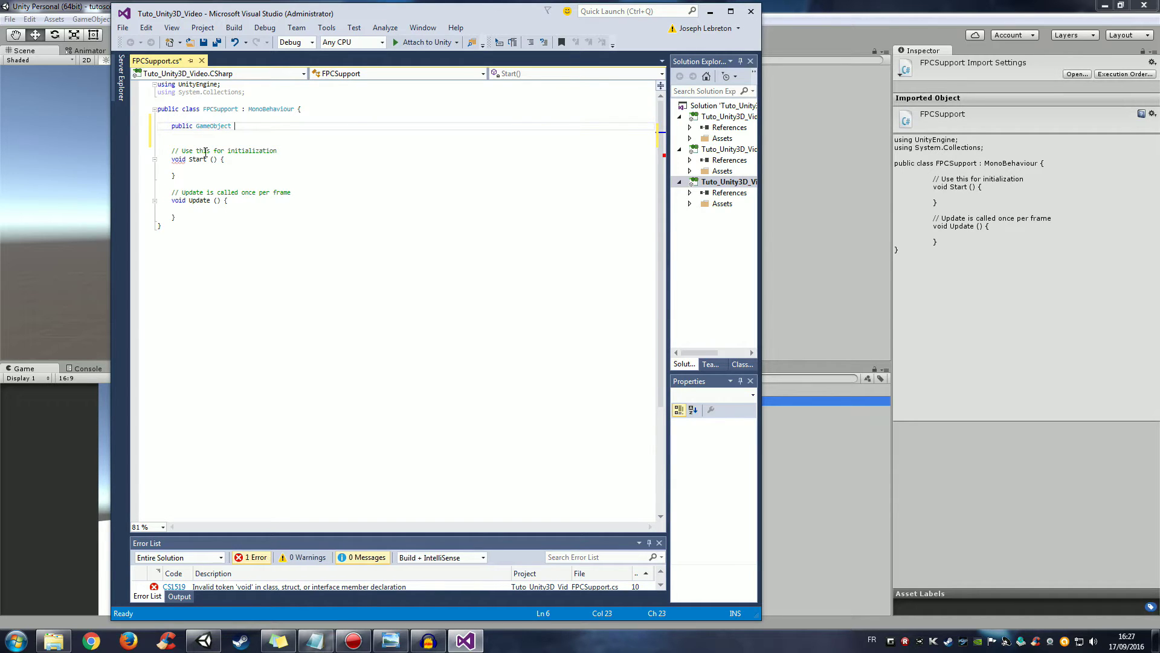
pyautogui.write('playerCam;')
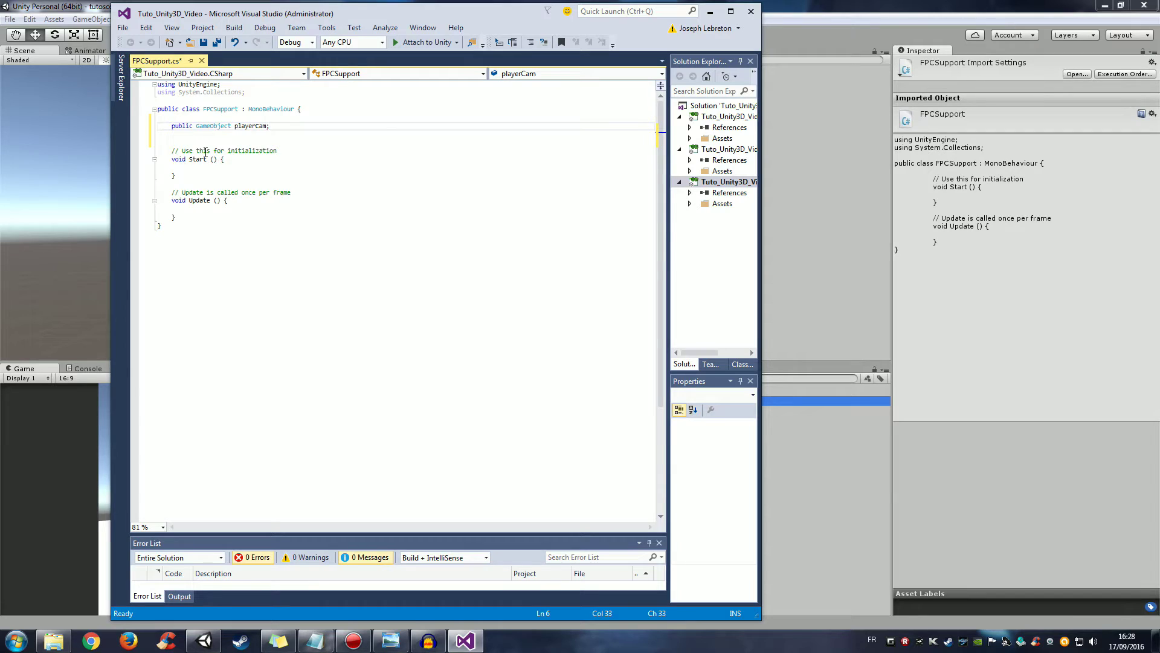
pyautogui.press('Return')
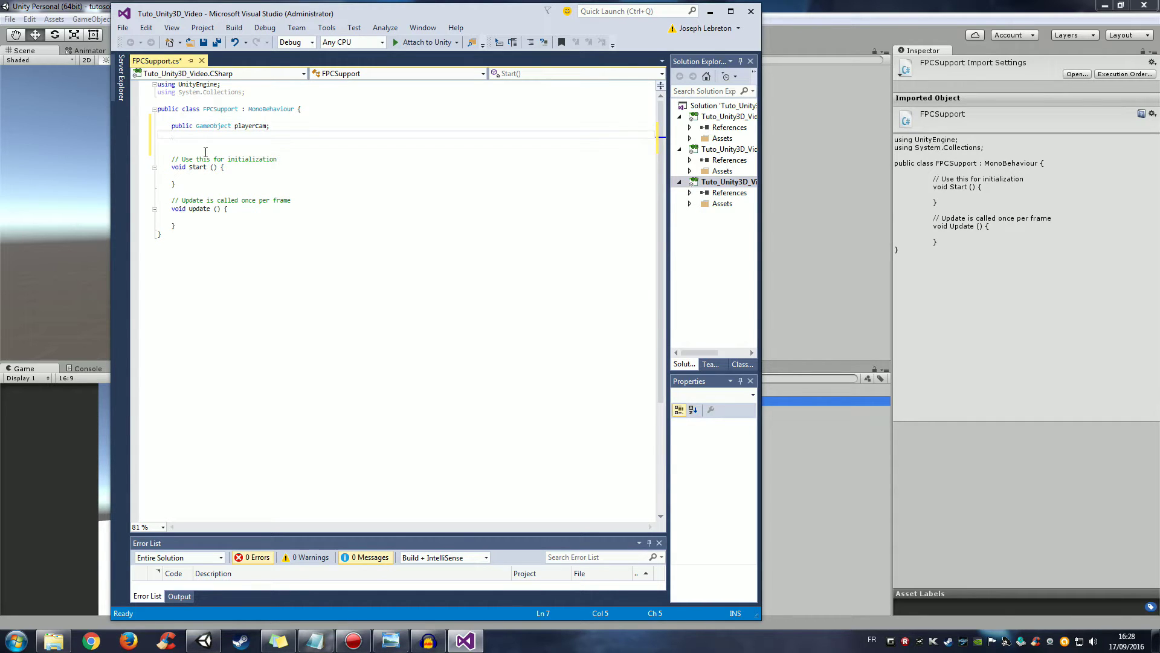
# Step: Type 'private UnityStandardAssets.ImageEffects.Blur blur;' below playerCam using IntelliSense completions
pyautogui.write('private')
pyautogui.write('U')
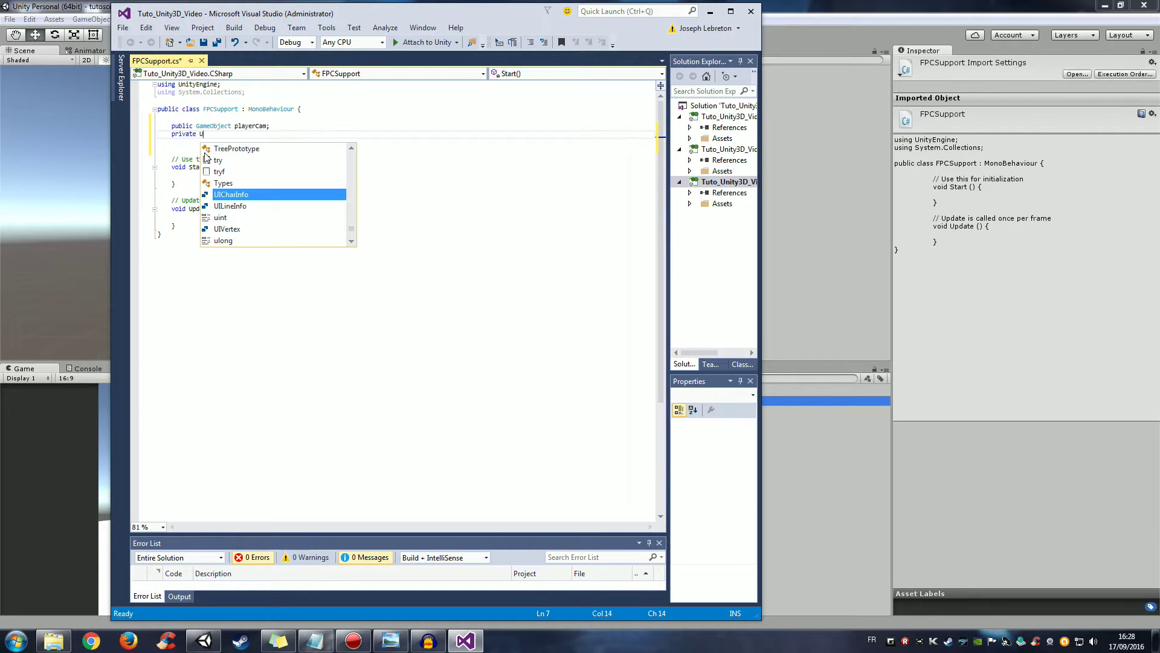
pyautogui.write('nity')
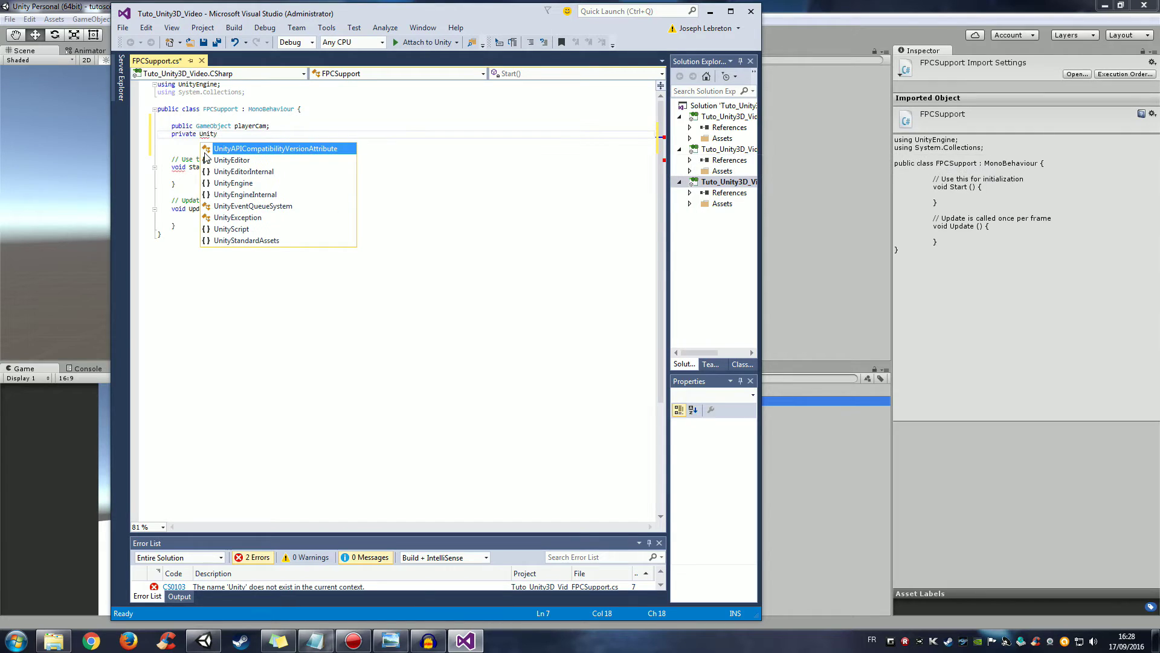
pyautogui.write('Standa')
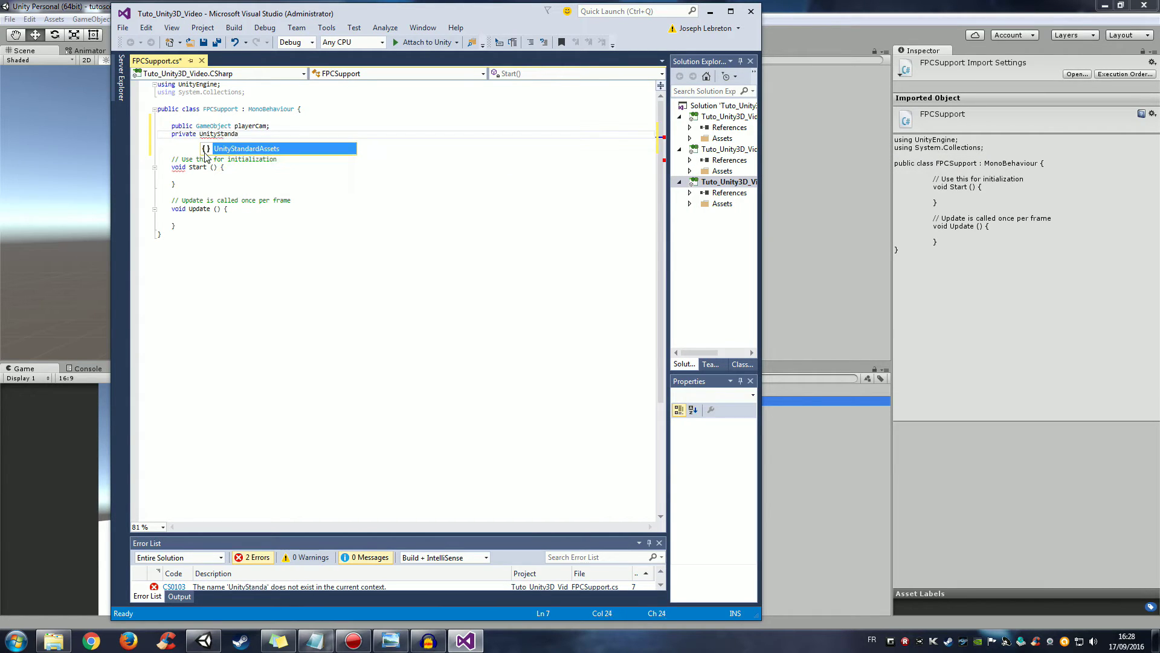
pyautogui.write('rdAssets')
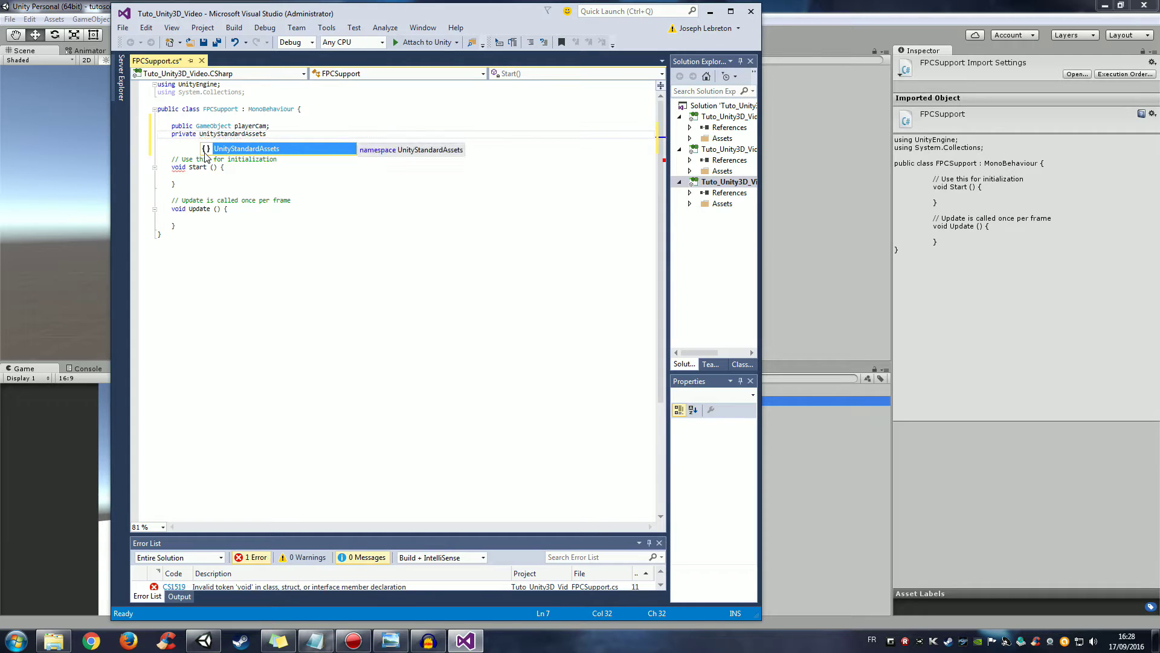
pyautogui.write('.')
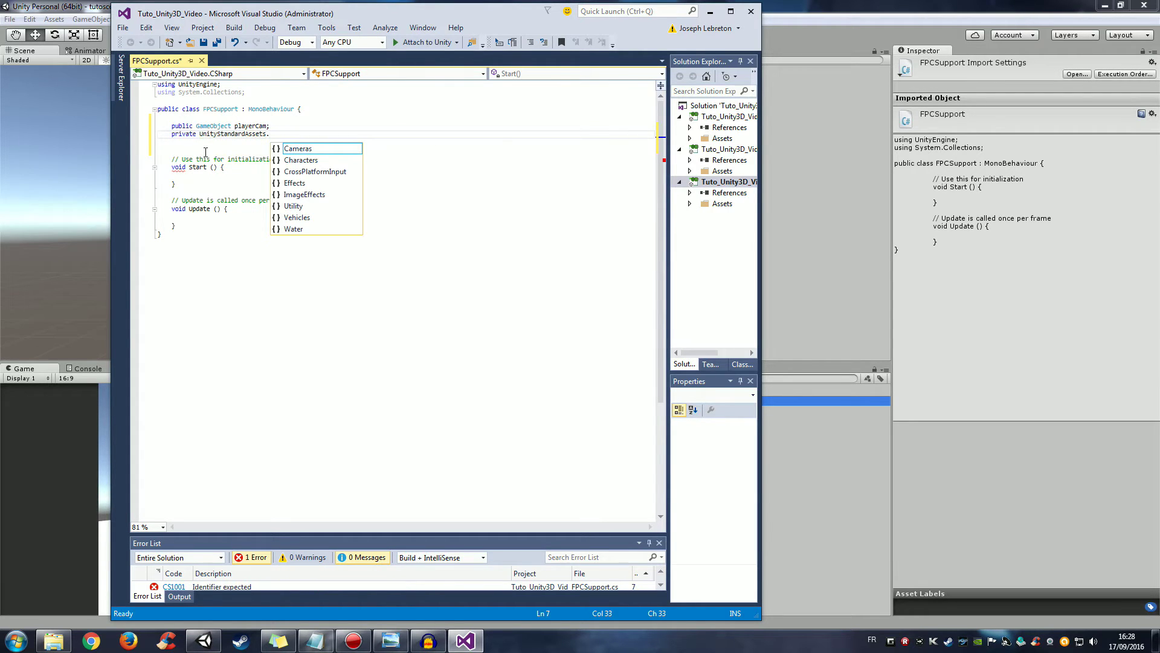
pyautogui.write('Imag')
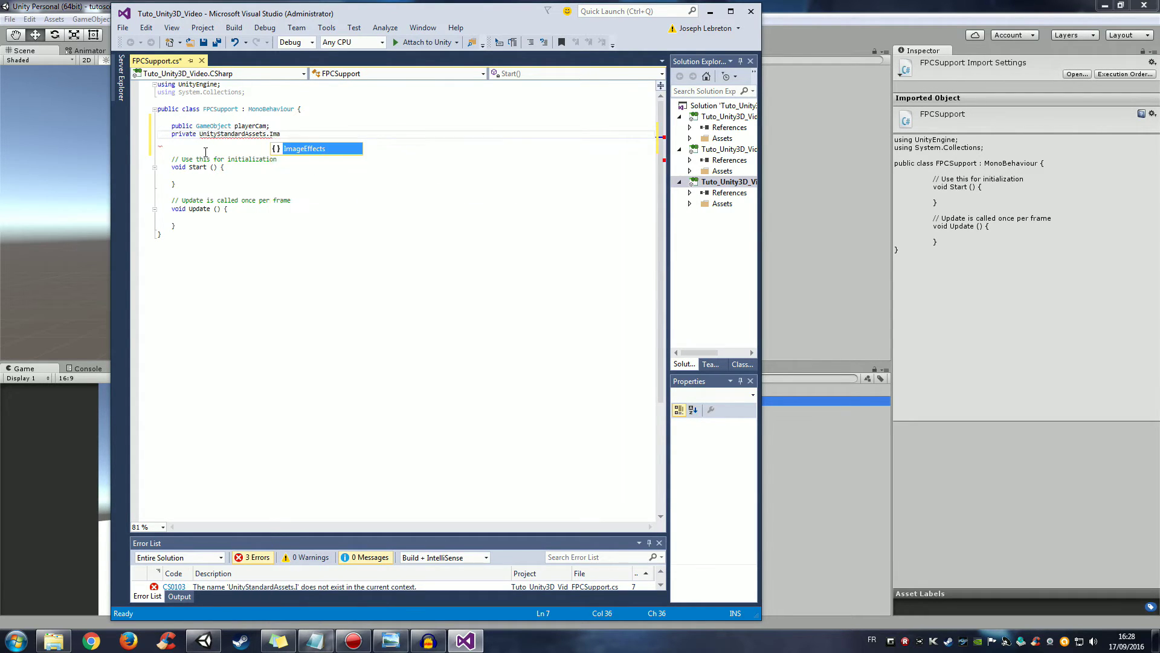
pyautogui.press('Tab')
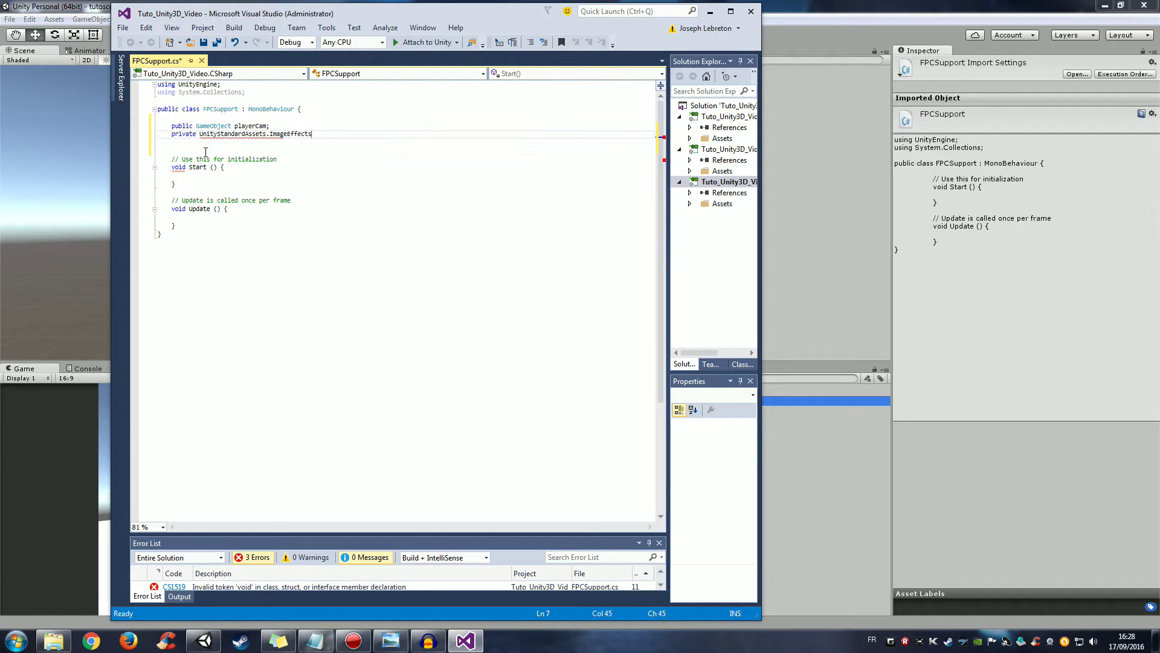
pyautogui.press('BackSpace')
pyautogui.write('.Blu')
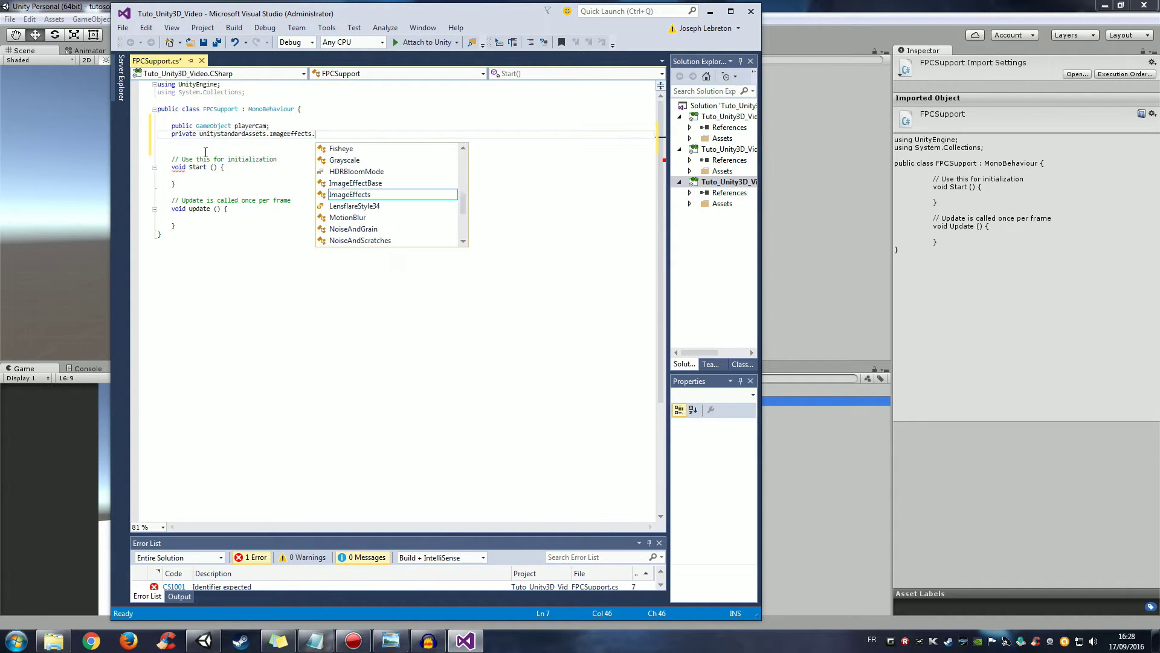
pyautogui.press('Tab')
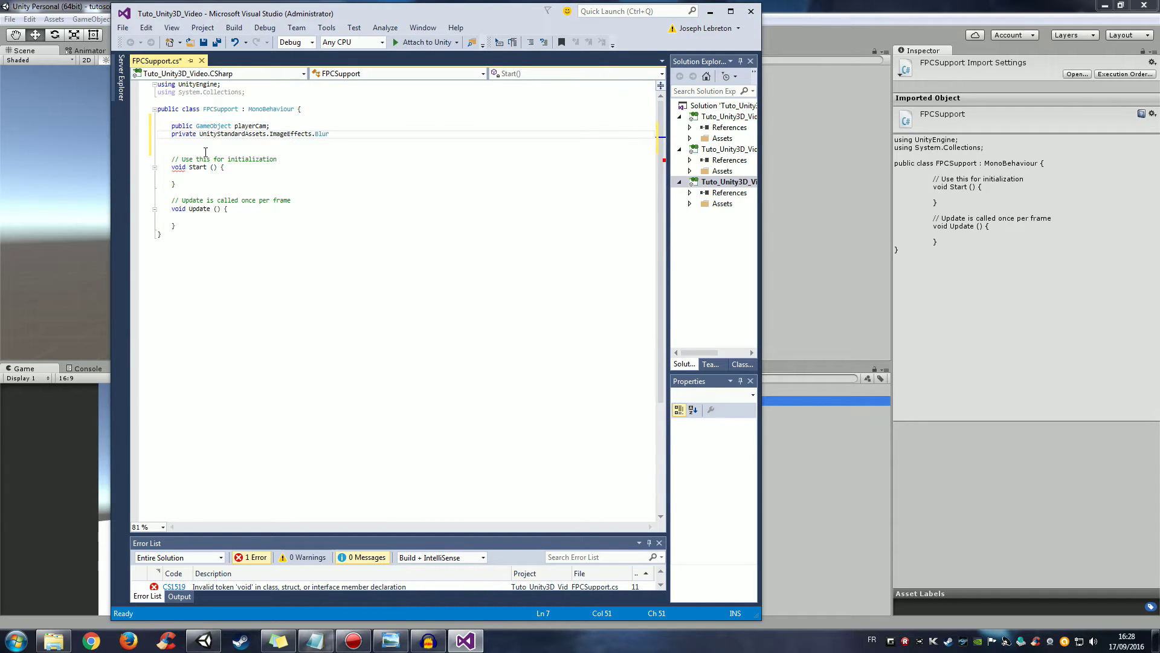
pyautogui.write('blur;')
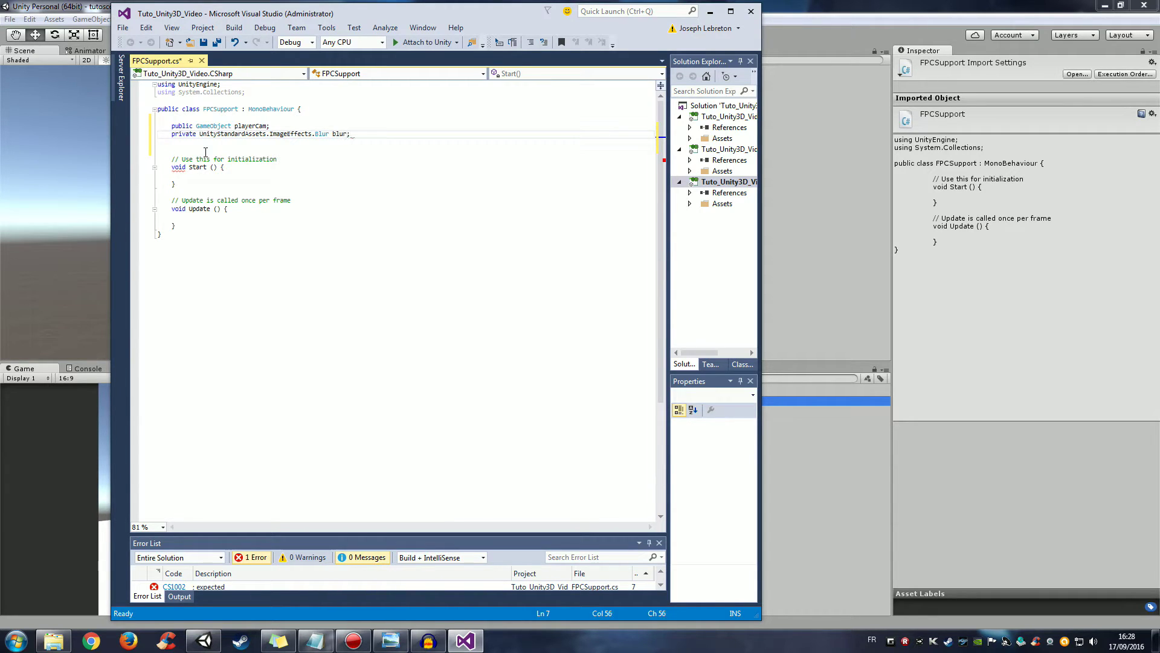
pyautogui.press('Return')
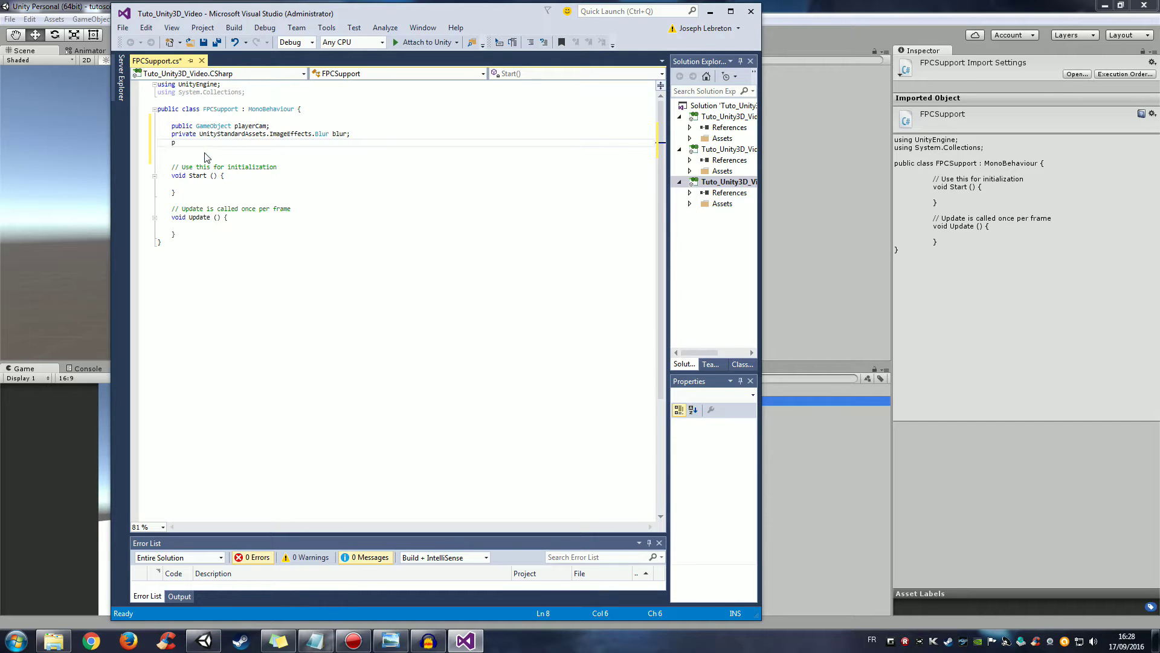
# Step: Add 'private UnityStandardAssets.Characters.FirstPerson.FirstPersonController fpsComp;' below the blur field
pyautogui.write('privatr')
pyautogui.write('nity')
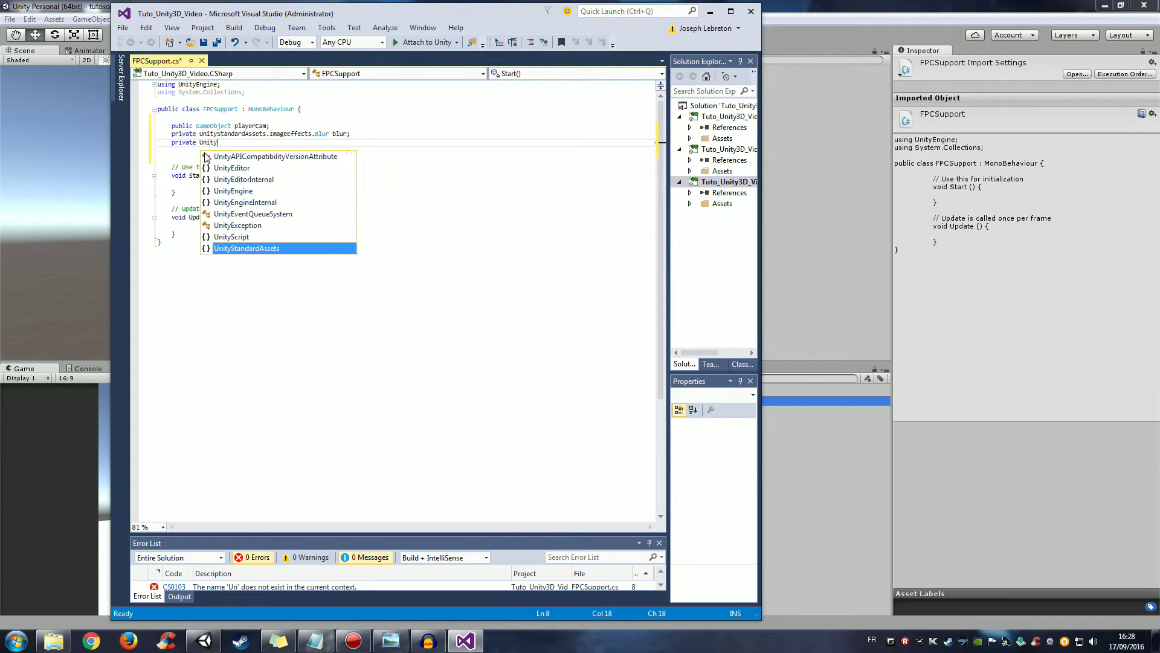
pyautogui.write('Stand')
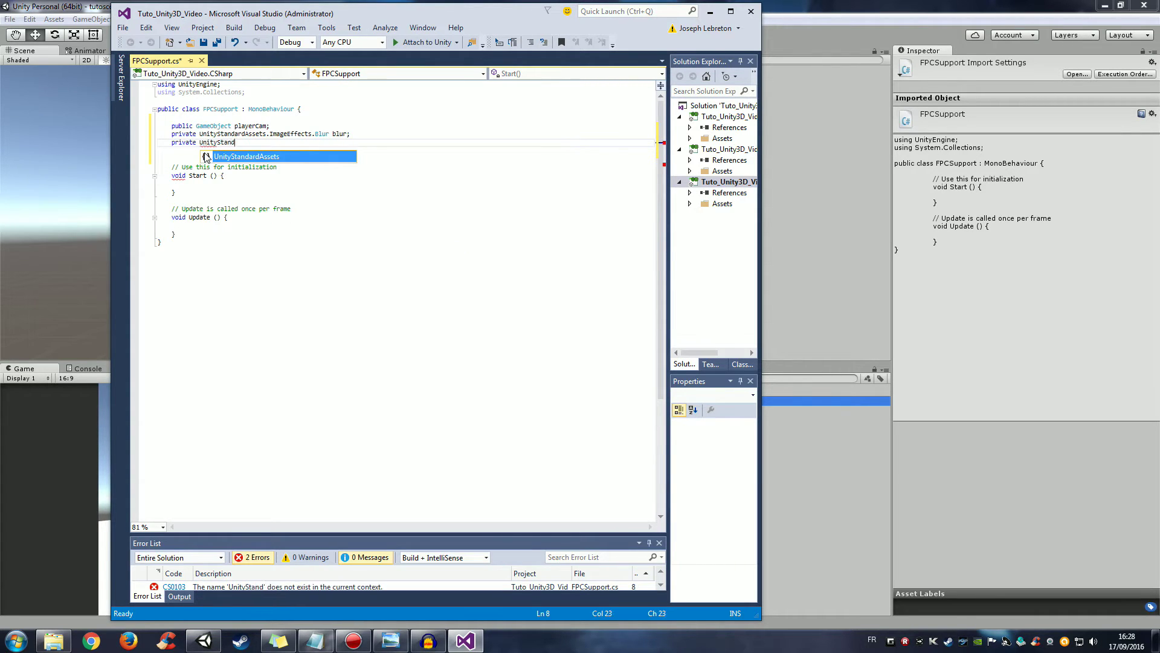
pyautogui.write('ardA')
pyautogui.write('ssets')
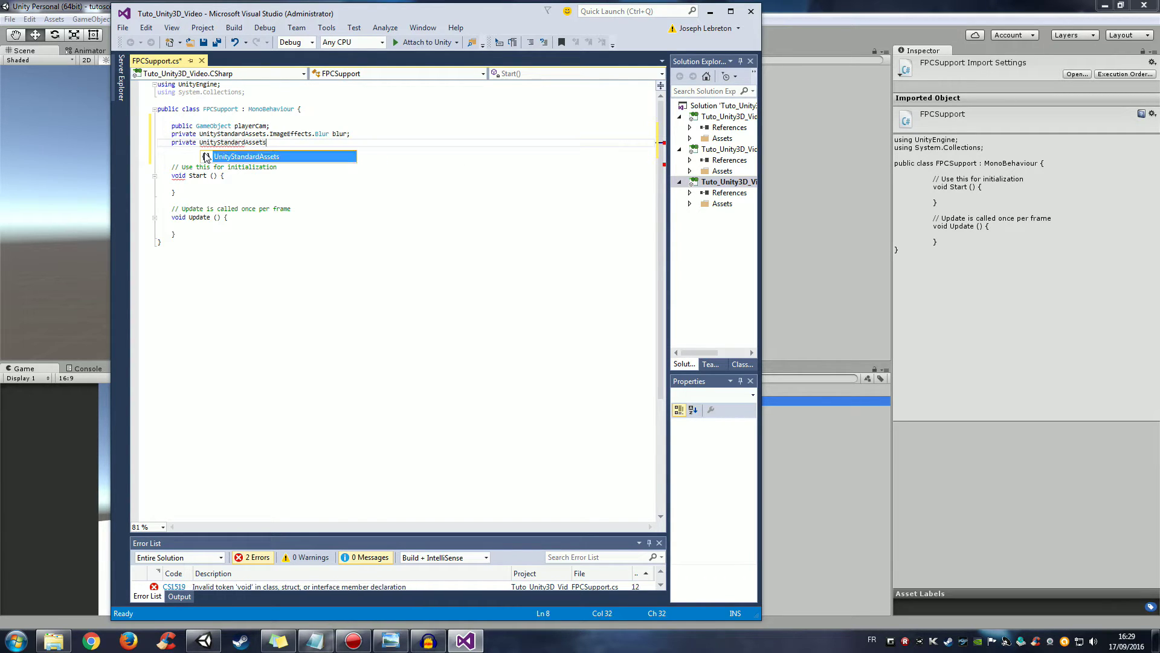
pyautogui.write('.Ch')
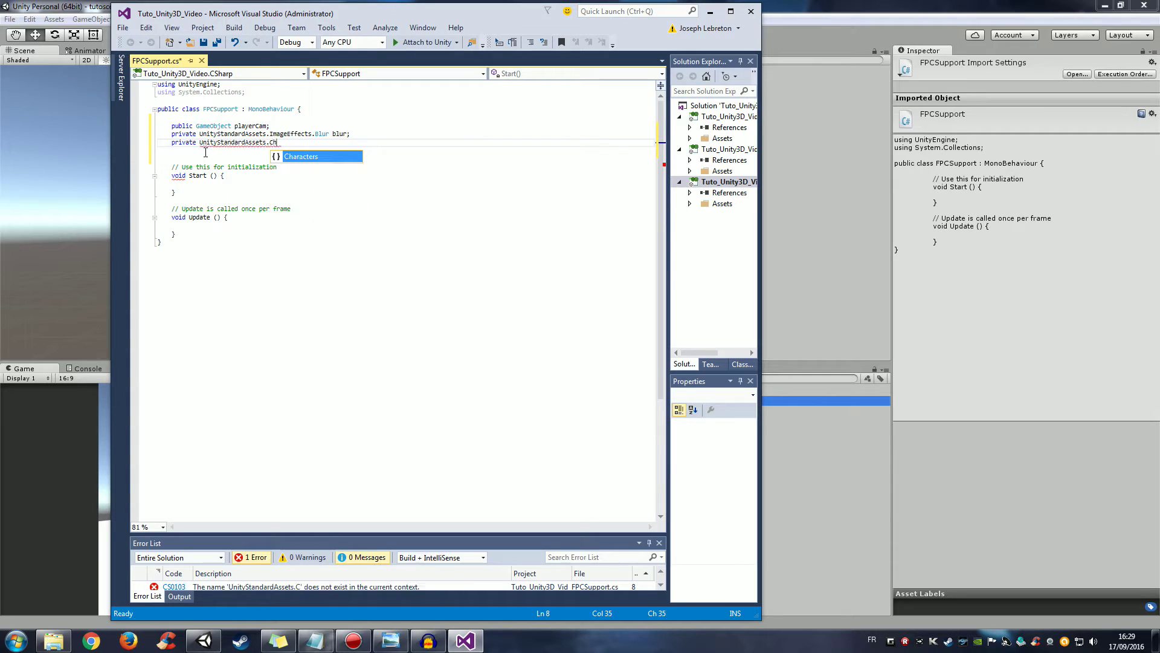
pyautogui.write('aracters')
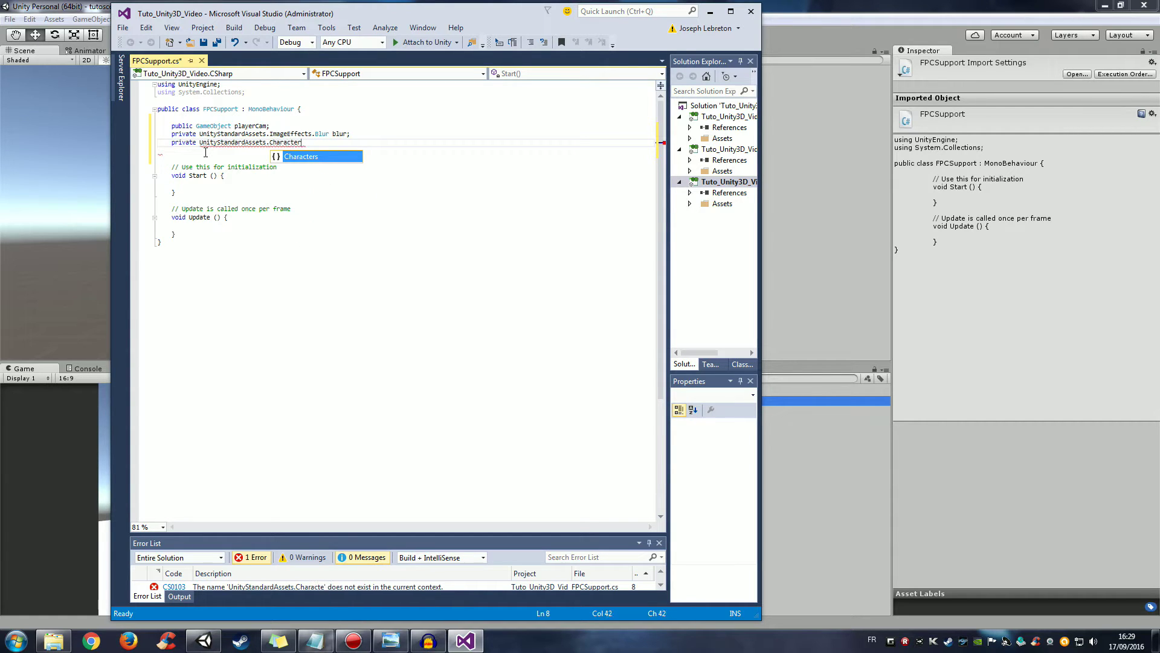
pyautogui.write('.')
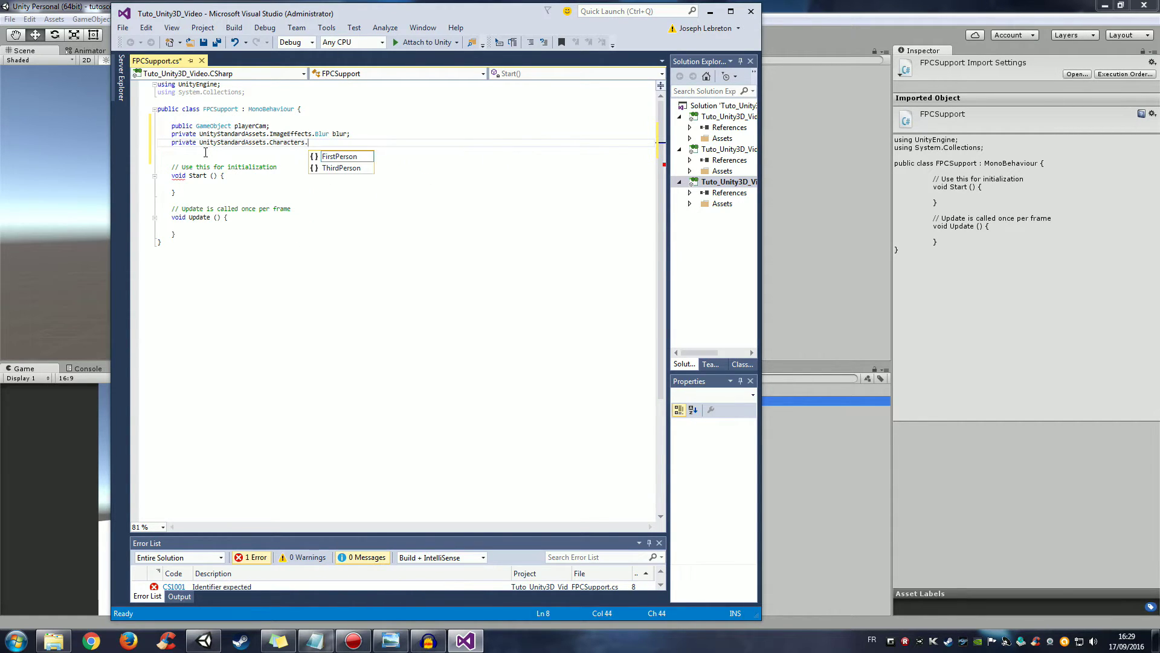
pyautogui.write('First')
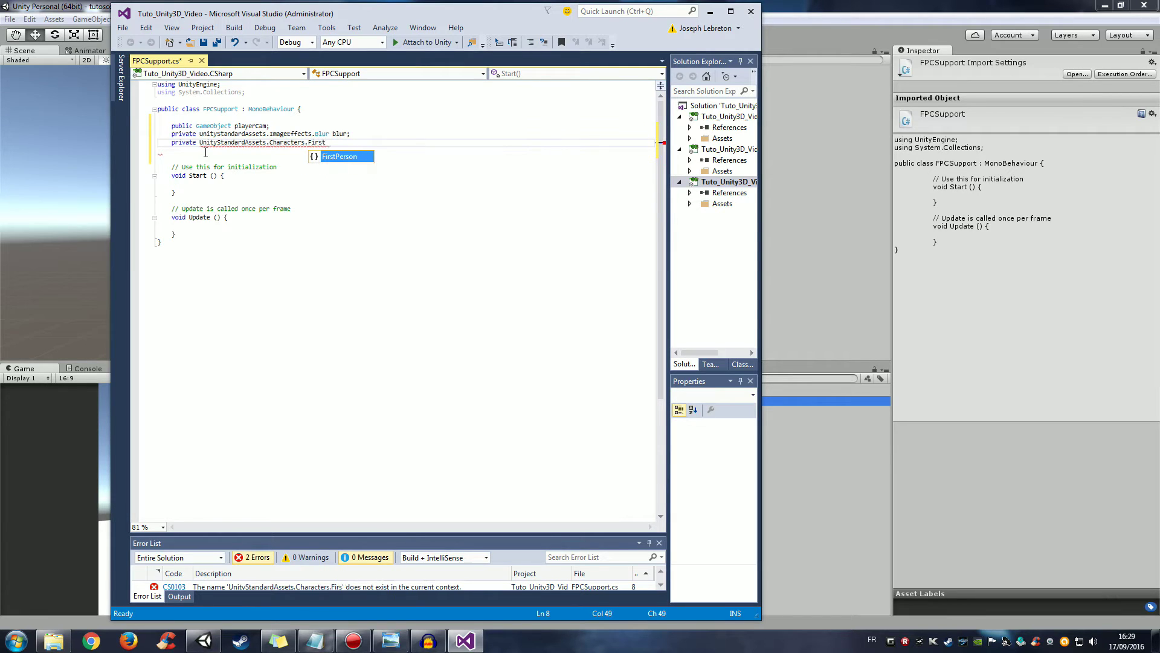
pyautogui.write('P')
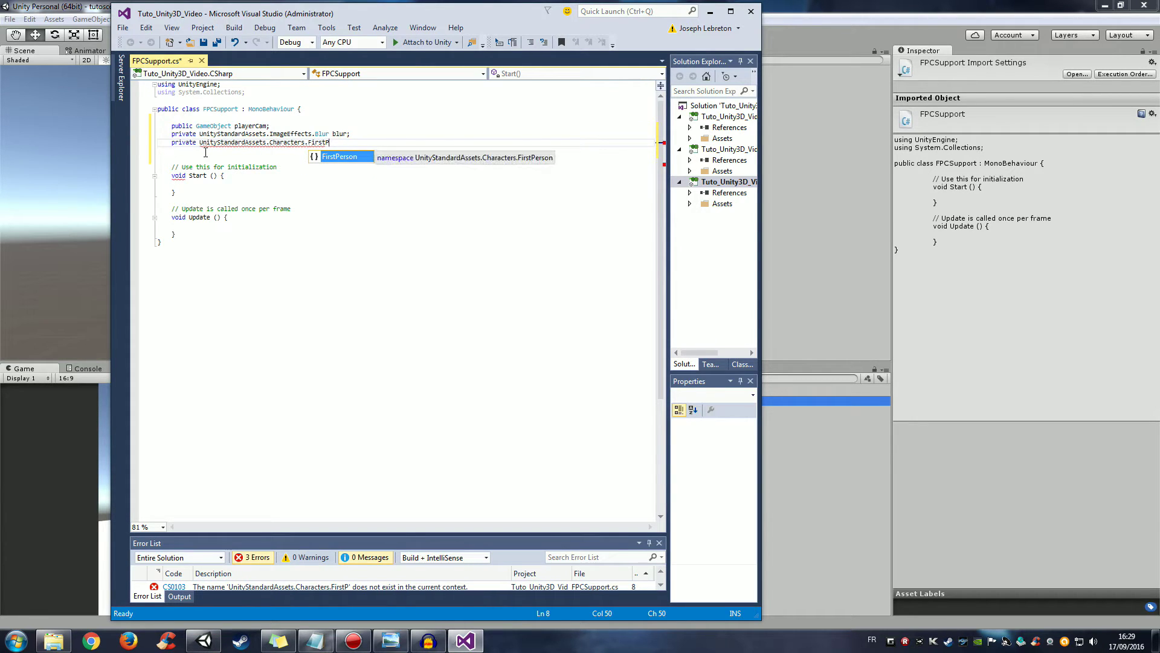
pyautogui.write('erosn')
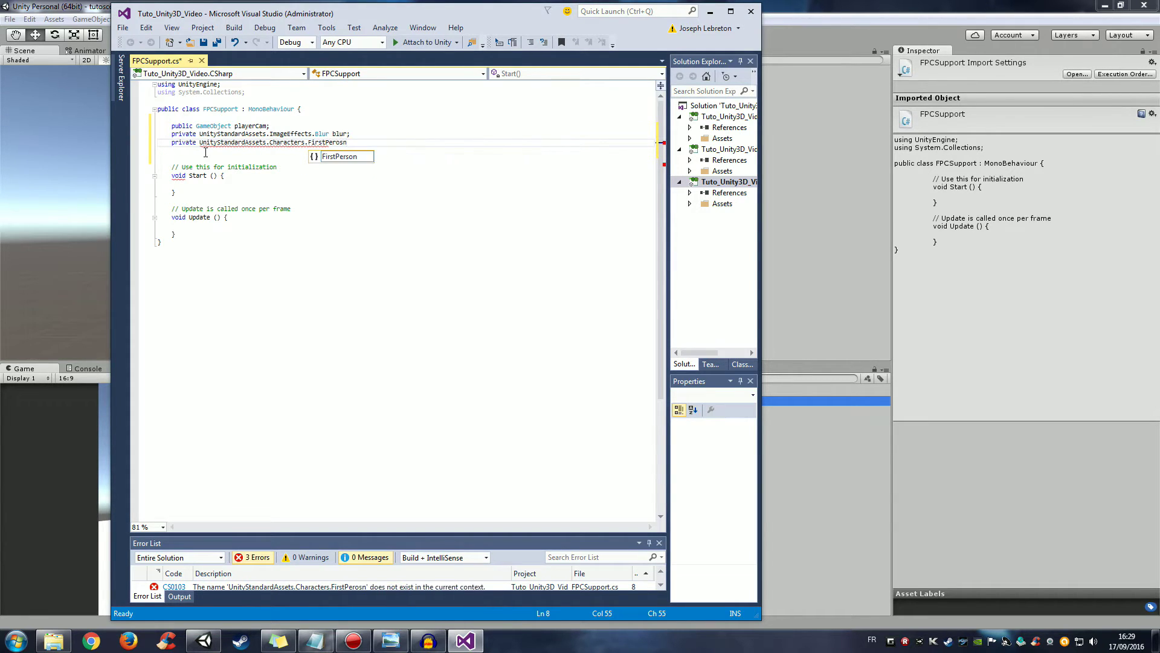
pyautogui.press('BackSpace')
pyautogui.press('BackSpace')
pyautogui.press('BackSpace')
pyautogui.write('so')
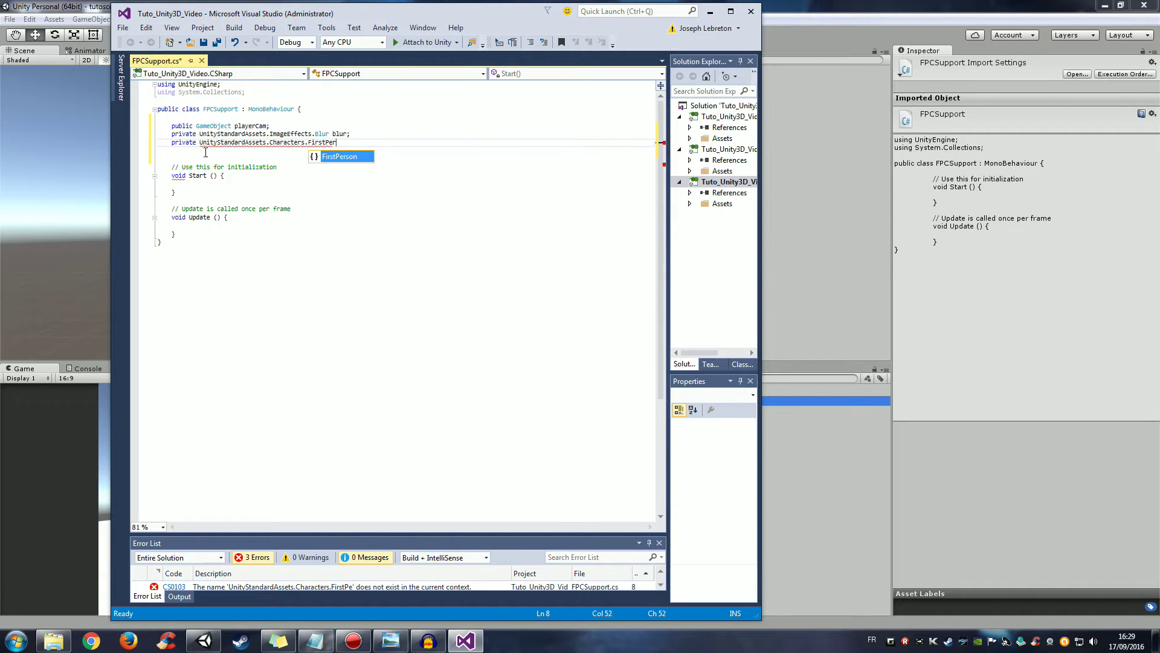
pyautogui.write('n.')
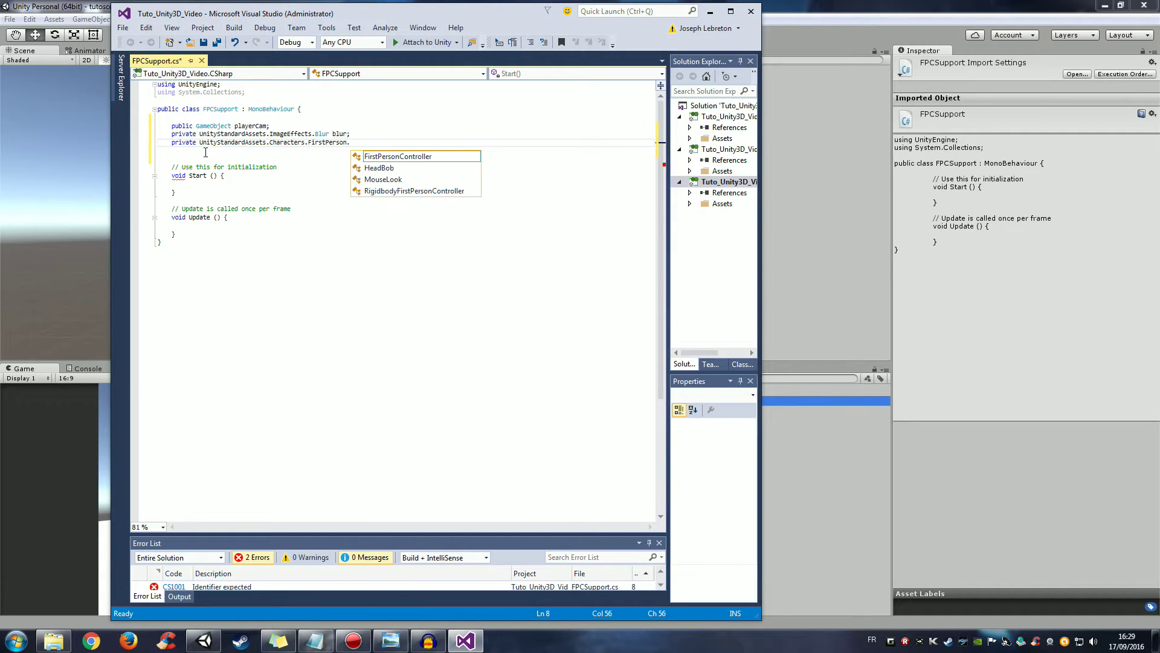
pyautogui.write('F')
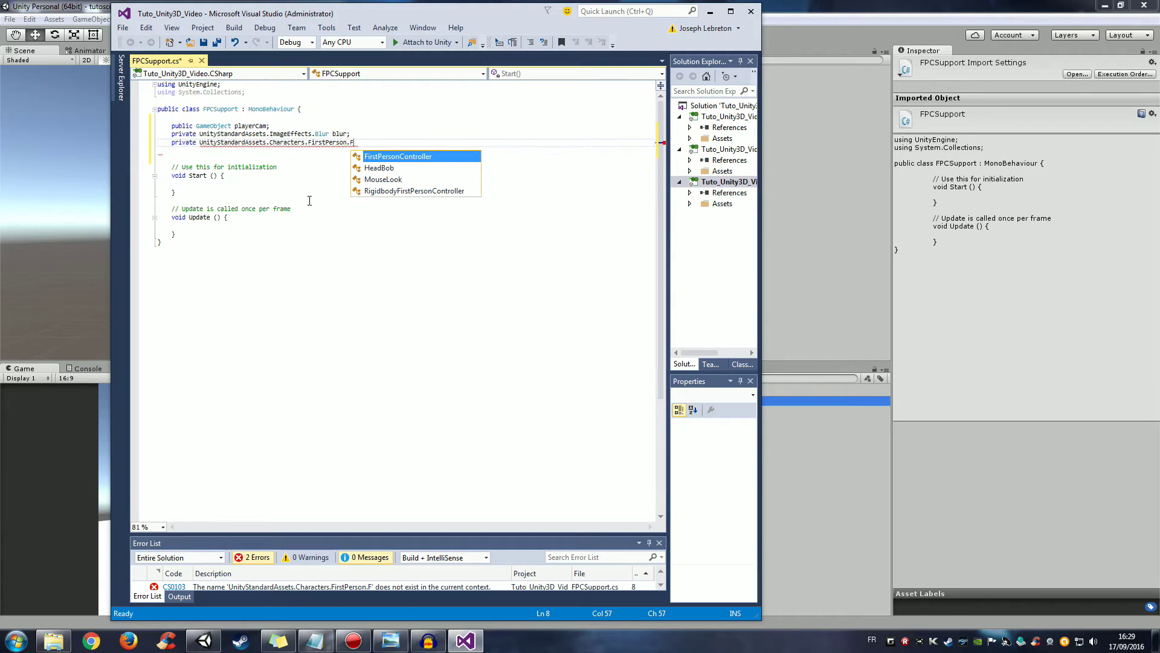
pyautogui.doubleClick(410, 154)
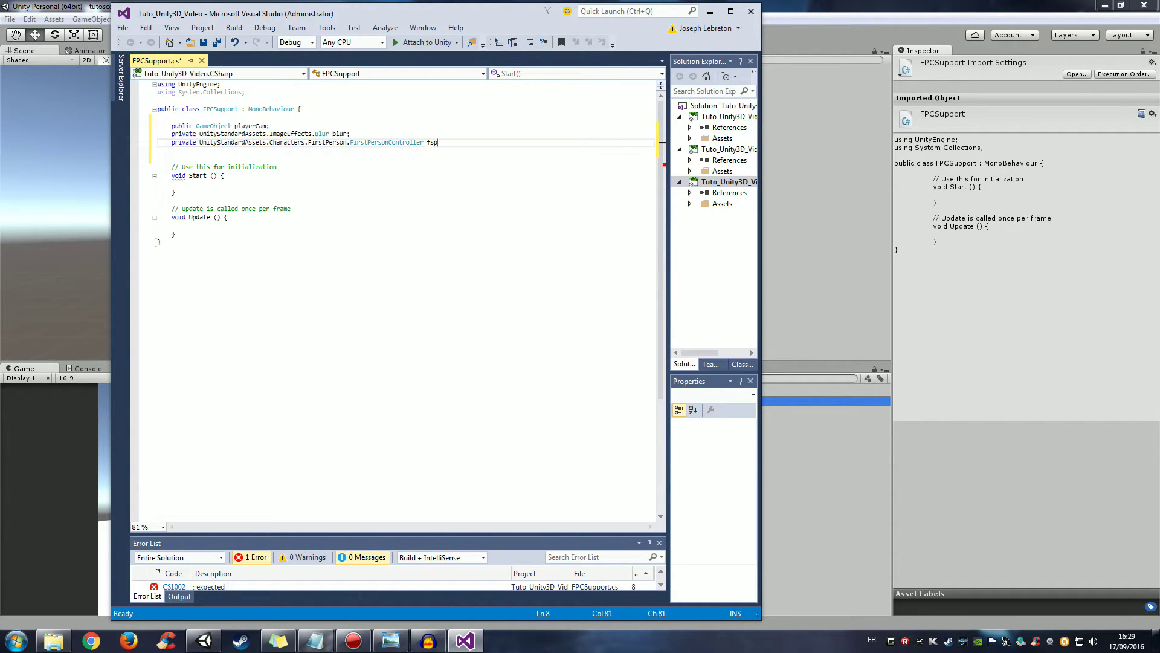
pyautogui.write('psCo')
pyautogui.write('mp;')
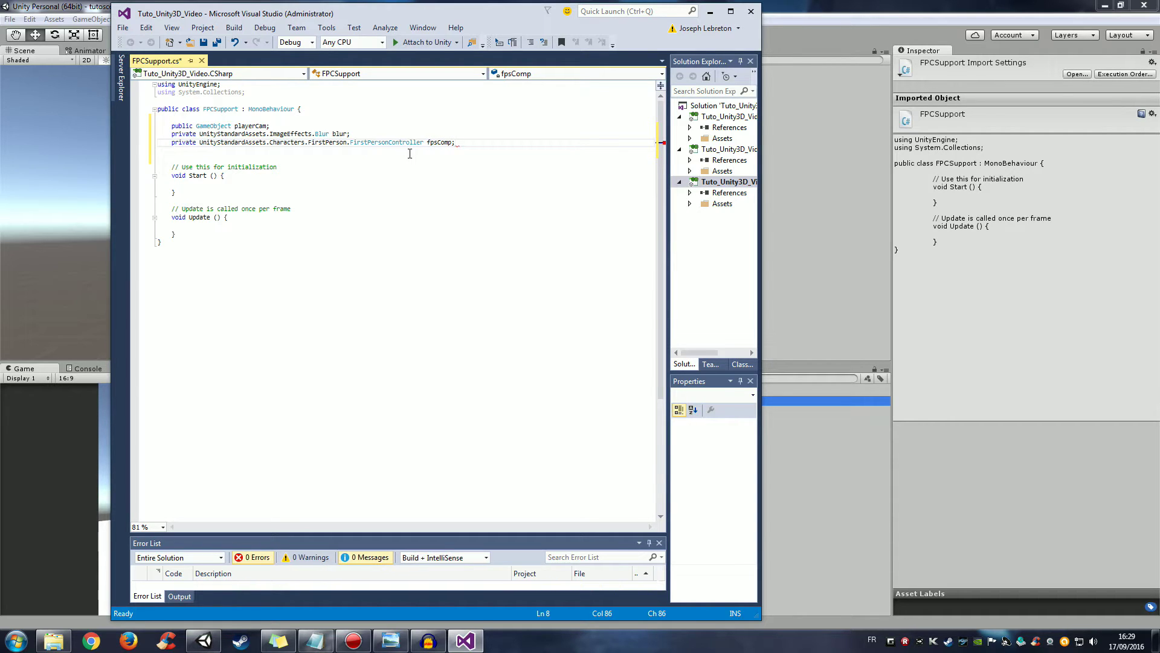
pyautogui.press('Return')
pyautogui.press('Return')
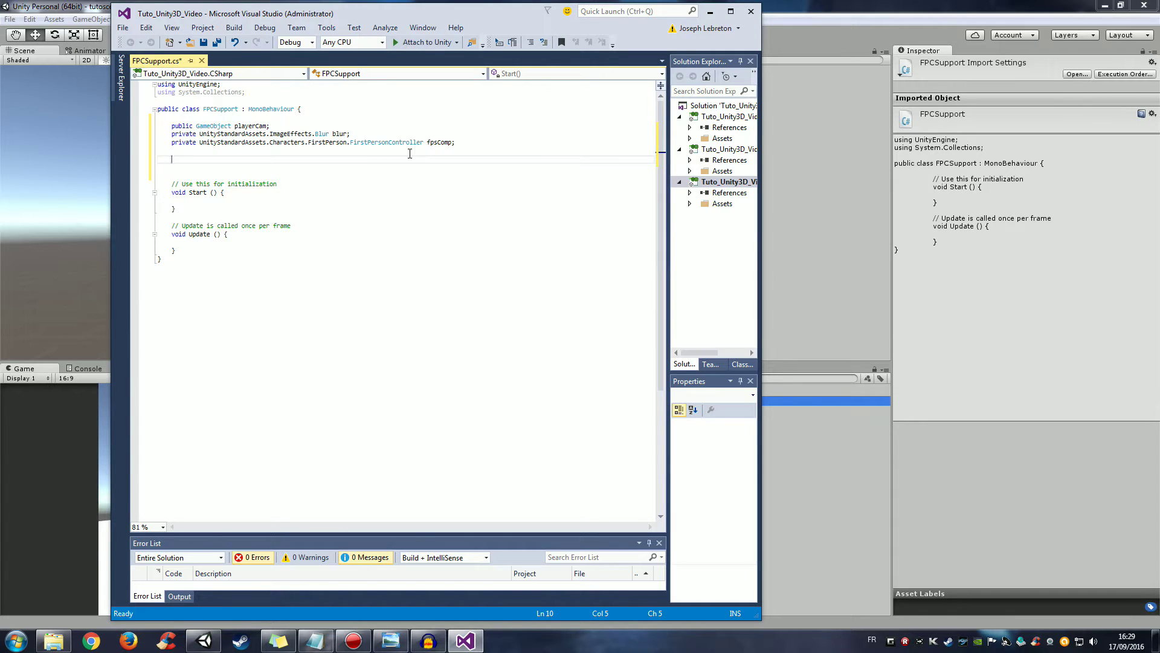
# Step: Add 'public string inventoryButton;' under a [Header("Buttons' List")] attribute
pyautogui.write('p')
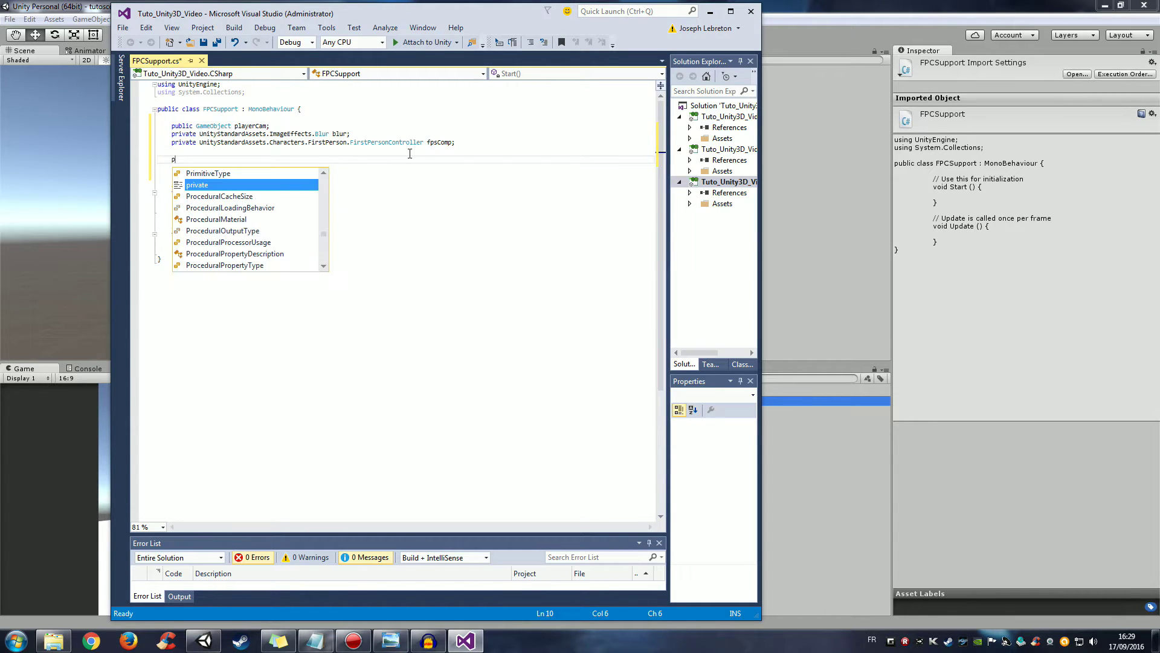
pyautogui.write('ublic s')
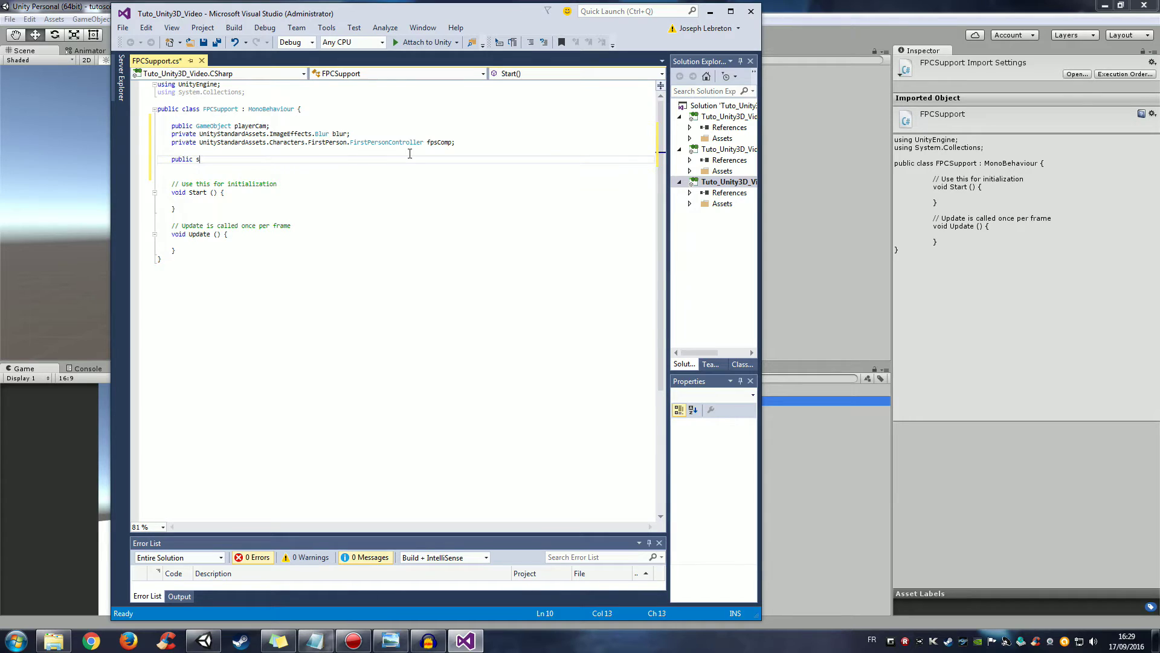
pyautogui.write('tring')
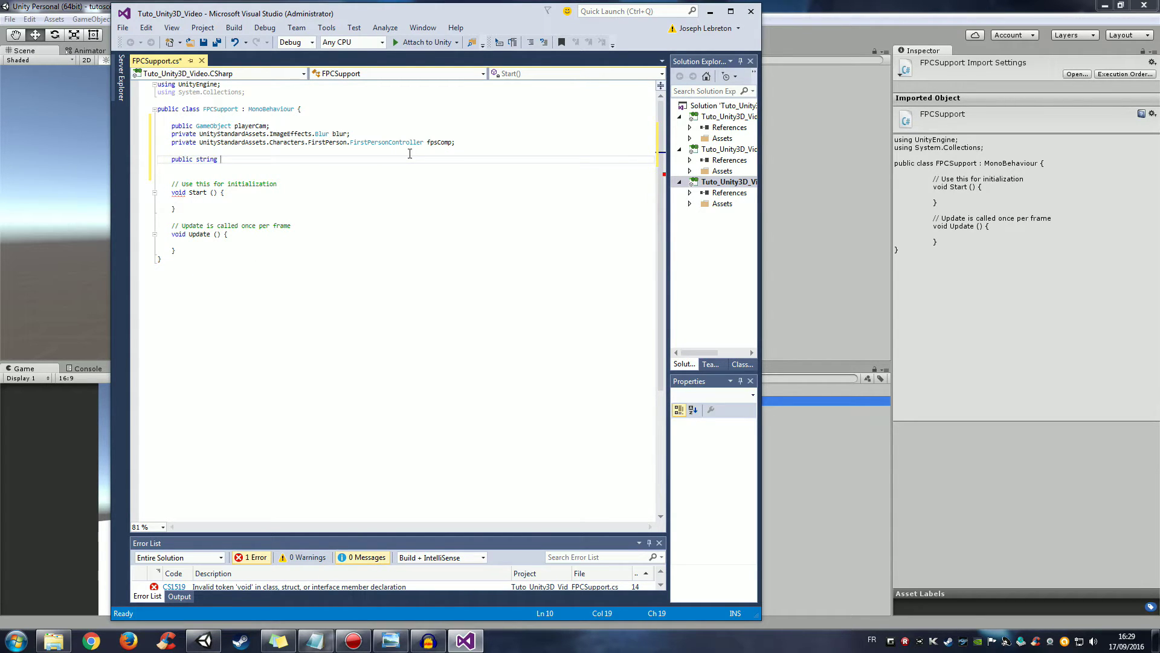
pyautogui.write(' inventory')
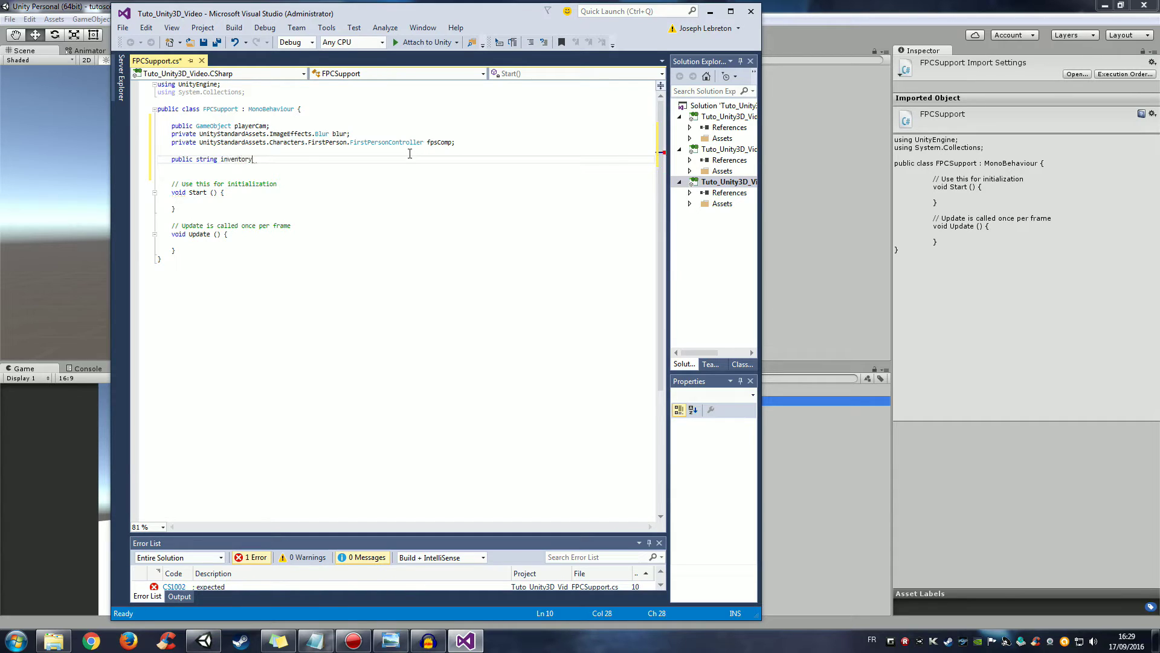
pyautogui.write('Butto')
pyautogui.write('n;')
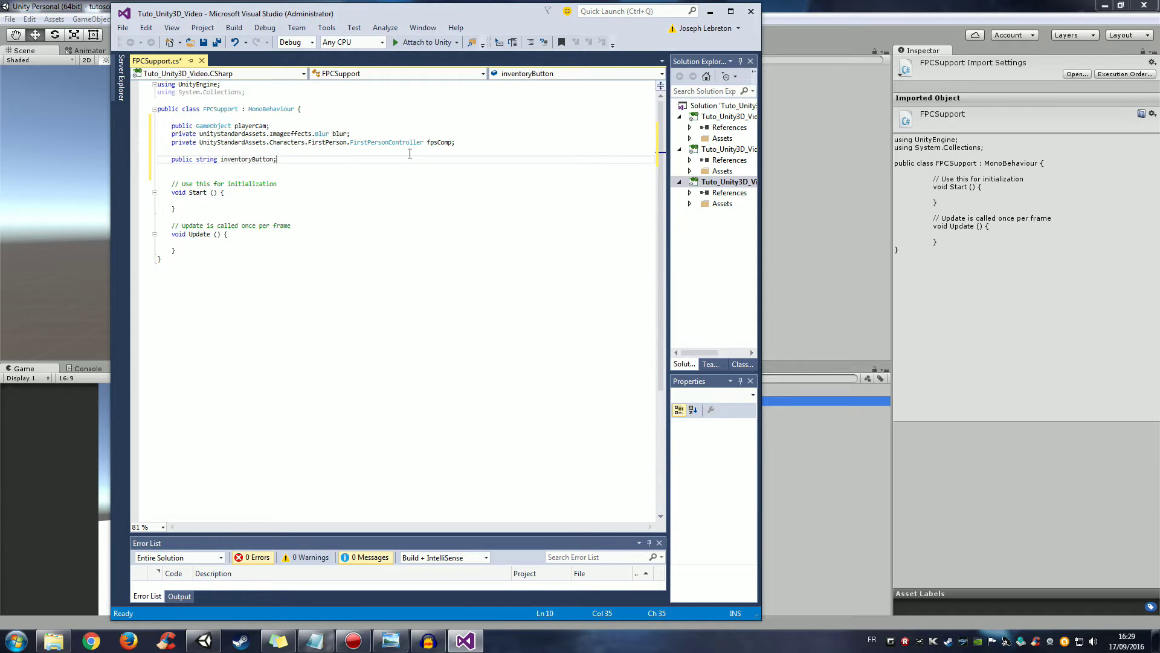
pyautogui.hotkey('ctrl', 'Return')
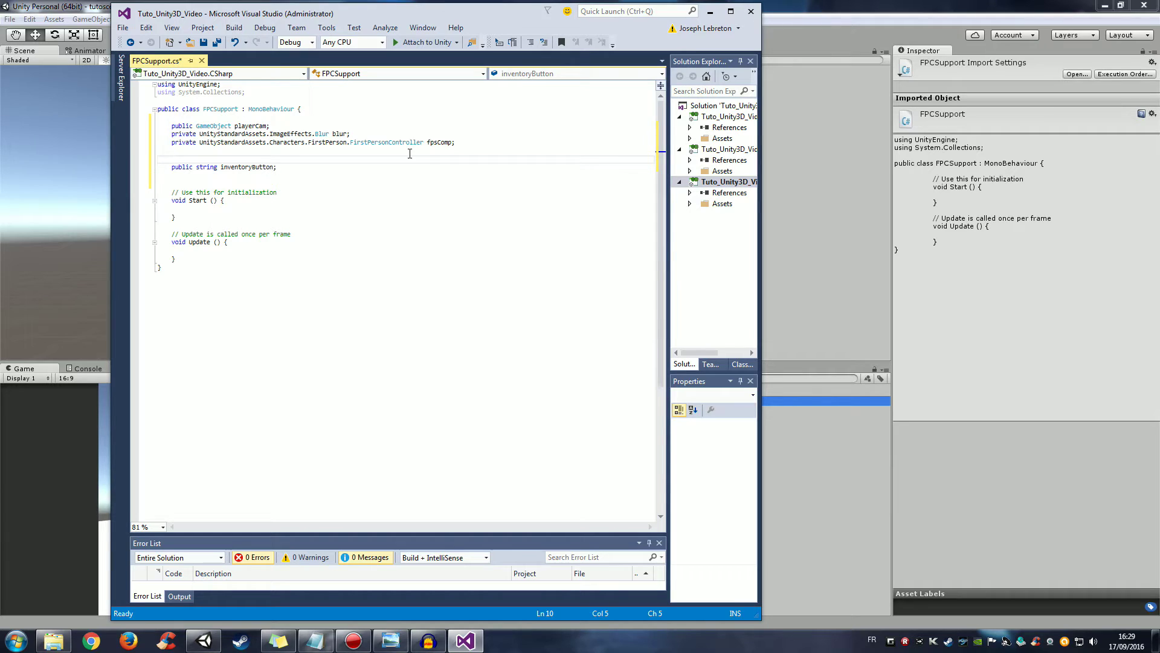
pyautogui.write('[')
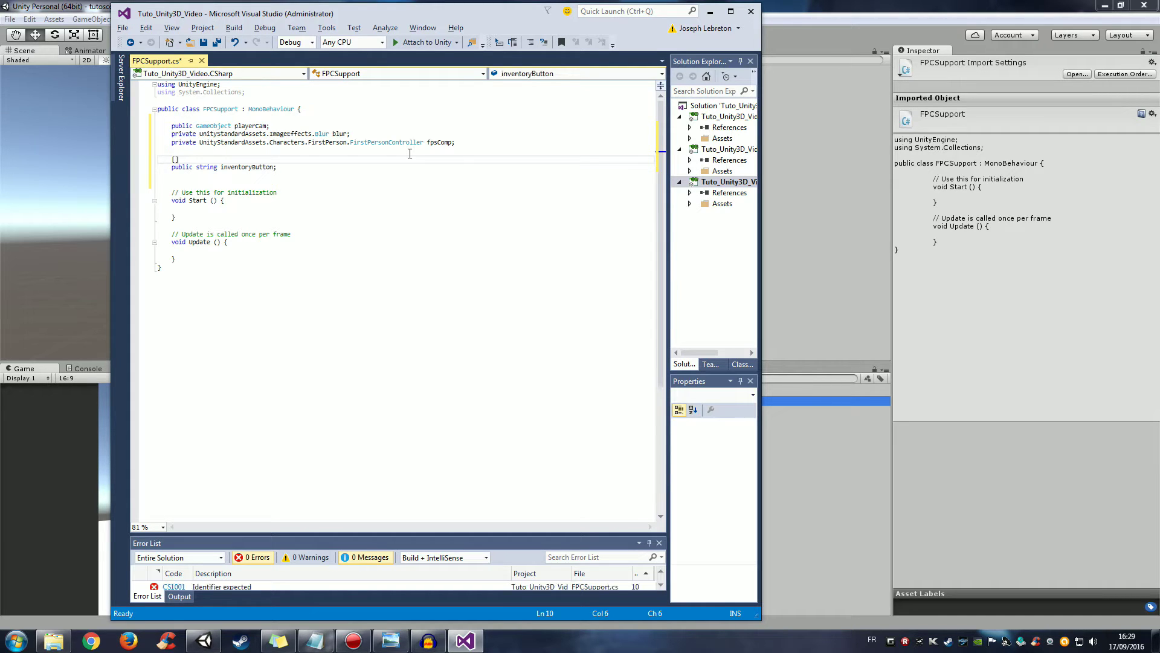
pyautogui.write('Header')
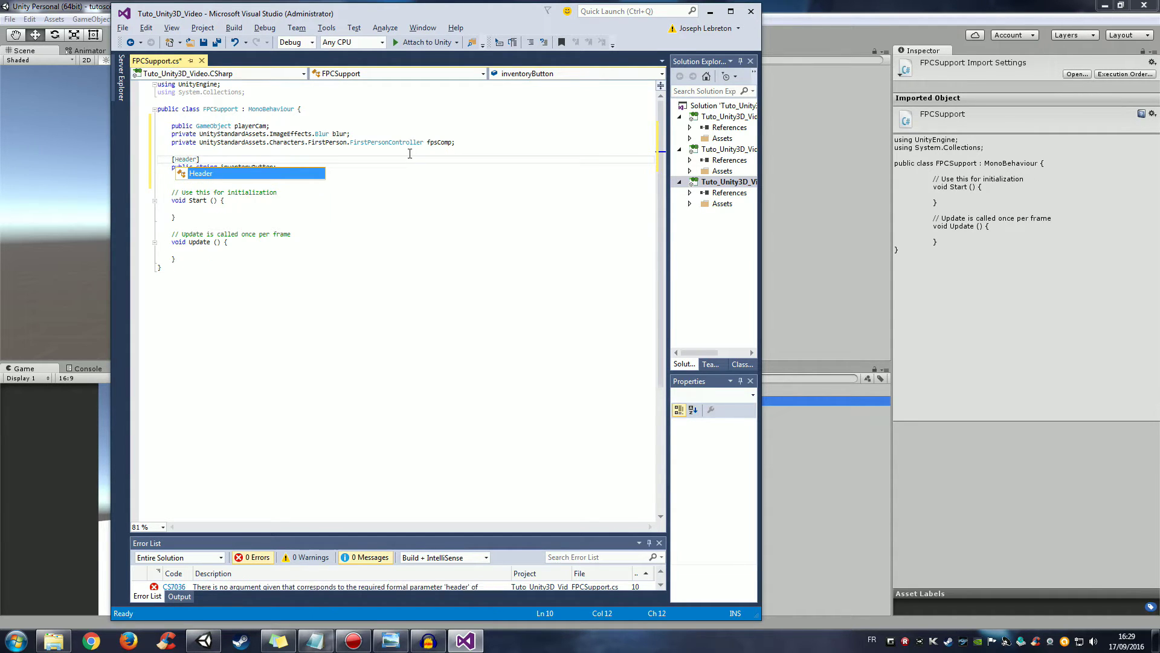
pyautogui.press('Tab')
pyautogui.write('(')
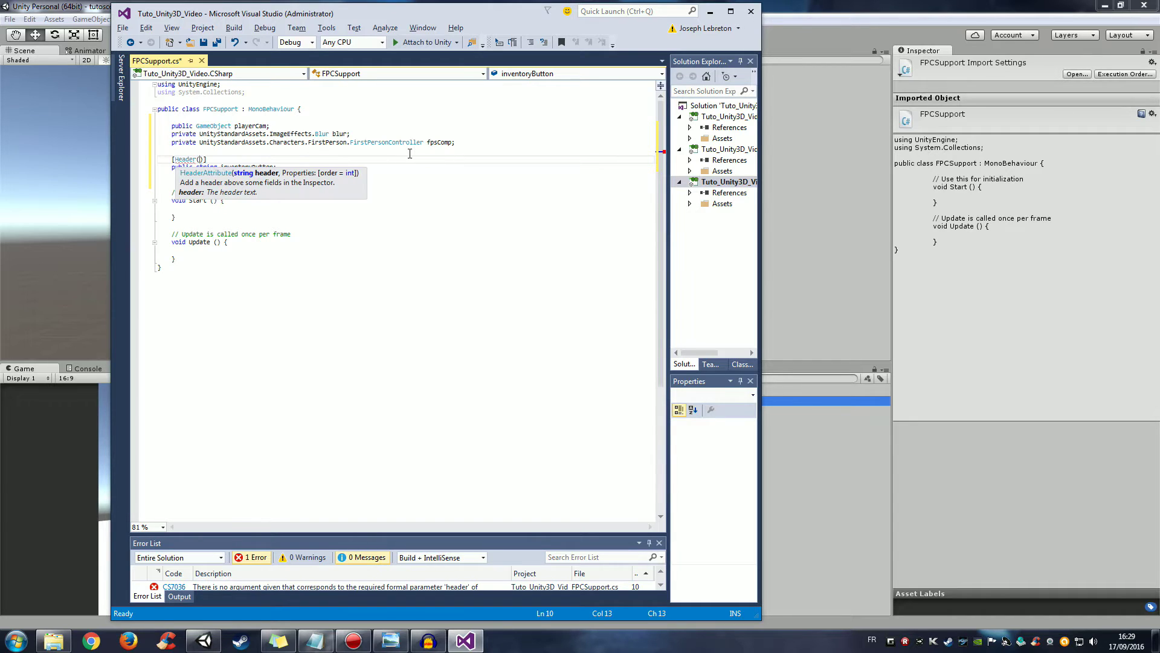
pyautogui.write('"B')
pyautogui.write('utton')
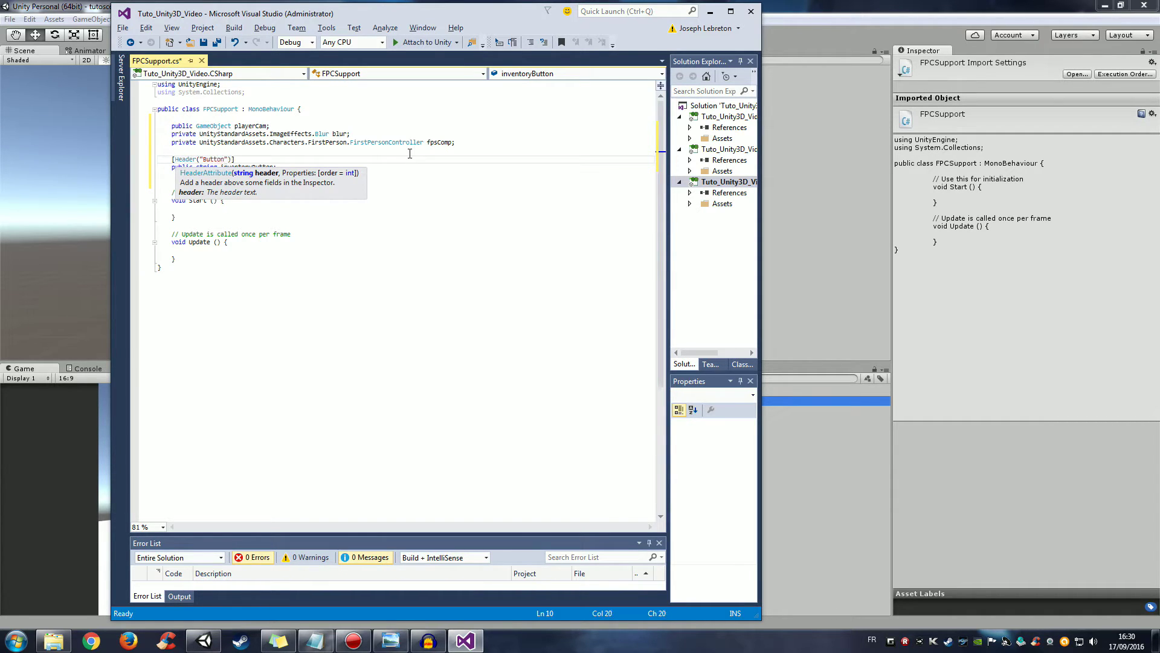
pyautogui.write("s' L")
pyautogui.write('ist')
pyautogui.press('Down')
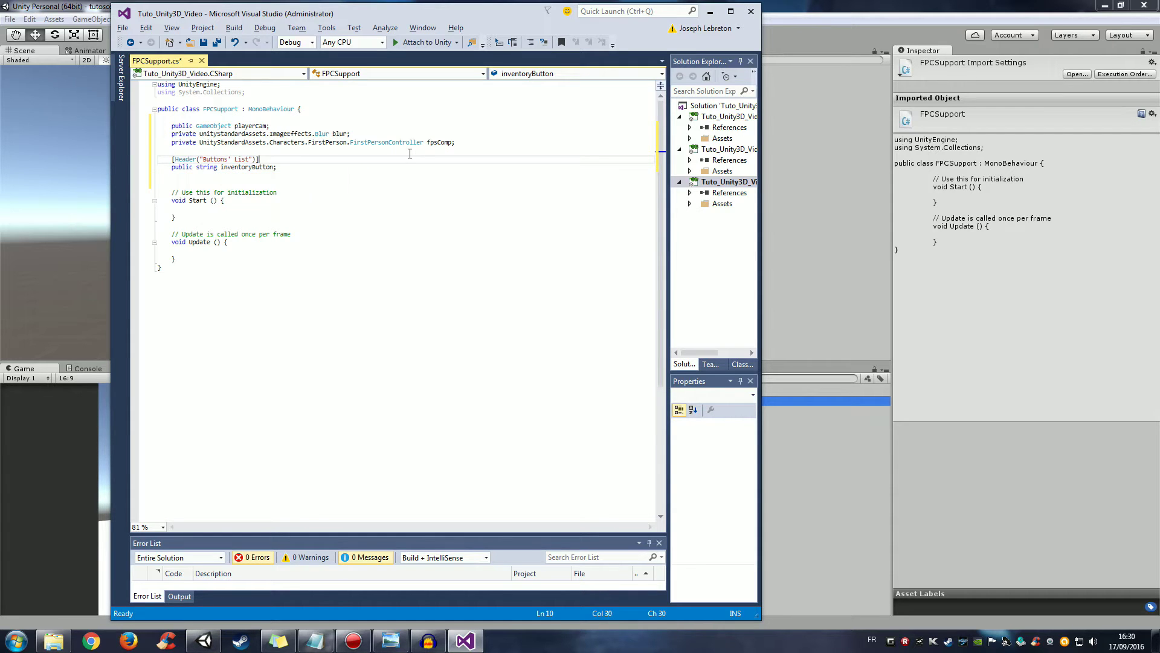
pyautogui.press('Down')
pyautogui.press('Return')
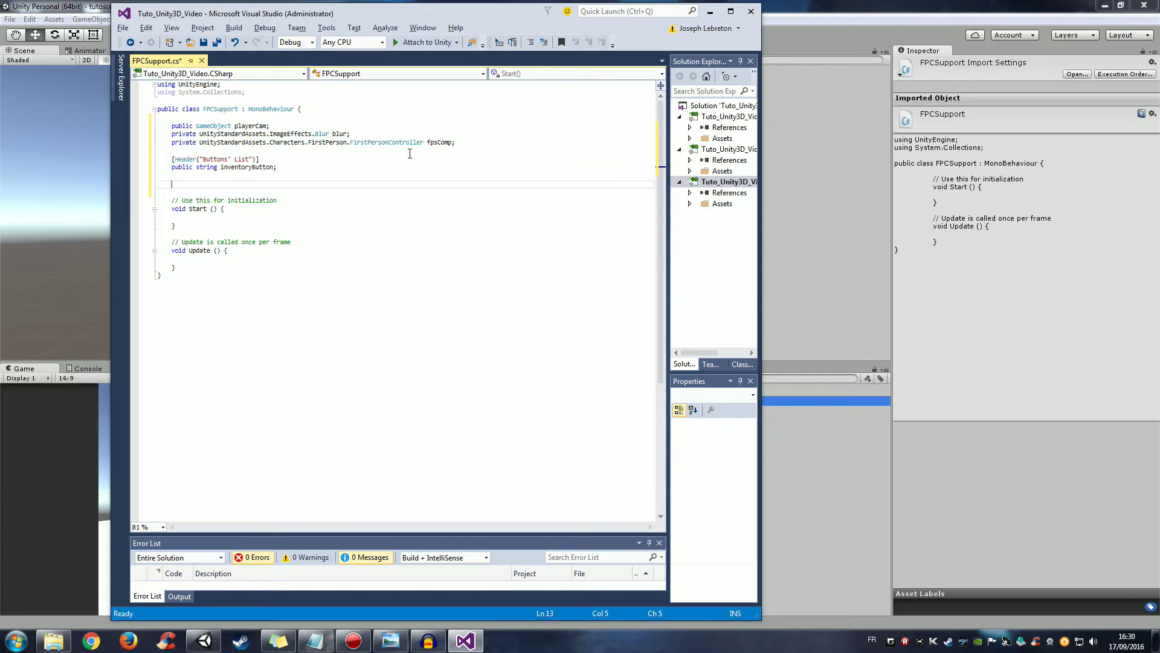
# Step: Declare 'public GameObject inventoryCanvas;' and move the restored editor left to show Unity's Hierarchy
pyautogui.write('p')
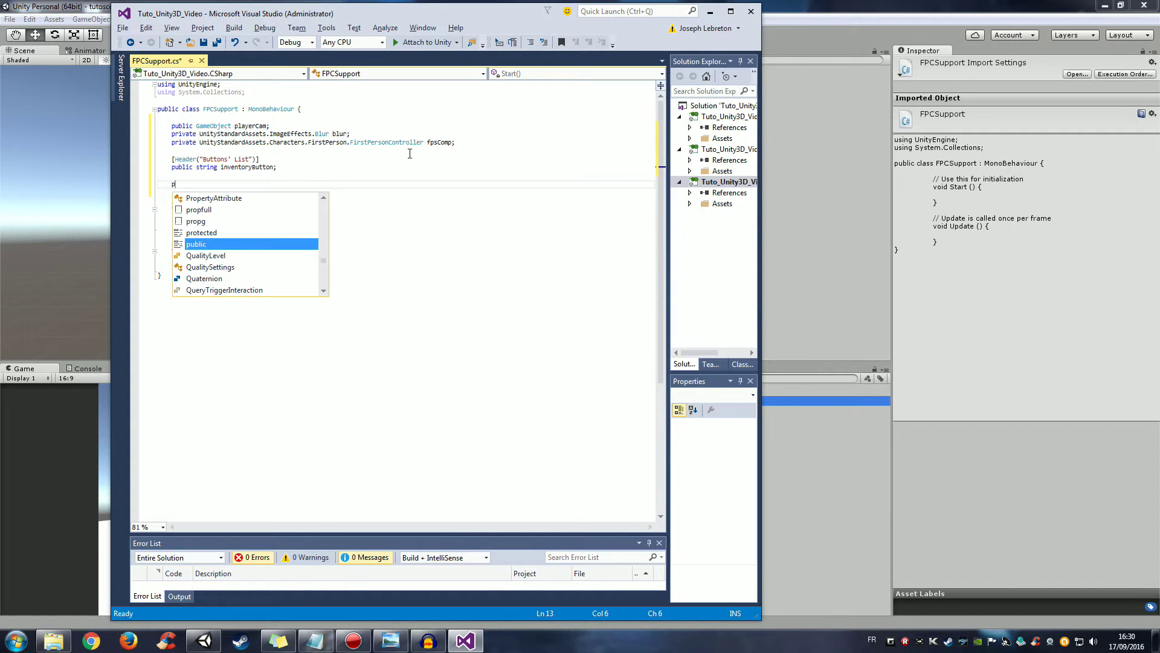
pyautogui.write('ublic Game')
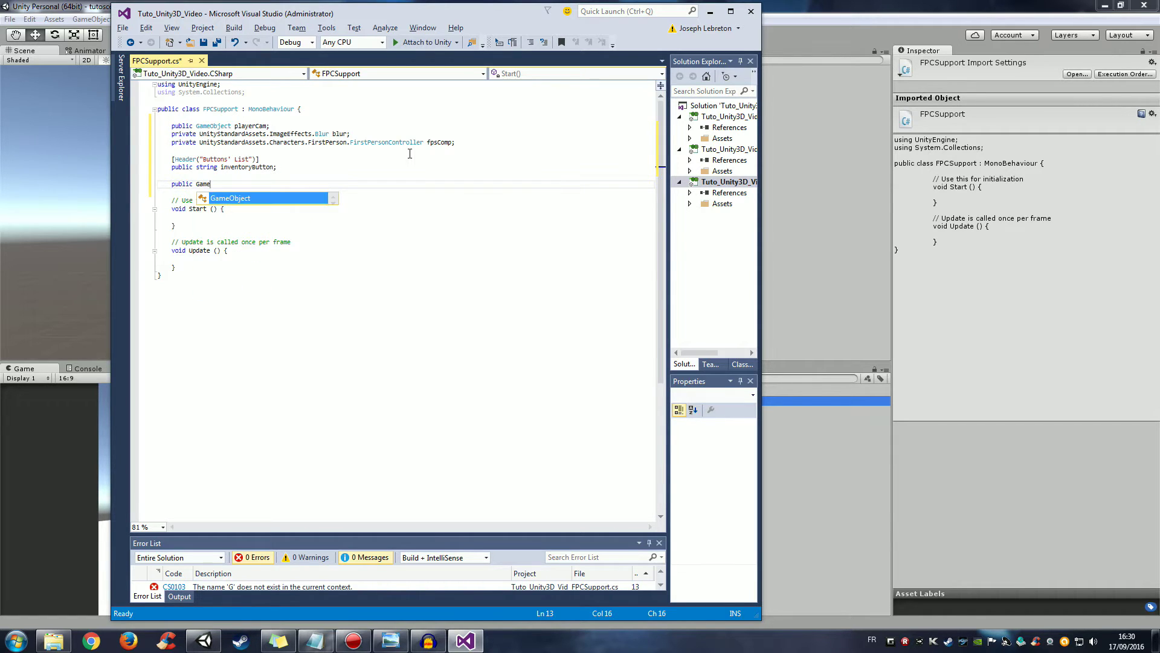
pyautogui.write('Object ')
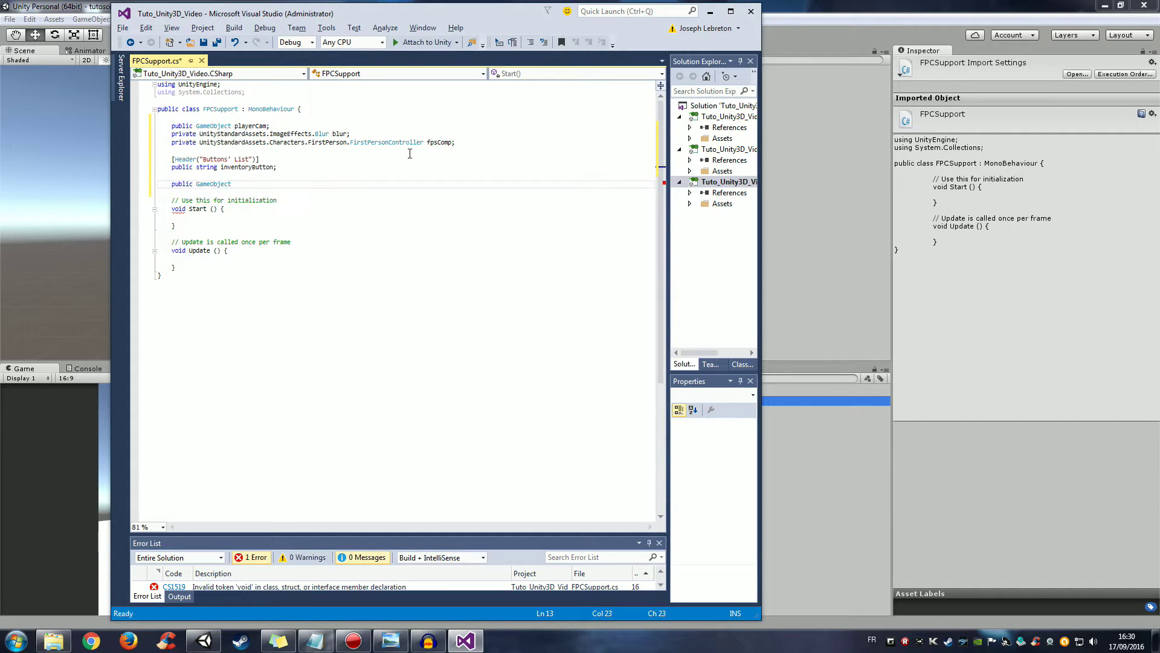
pyautogui.write('inventoryC')
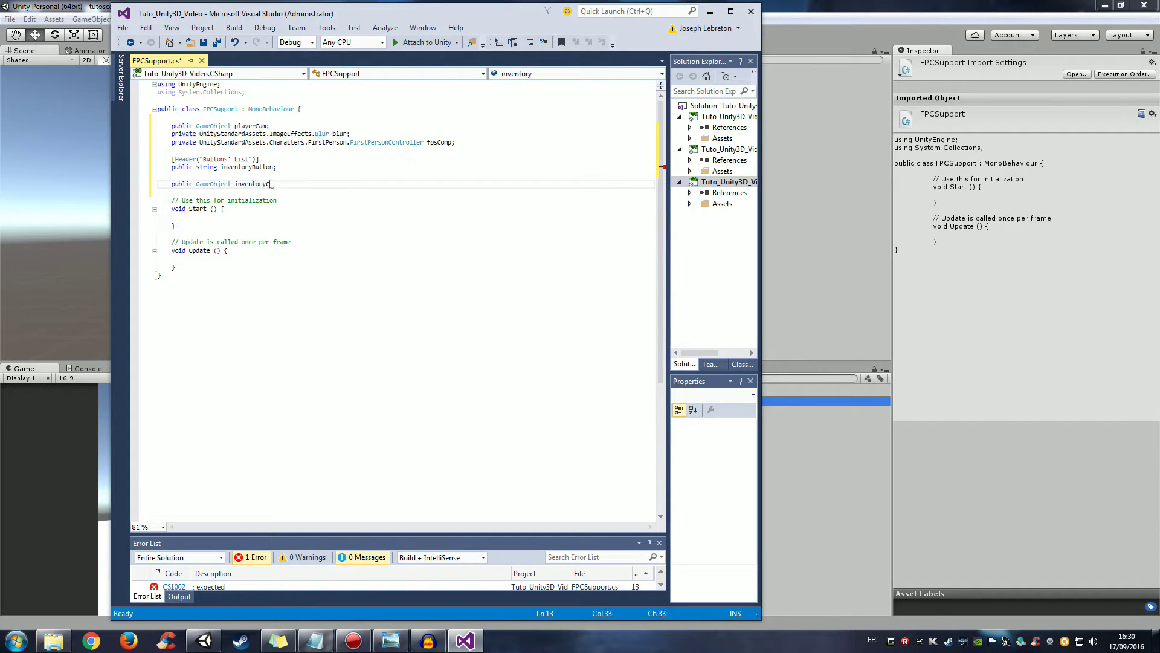
pyautogui.write('anvas')
pyautogui.write(';')
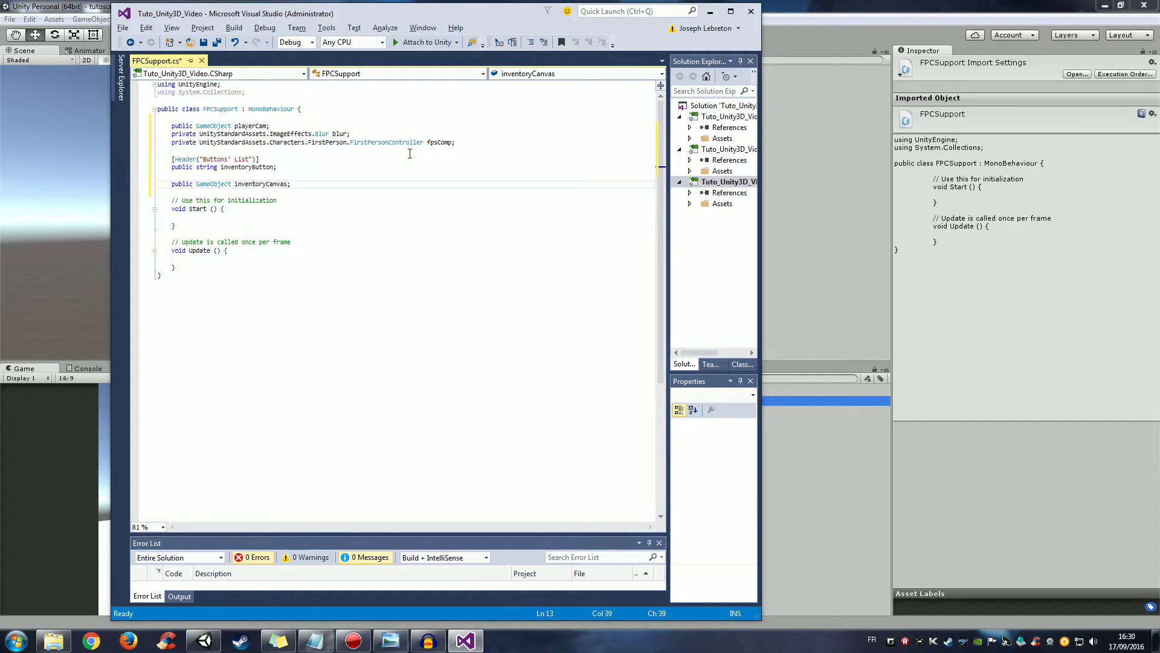
pyautogui.moveTo(528, 11); pyautogui.dragTo(423, 0)
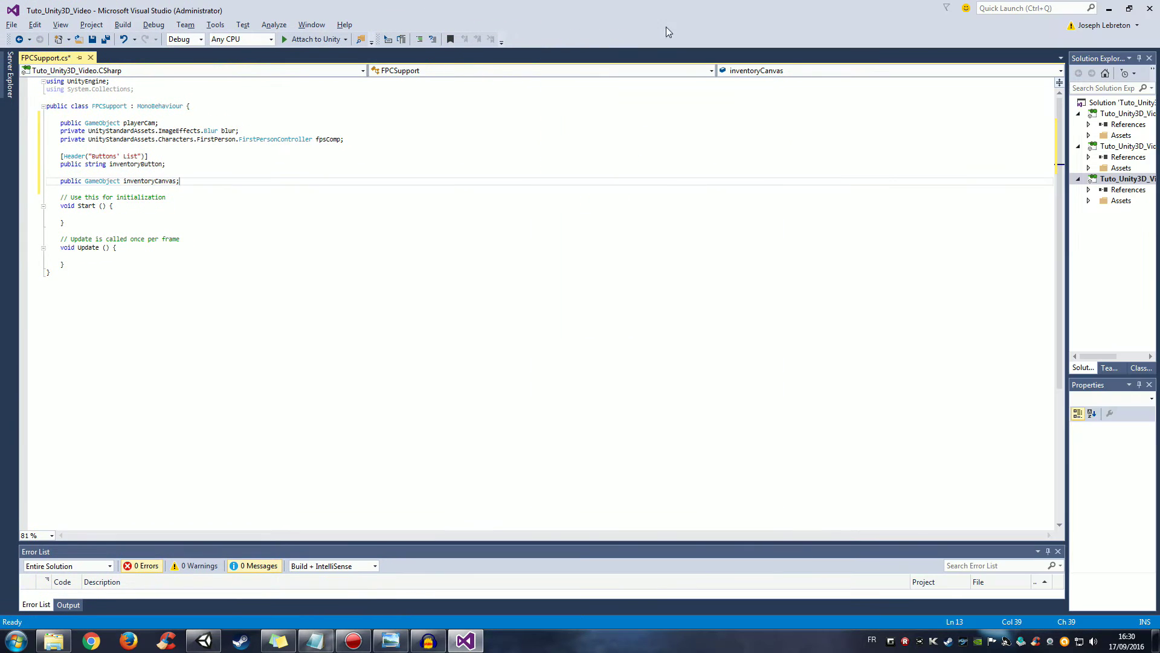
pyautogui.click(1129, 8)
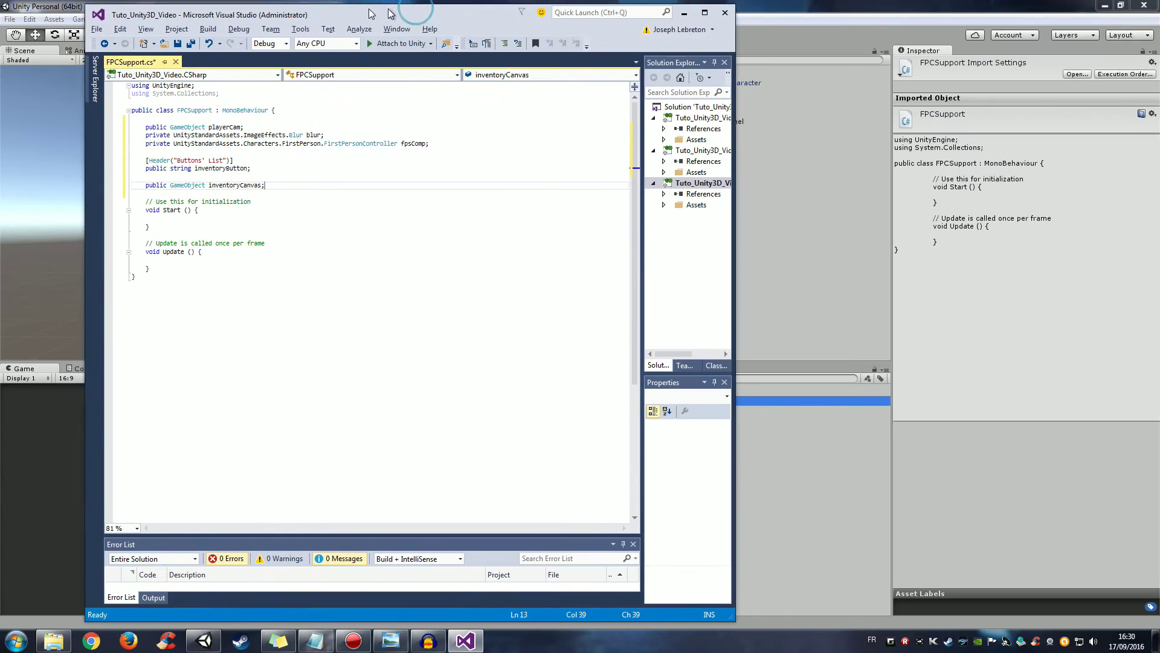
pyautogui.moveTo(371, 14); pyautogui.dragTo(298, 12)
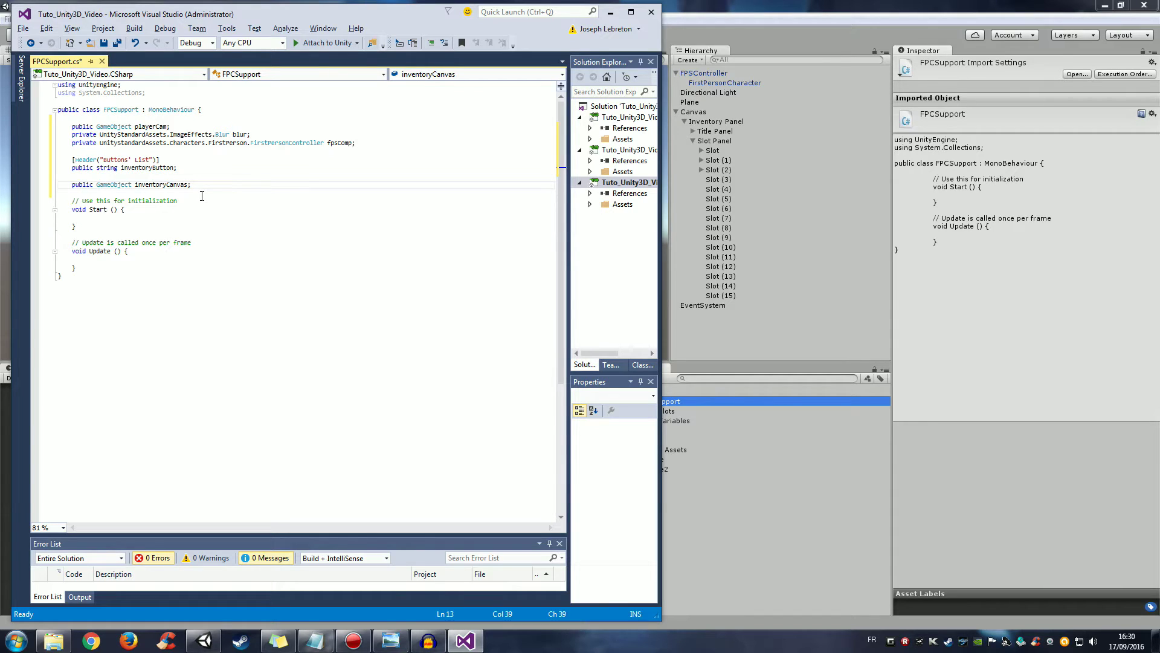
# Step: Add [HideInInspector] public bool inventoryOn = false; below inventoryCanvas and save FPCSupport.cs
pyautogui.press('Return')
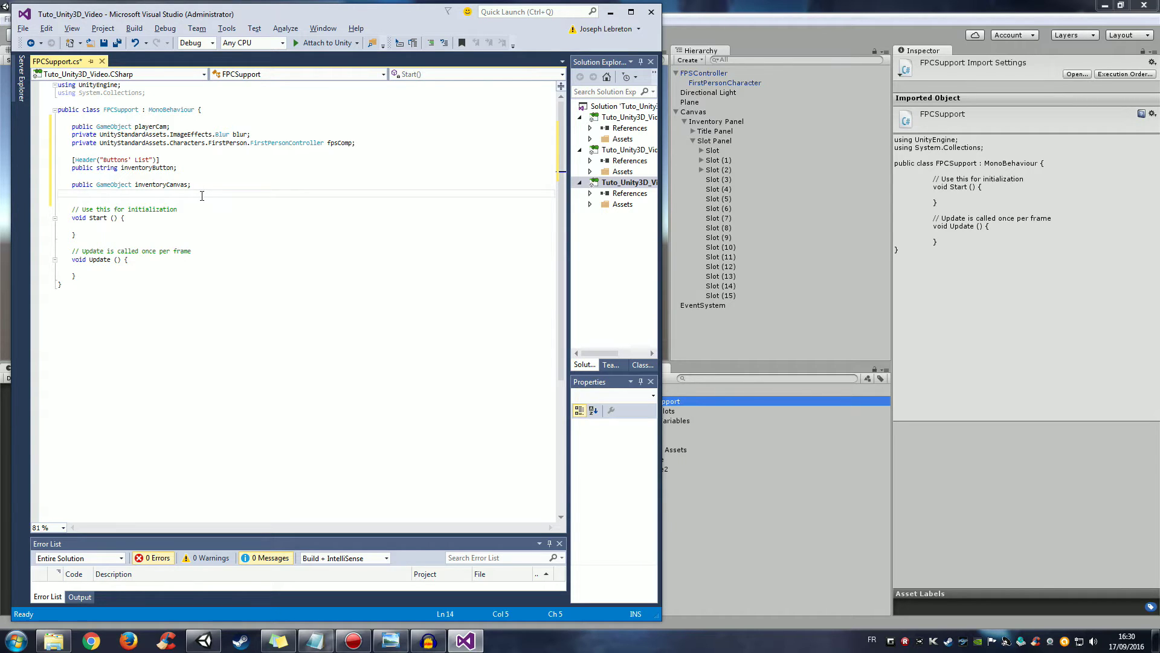
pyautogui.write('[Hide')
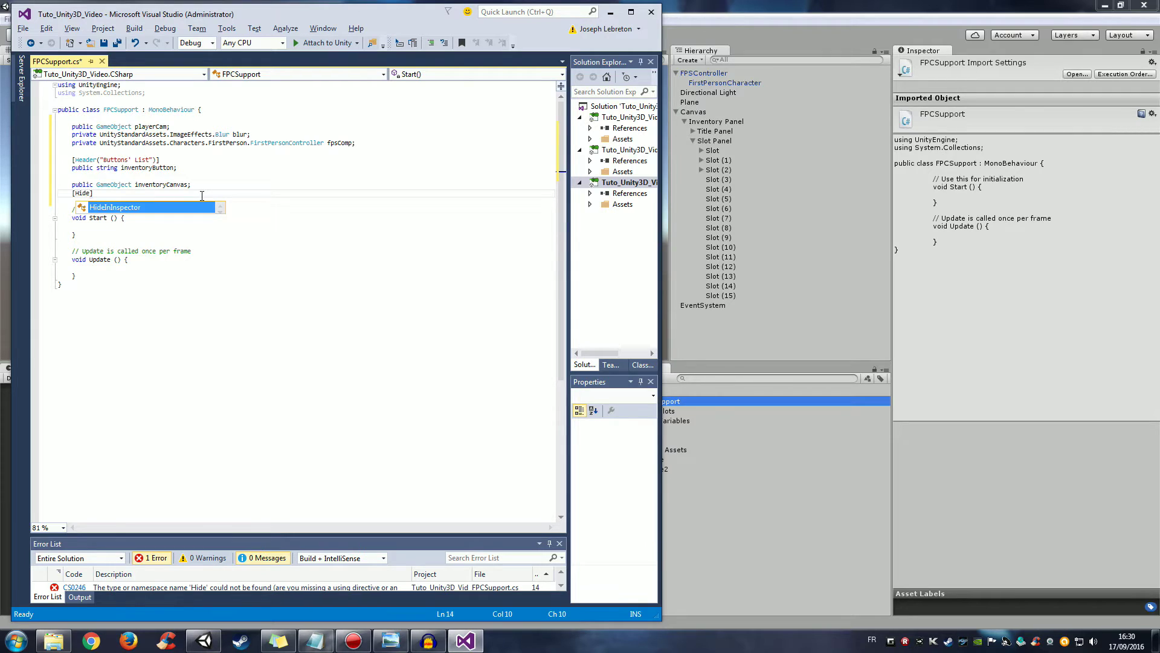
pyautogui.write('In')
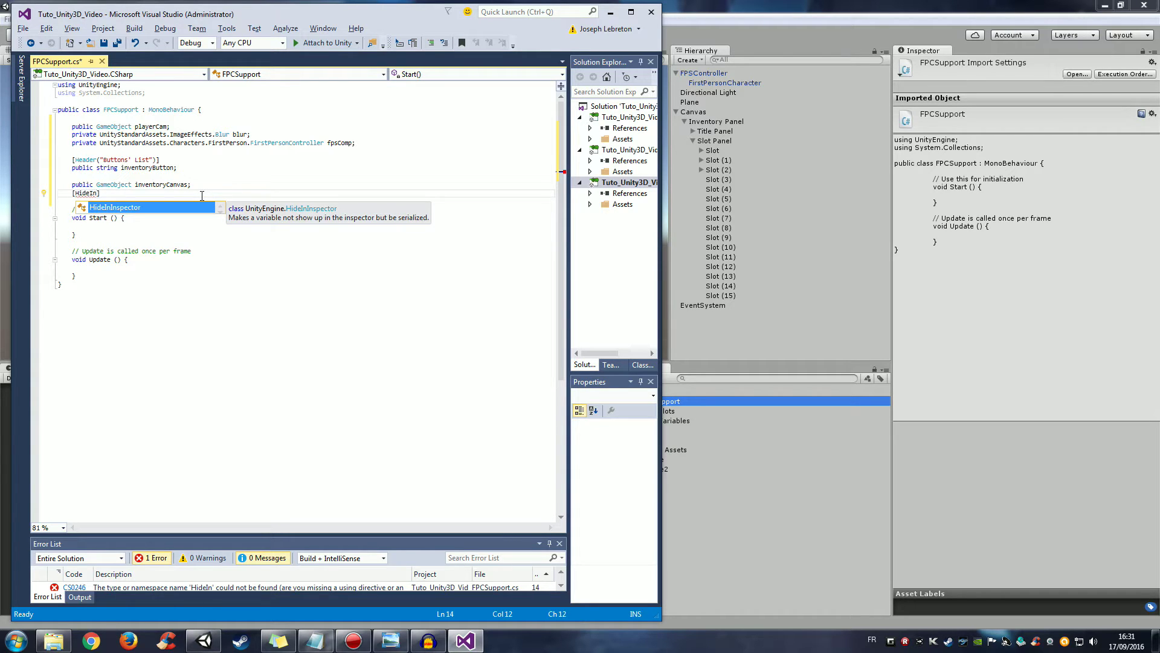
pyautogui.write('In')
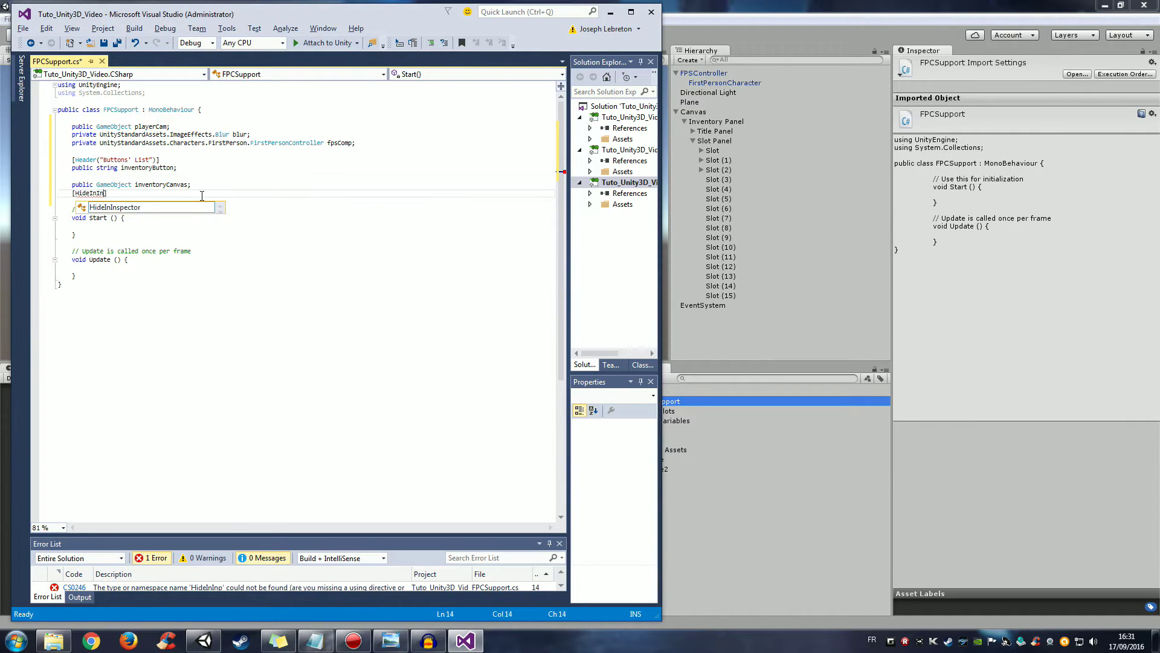
pyautogui.write('spector')
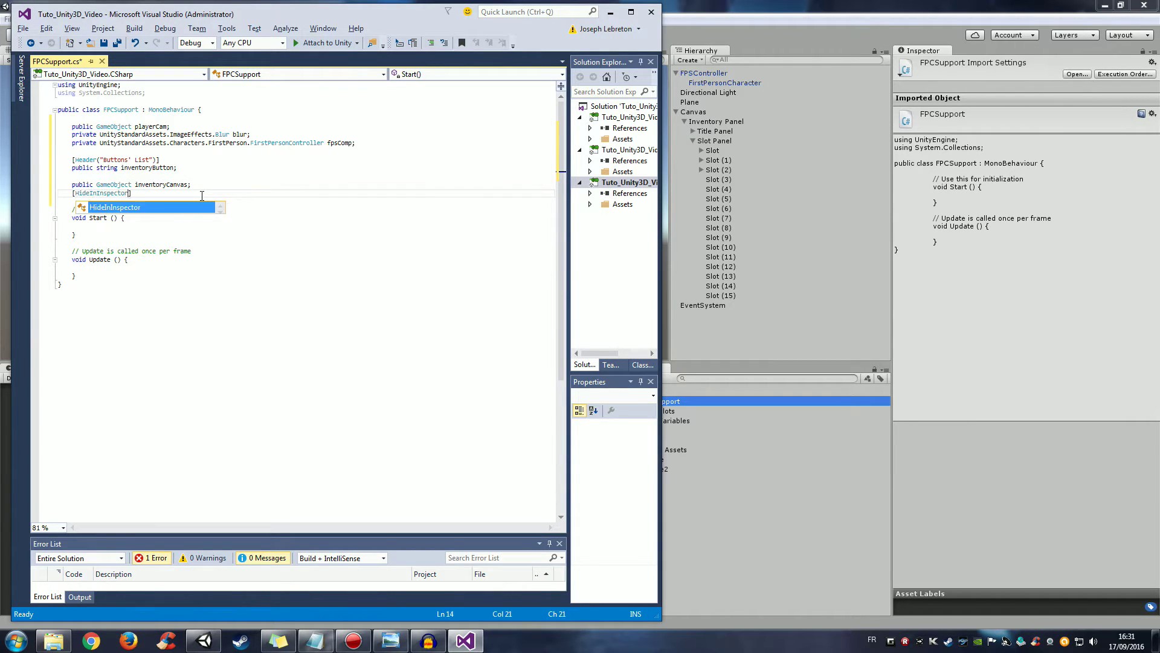
pyautogui.write('] p')
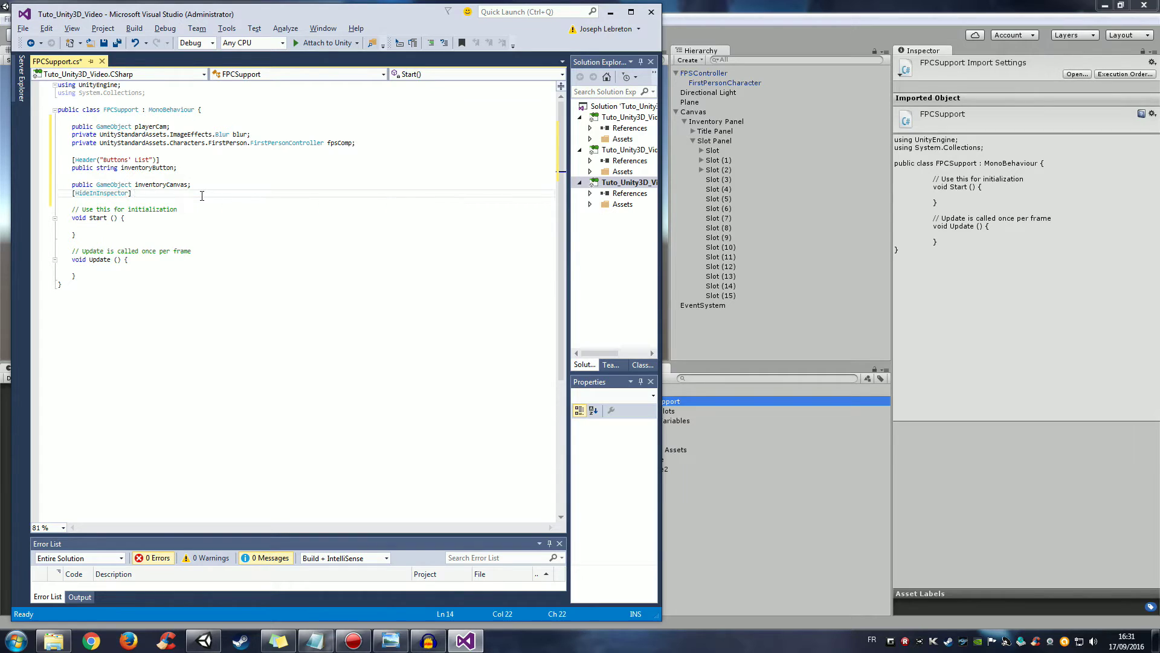
pyautogui.write('ublic ')
pyautogui.write('bool')
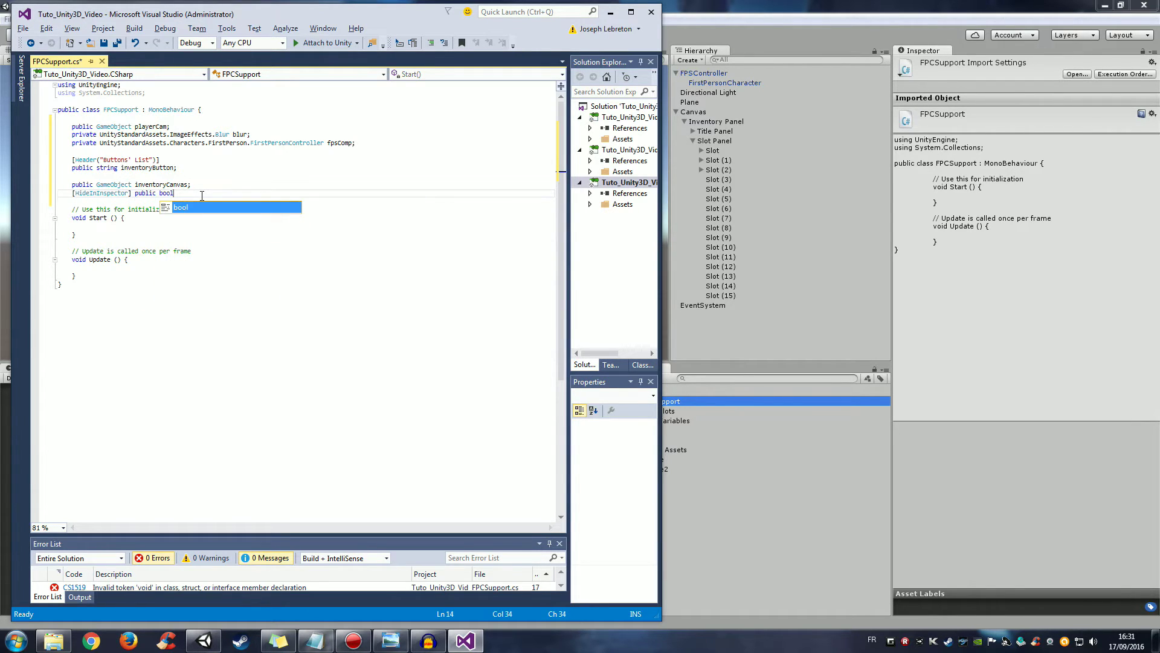
pyautogui.write(' inventory')
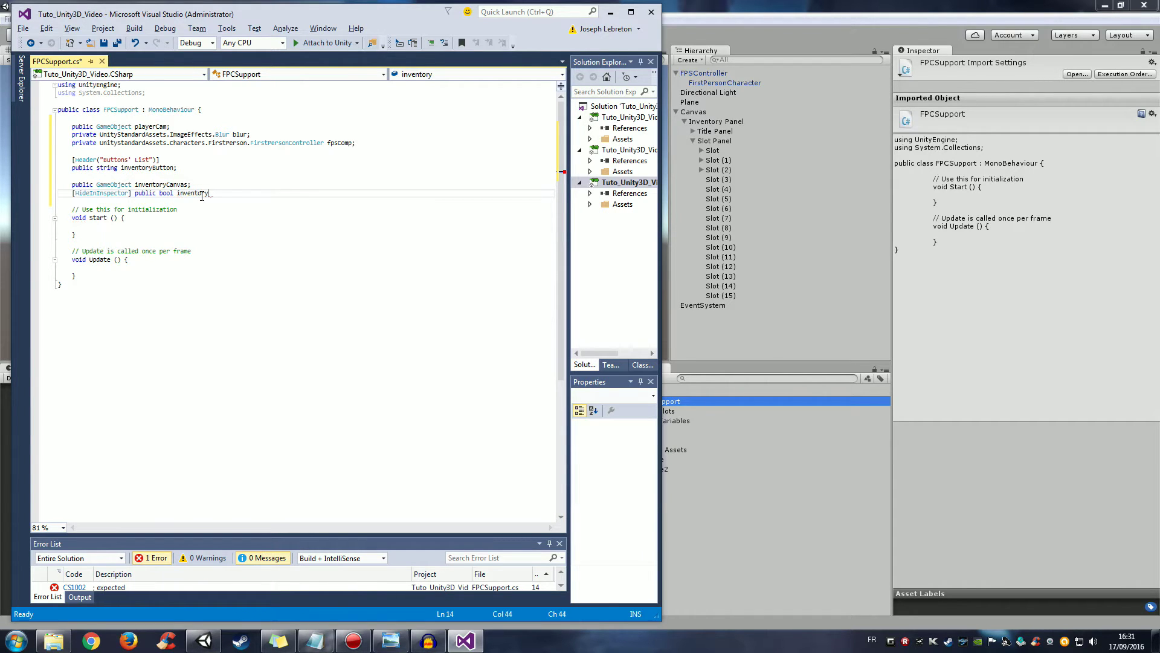
pyautogui.write('On ')
pyautogui.write('=fd')
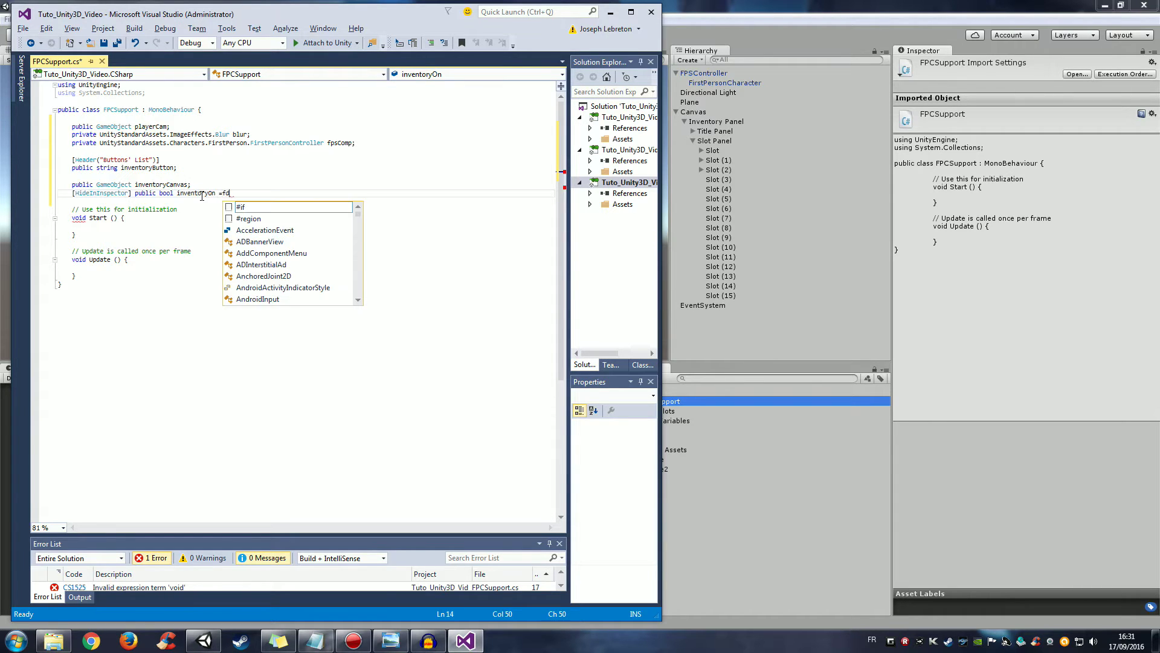
pyautogui.press('BackSpace')
pyautogui.write('alse')
pyautogui.press('BackSpace')
pyautogui.press('BackSpace')
pyautogui.press('BackSpace')
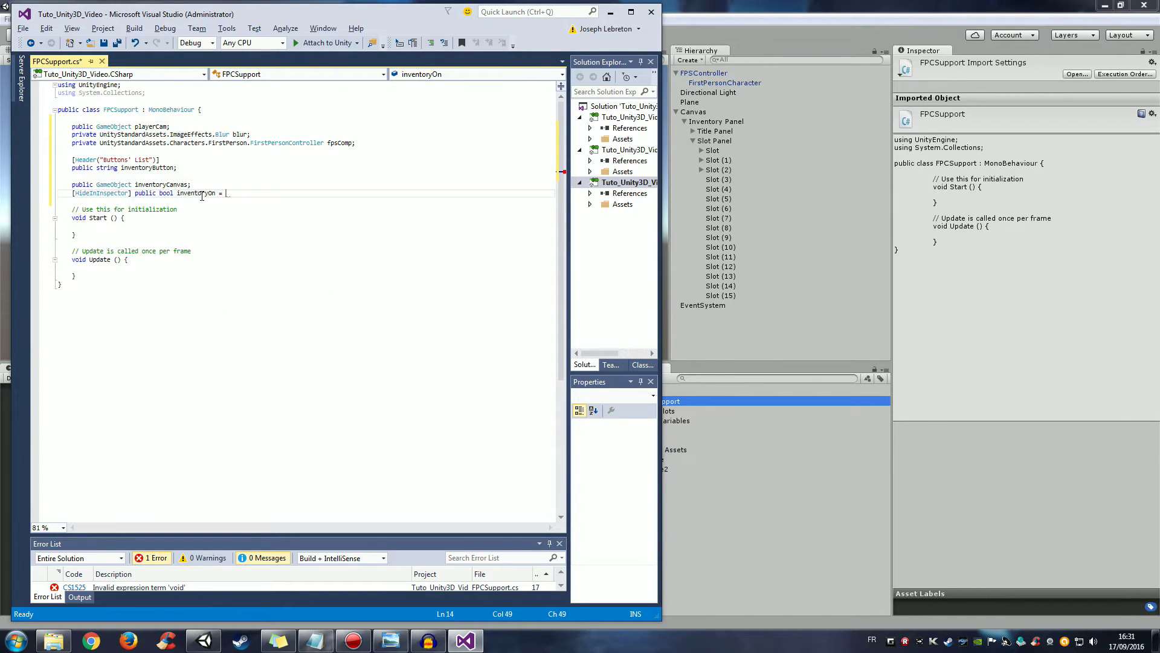
pyautogui.write('false;')
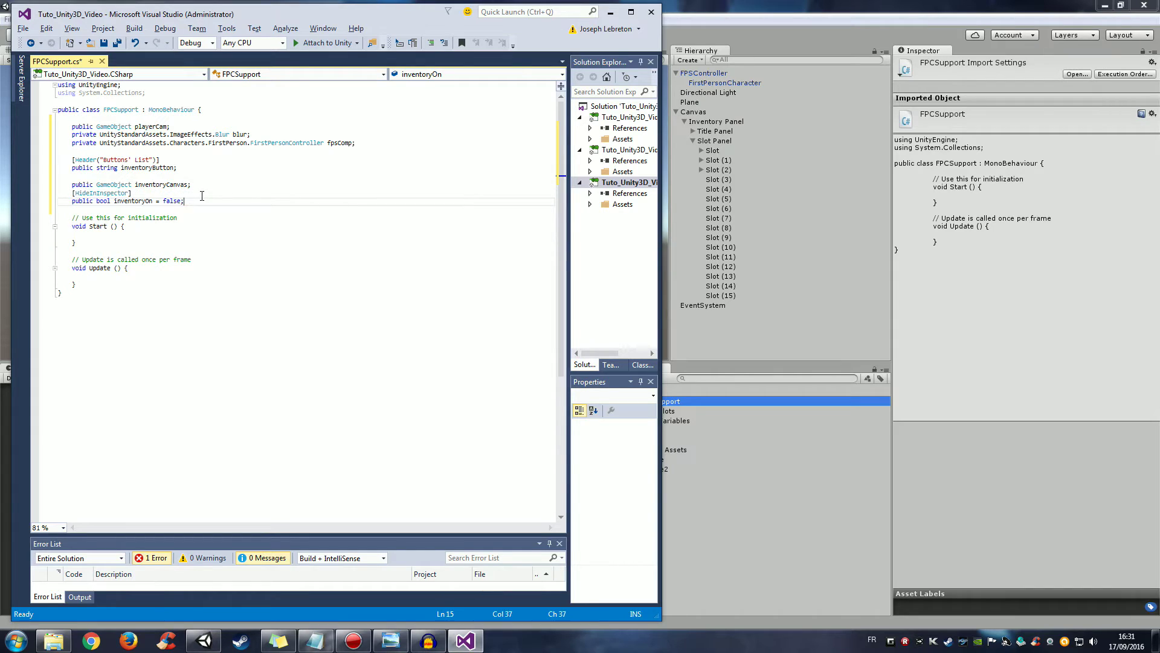
pyautogui.press('Return')
pyautogui.press('Return')
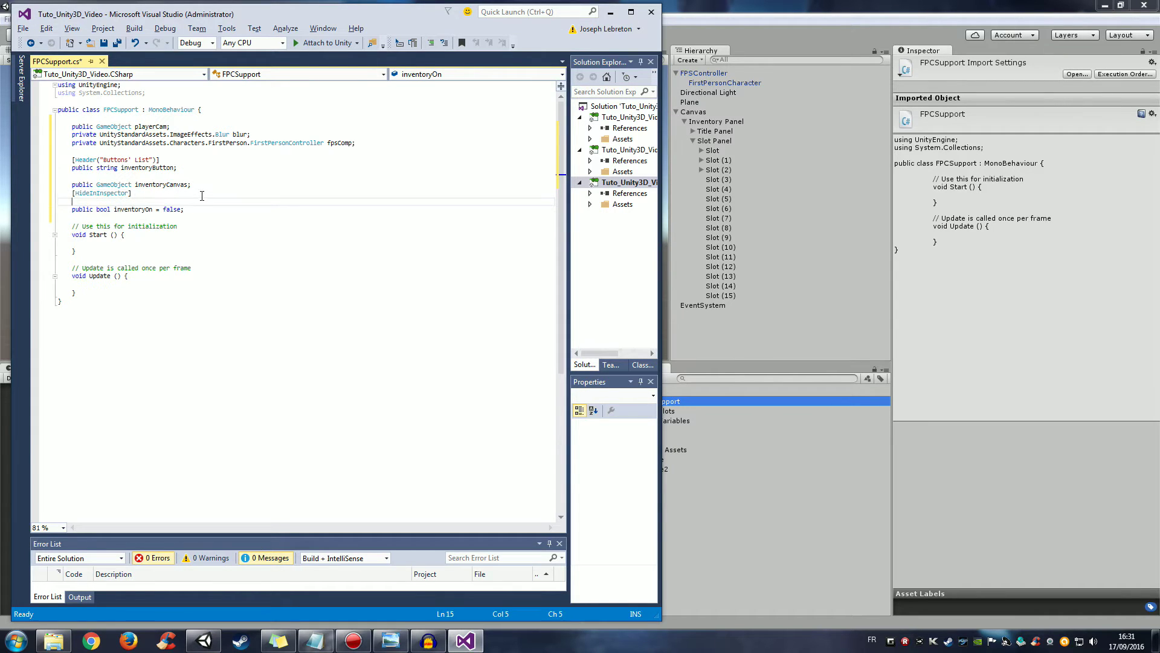
pyautogui.hotkey('ctrl', 'z')
pyautogui.hotkey('ctrl', 'z')
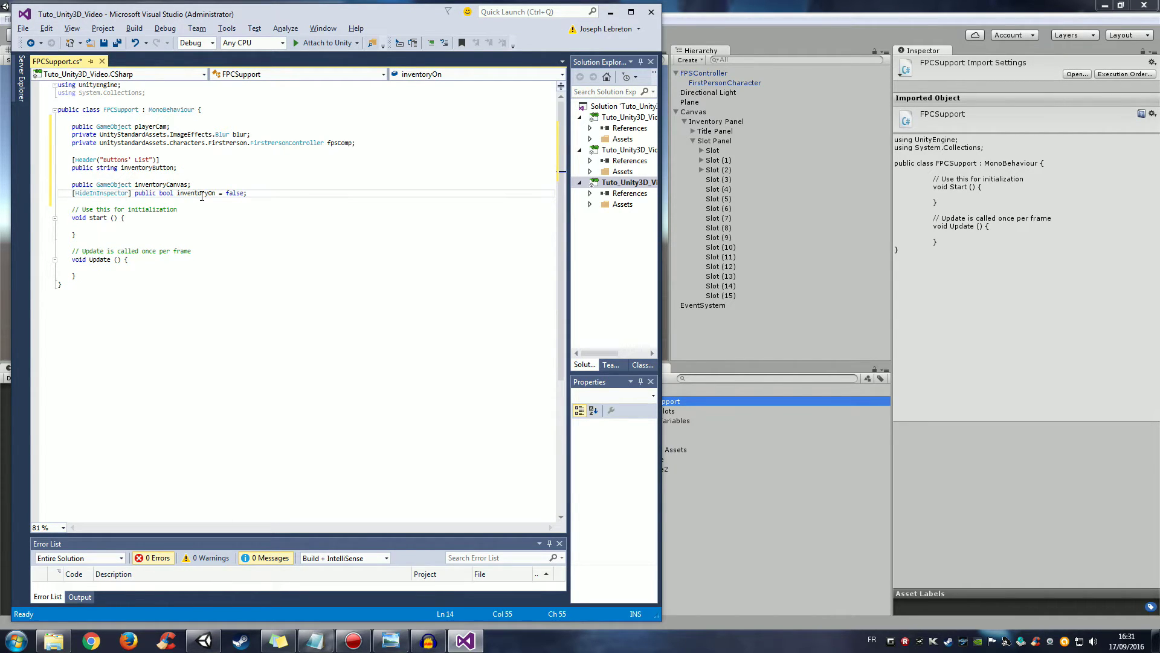
pyautogui.hotkey('ctrl', 's')
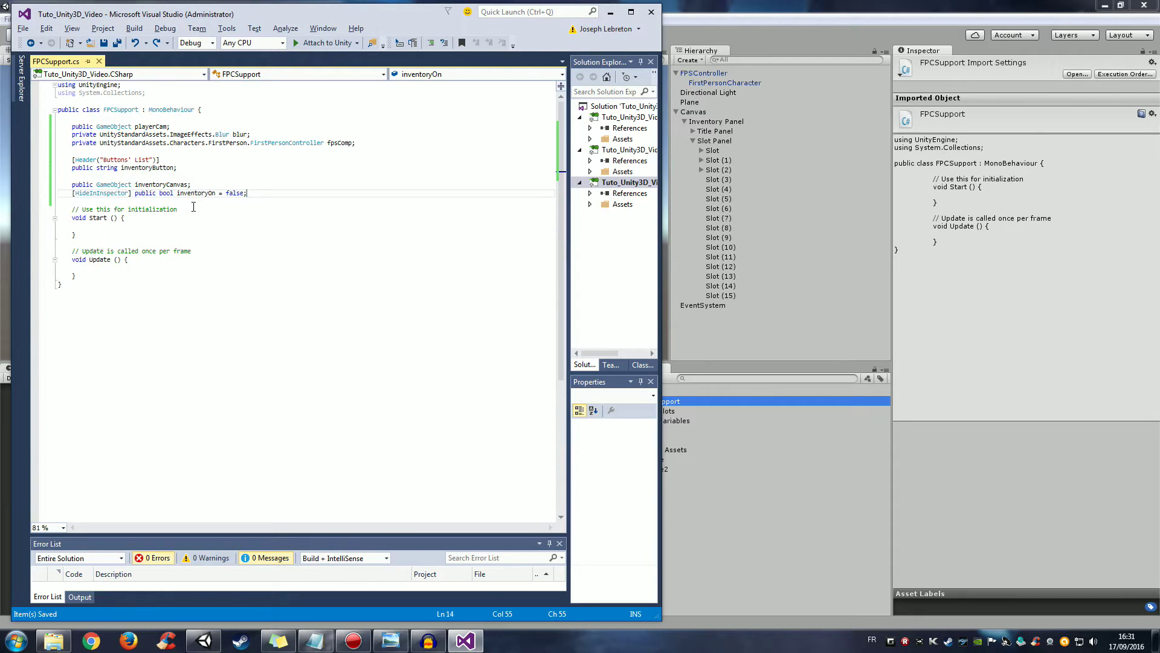
pyautogui.moveTo(133, 193); pyautogui.dragTo(84, 186)
pyautogui.click(72, 193)
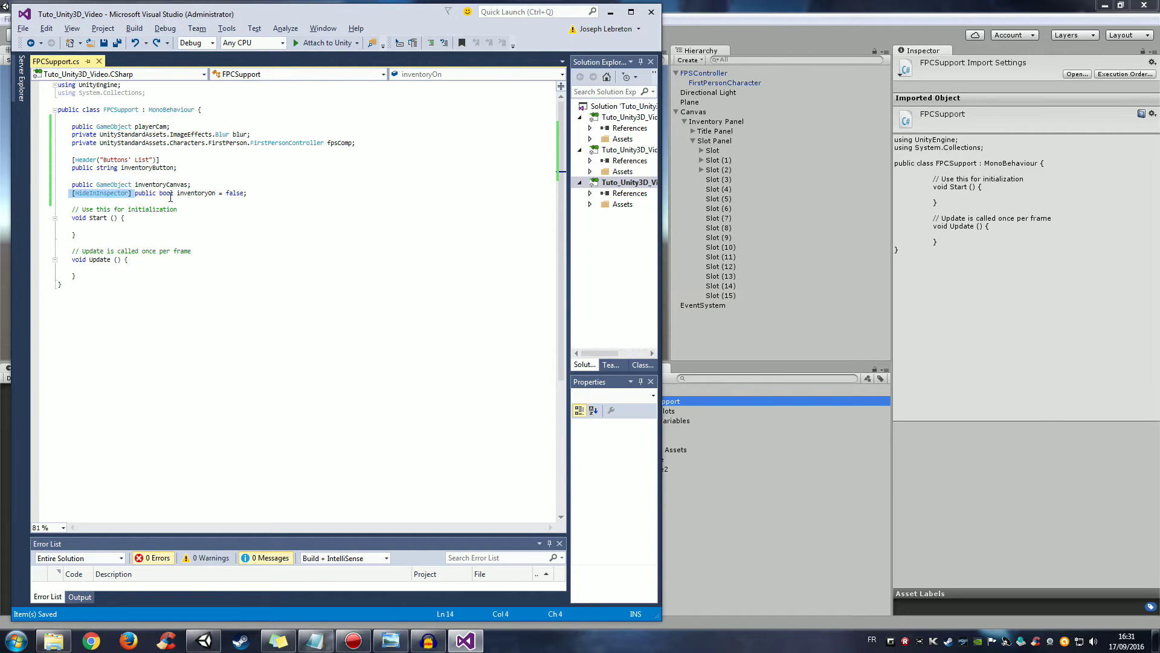
pyautogui.click(149, 192)
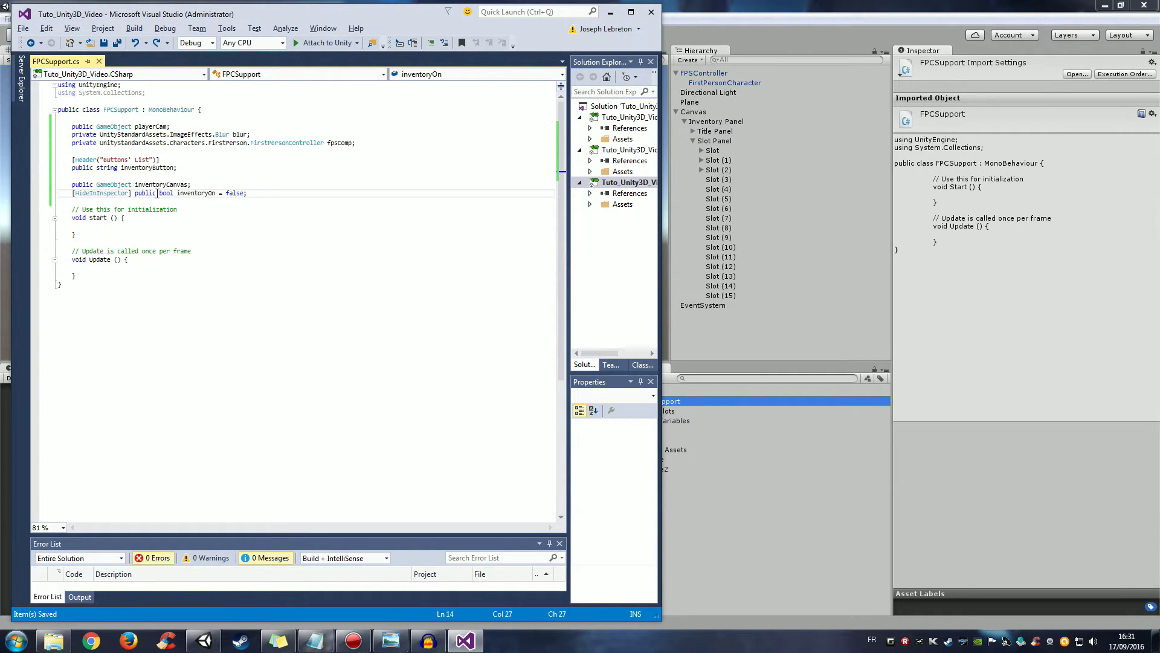
pyautogui.doubleClick(149, 193)
# Step: Try making inventoryOn private, then revert it to [HideInInspector] public
pyautogui.moveTo(155, 194); pyautogui.dragTo(72, 193)
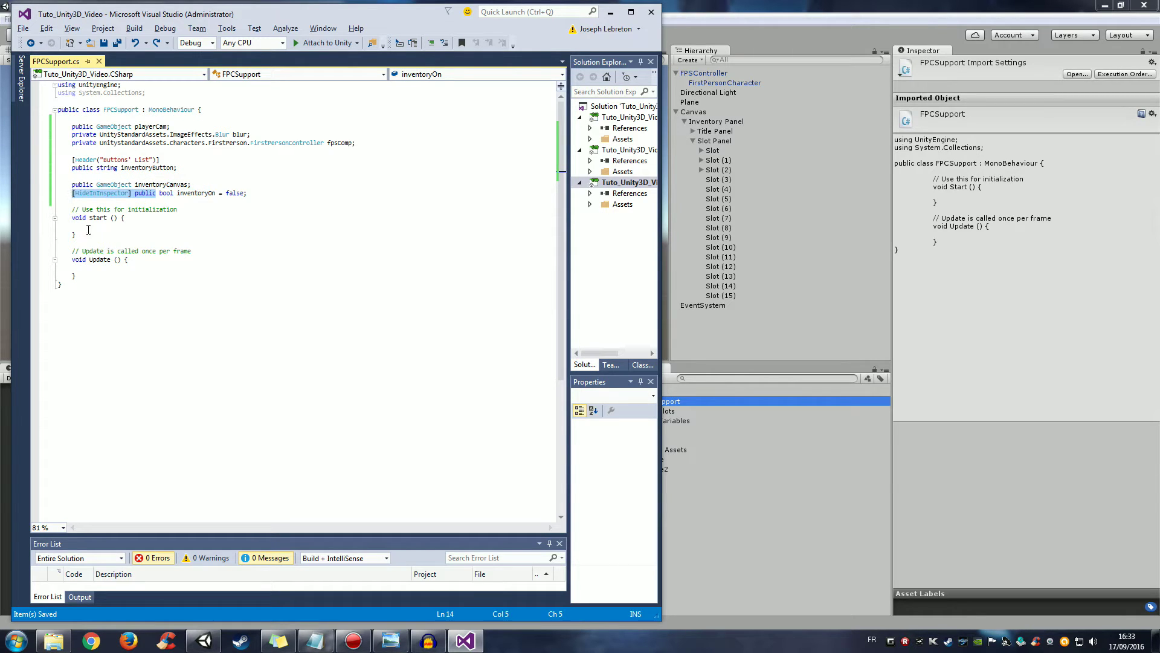
pyautogui.write('private')
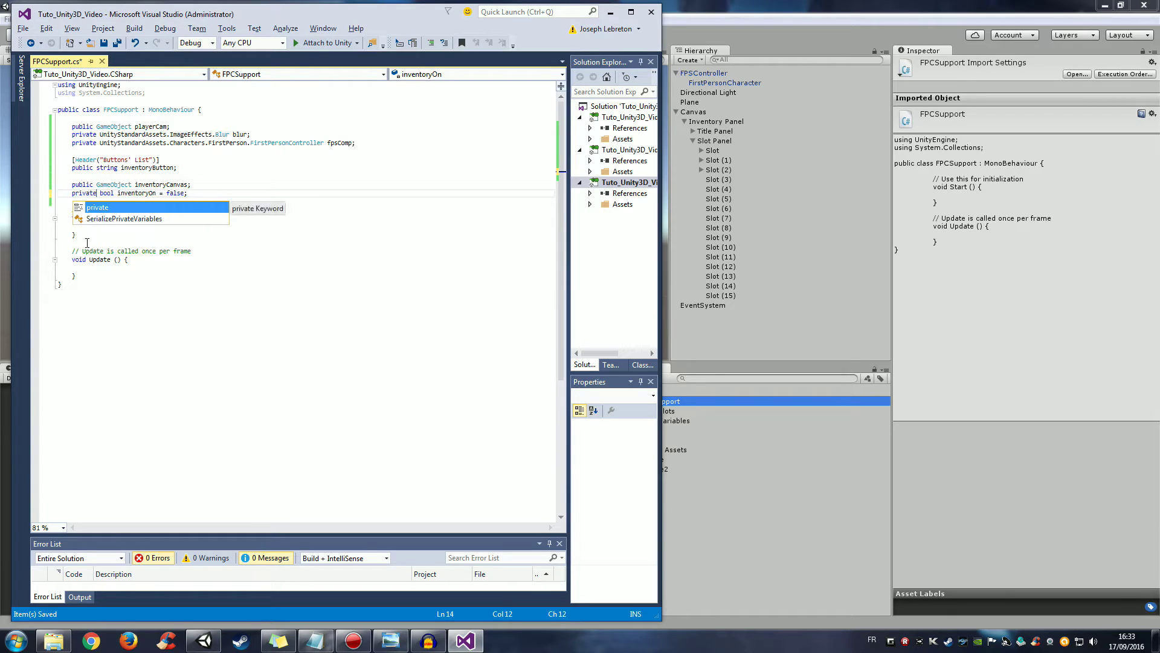
pyautogui.press('Escape')
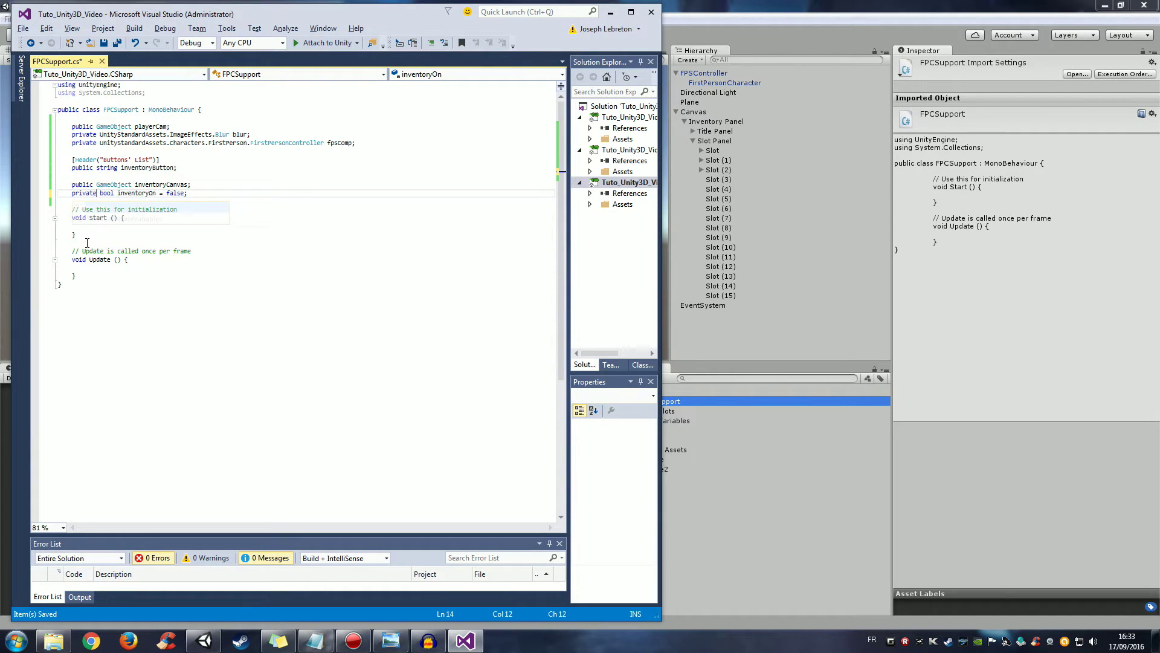
pyautogui.hotkey('ctrl', 'z')
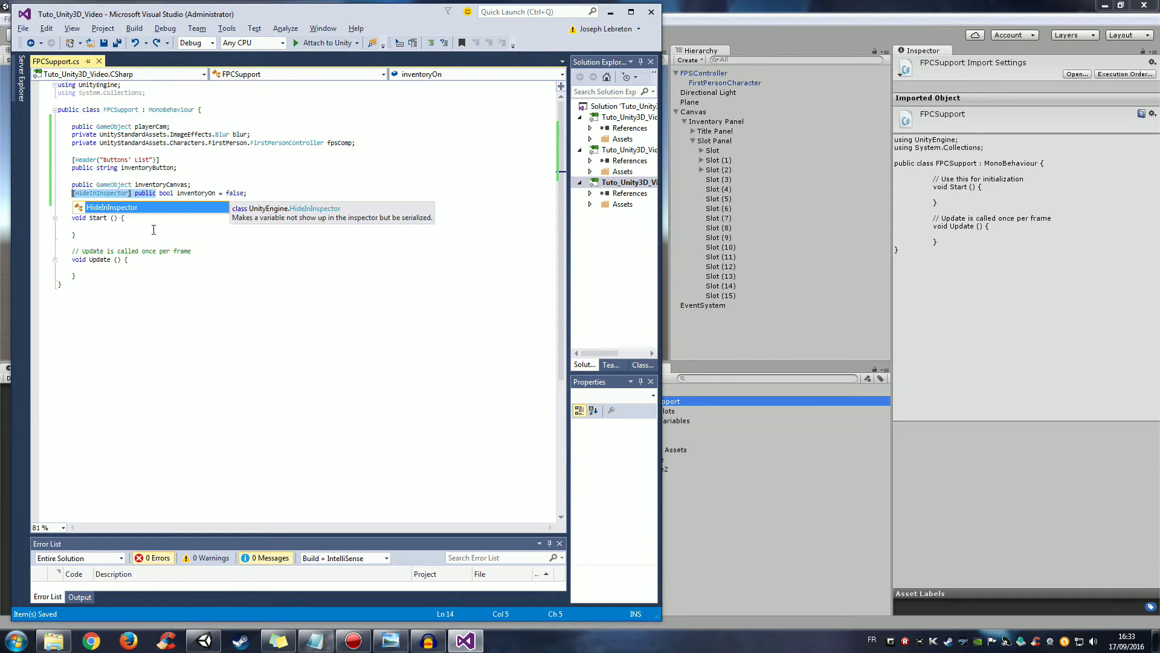
pyautogui.click(157, 240)
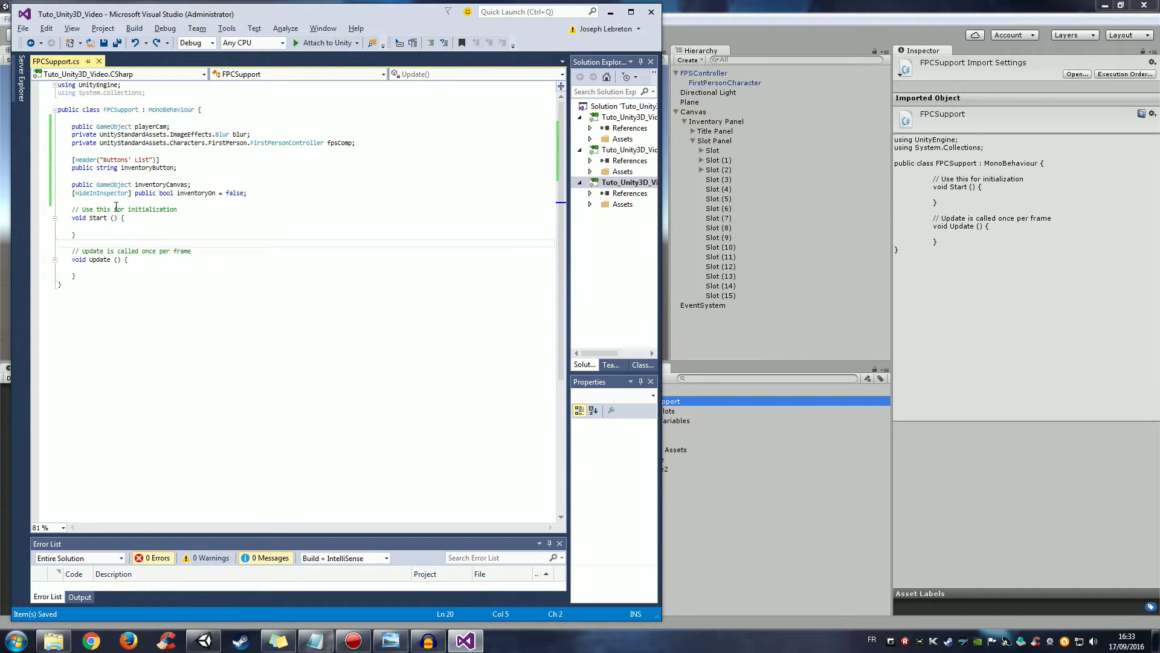
# Step: Insert a blank line between the inventoryButton and inventoryCanvas fields
pyautogui.moveTo(106, 195)
pyautogui.click(90, 177)
pyautogui.press('Return')
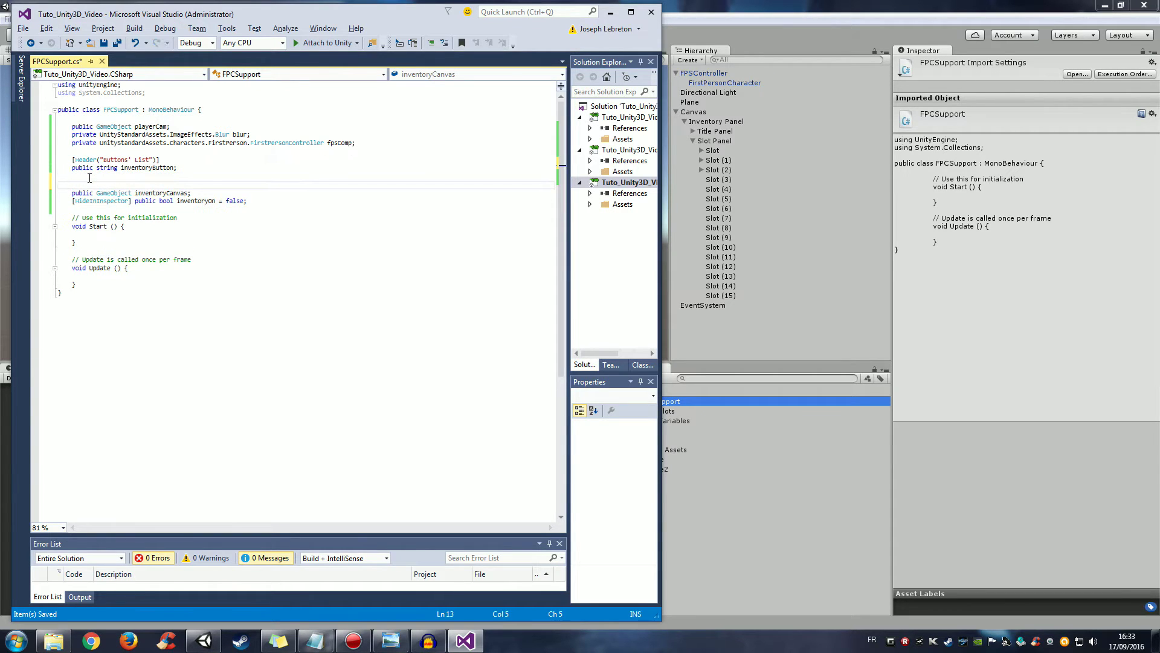
# Step: Add a [Header("Inventory's Datas")] attribute above the inventoryCanvas field
pyautogui.write('[H')
pyautogui.write('eader')
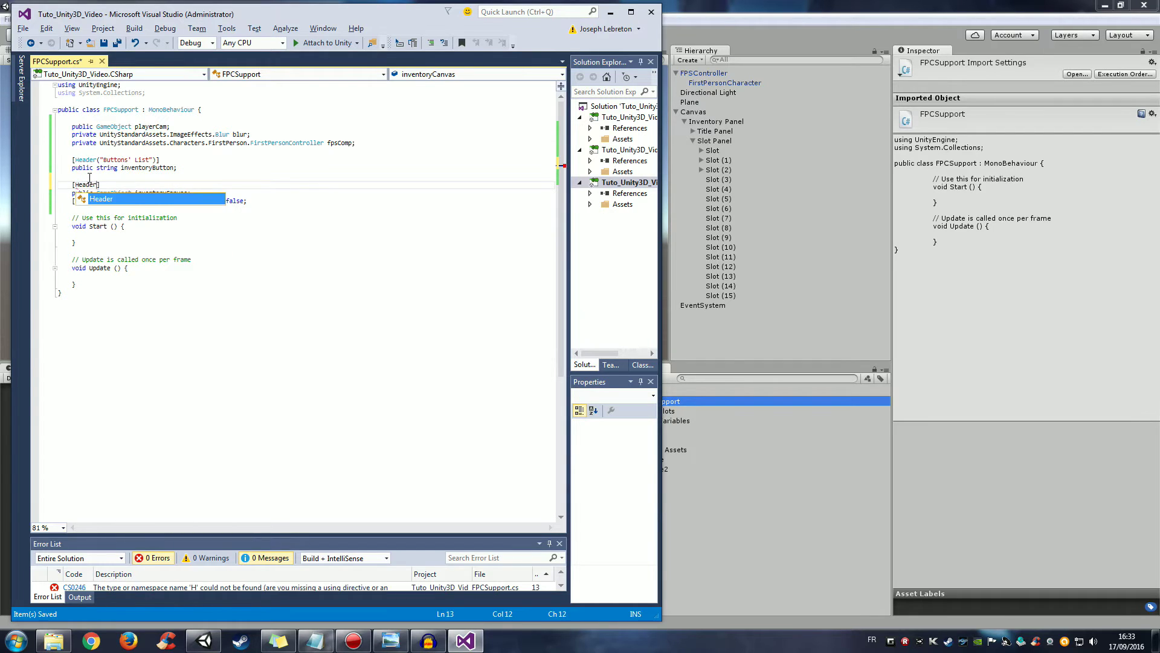
pyautogui.press('Escape')
pyautogui.write('(')
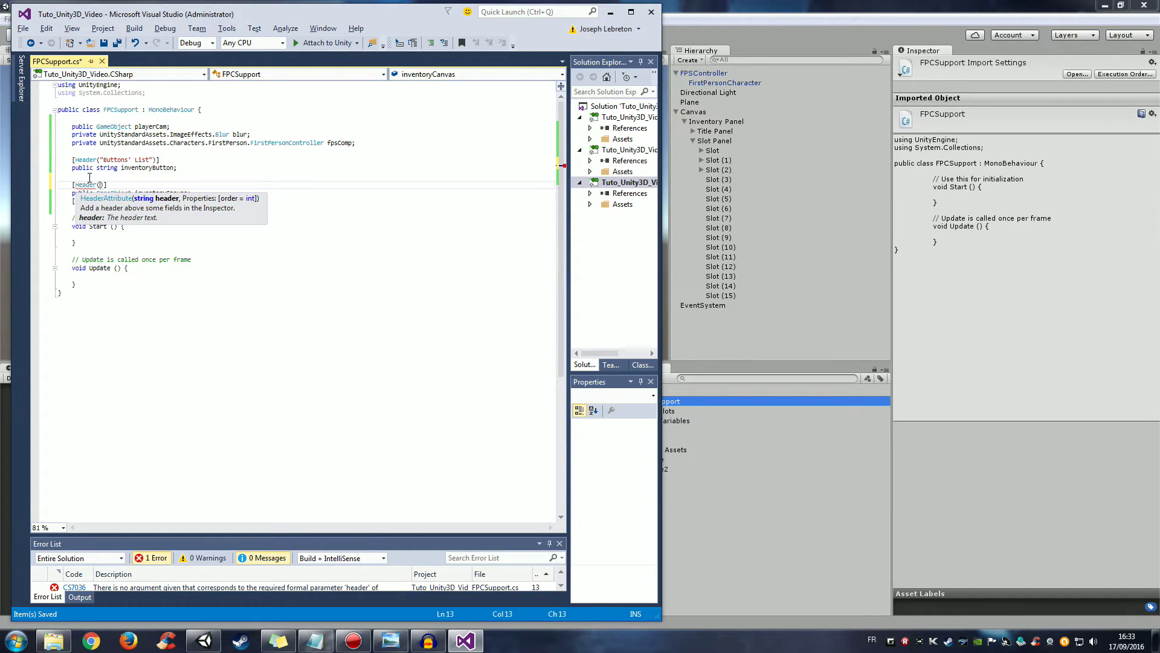
pyautogui.write('"')
pyautogui.write('Inven')
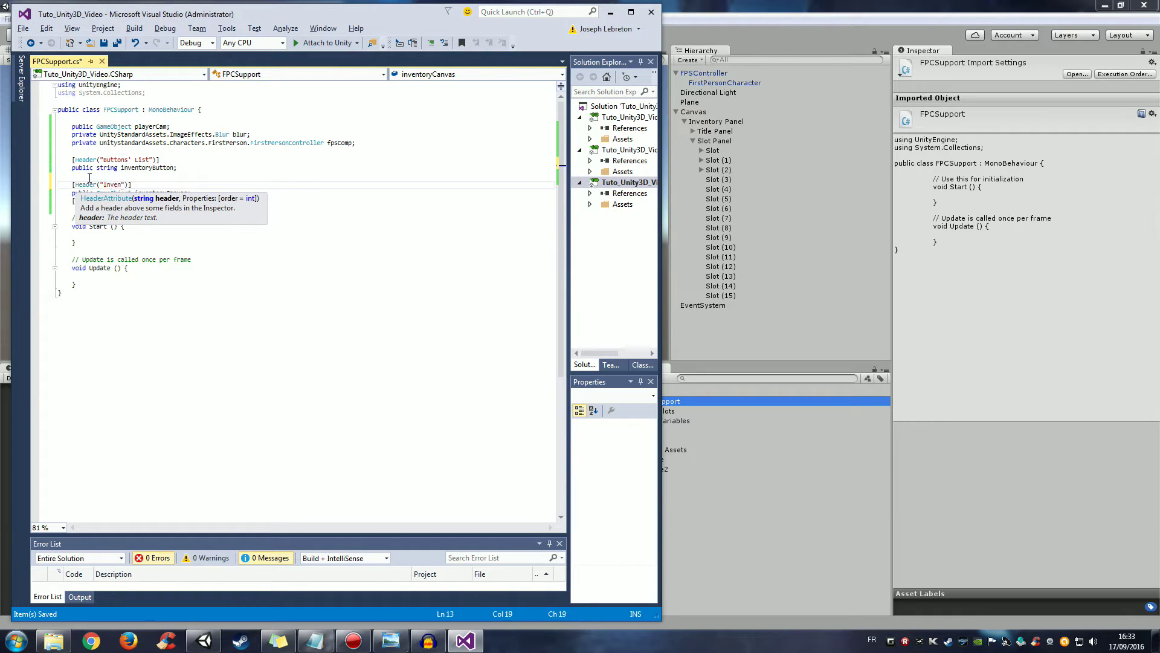
pyautogui.write("tory'")
pyautogui.write('s D')
pyautogui.write('atas')
pyautogui.click(196, 167)
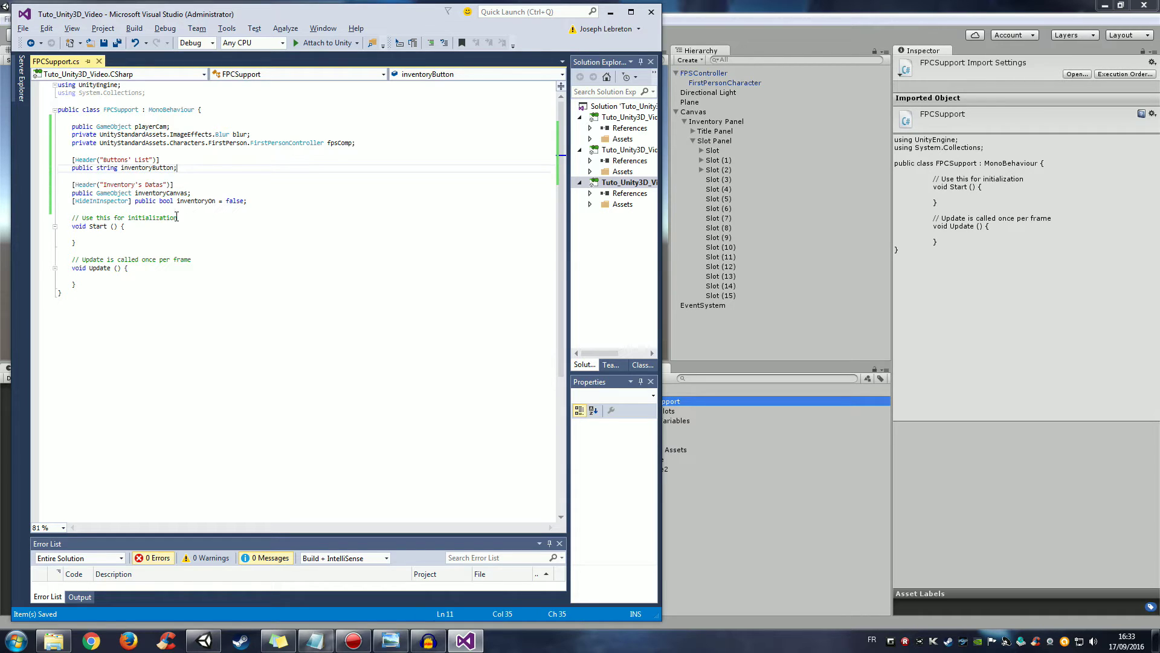
pyautogui.click(130, 210)
# Step: Add blank lines above Start() and move its opening brace onto its own line
pyautogui.press('Return')
pyautogui.press('Return')
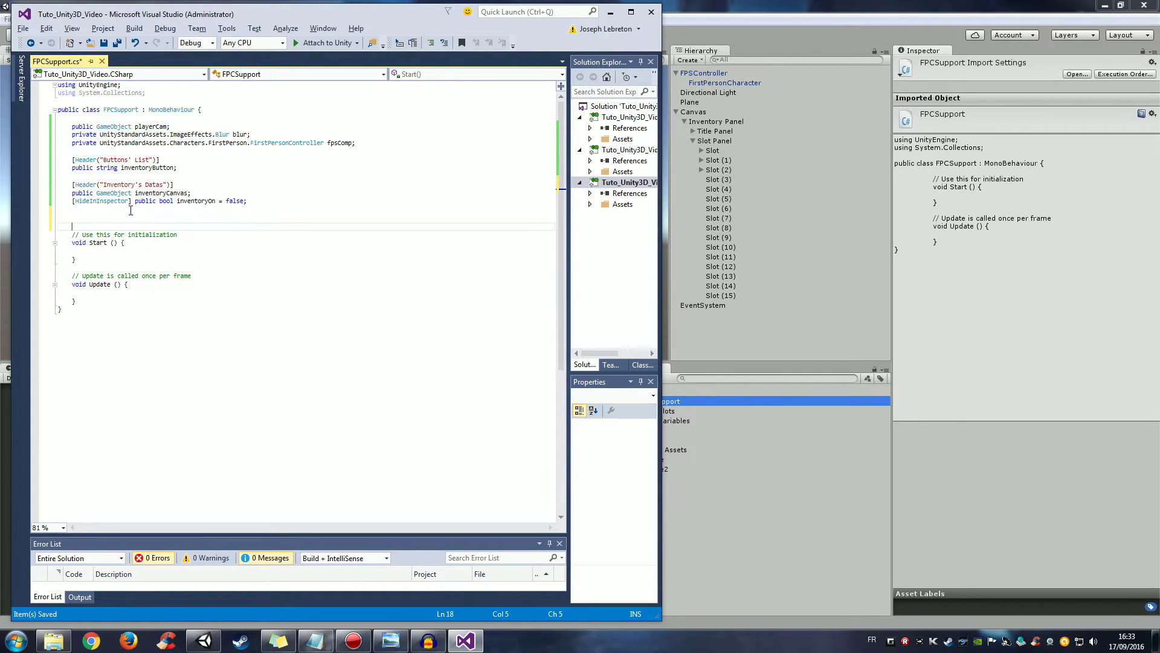
pyautogui.click(119, 243)
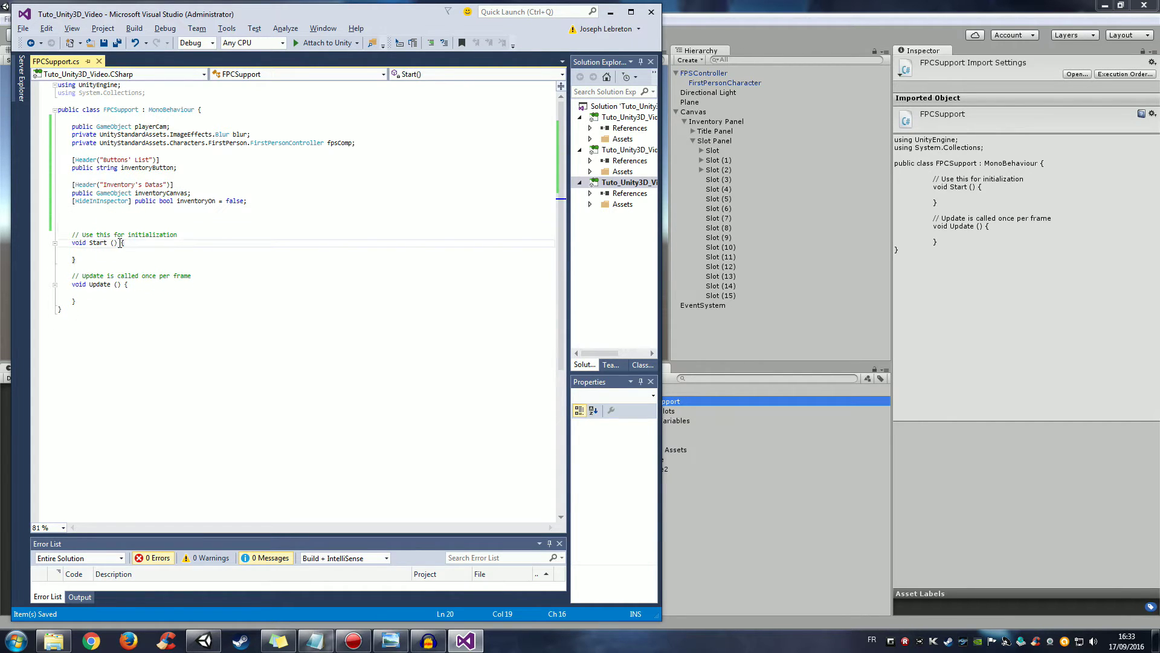
pyautogui.press('Return')
pyautogui.press('Down')
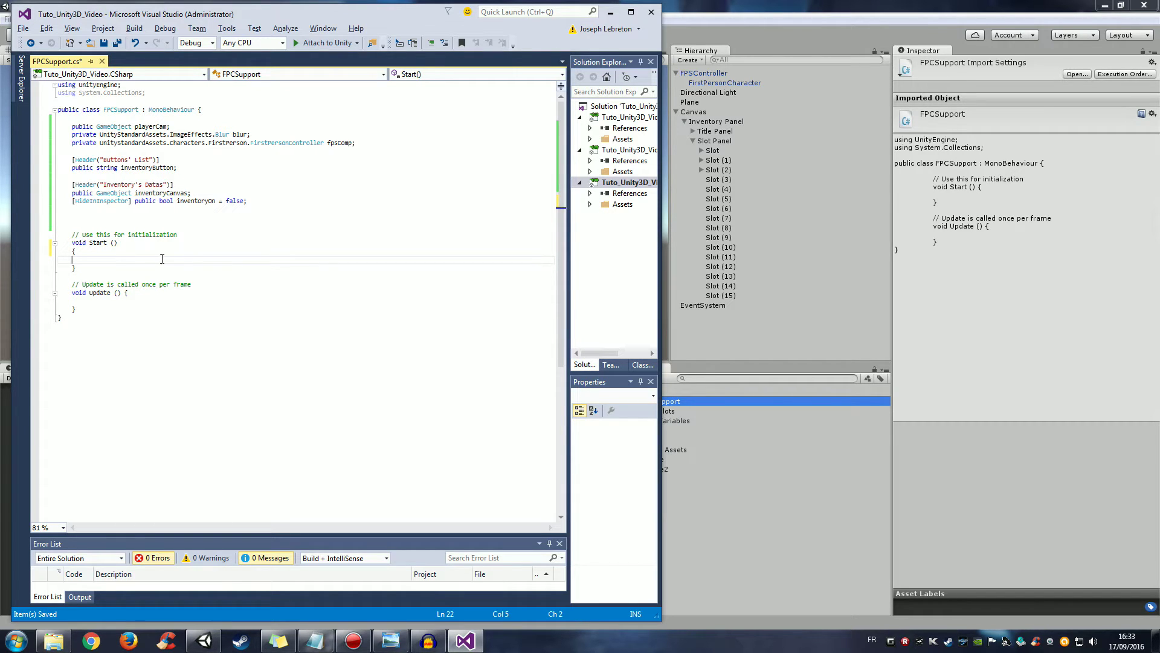
pyautogui.press('Tab')
# Step: Write an if (playerCam == null) check with an opening brace inside Start()
pyautogui.write('if')
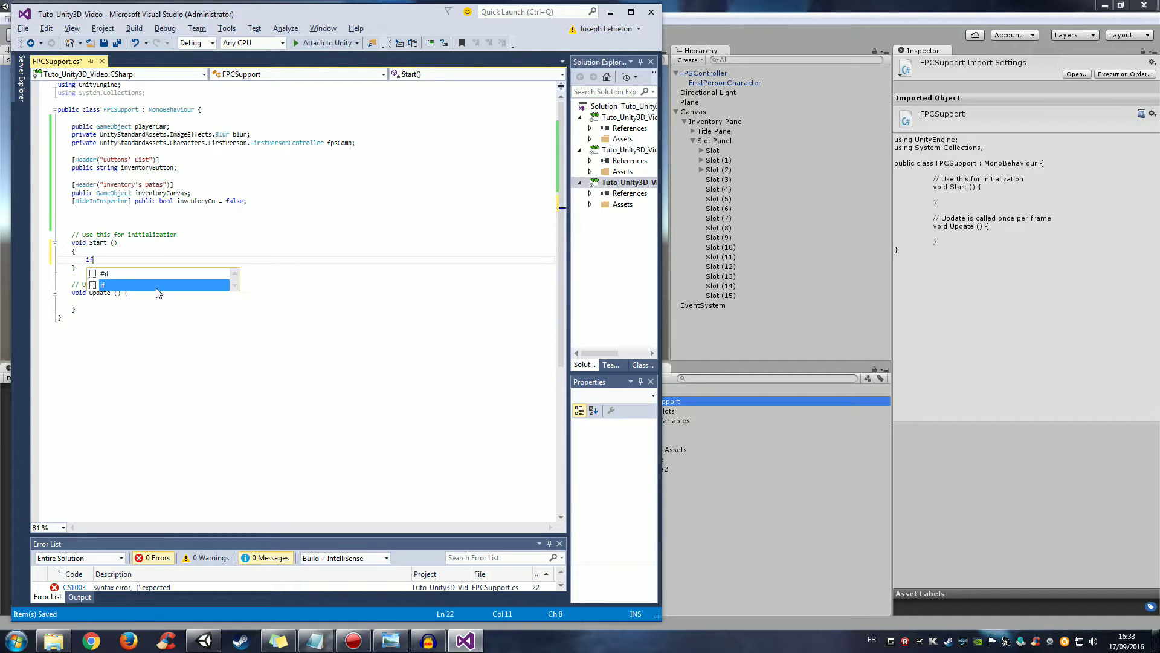
pyautogui.write('(pl')
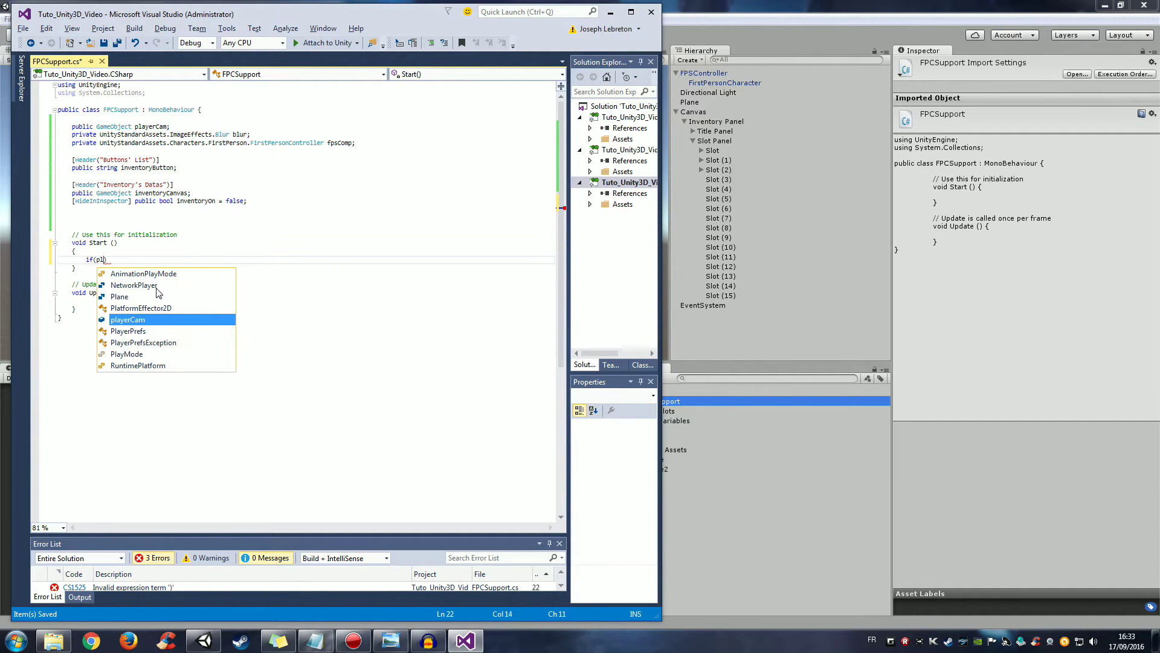
pyautogui.write('ayer')
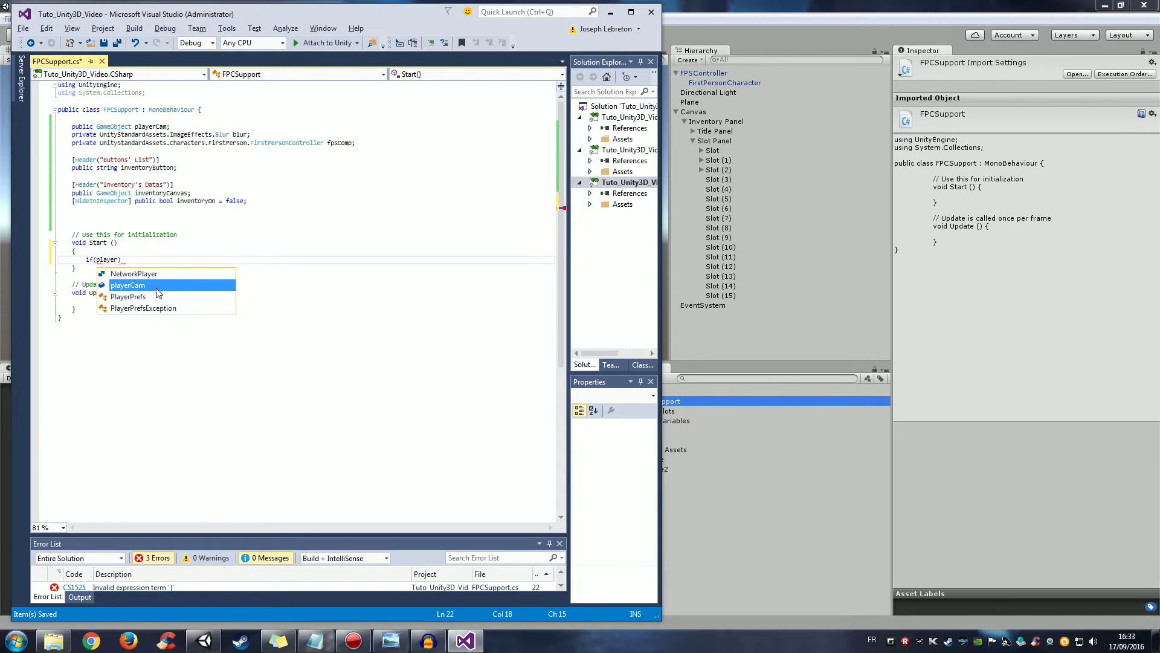
pyautogui.write('Cam')
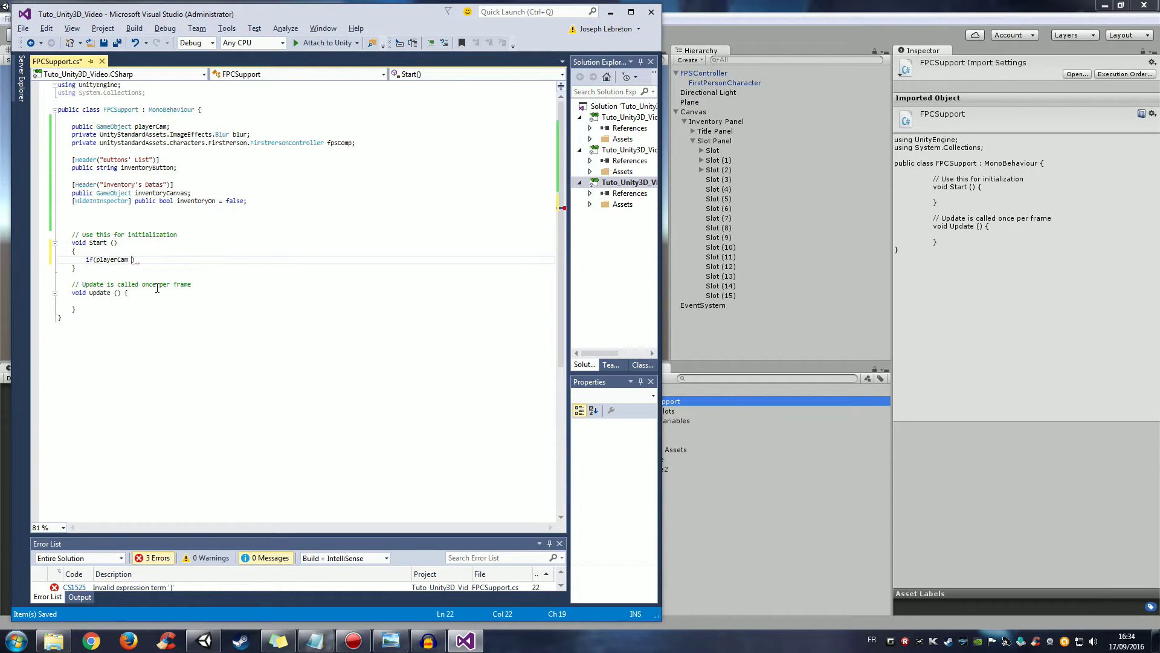
pyautogui.write('== null')
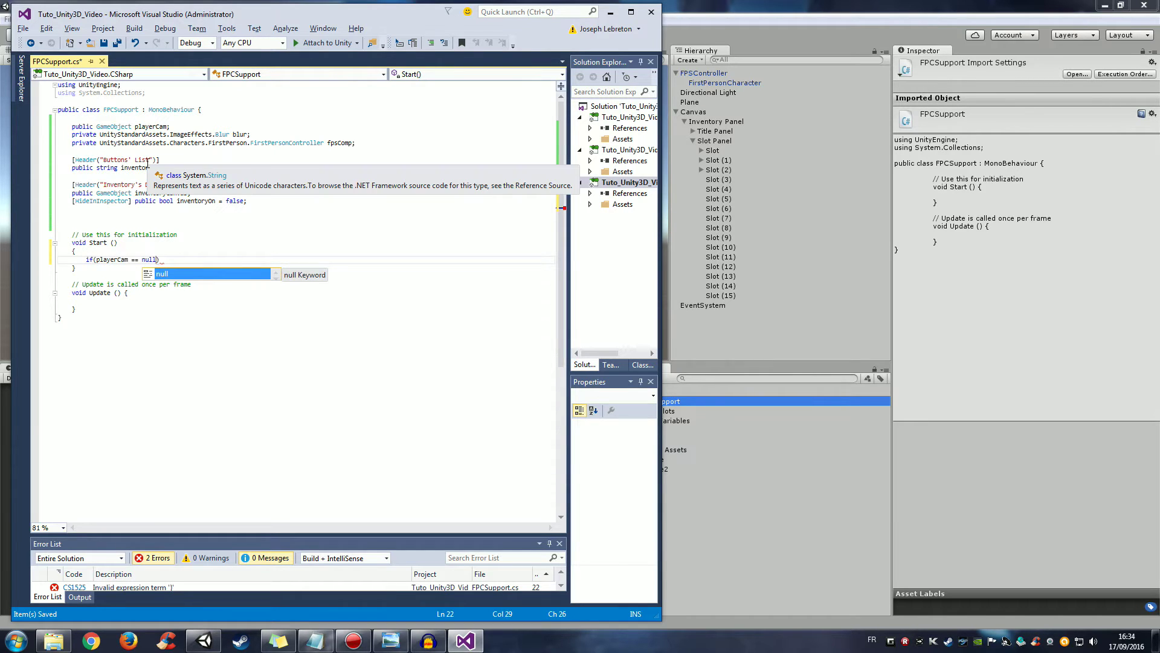
pyautogui.press('Return')
pyautogui.press('Return')
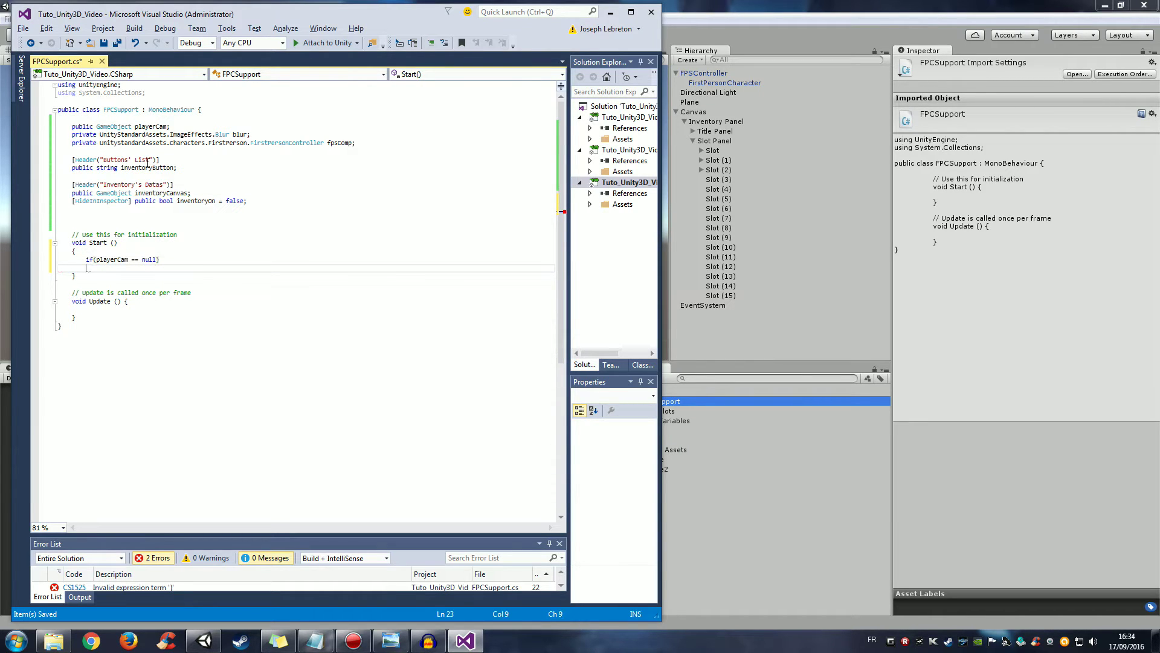
pyautogui.write('{')
pyautogui.press('Return')
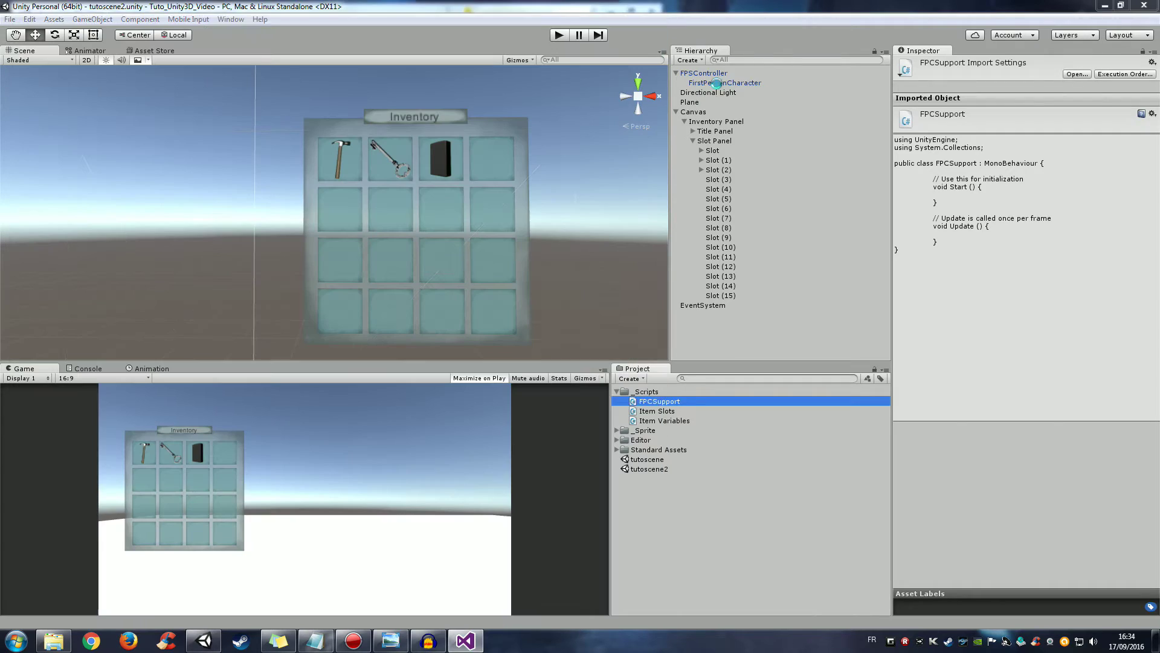
pyautogui.click(719, 83)
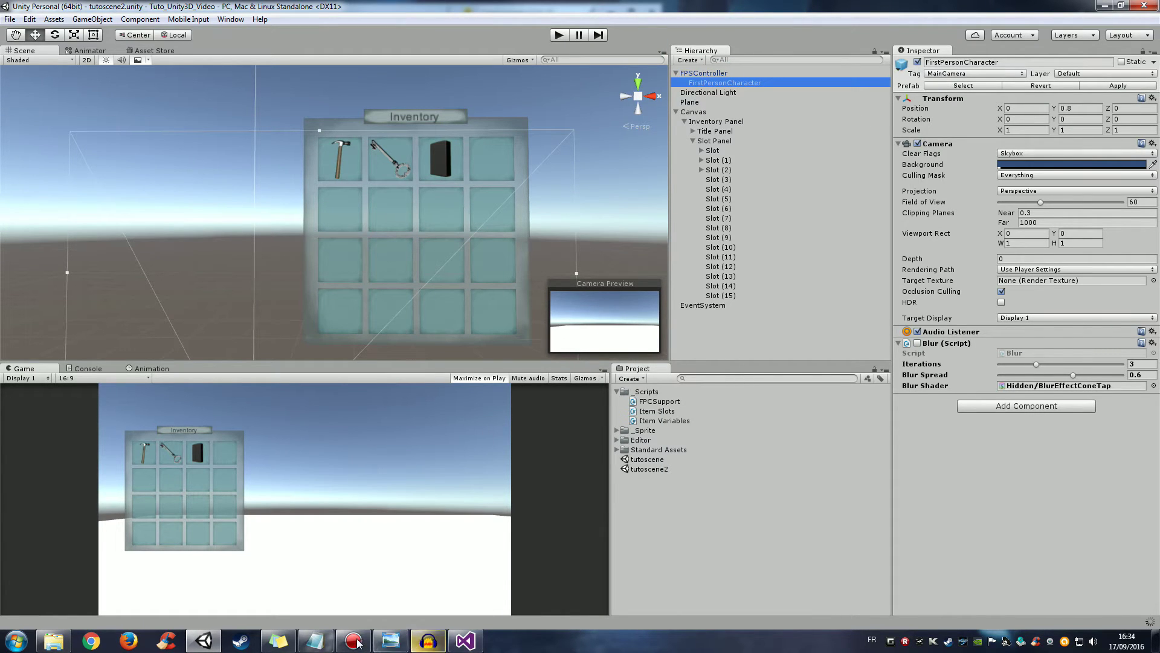
pyautogui.click(464, 641)
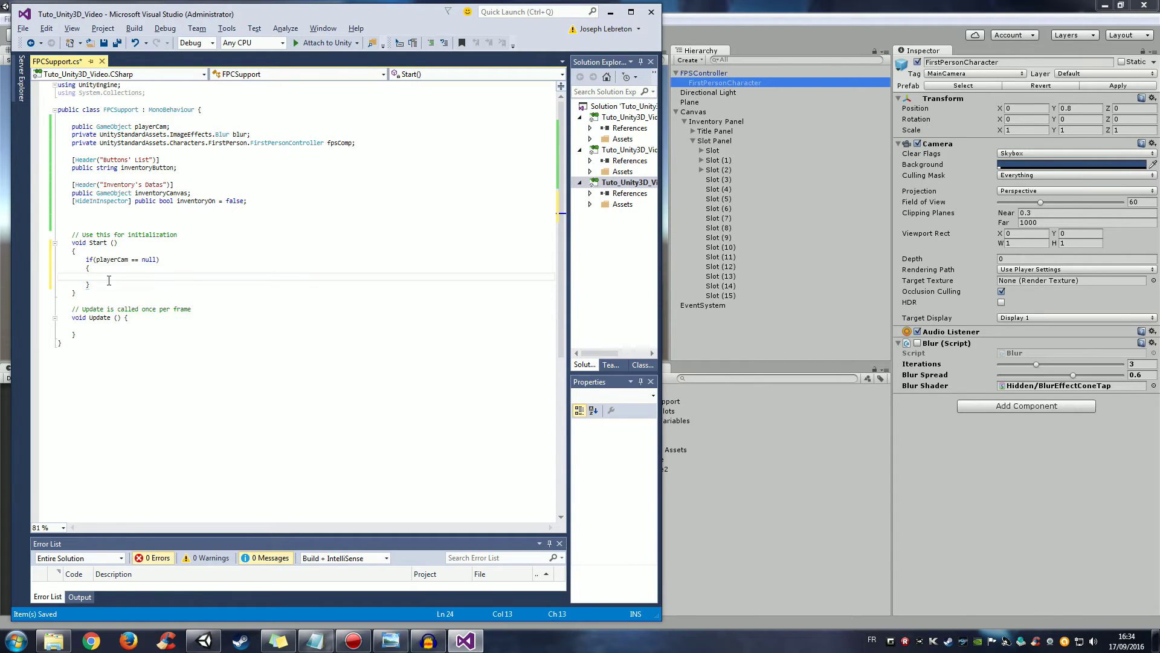
# Step: Inside the null check, assign playerCam = GameObject.FindWithTag("MainCamera");
pyautogui.write('play')
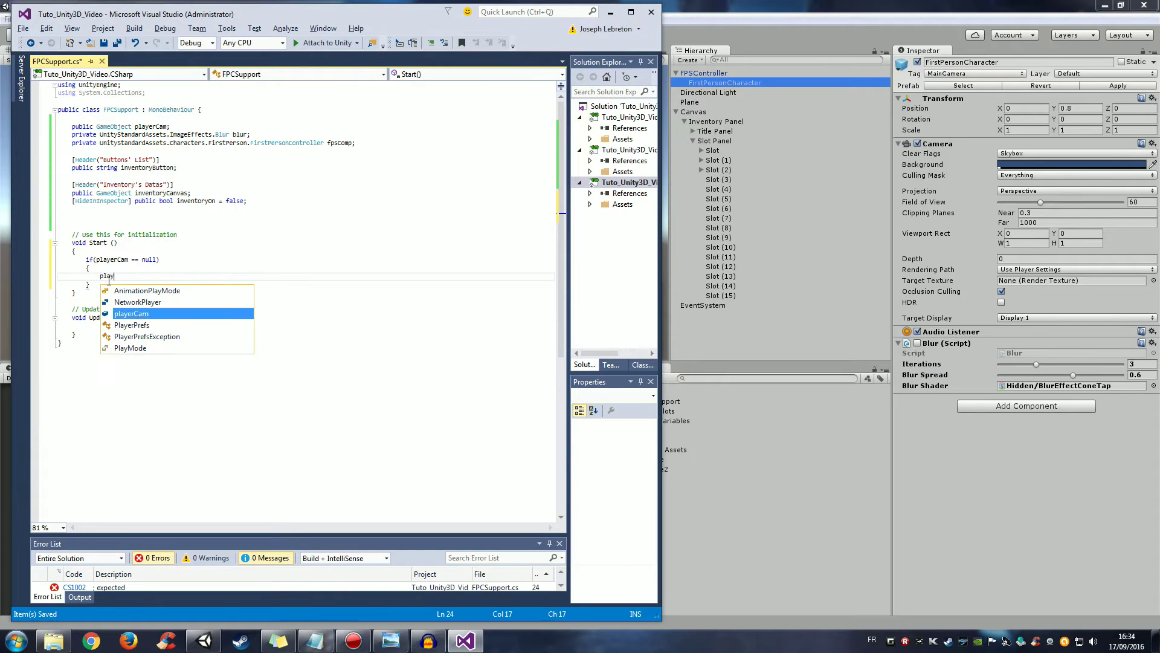
pyautogui.write('erCam ')
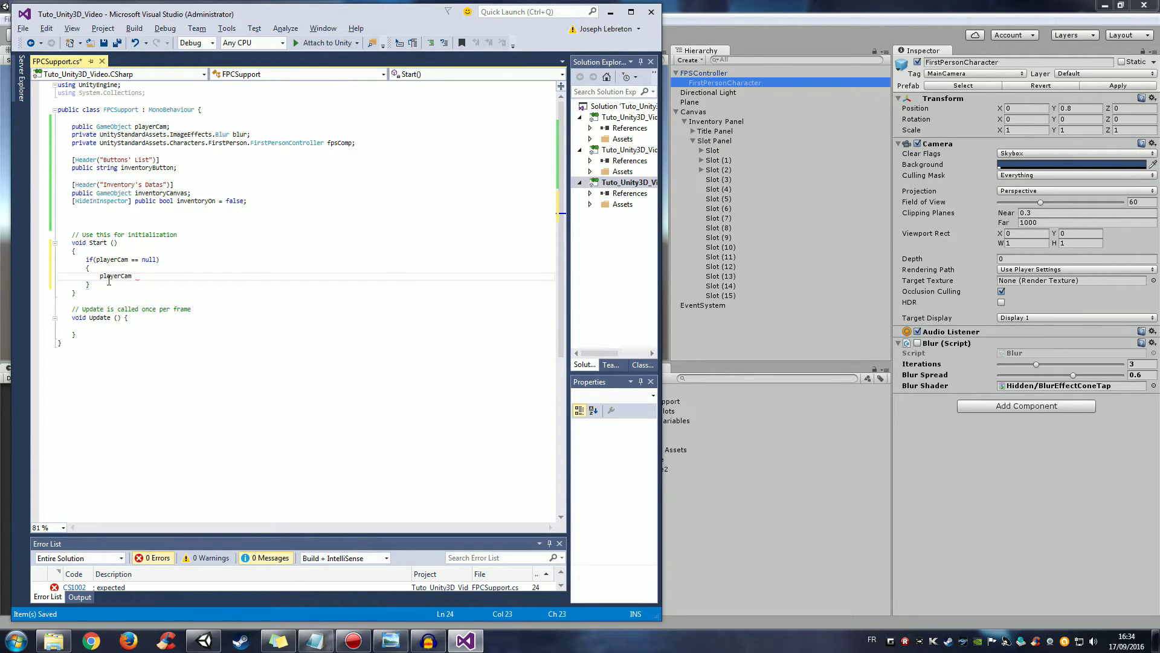
pyautogui.write('= GameO')
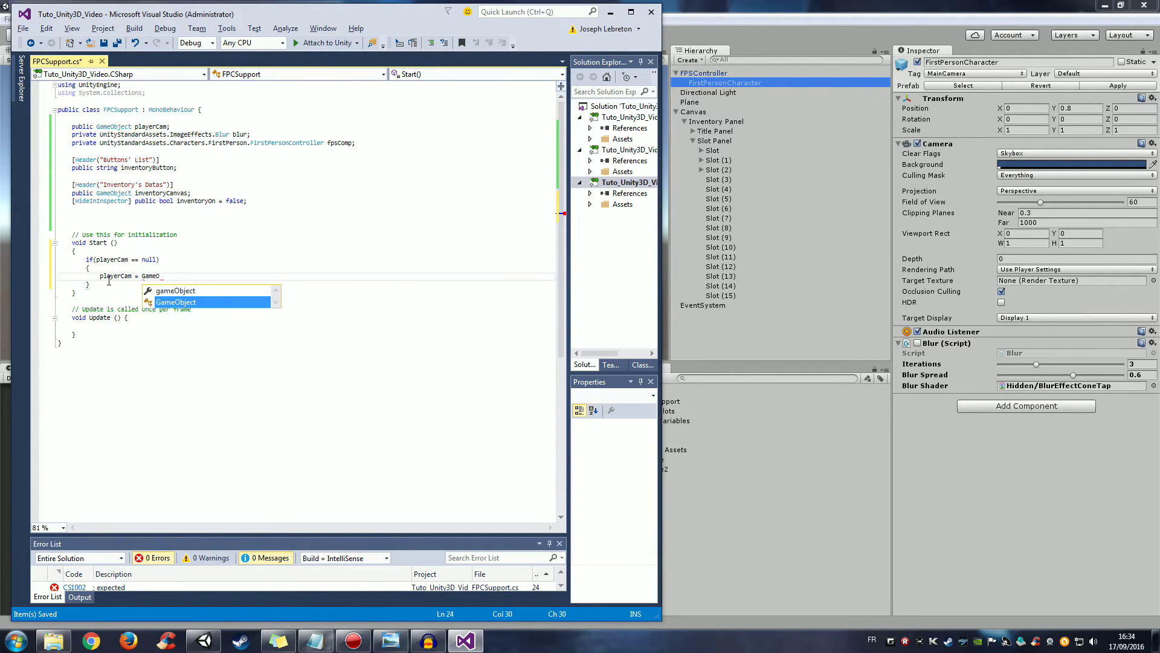
pyautogui.write('bject.')
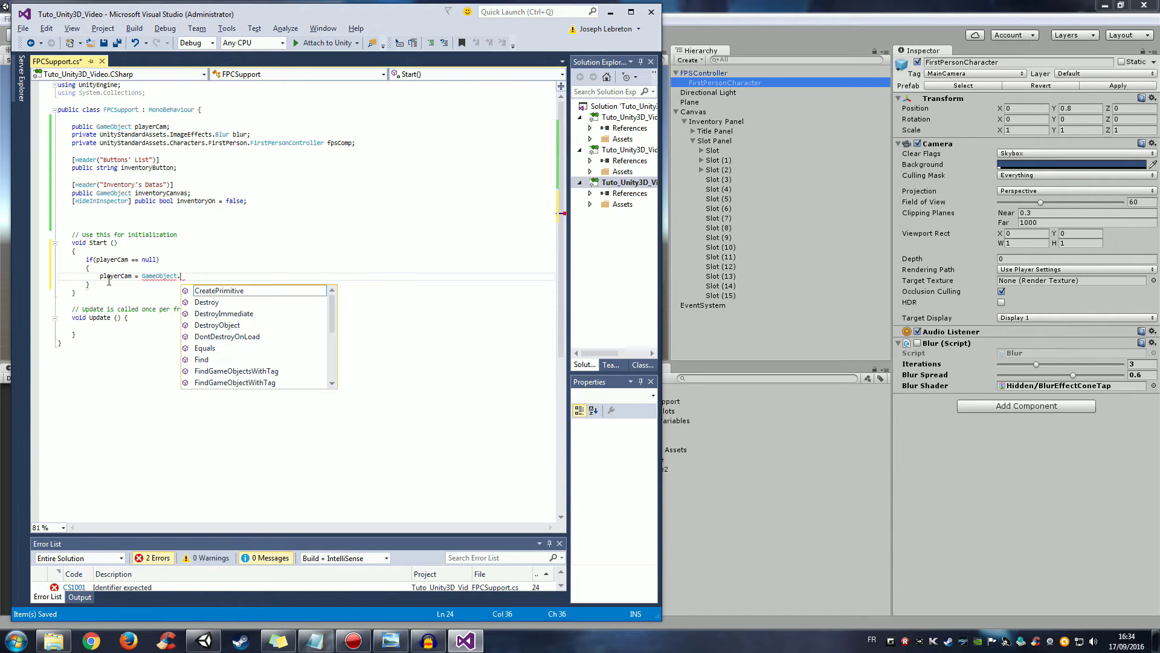
pyautogui.write('FindW')
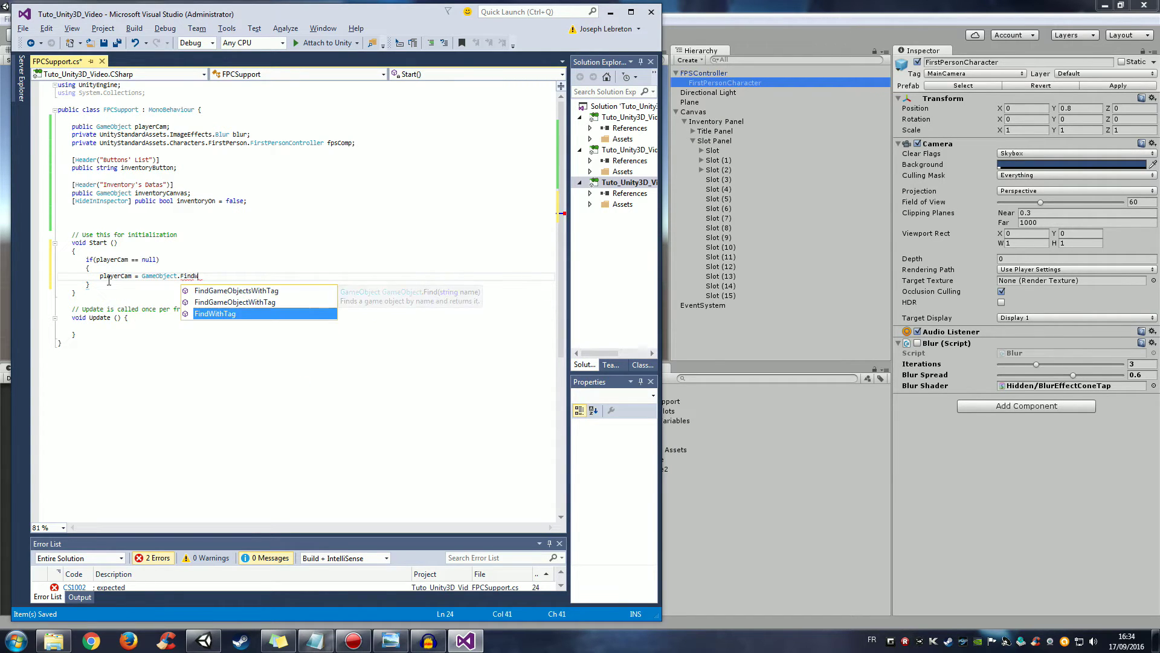
pyautogui.write('ithTa')
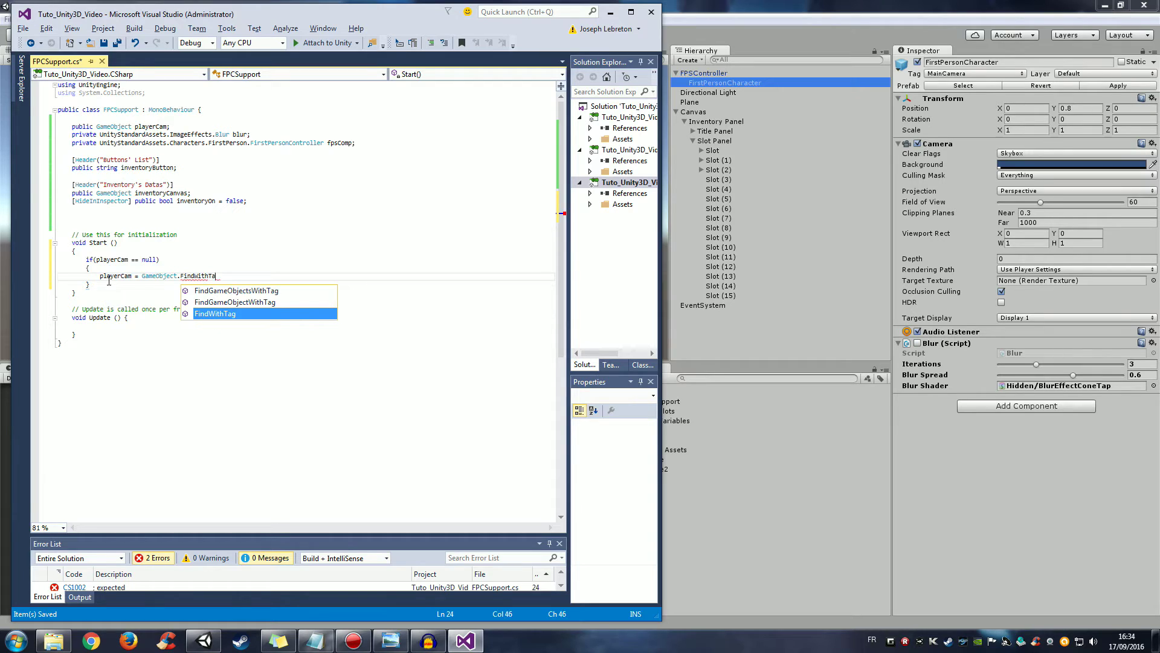
pyautogui.write('g(-)')
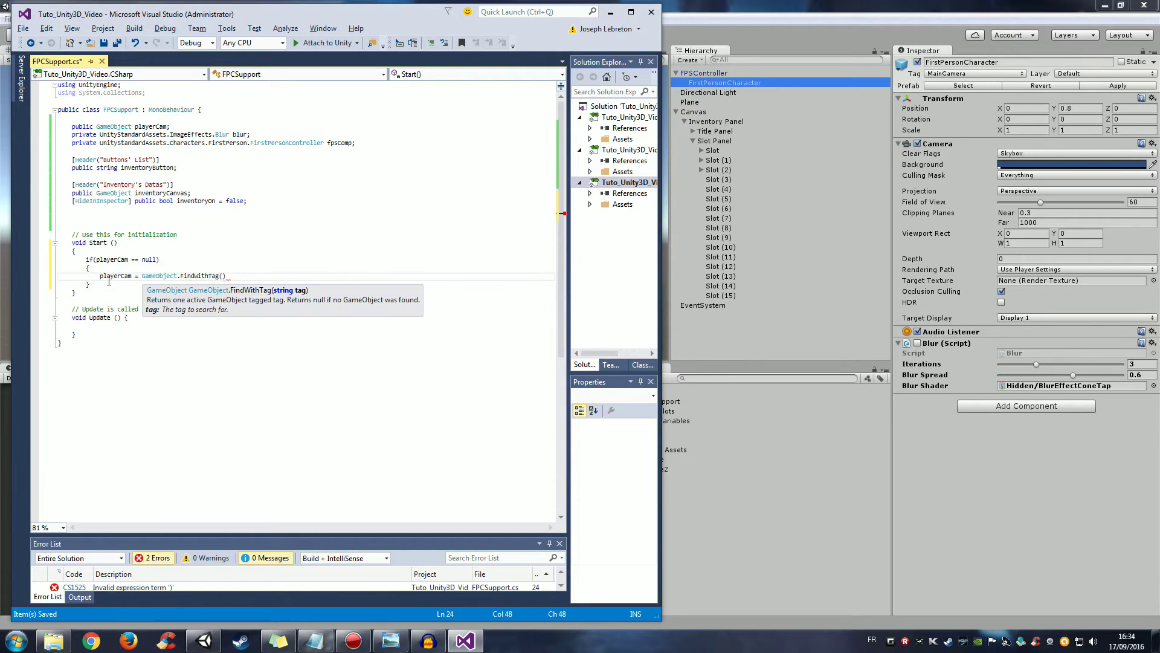
pyautogui.press('BackSpace')
pyautogui.write('""M')
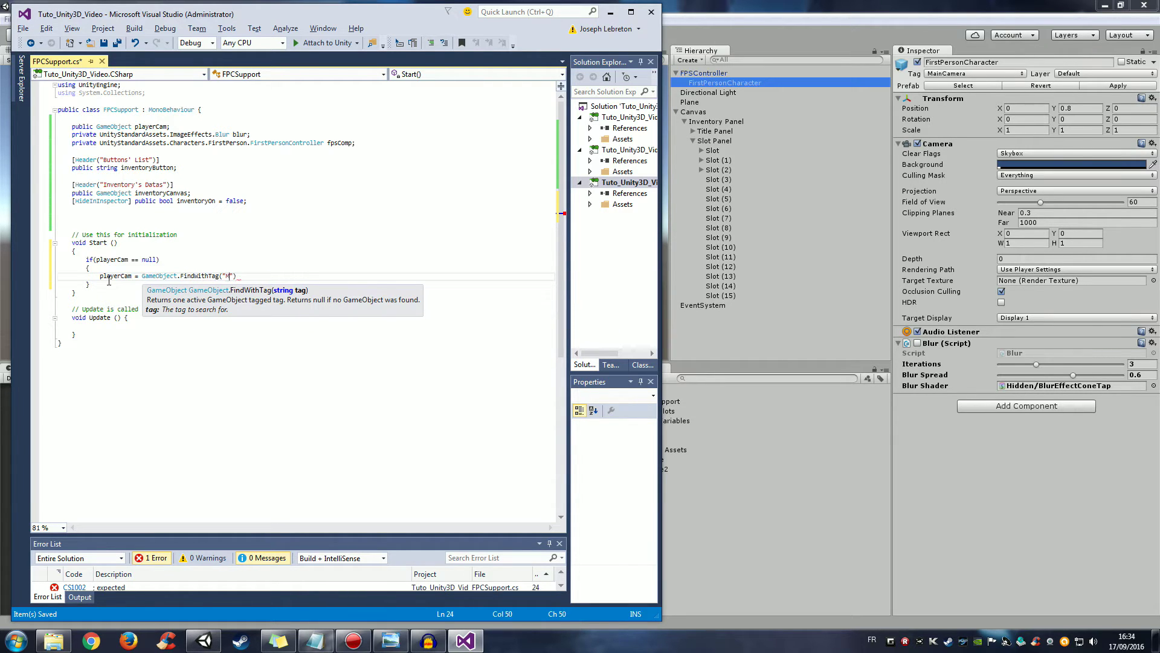
pyautogui.write('ainCamera')
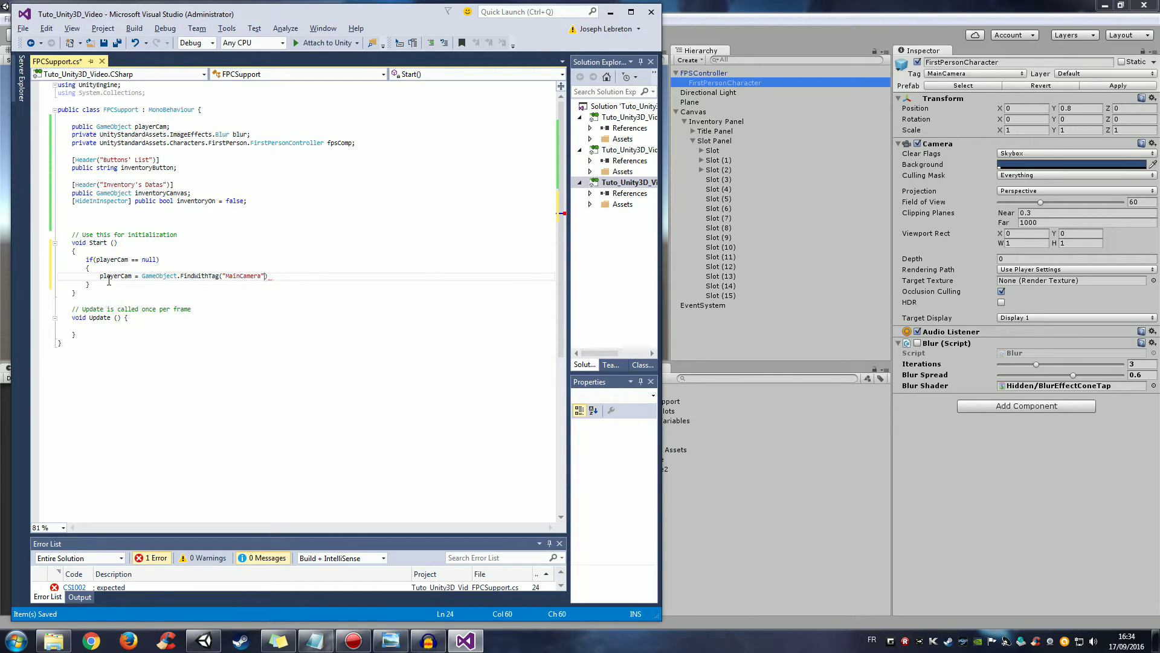
pyautogui.write(';')
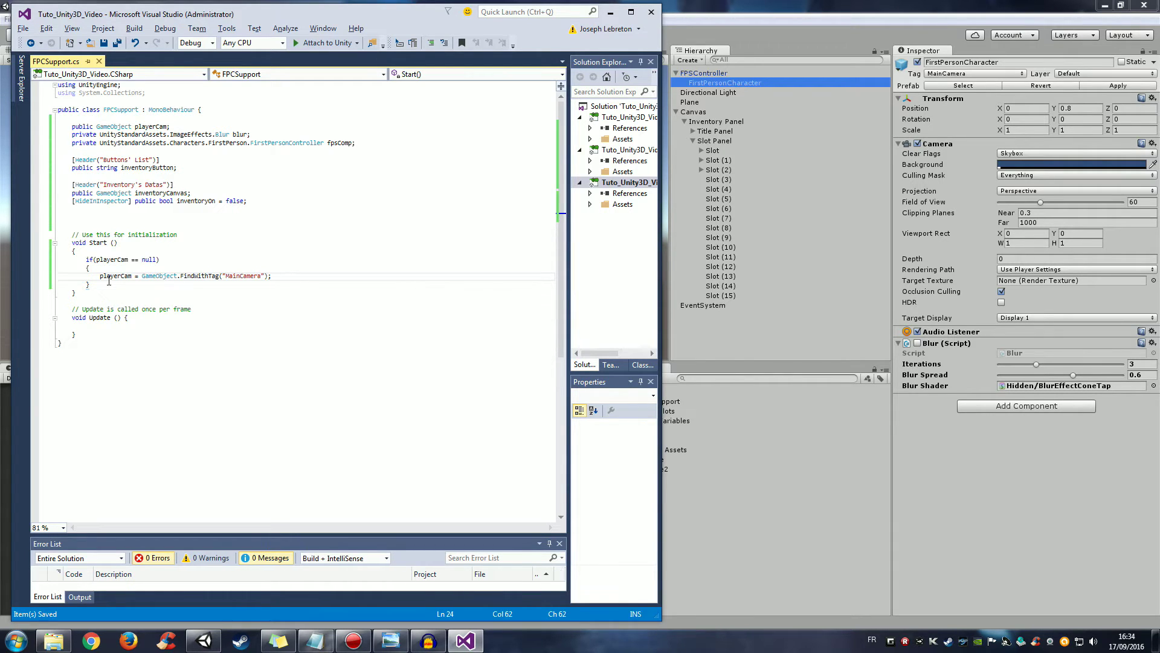
pyautogui.press('Return')
pyautogui.press('BackSpace')
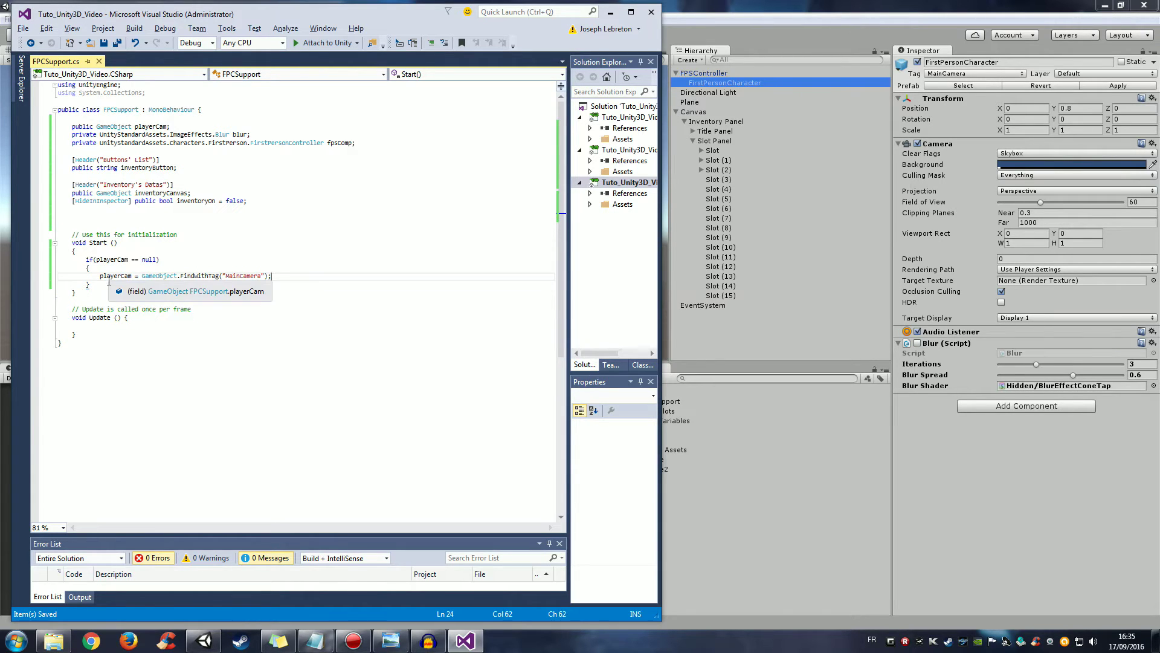
pyautogui.hotkey('alt', 'Down')
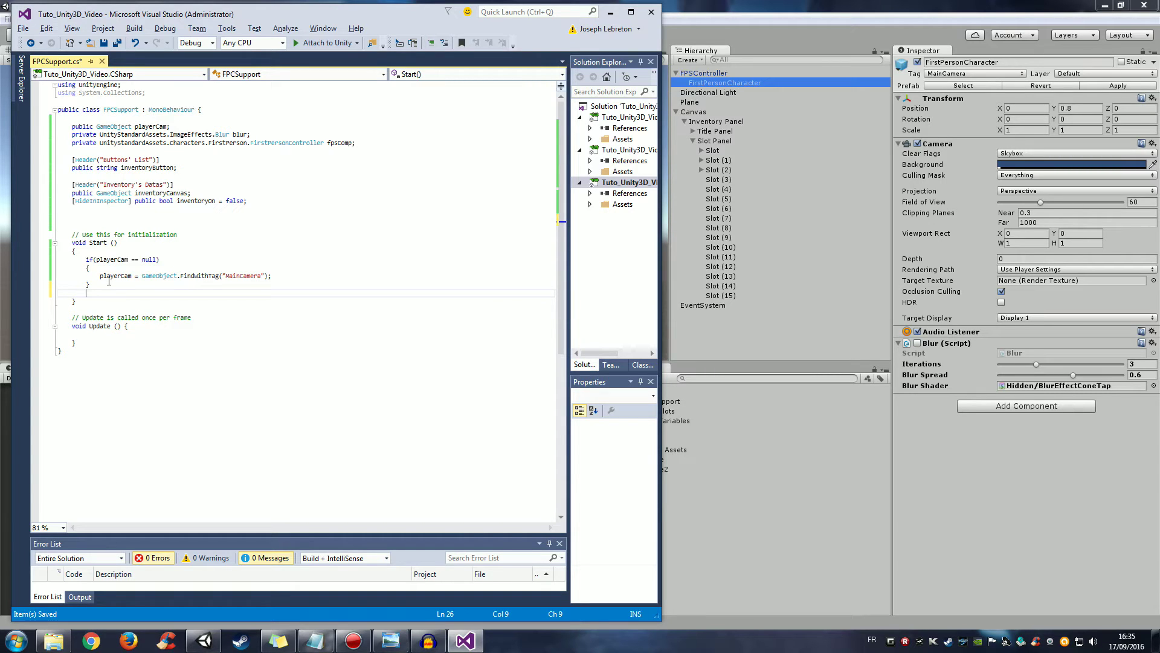
# Step: Assign blur = playerCam.GetComponent<UnityStandardAssets.ImageEffects.Blur>(); in Start()
pyautogui.write('blur')
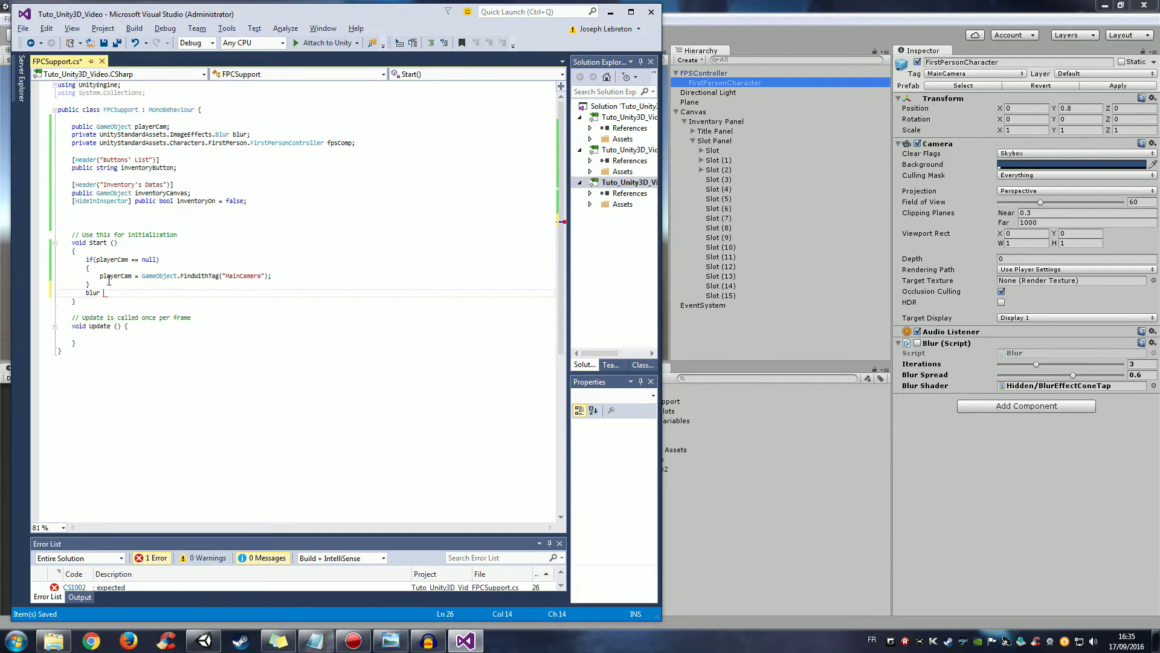
pyautogui.write(' = ')
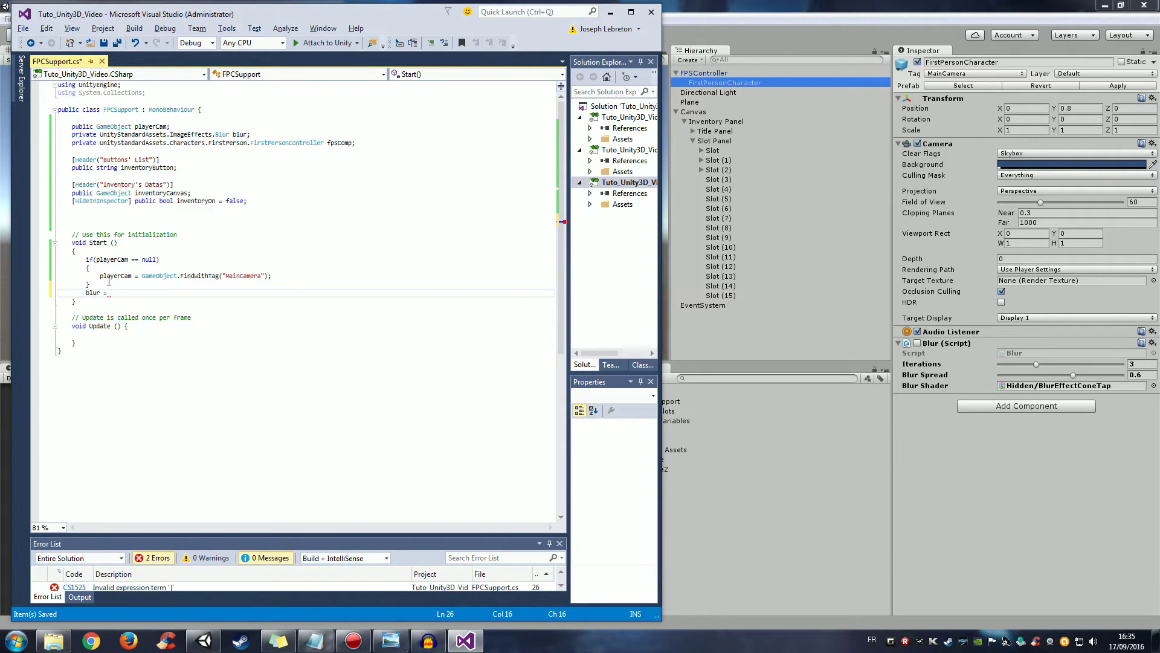
pyautogui.write('playerCa')
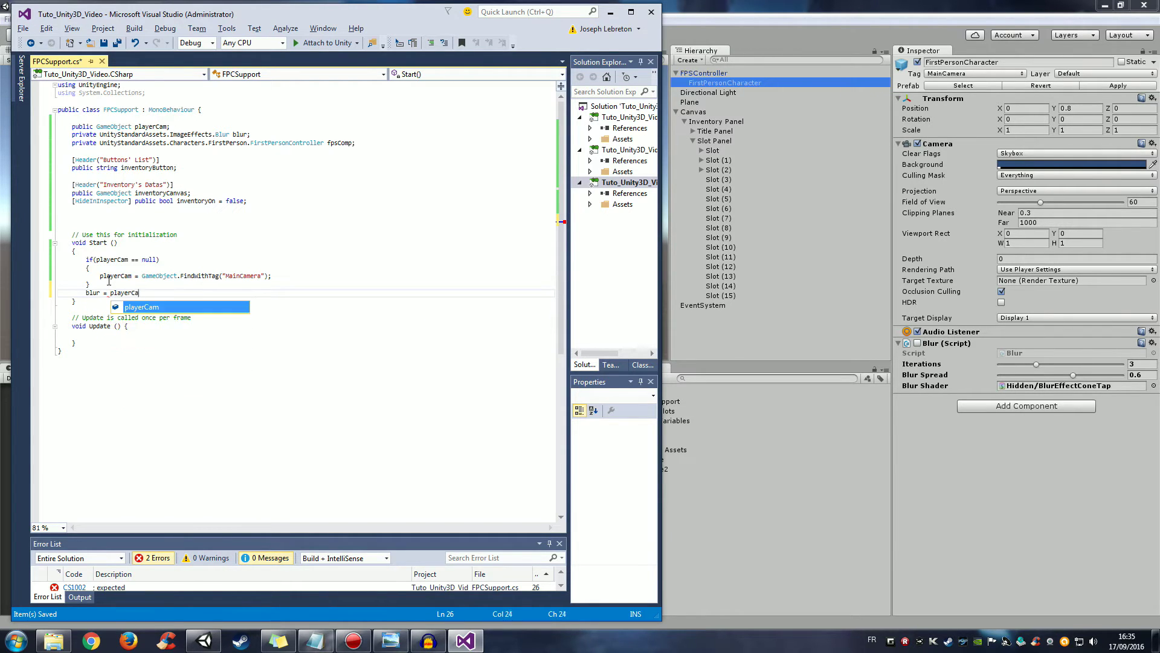
pyautogui.write('m.GetC')
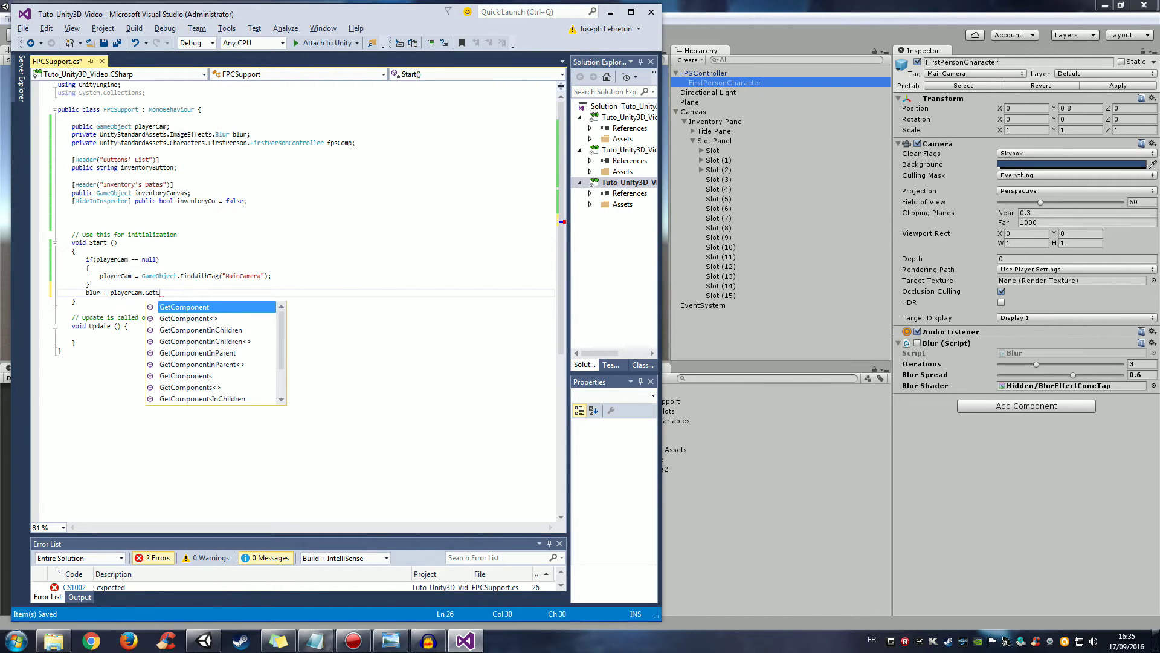
pyautogui.write('omponent')
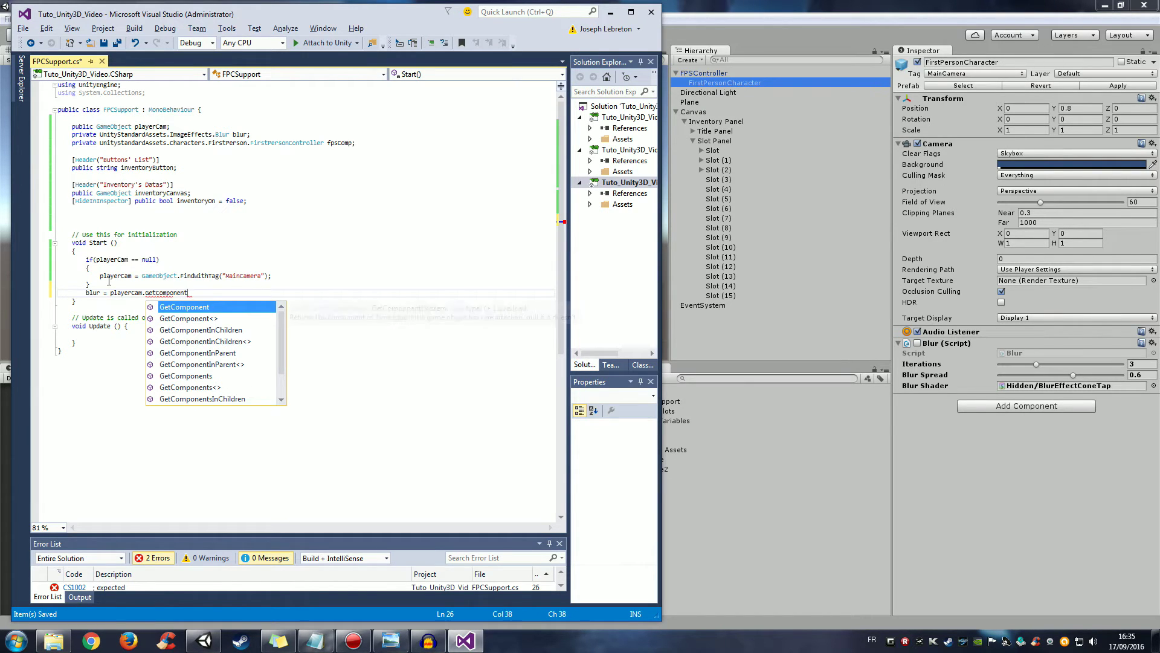
pyautogui.write('><>')
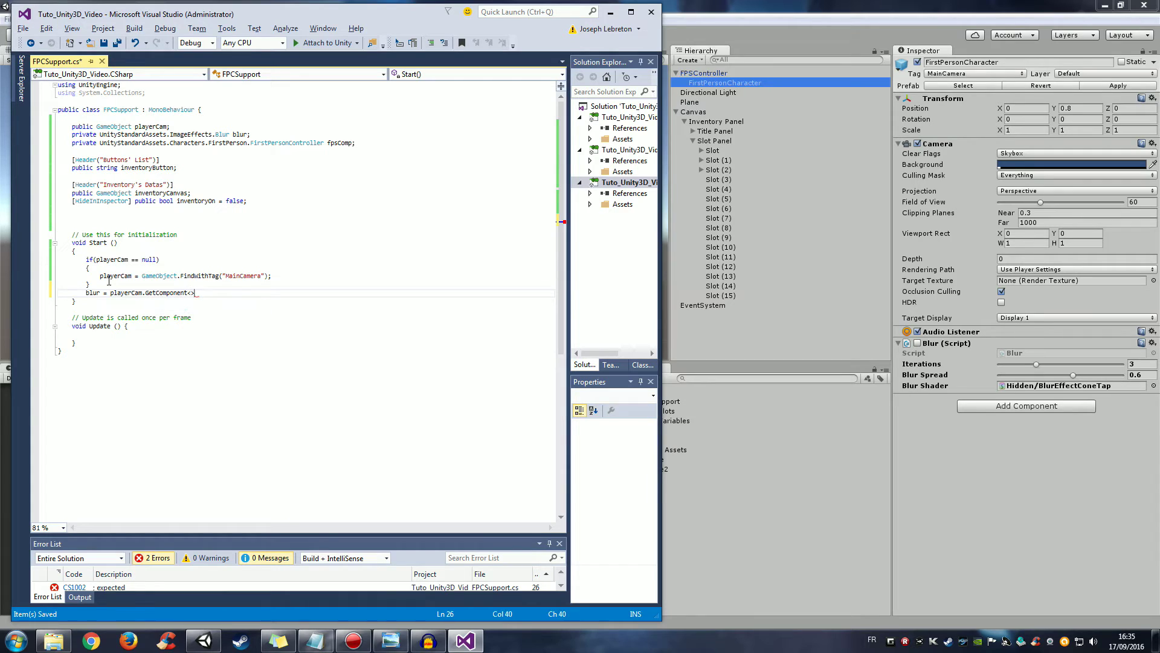
pyautogui.press('Left')
pyautogui.moveTo(231, 135); pyautogui.dragTo(101, 138)
pyautogui.hotkey('ctrl', 'c')
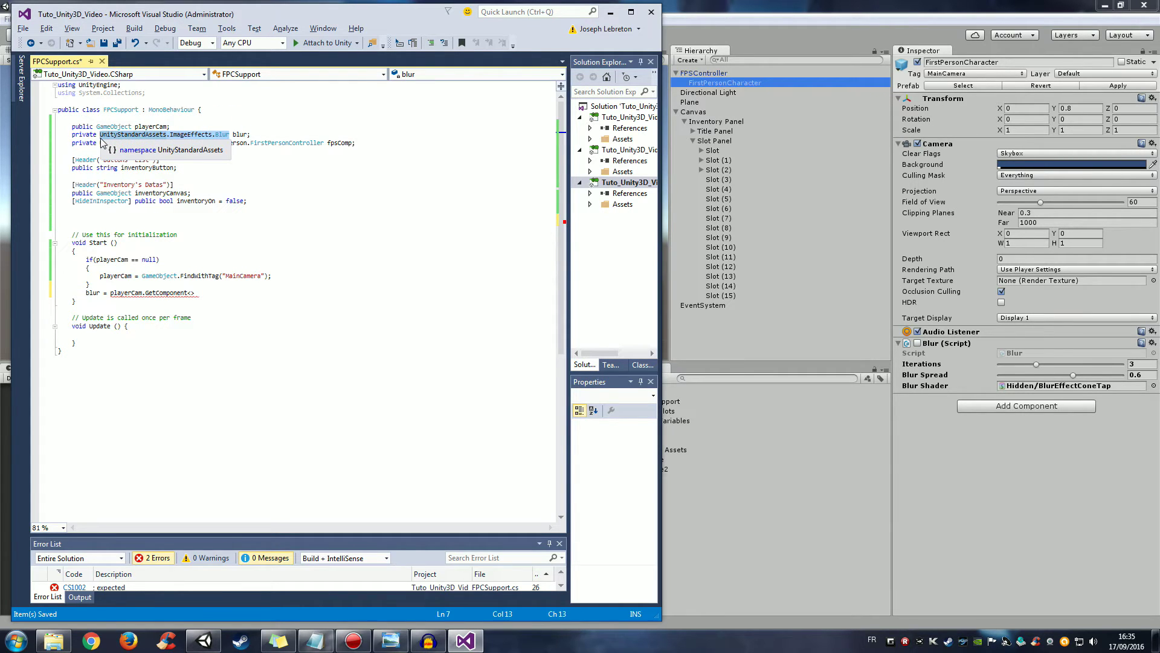
pyautogui.click(190, 292)
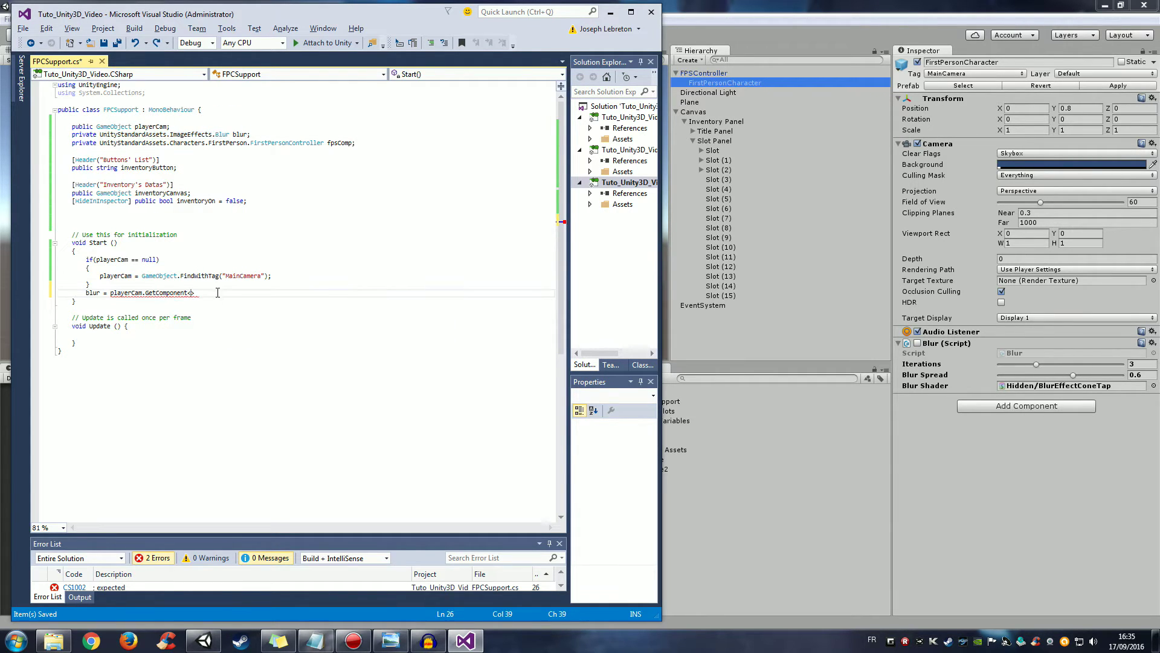
pyautogui.hotkey('ctrl', 'v')
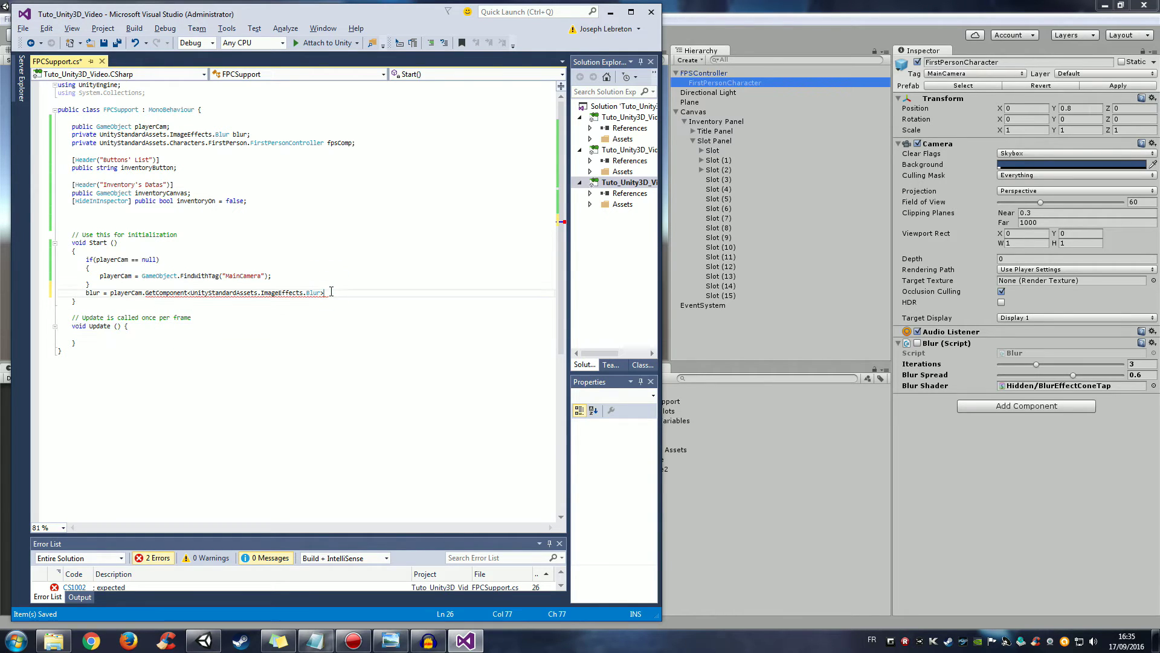
pyautogui.click(326, 293)
pyautogui.write('();')
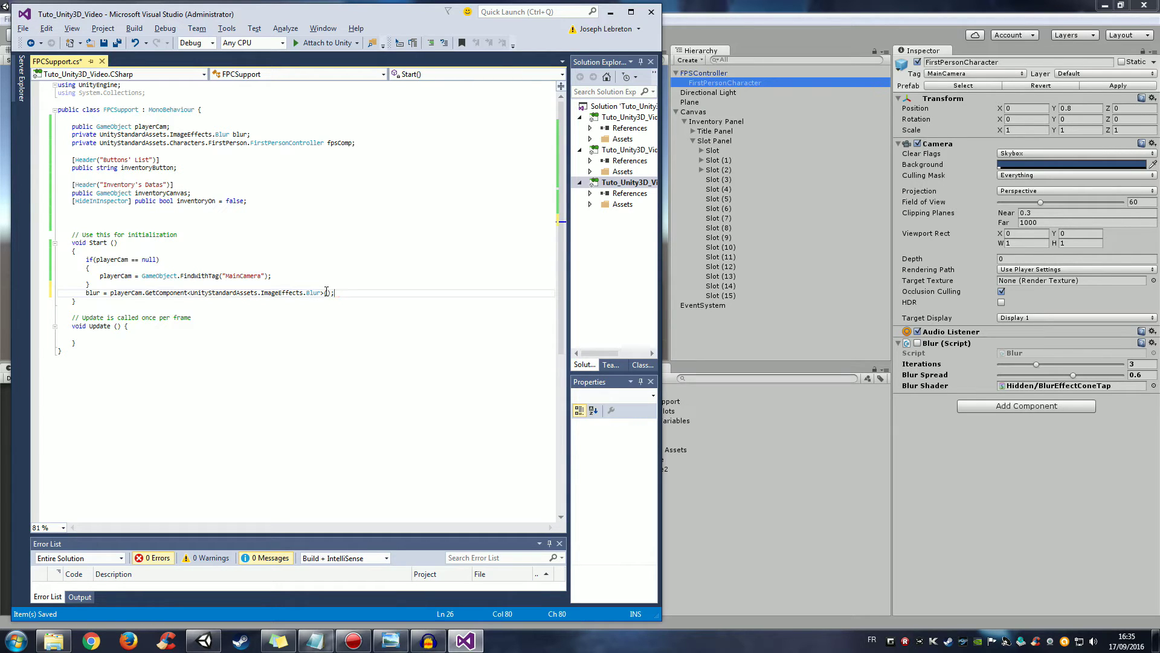
pyautogui.press('Return')
# Step: Add blur.enabled = false; and save the script
pyautogui.write('blu')
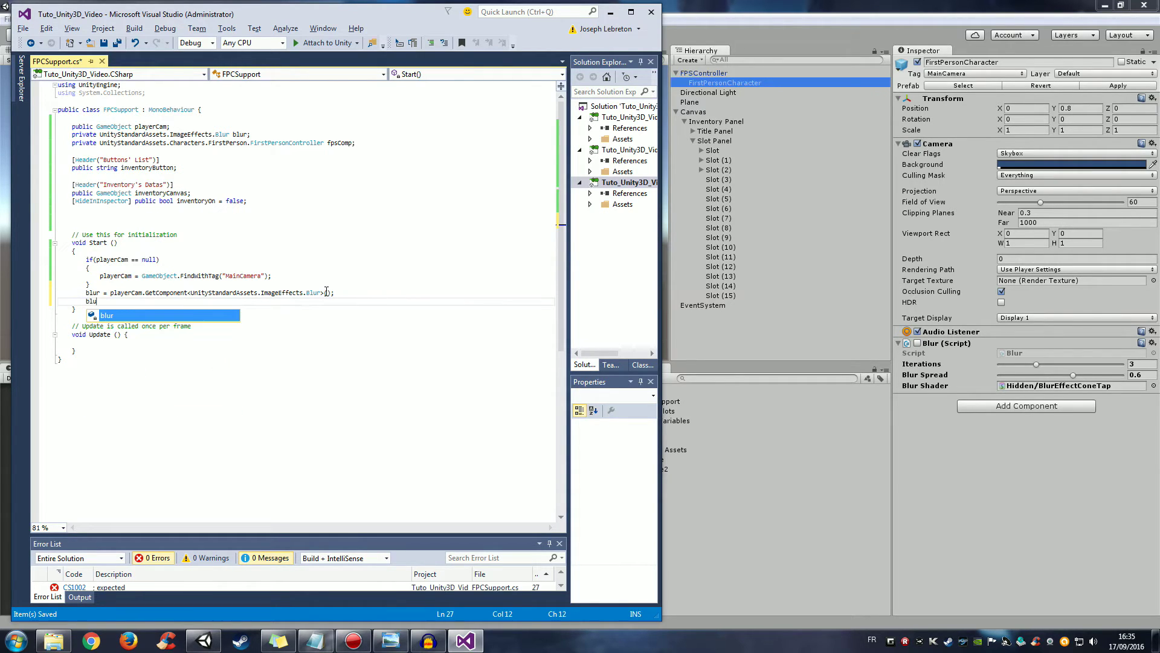
pyautogui.write('r.zn')
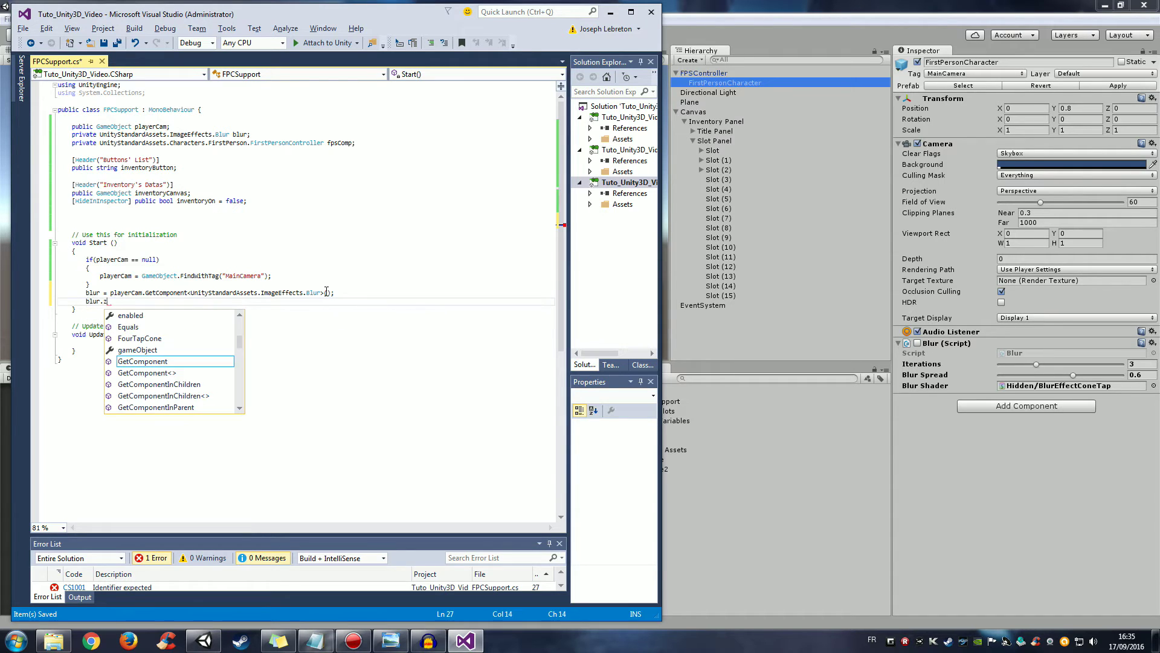
pyautogui.press('BackSpace')
pyautogui.press('BackSpace')
pyautogui.write('ena')
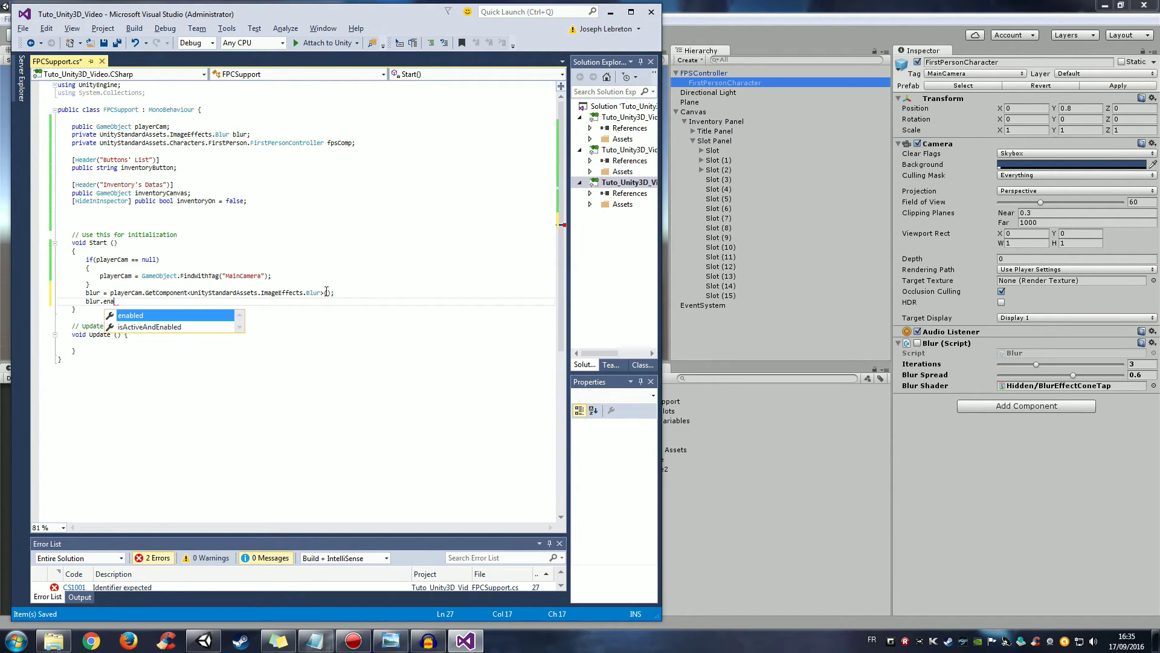
pyautogui.write('bled =')
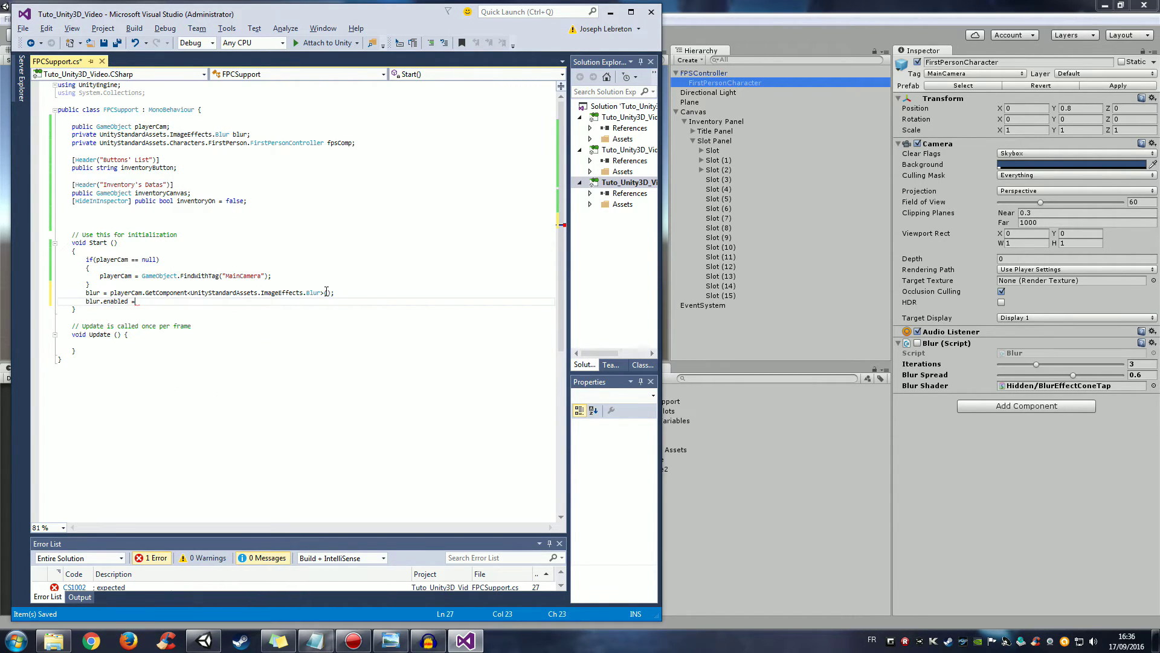
pyautogui.write(' f')
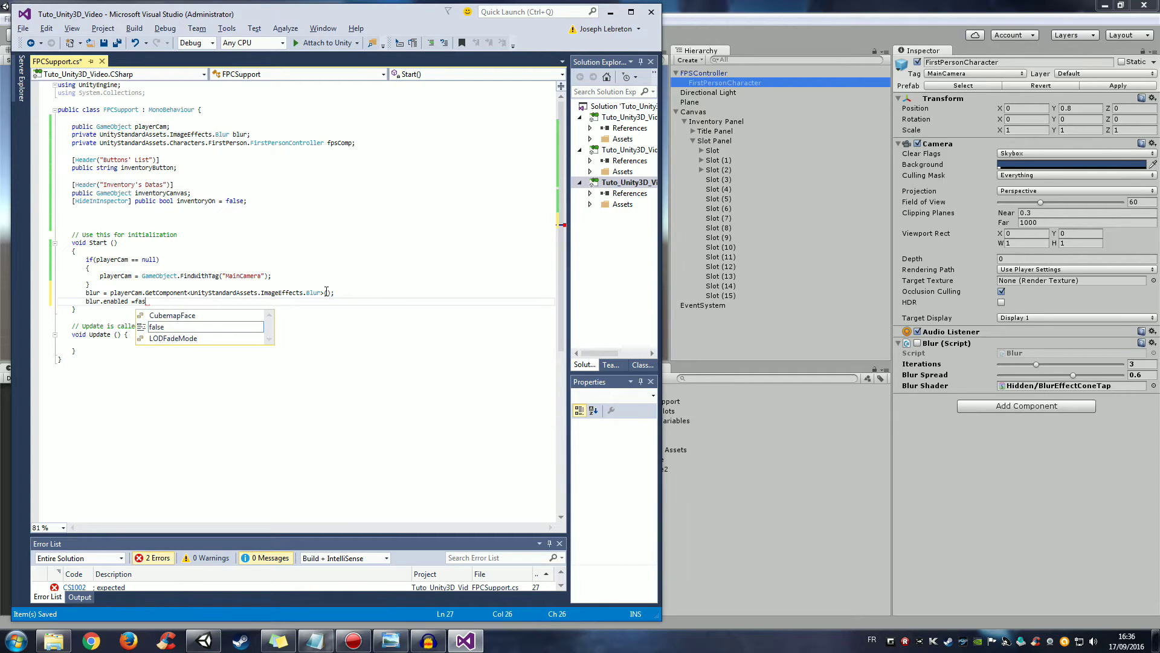
pyautogui.write('alse;')
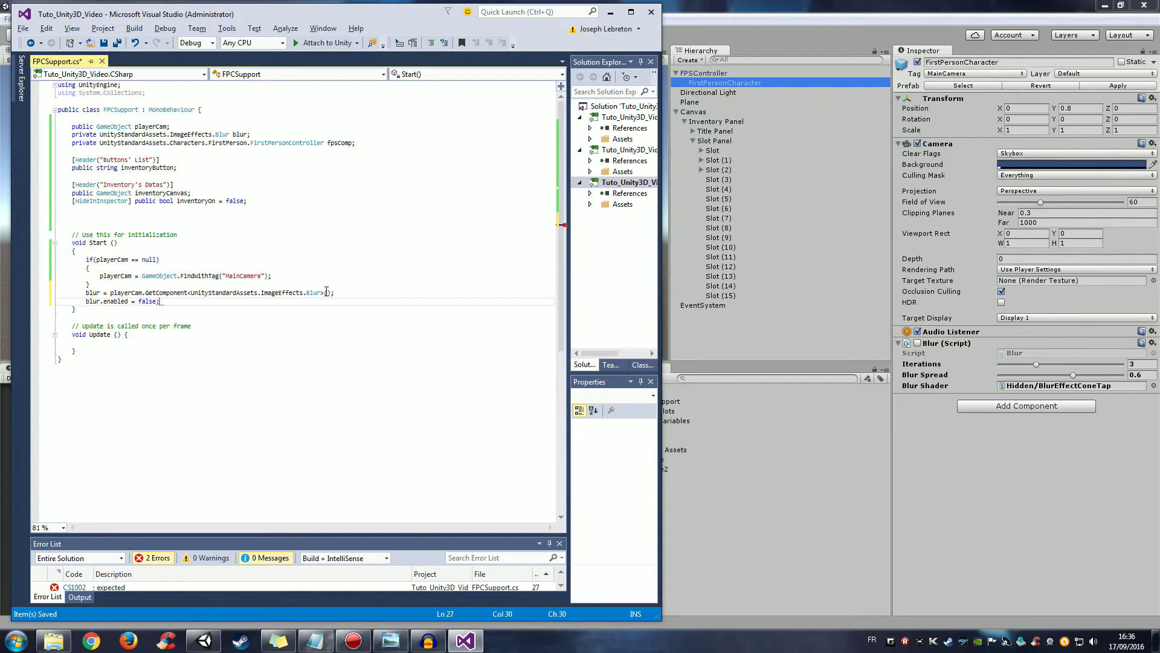
pyautogui.hotkey('ctrl', 's')
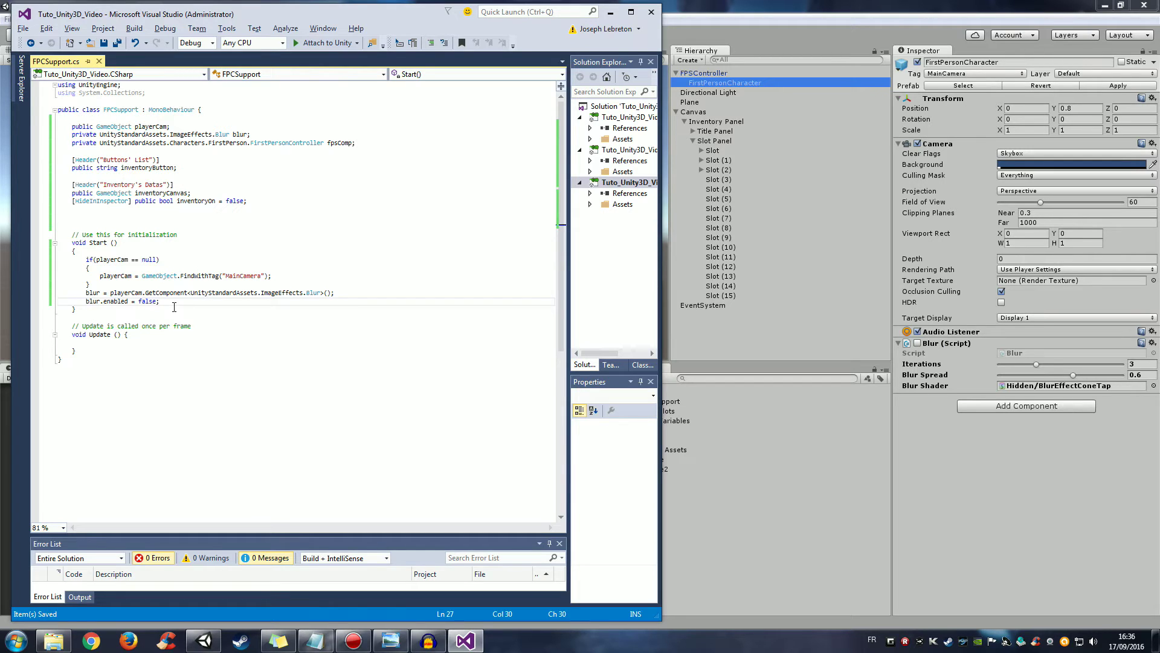
# Step: Assign fpsComp = GetComponent<UnityStandardAssets.Characters.FirstPerson.FirstPersonController>(); below blur.enabled
pyautogui.press('Return')
pyautogui.press('Return')
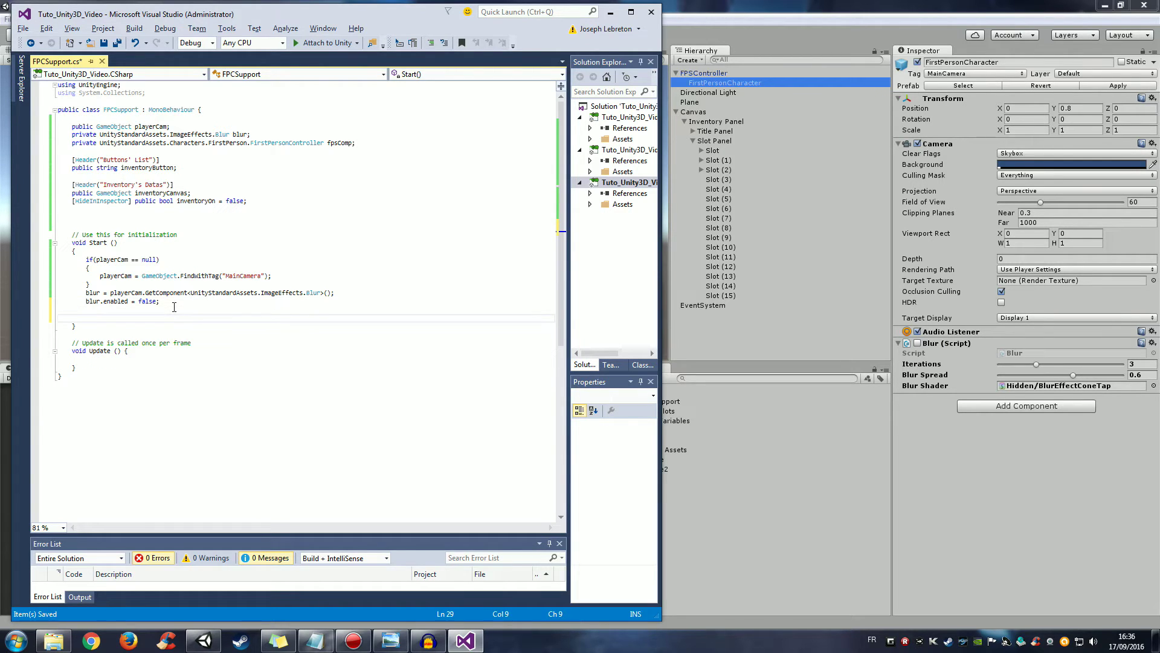
pyautogui.write('fpsC')
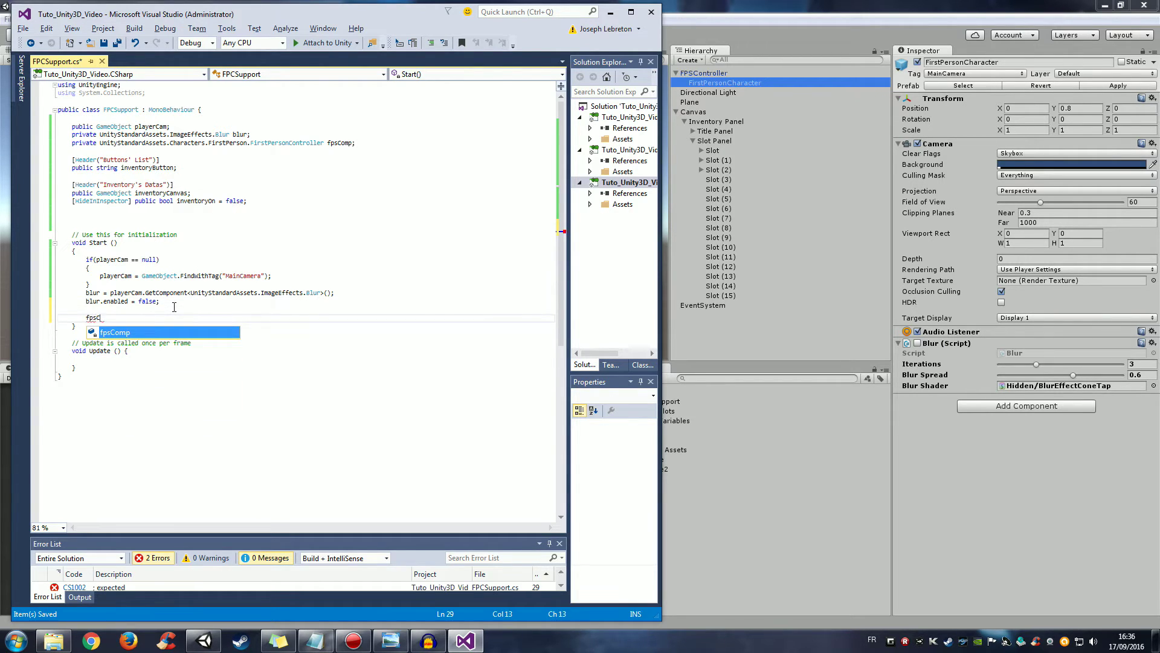
pyautogui.write('omp')
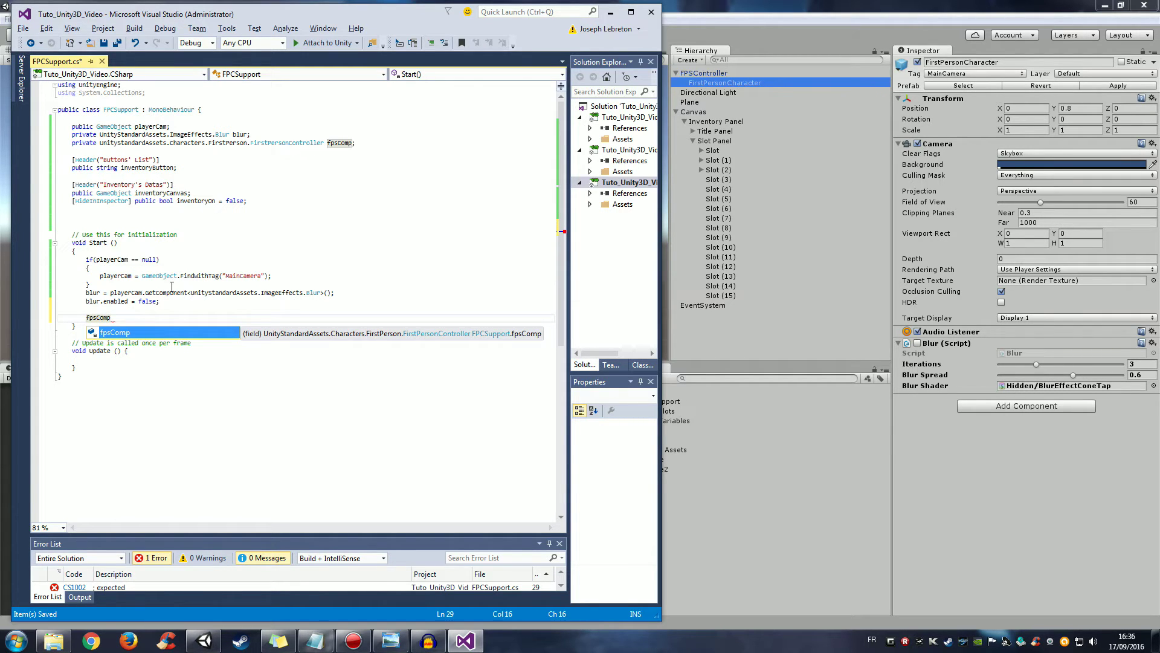
pyautogui.write(' =')
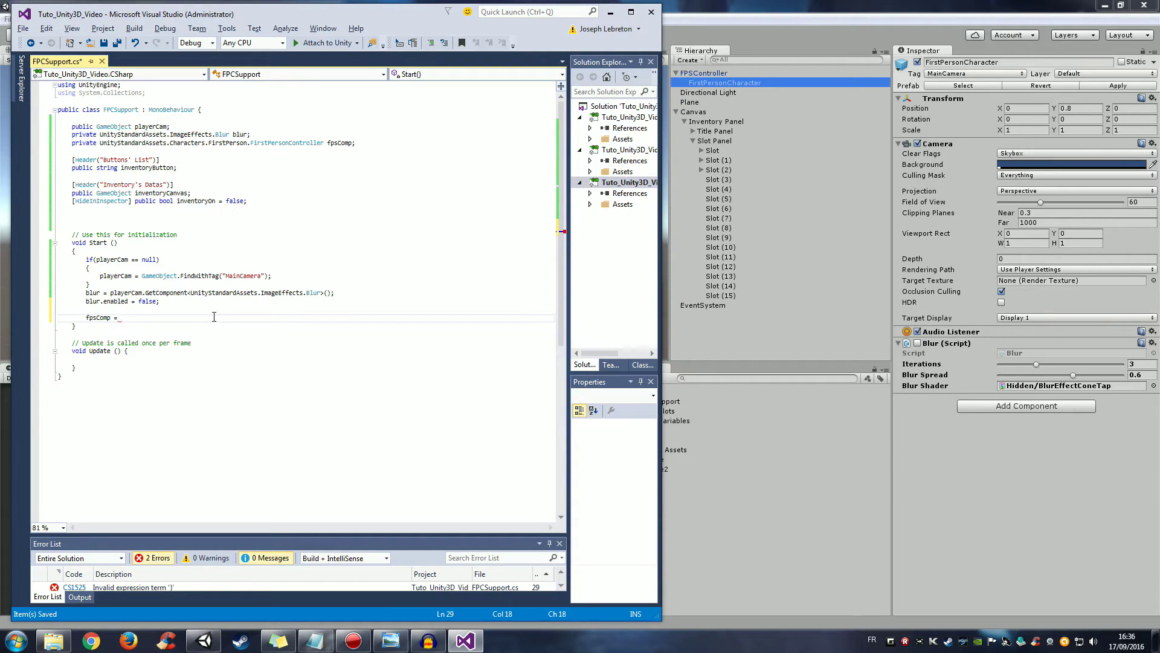
pyautogui.write('Get')
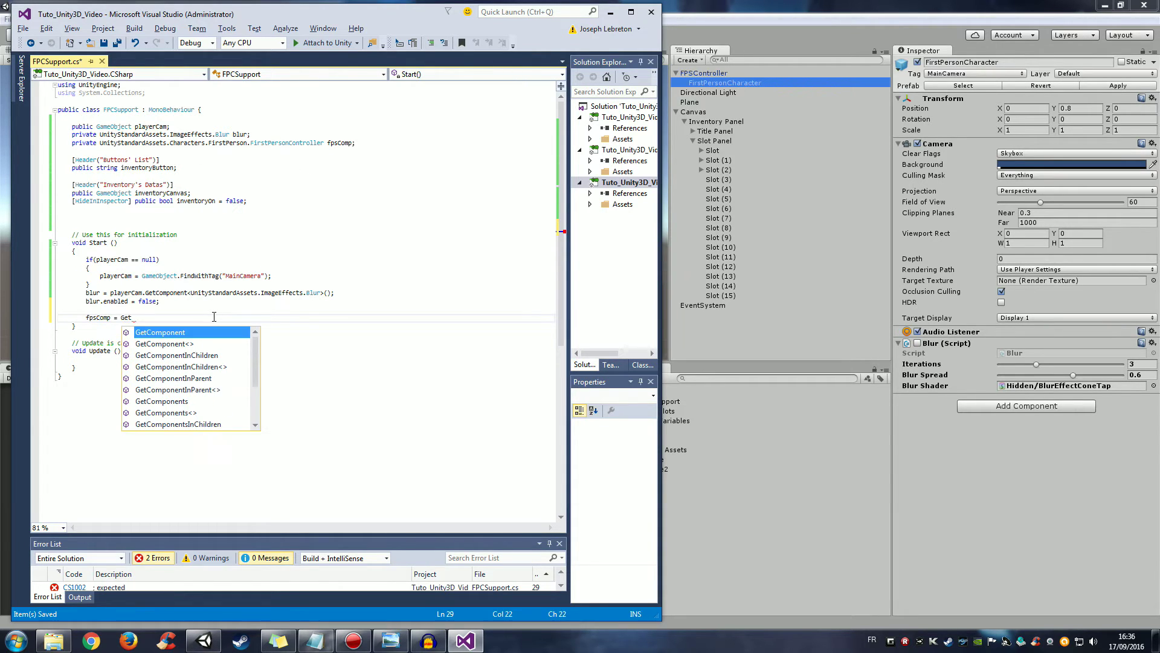
pyautogui.write('Component')
pyautogui.write('<>')
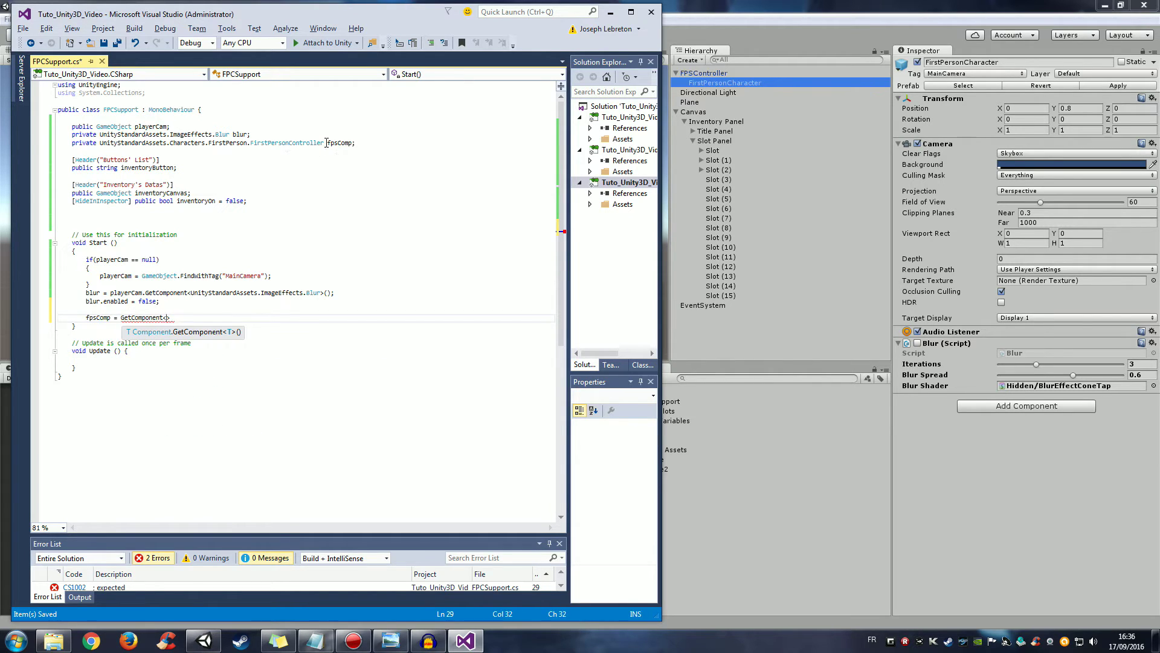
pyautogui.moveTo(325, 143); pyautogui.dragTo(100, 143)
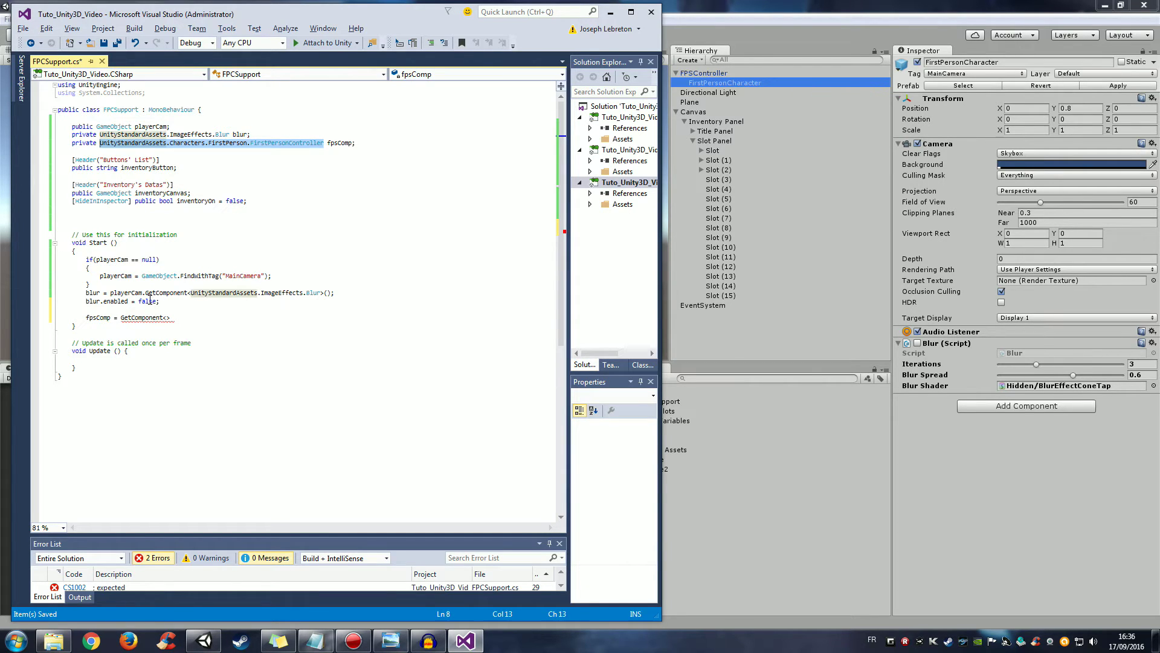
pyautogui.hotkey('ctrl', 'c')
pyautogui.click(165, 317)
pyautogui.hotkey('ctrl', 'v')
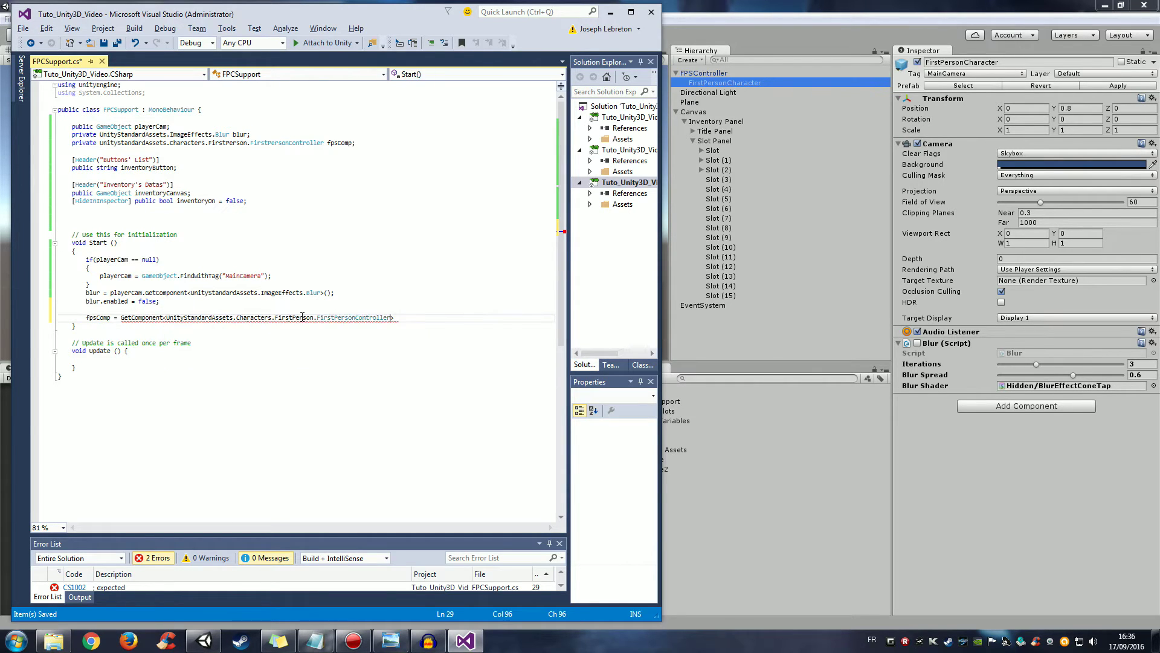
pyautogui.click(401, 318)
pyautogui.write('(')
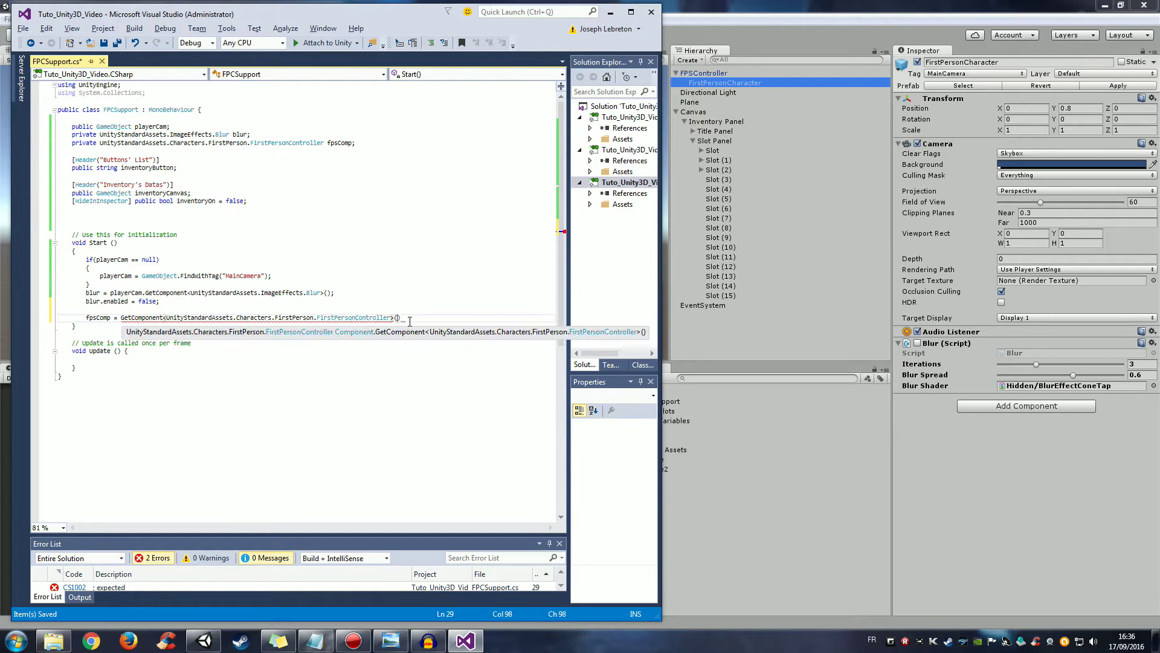
pyautogui.write(');')
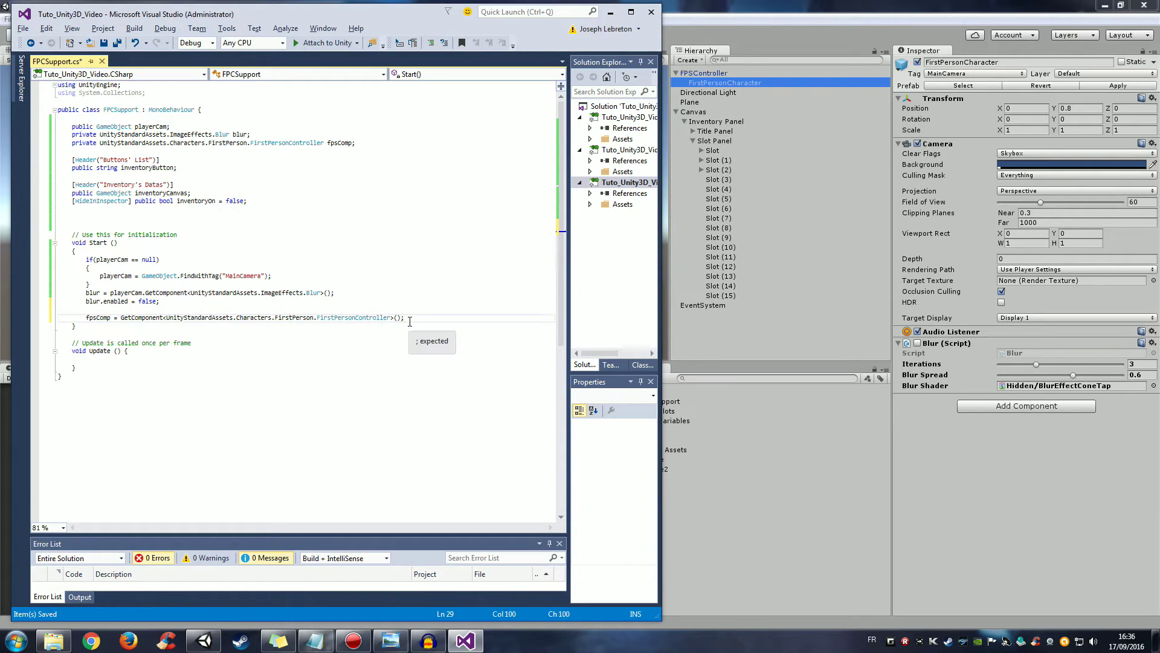
pyautogui.press('Return')
pyautogui.press('Return')
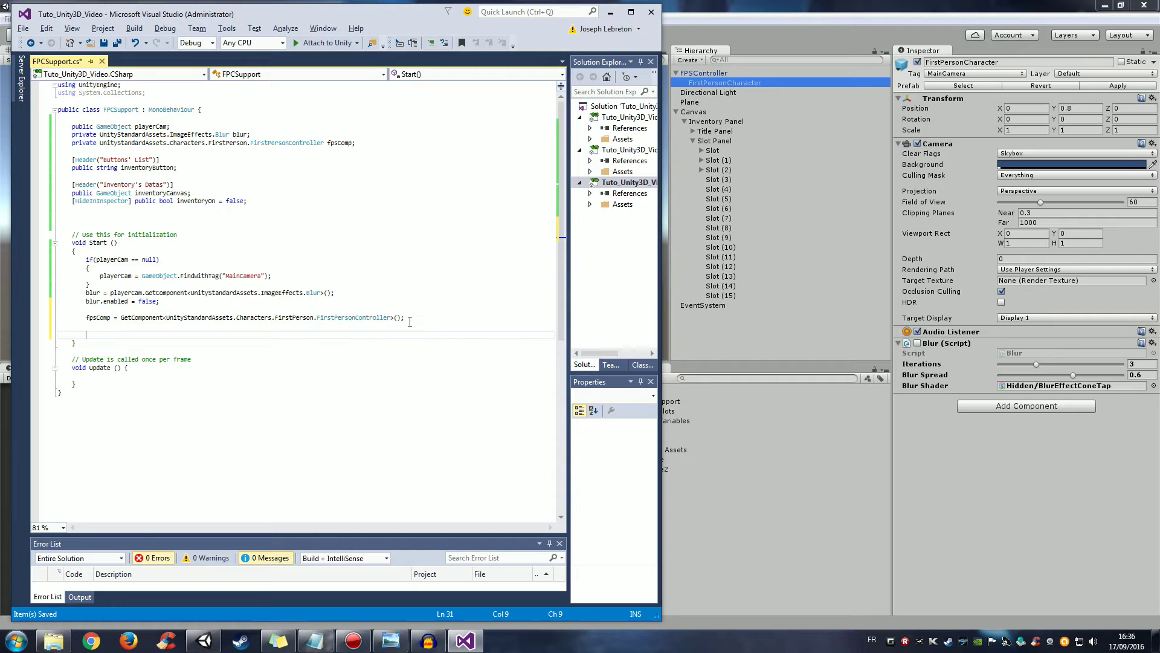
# Step: Save the script and open an if (inventoryCanvas == null) block in Start()
pyautogui.hotkey('ctrl', 's')
pyautogui.press('Up')
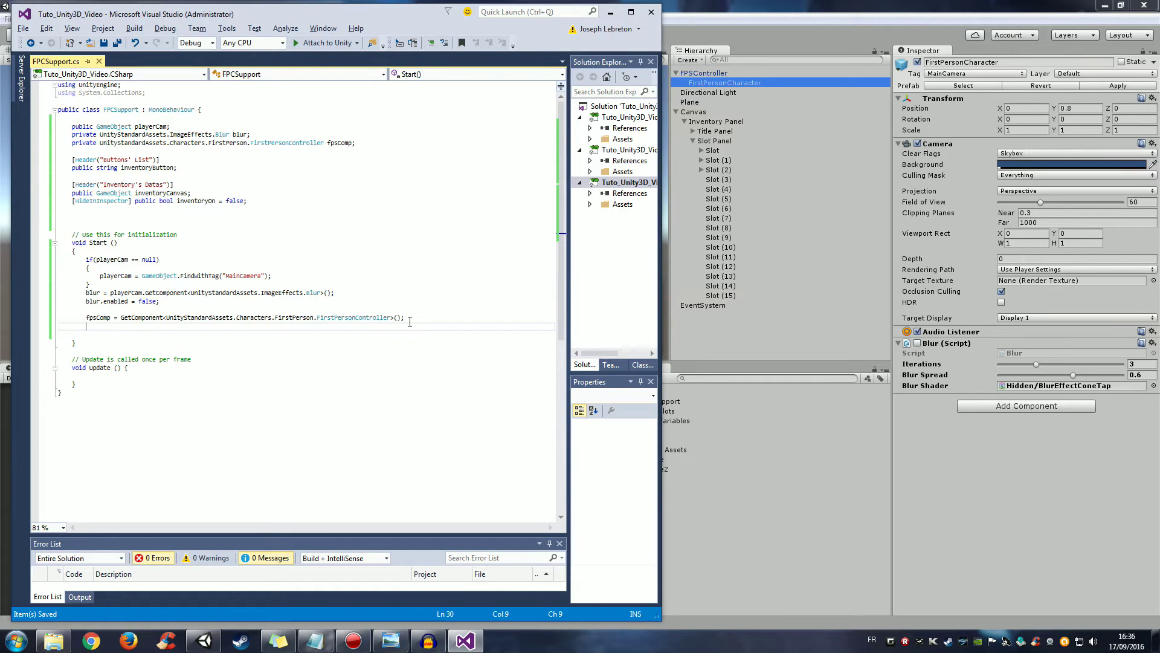
pyautogui.press('Down')
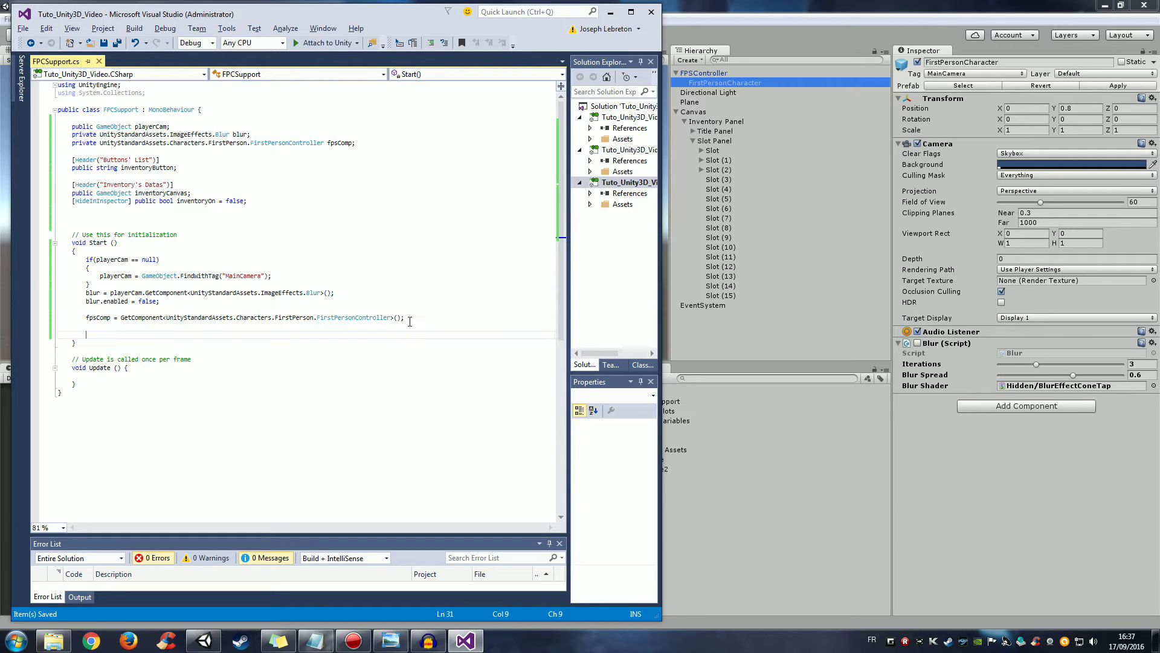
pyautogui.write('if ')
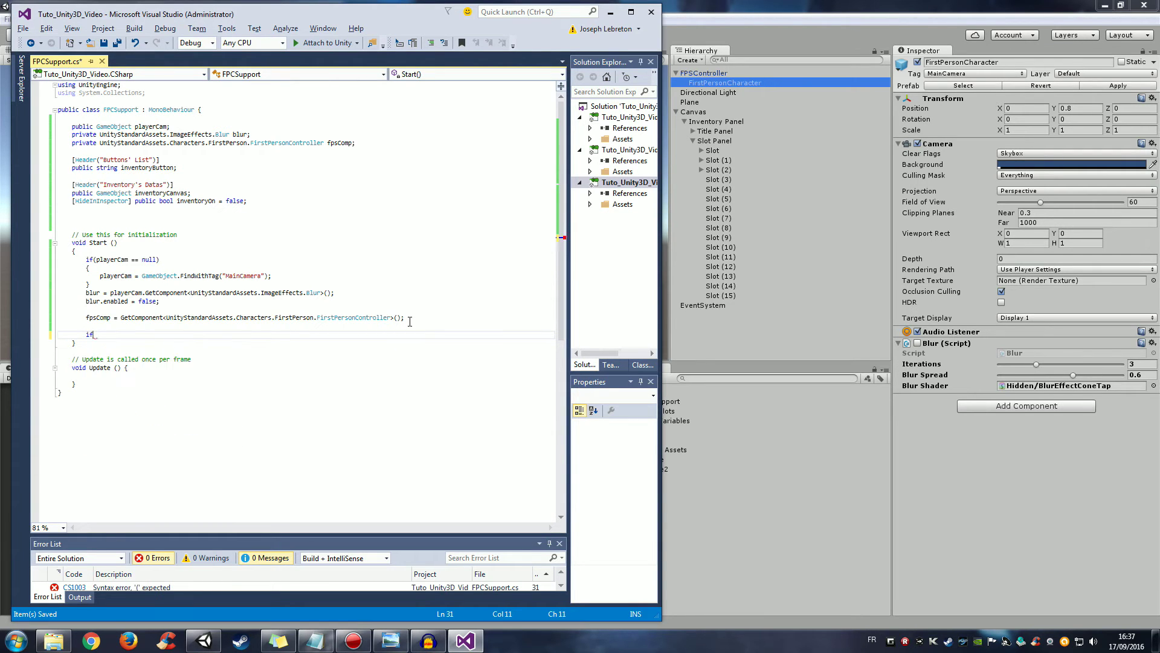
pyautogui.write('(')
pyautogui.write('inventory')
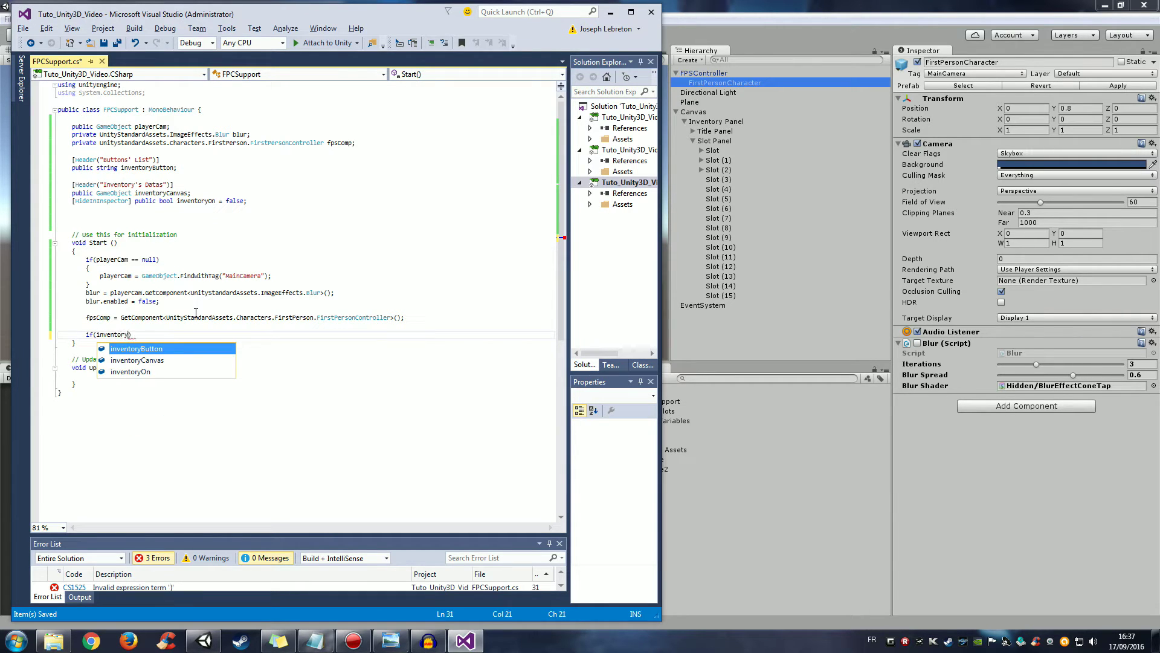
pyautogui.write('Canva')
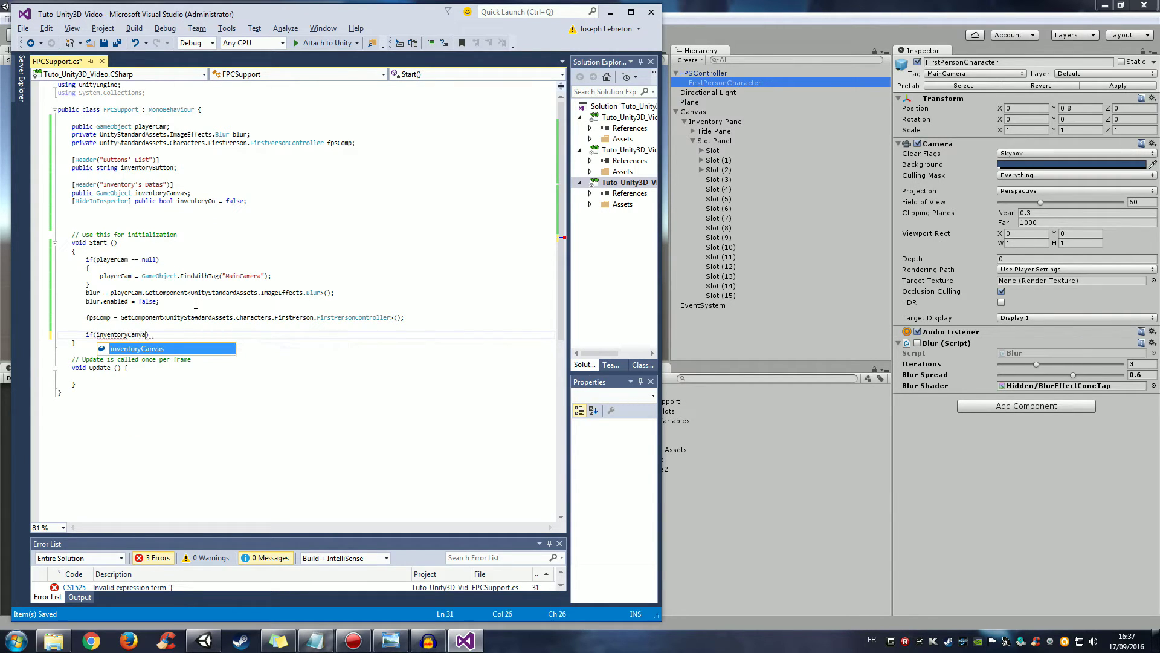
pyautogui.write('s')
pyautogui.press('BackSpace')
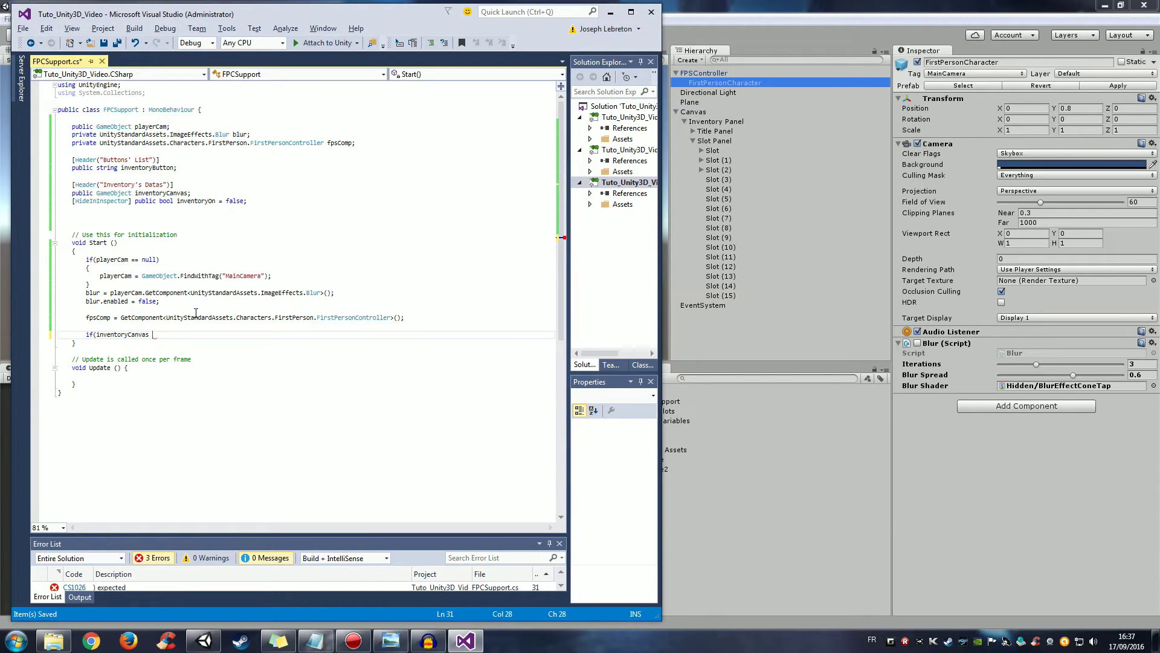
pyautogui.write('== null')
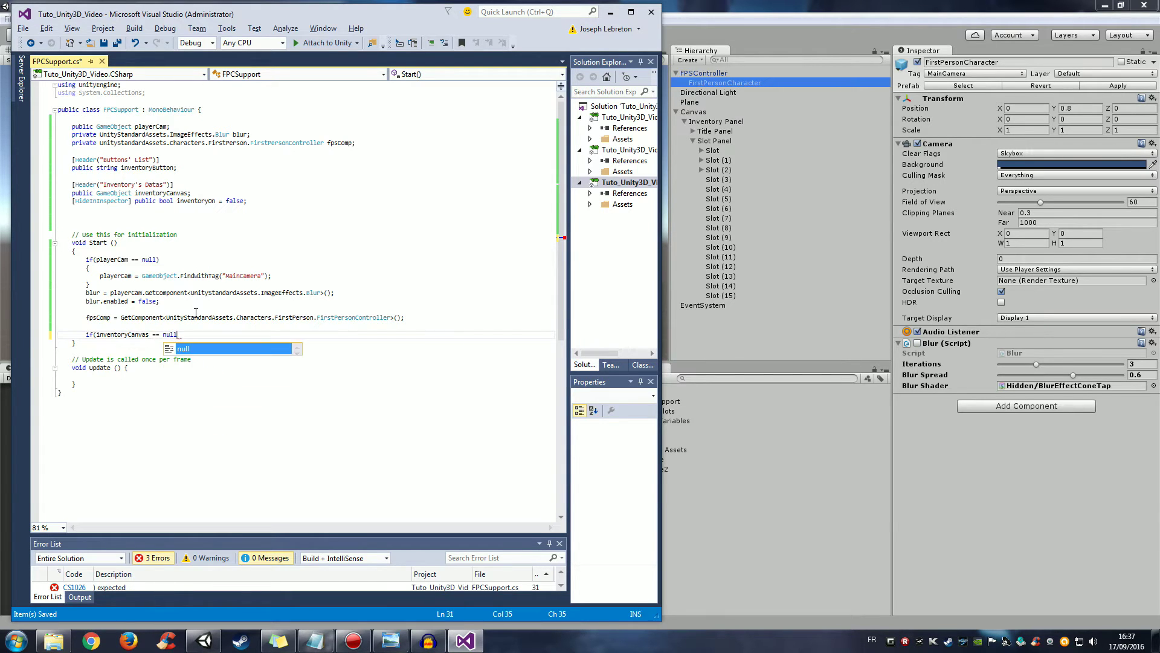
pyautogui.write(')')
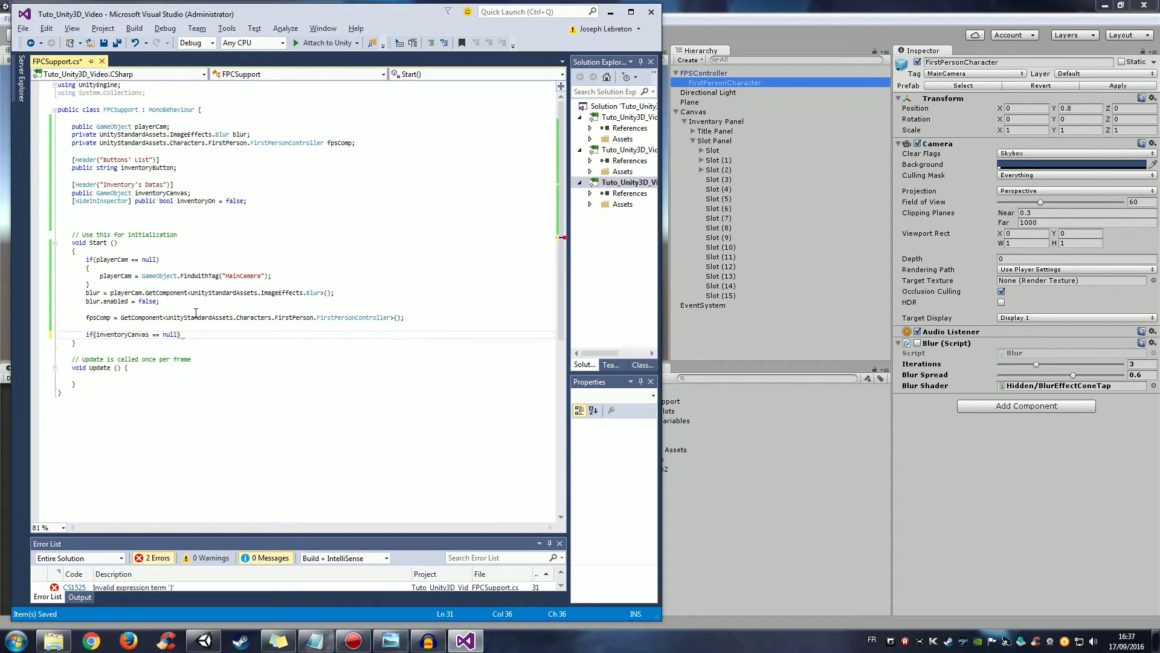
pyautogui.press('Return')
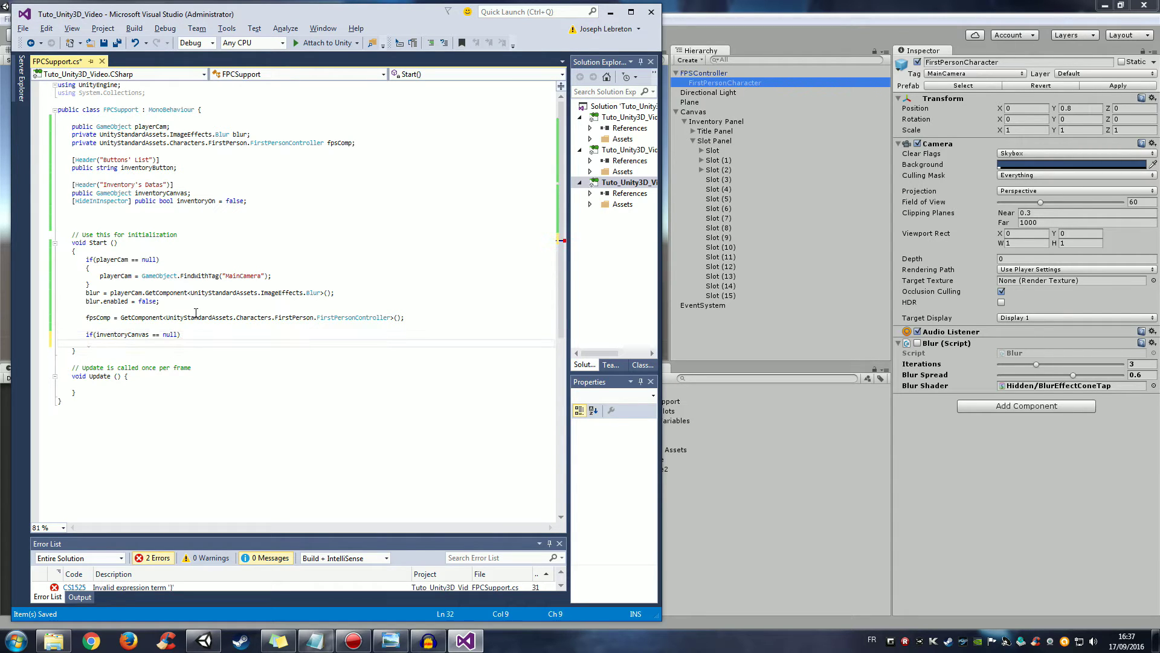
pyautogui.write('{')
pyautogui.press('Return')
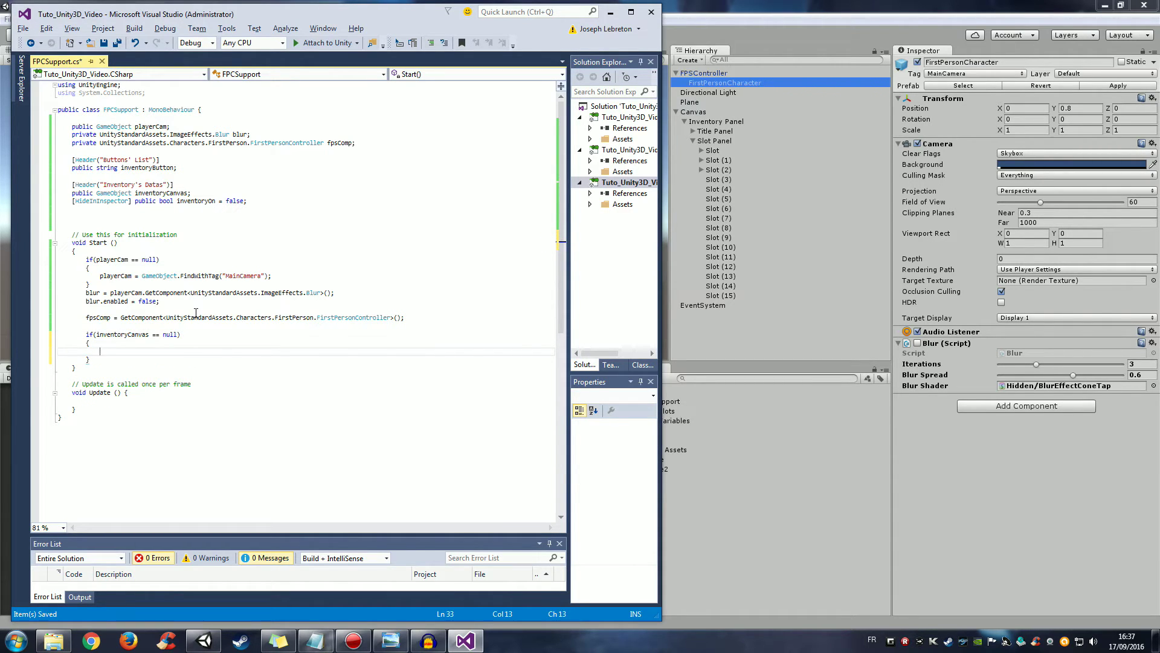
# Step: Inside it assign inventoryCanvas = GameObject.Find("Inventory Panel");, fixing the variable-name typo
pyautogui.write('inventoryCa')
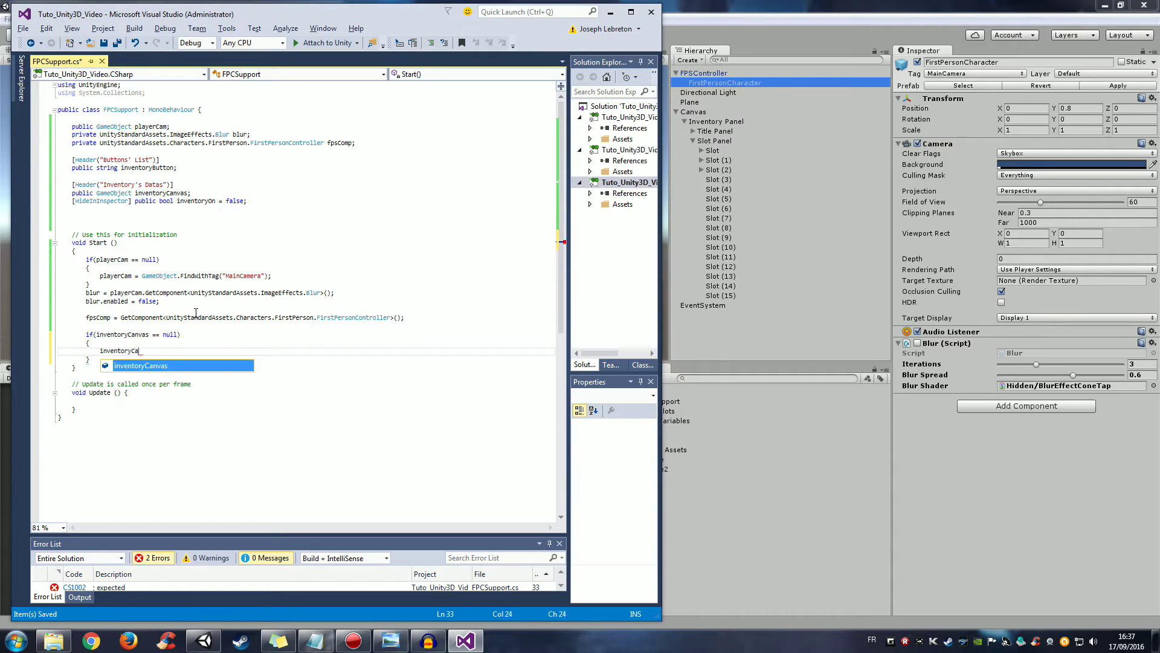
pyautogui.write('nas = ')
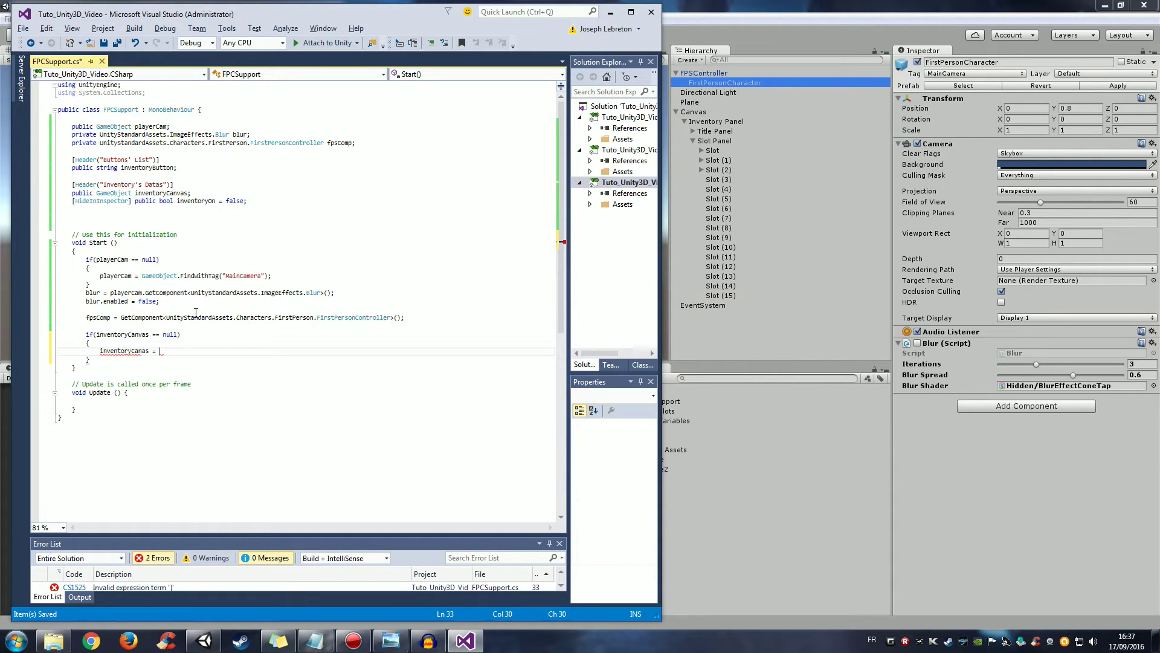
pyautogui.write('GameObject')
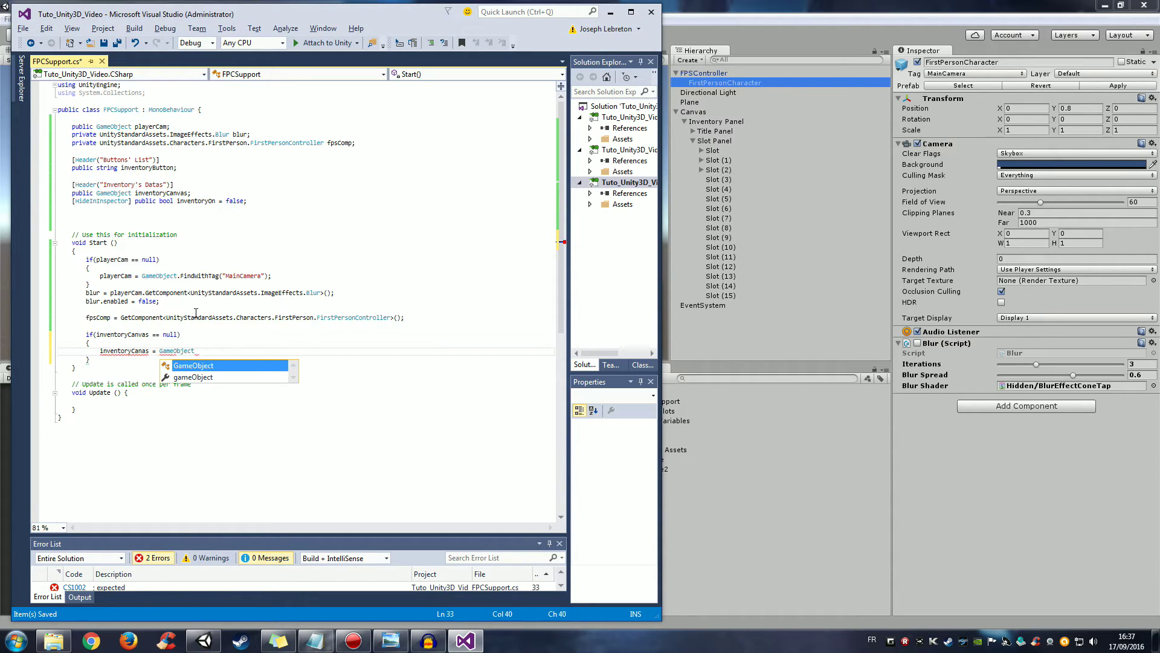
pyautogui.write('.Find')
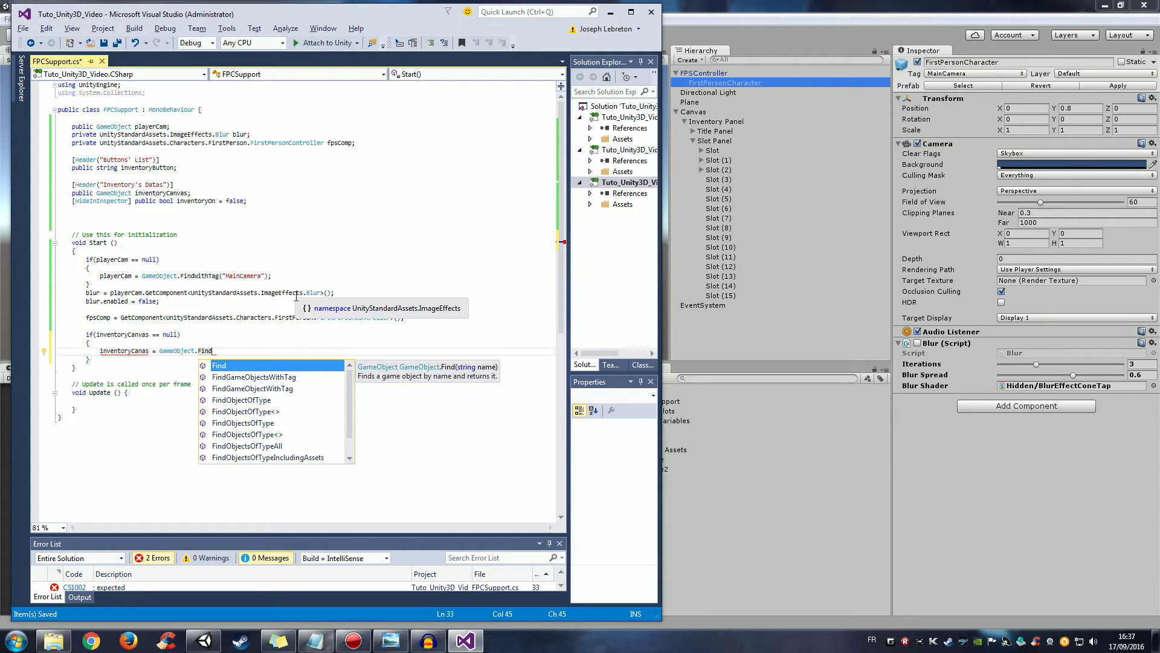
pyautogui.write('(')
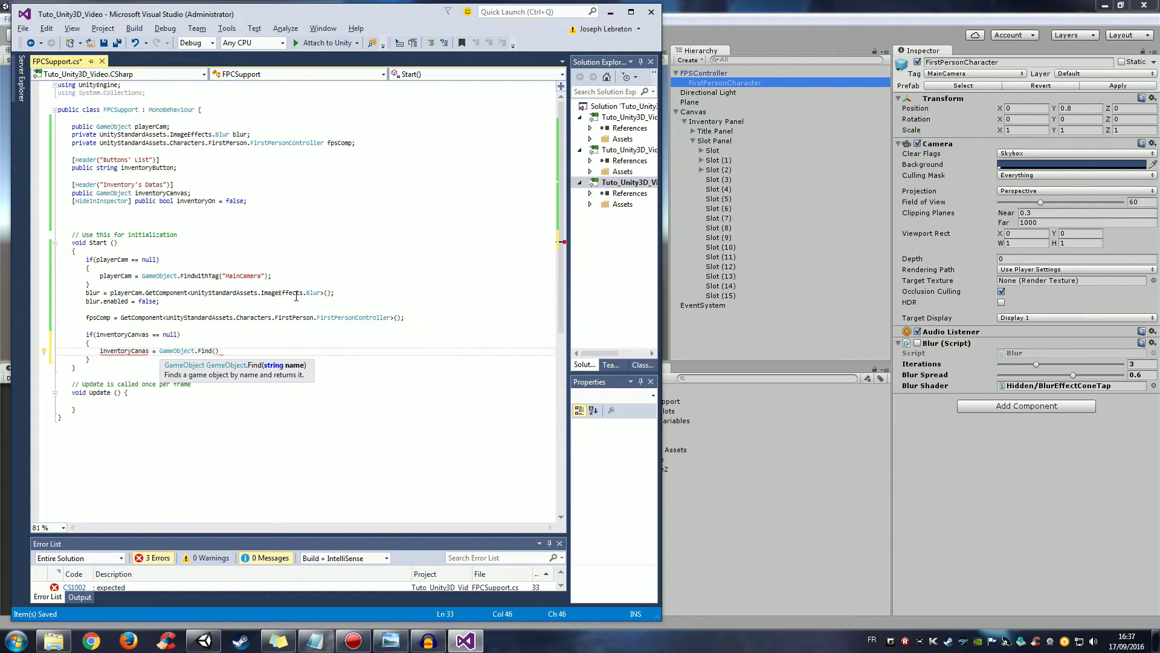
pyautogui.write('"Inventoryu')
pyautogui.press('BackSpace')
pyautogui.write('Panel"')
pyautogui.write(')')
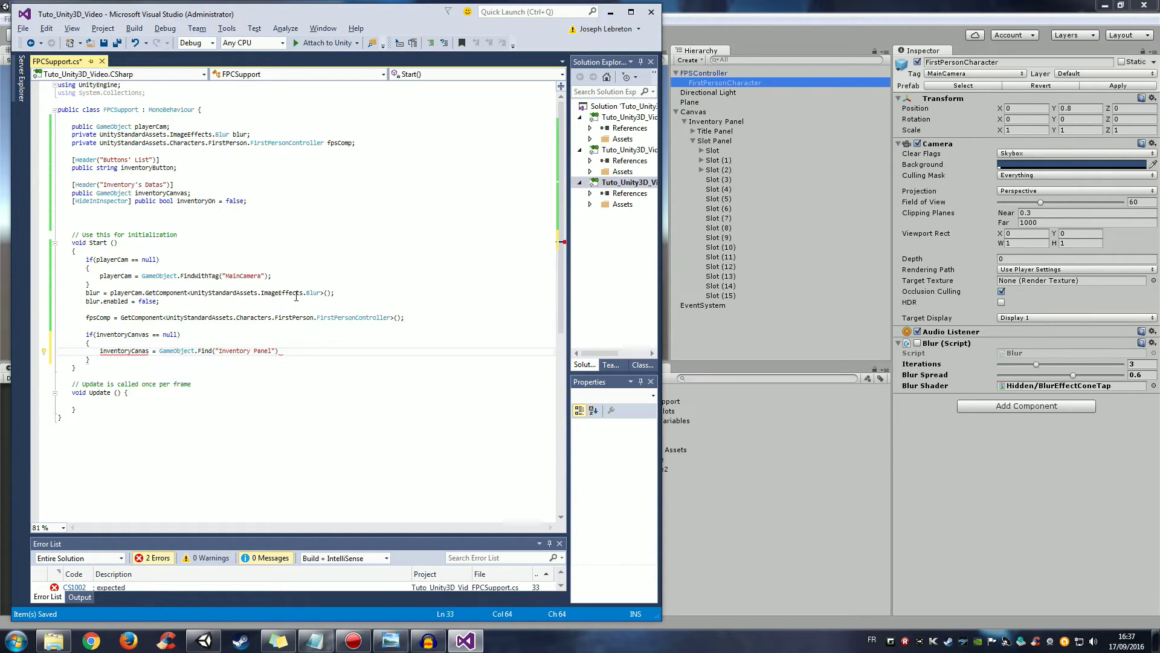
pyautogui.write(';')
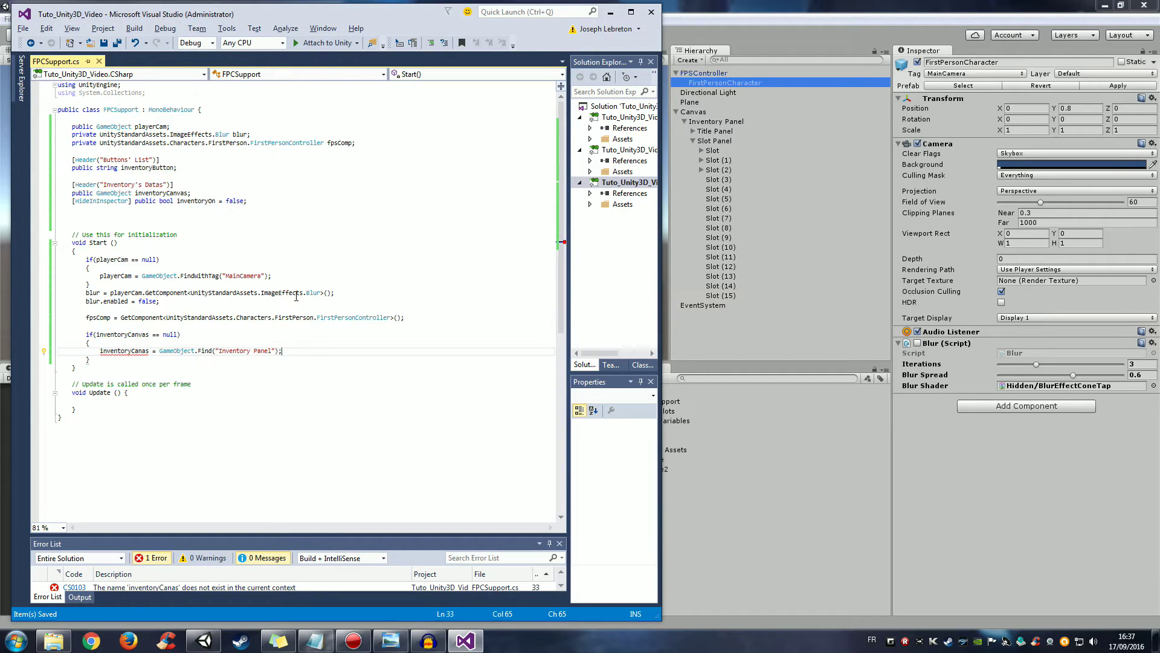
pyautogui.click(144, 352)
pyautogui.moveTo(144, 353)
pyautogui.write('v')
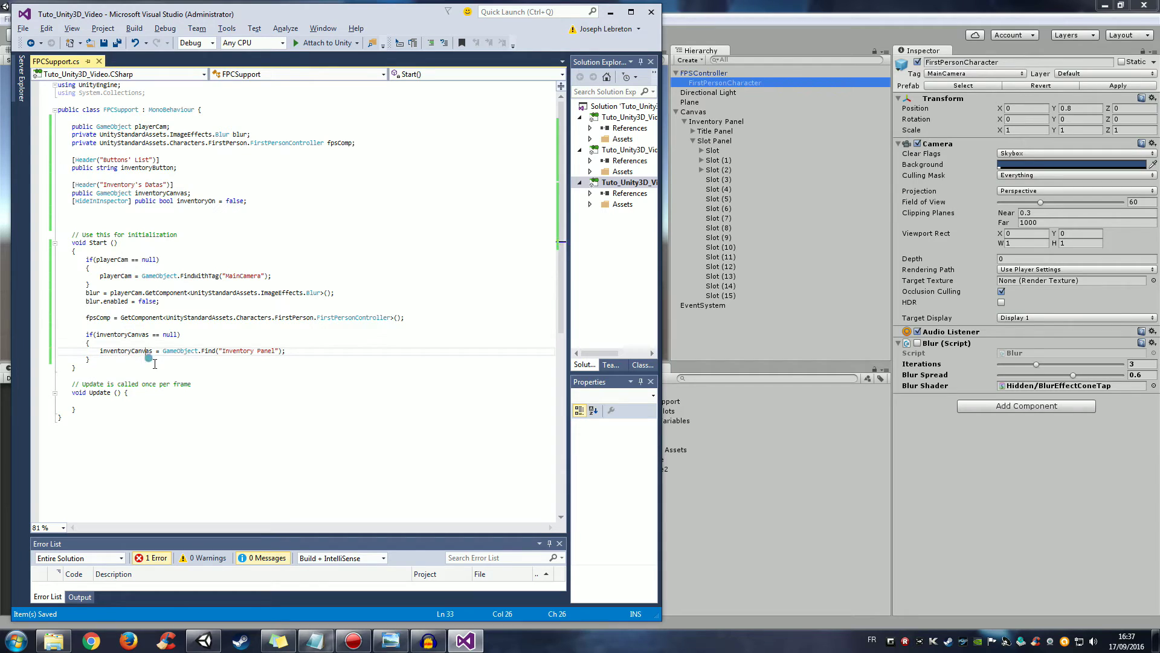
pyautogui.click(158, 361)
pyautogui.press('Return')
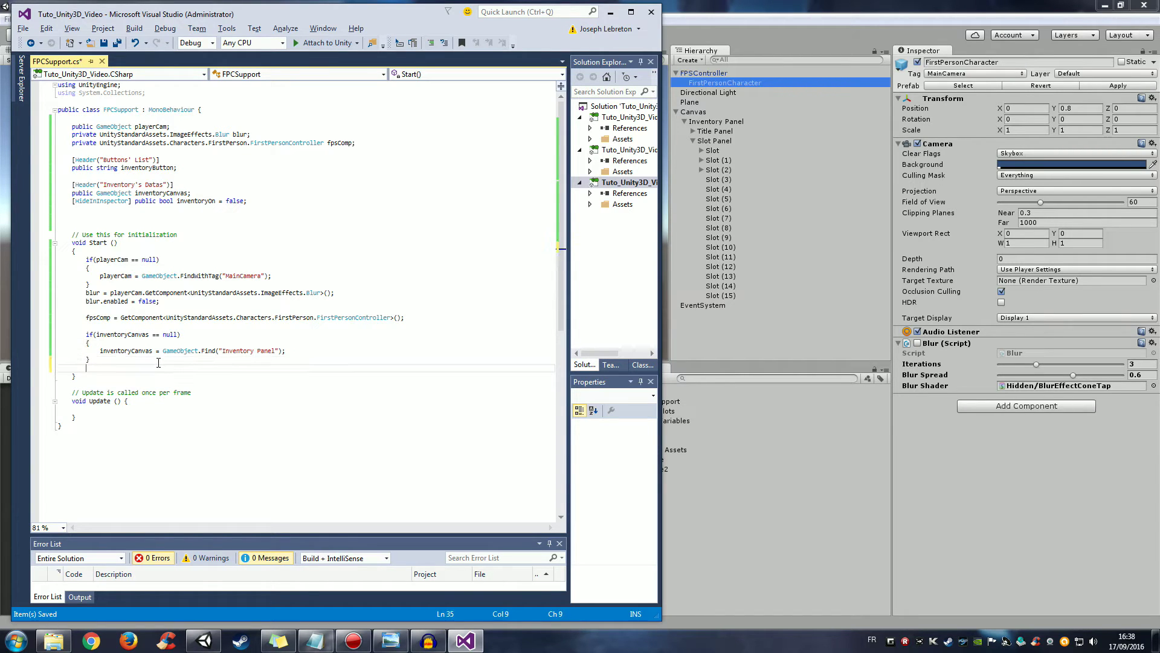
# Step: Finish Start() with a SetActive(false) call on the inventory canvas and save
pyautogui.write('inventary')
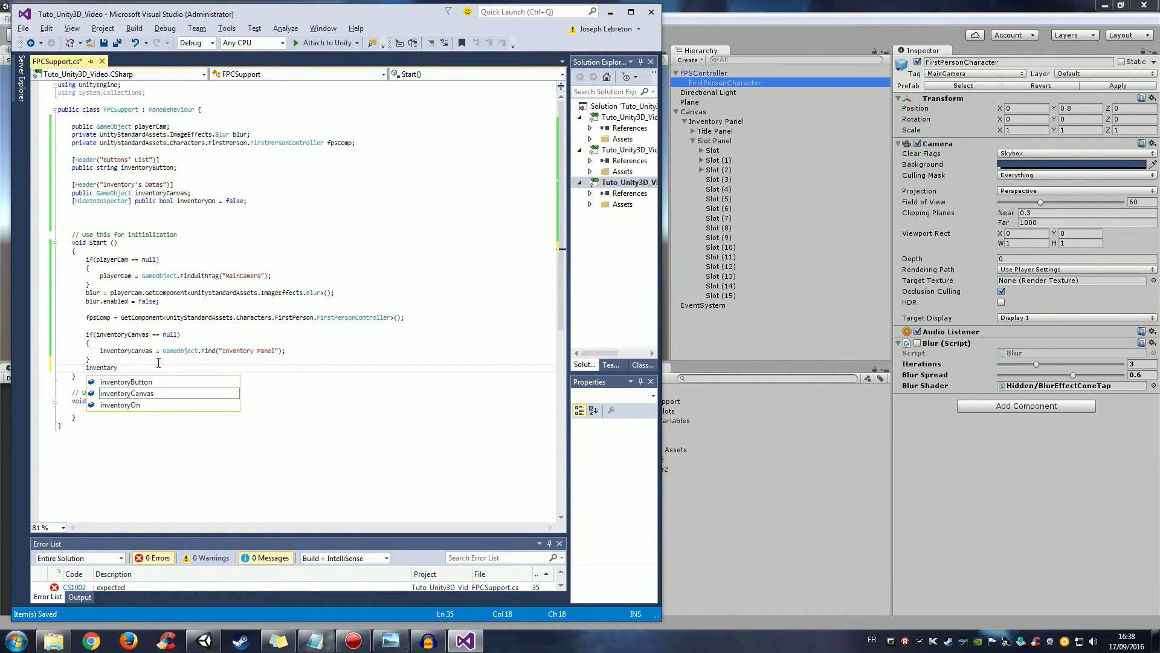
pyautogui.write('Canvas')
pyautogui.write('.S')
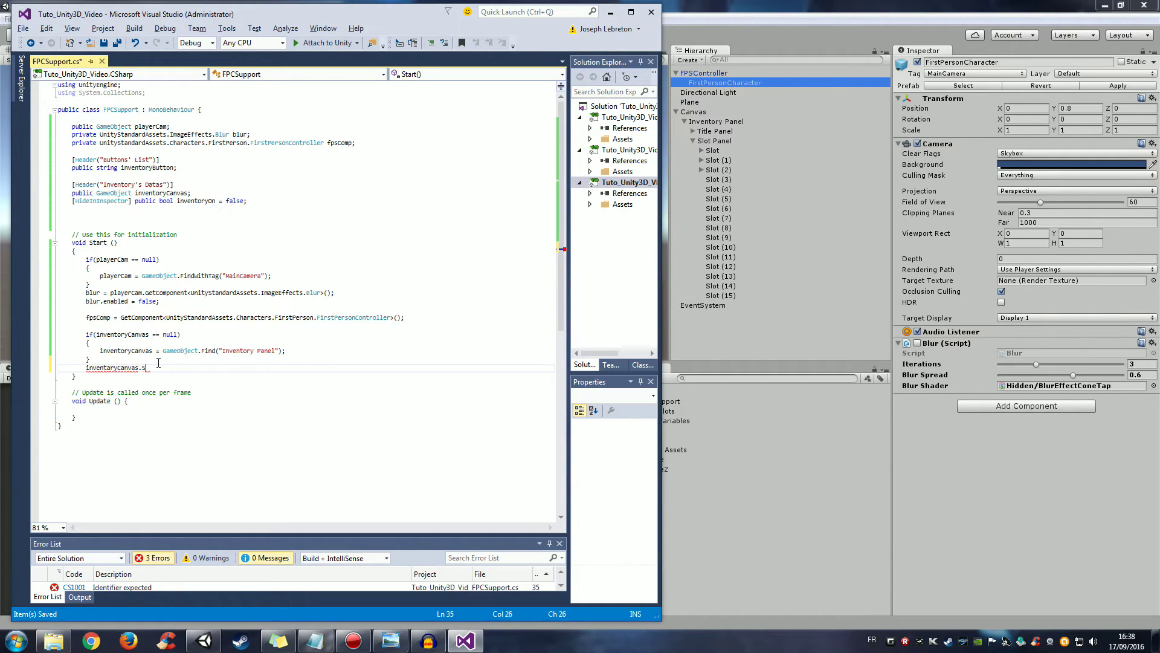
pyautogui.write('et')
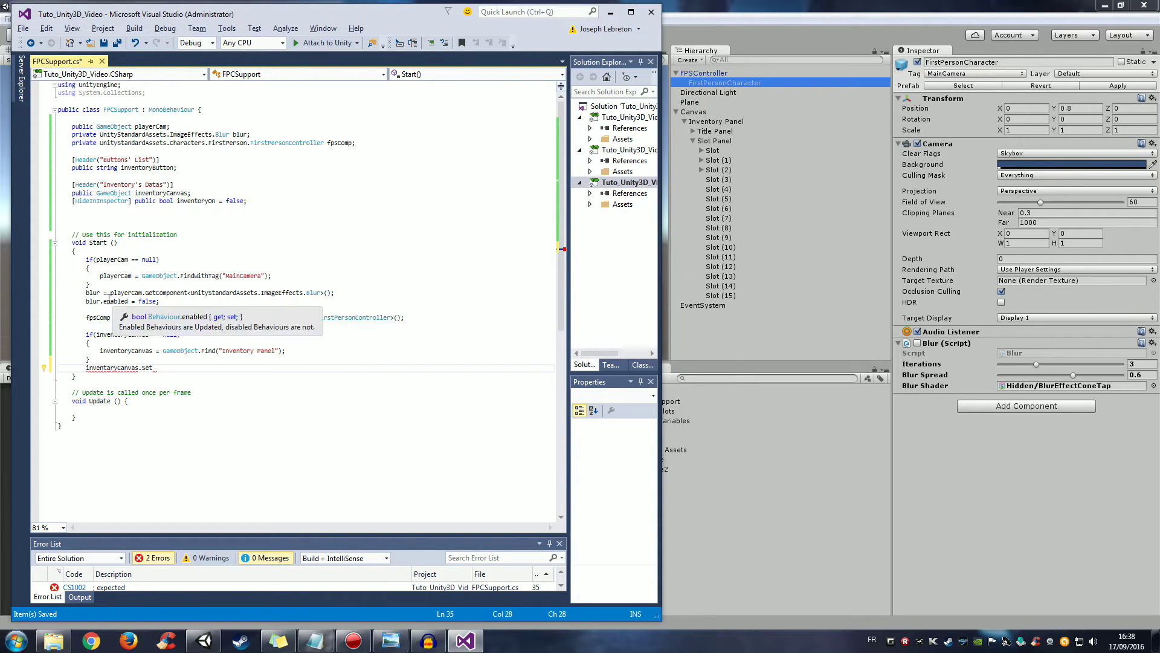
pyautogui.click(89, 301)
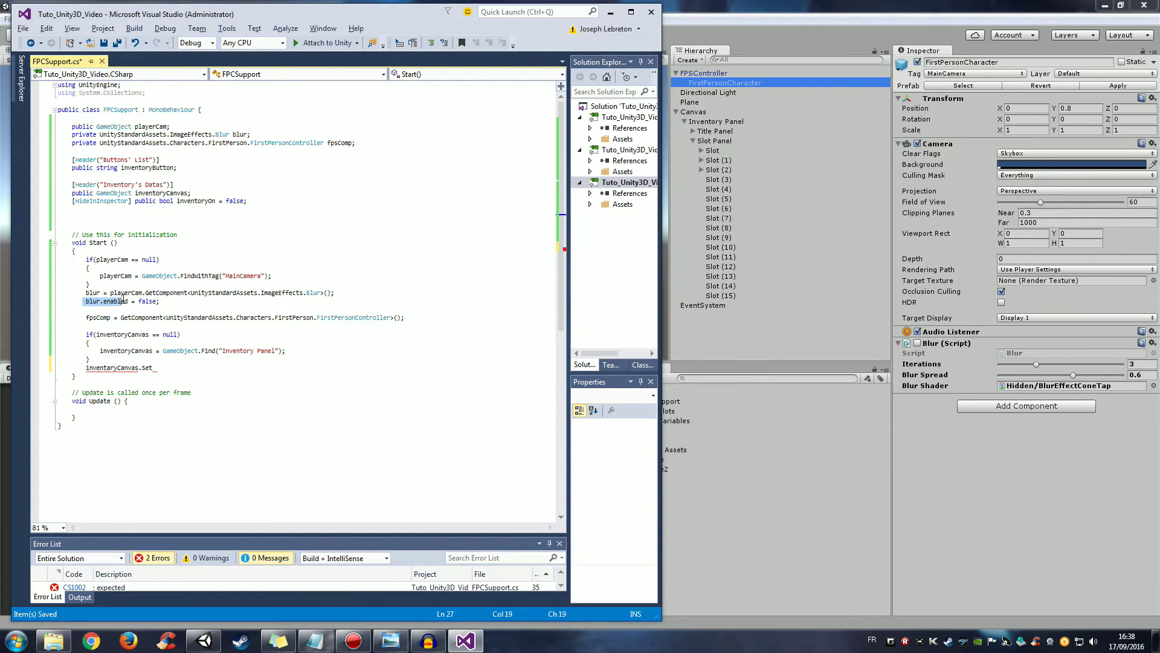
pyautogui.press('Up')
pyautogui.press('Right')
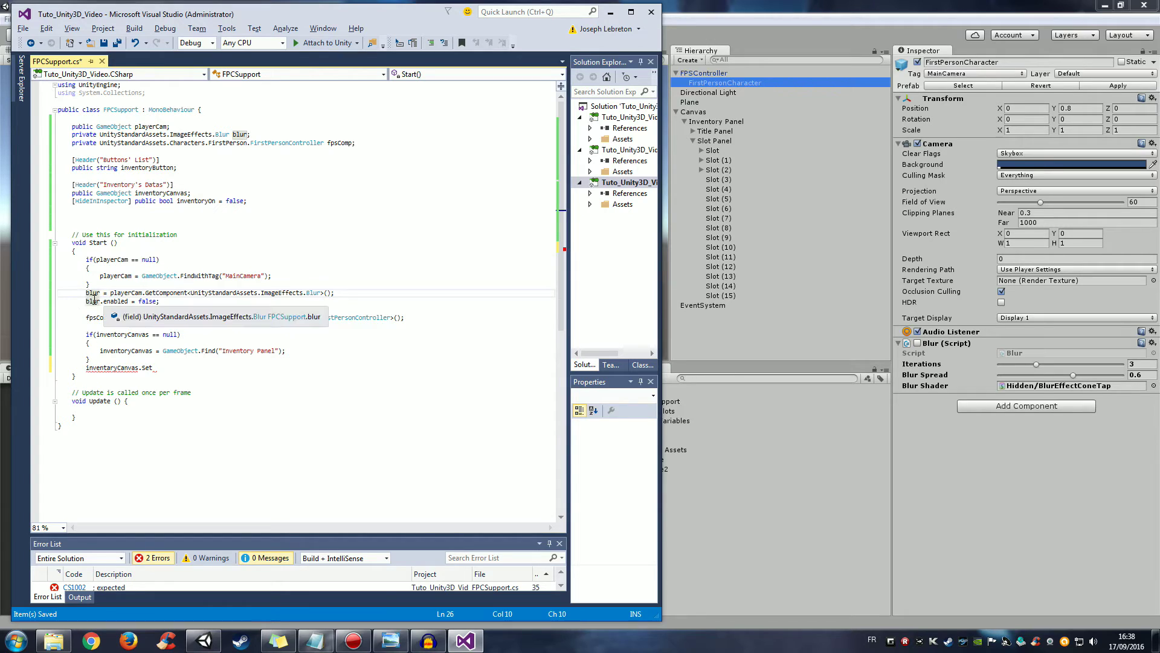
pyautogui.press('Down')
pyautogui.press('Right')
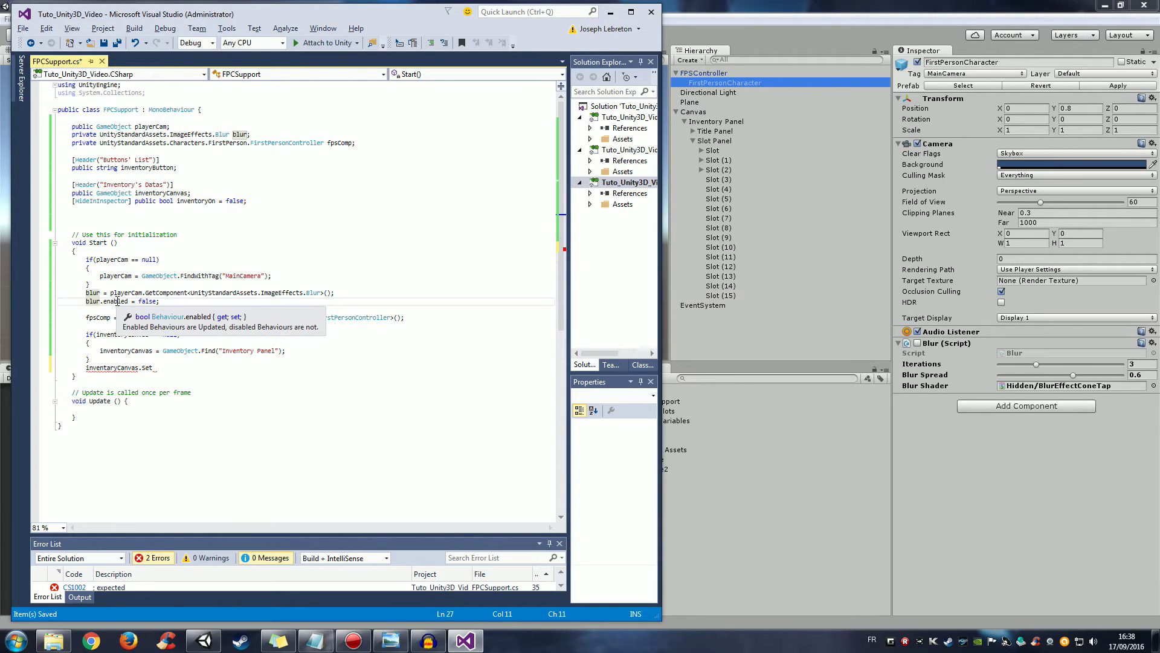
pyautogui.moveTo(106, 368)
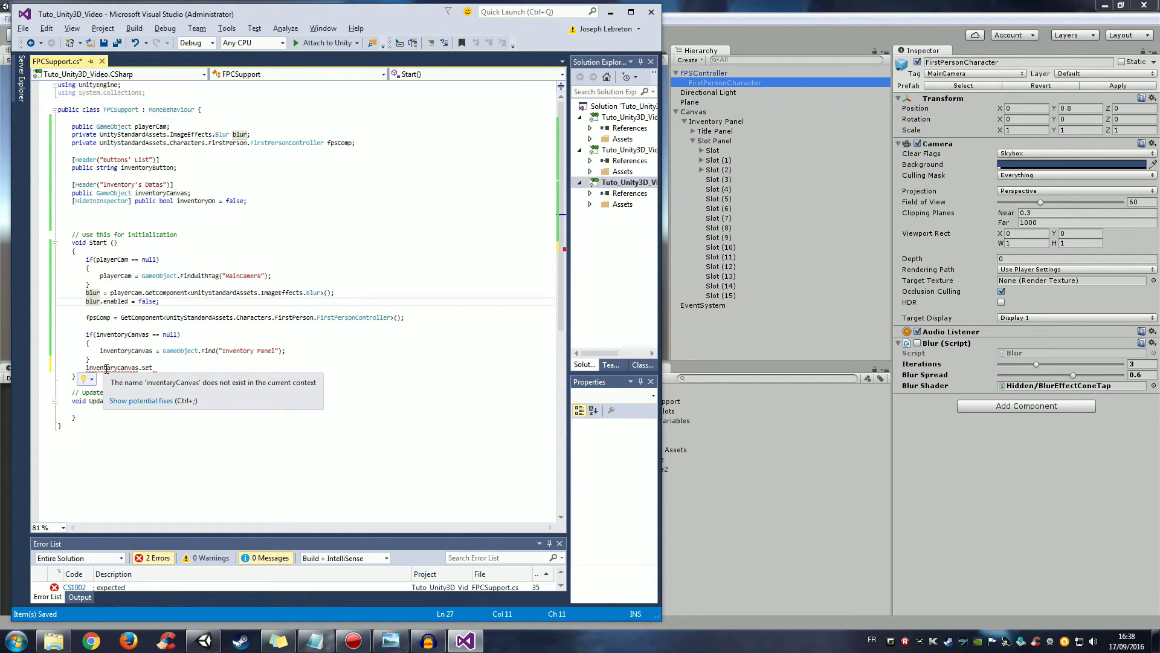
pyautogui.click(154, 367)
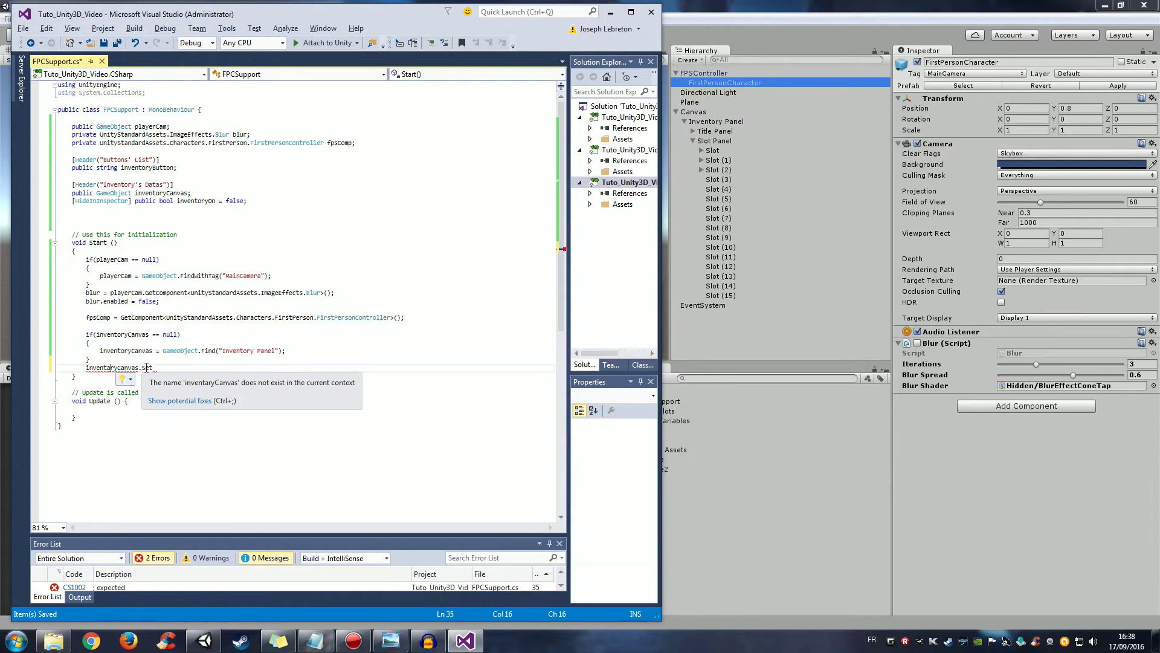
pyautogui.click(154, 367)
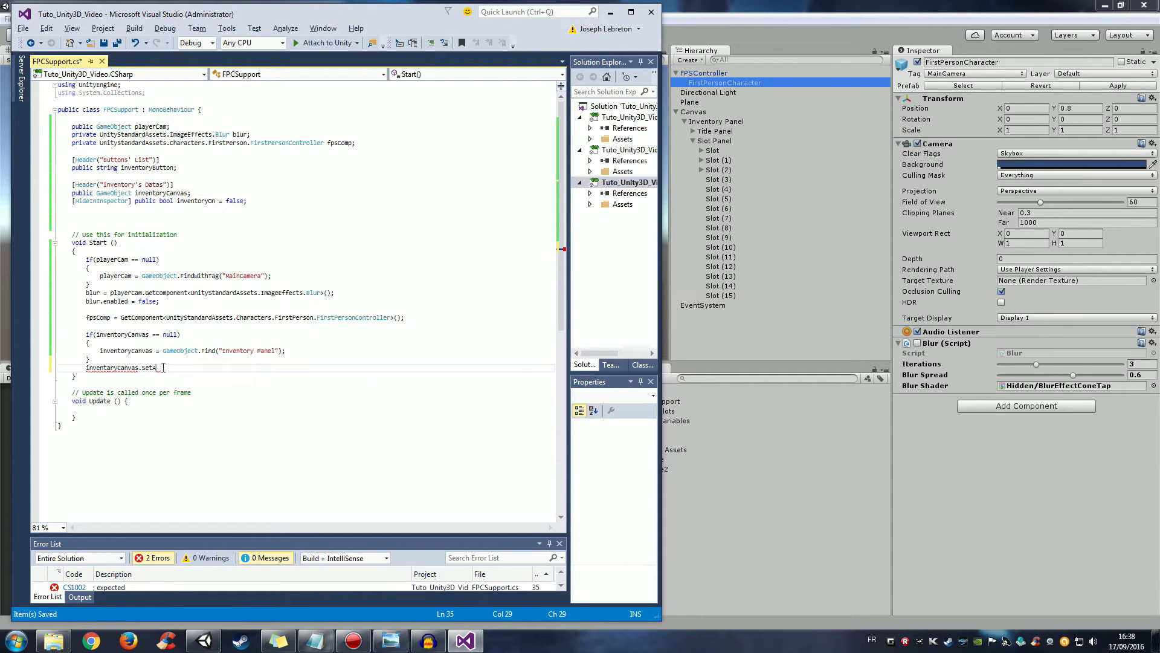
pyautogui.write('Active')
pyautogui.write('(')
pyautogui.write('false)')
pyautogui.write(';')
pyautogui.hotkey('ctrl', 's')
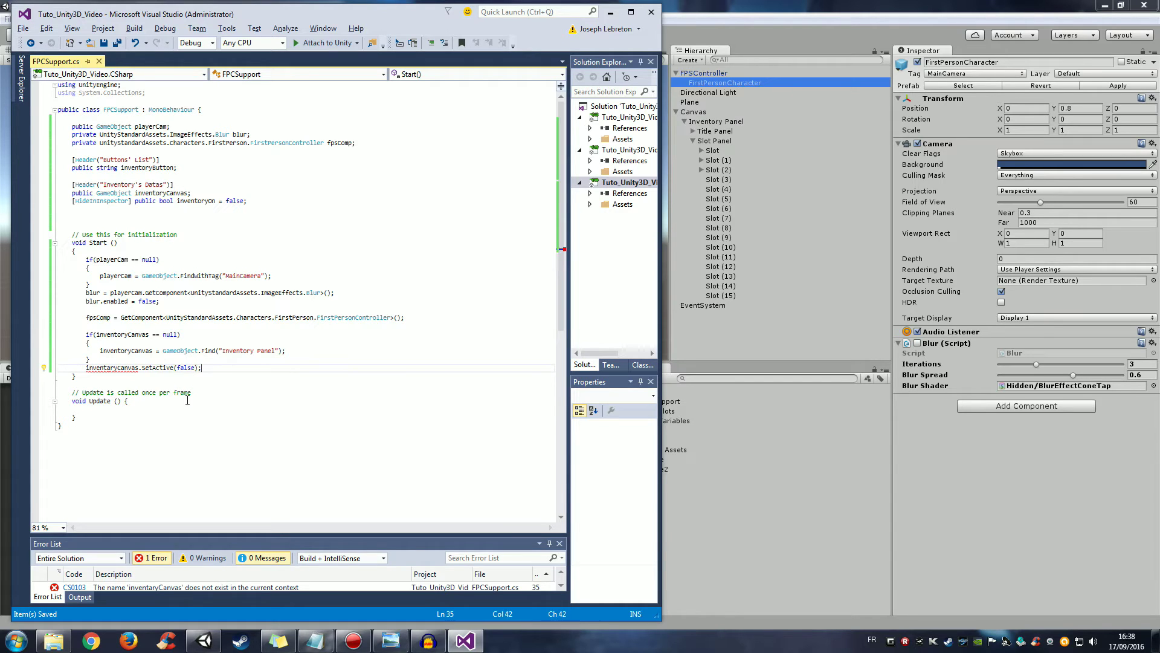
# Step: Correct the misspelled inventaryCanvas to inventoryCanvas on the SetActive line
pyautogui.click(122, 378)
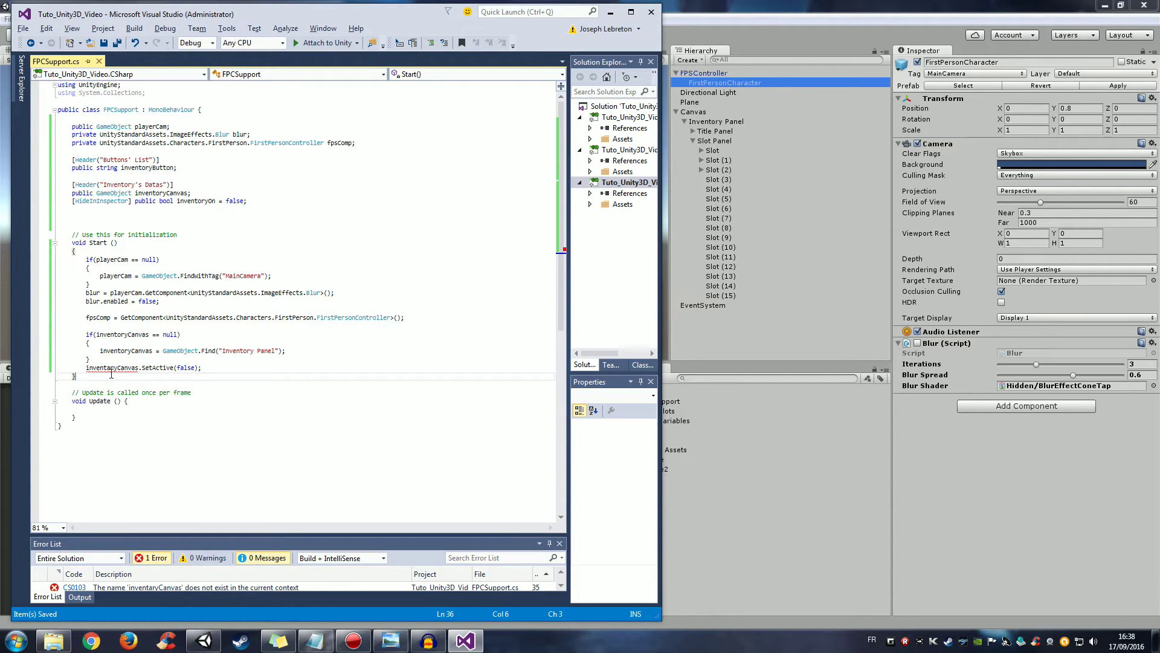
pyautogui.click(107, 371)
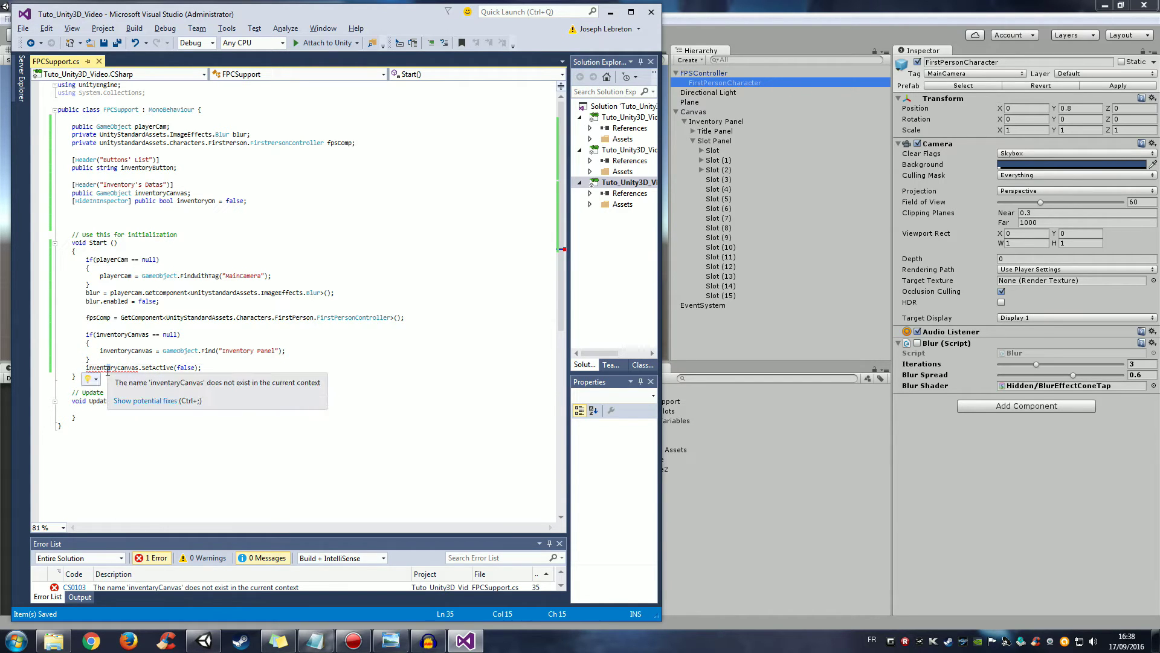
pyautogui.press('Delete')
pyautogui.write('oi')
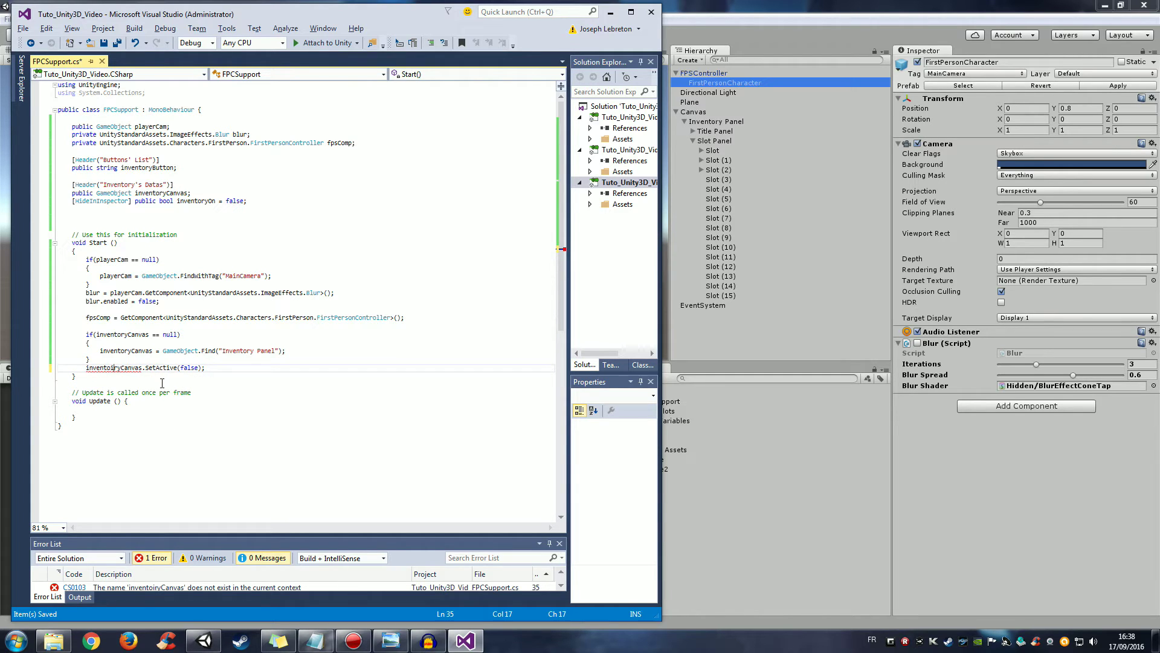
pyautogui.press('BackSpace')
# Step: Insert a blank line between the SetActive line and the Update comment
pyautogui.click(158, 392)
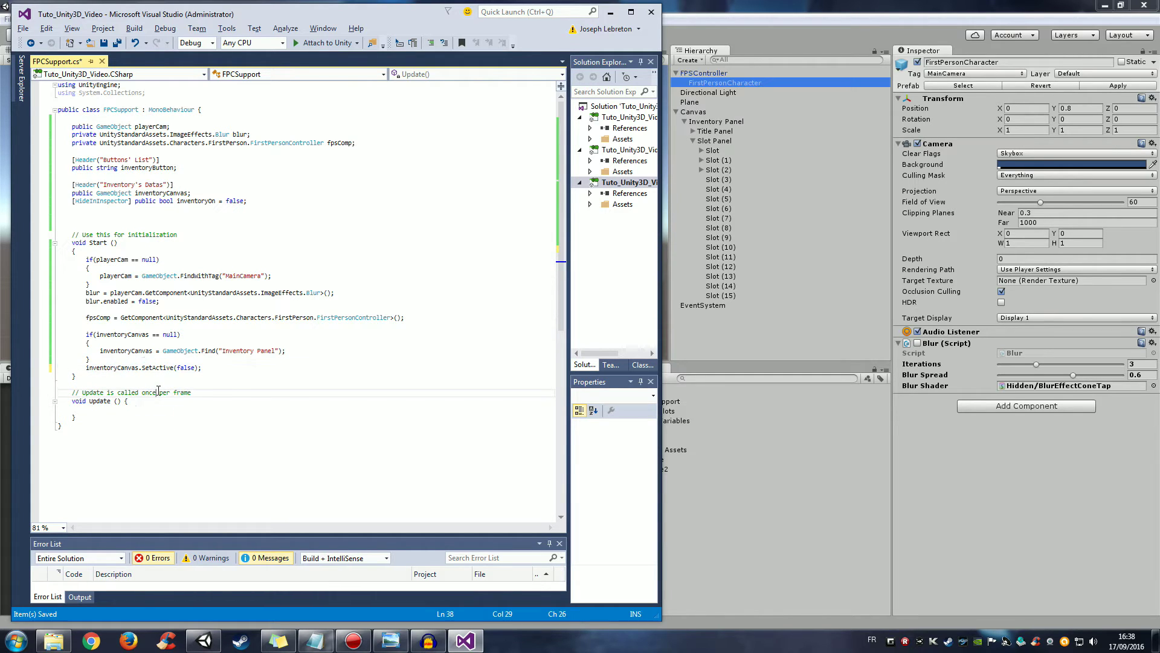
pyautogui.click(223, 368)
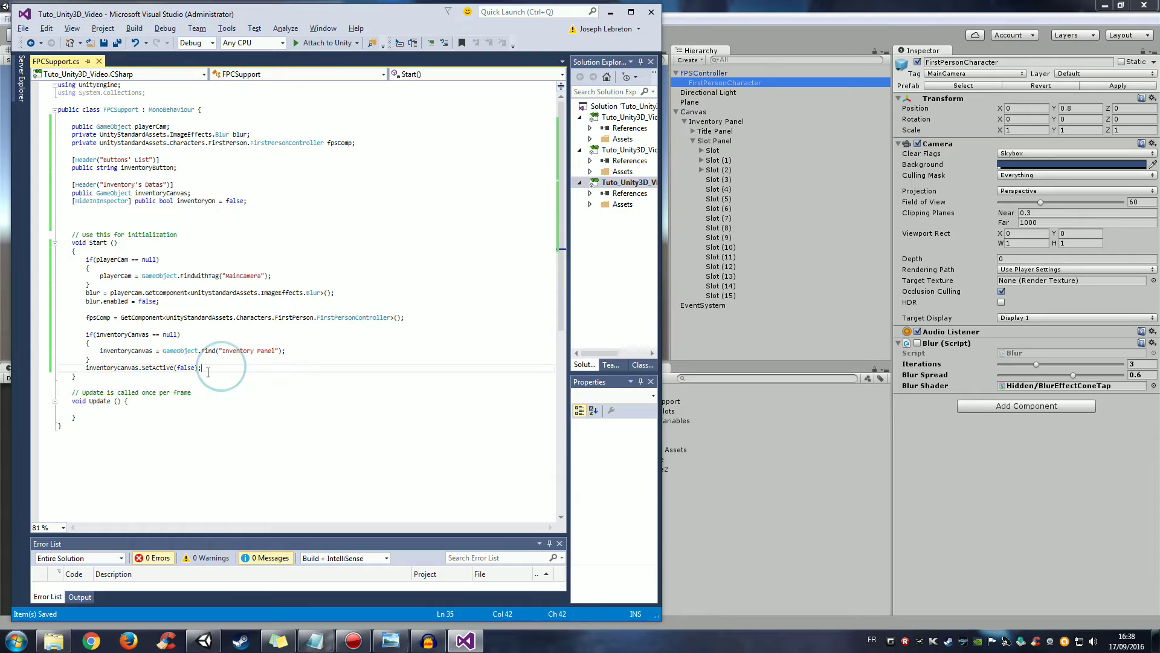
pyautogui.click(165, 383)
pyautogui.press('Return')
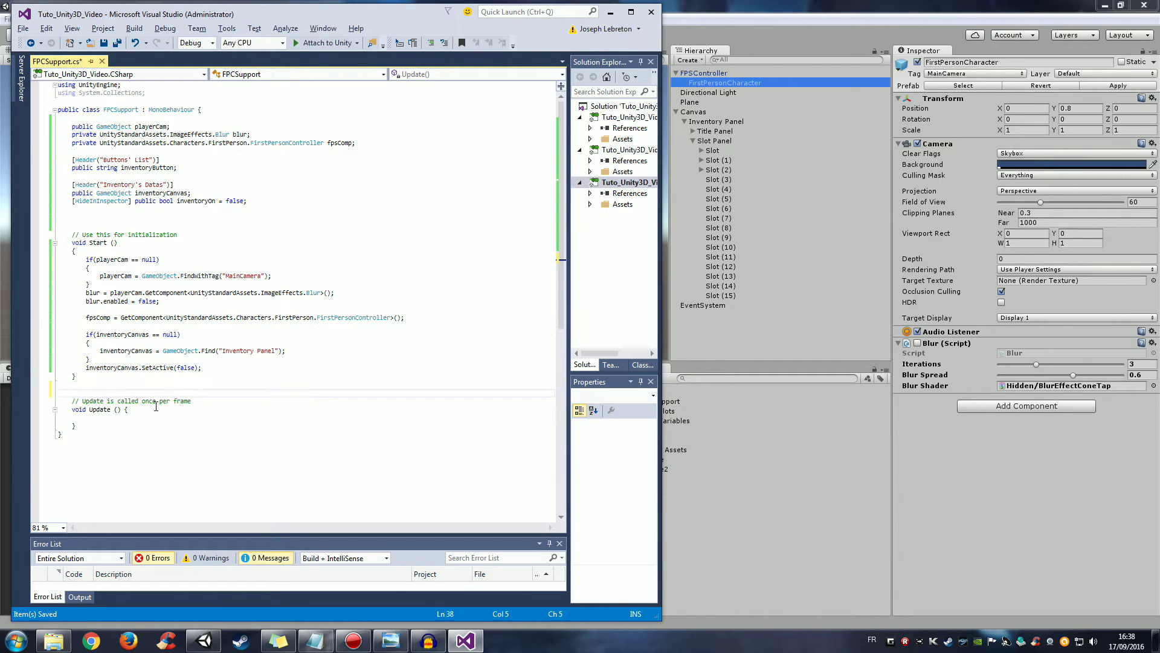
# Step: Move Update()'s opening brace onto its own line and remove the stray characters
pyautogui.click(127, 410)
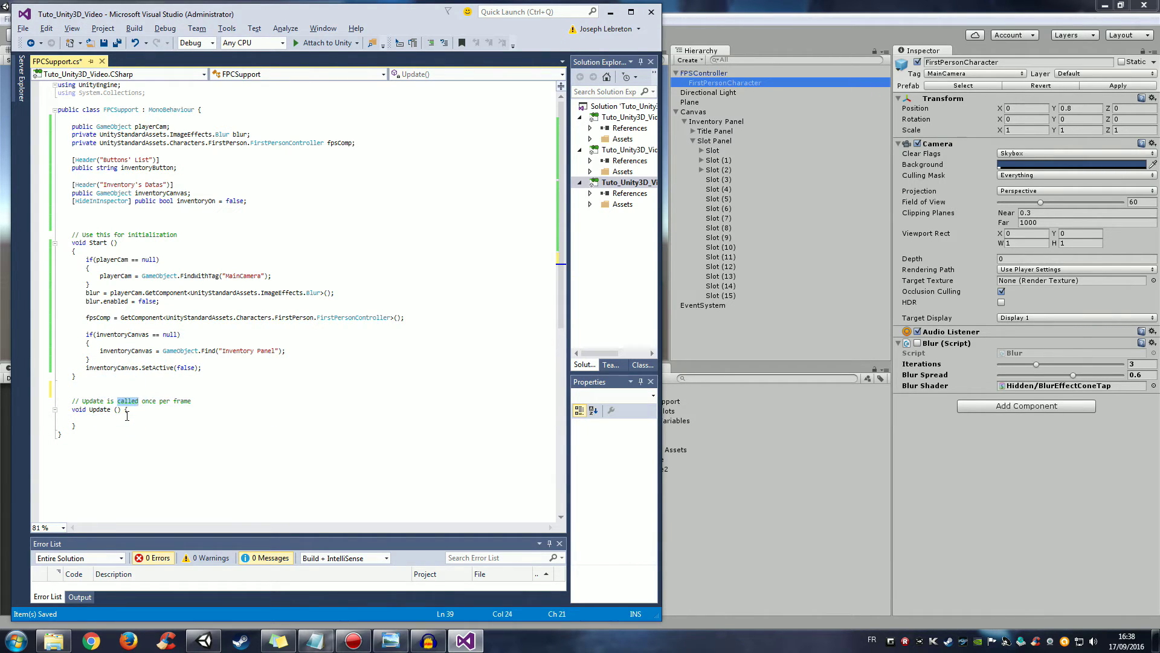
pyautogui.click(125, 410)
pyautogui.press('Return')
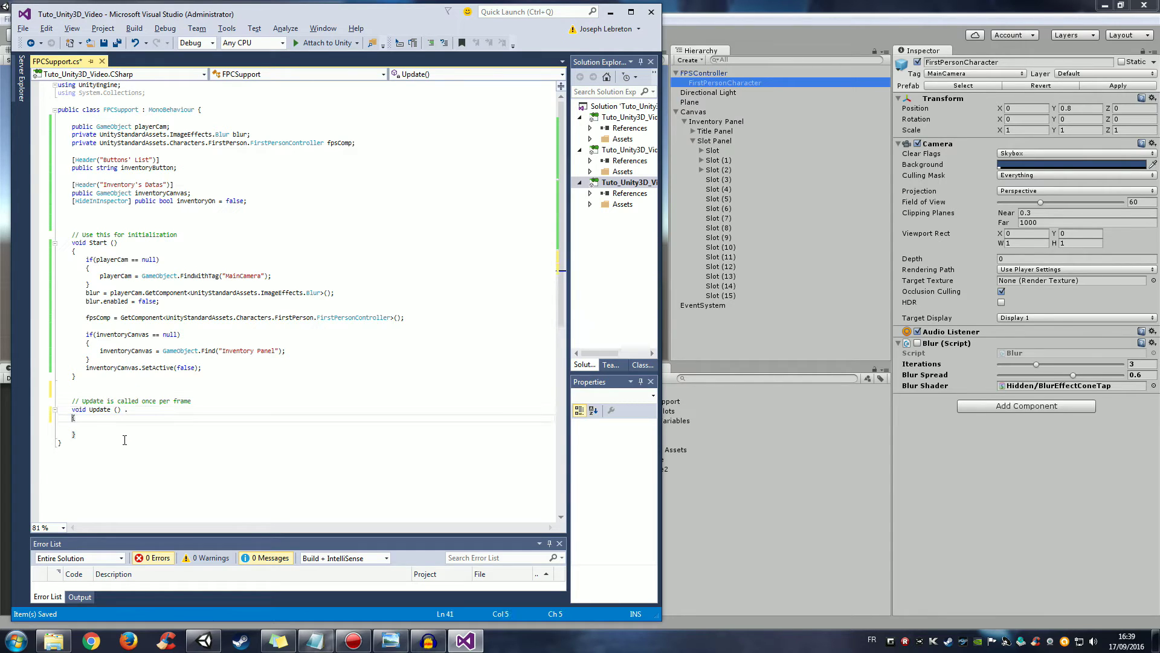
pyautogui.press('Up')
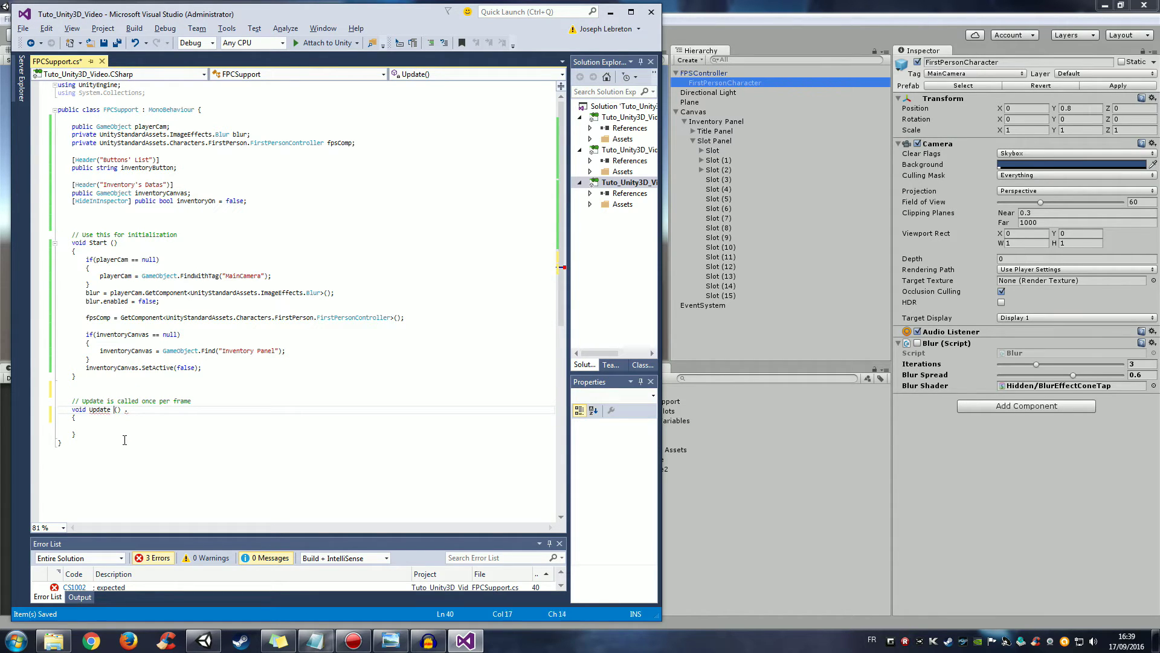
pyautogui.press('End')
pyautogui.press('BackSpace')
pyautogui.press('BackSpace')
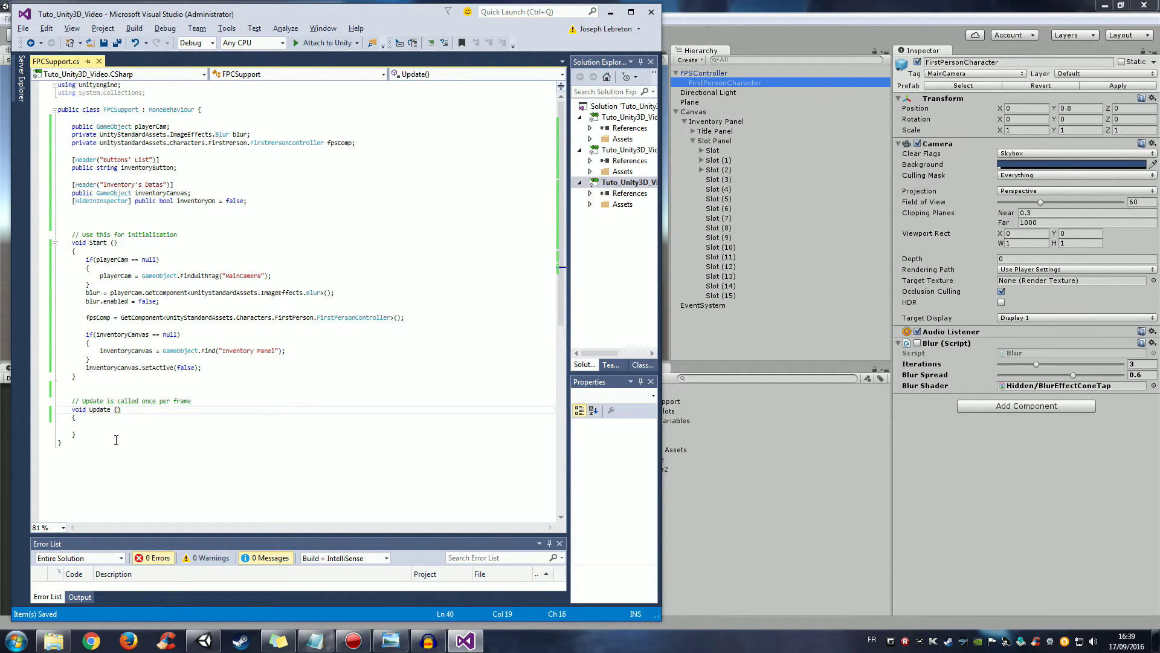
pyautogui.scroll(-4, 116, 440)
pyautogui.click(130, 317)
pyautogui.click(132, 327)
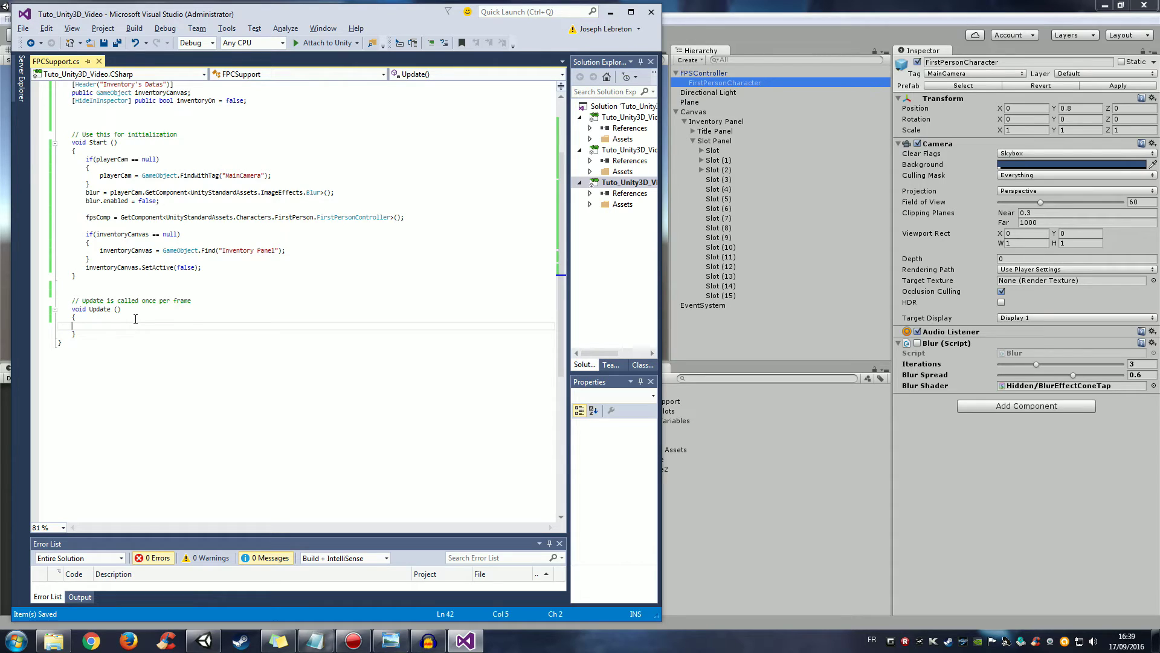
pyautogui.scroll(2, 151, 136)
pyautogui.scroll(1, 151, 137)
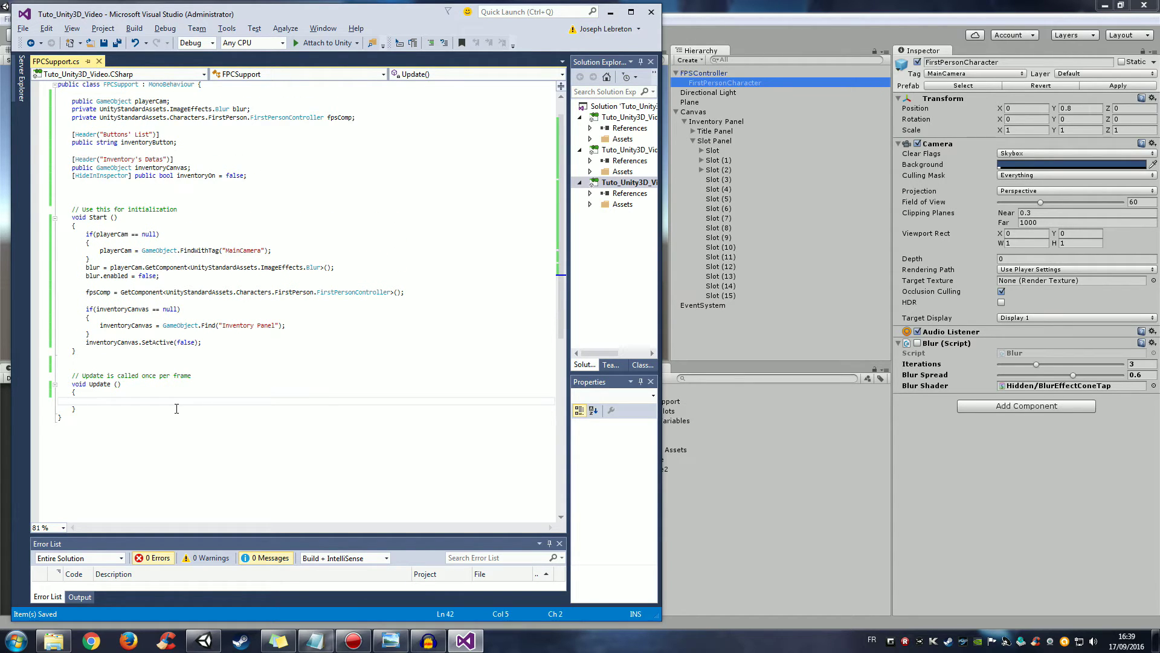
# Step: Begin an 'if(Input.GetButton' condition on an indented line inside Update()
pyautogui.press('Tab')
pyautogui.write('if(')
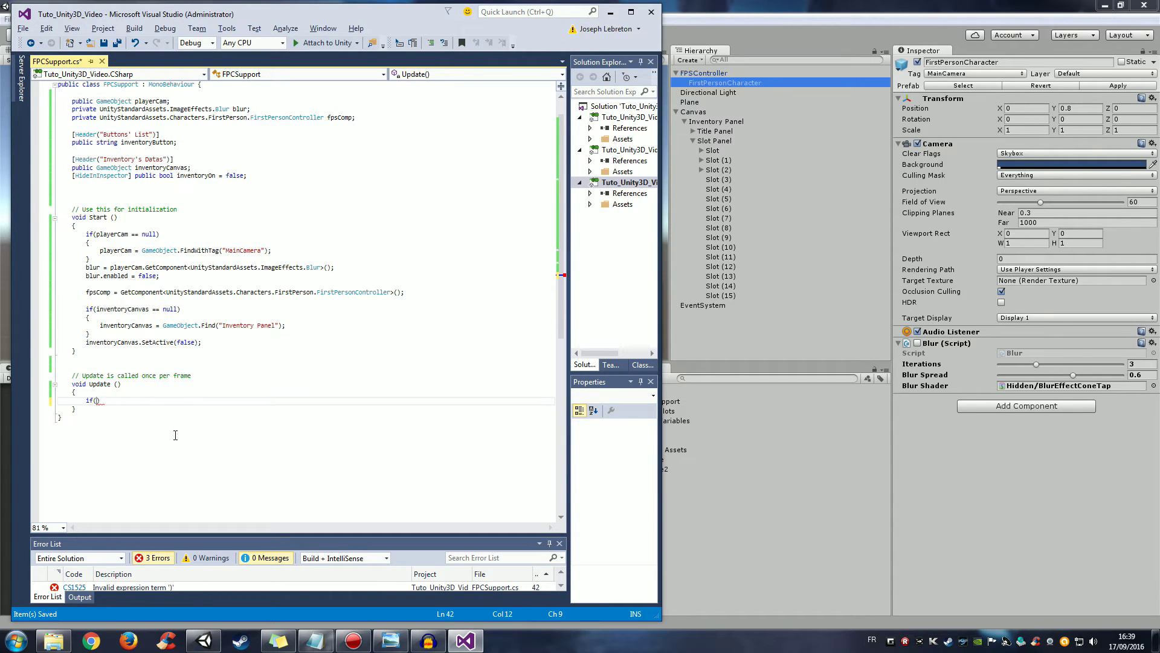
pyautogui.write('Input')
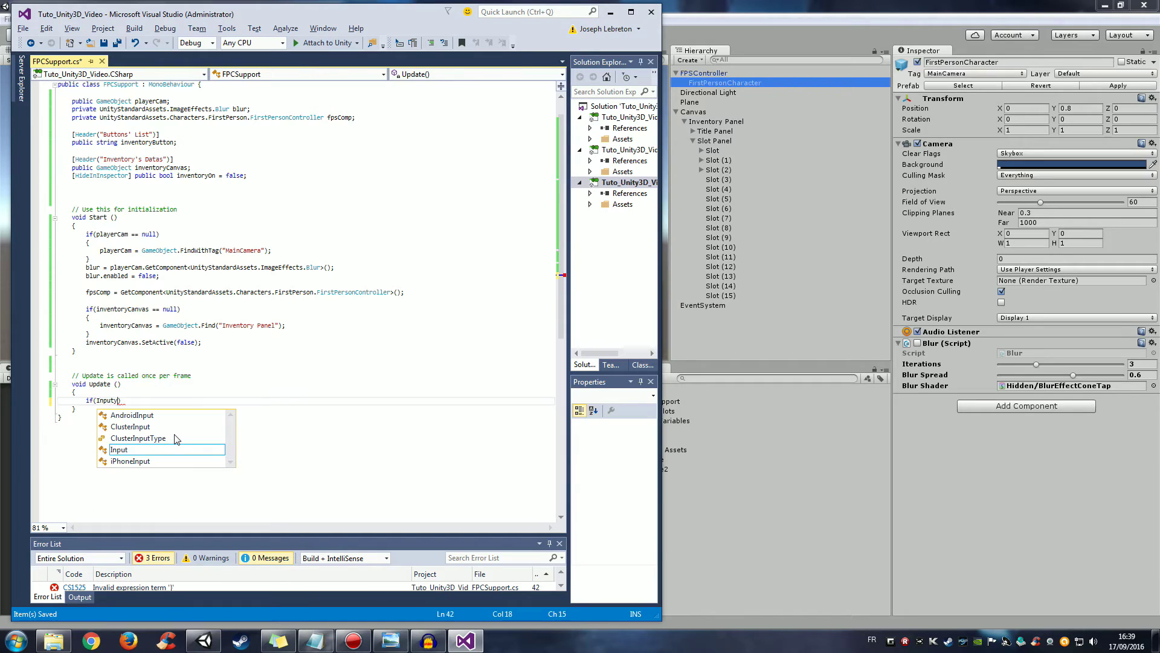
pyautogui.write('.')
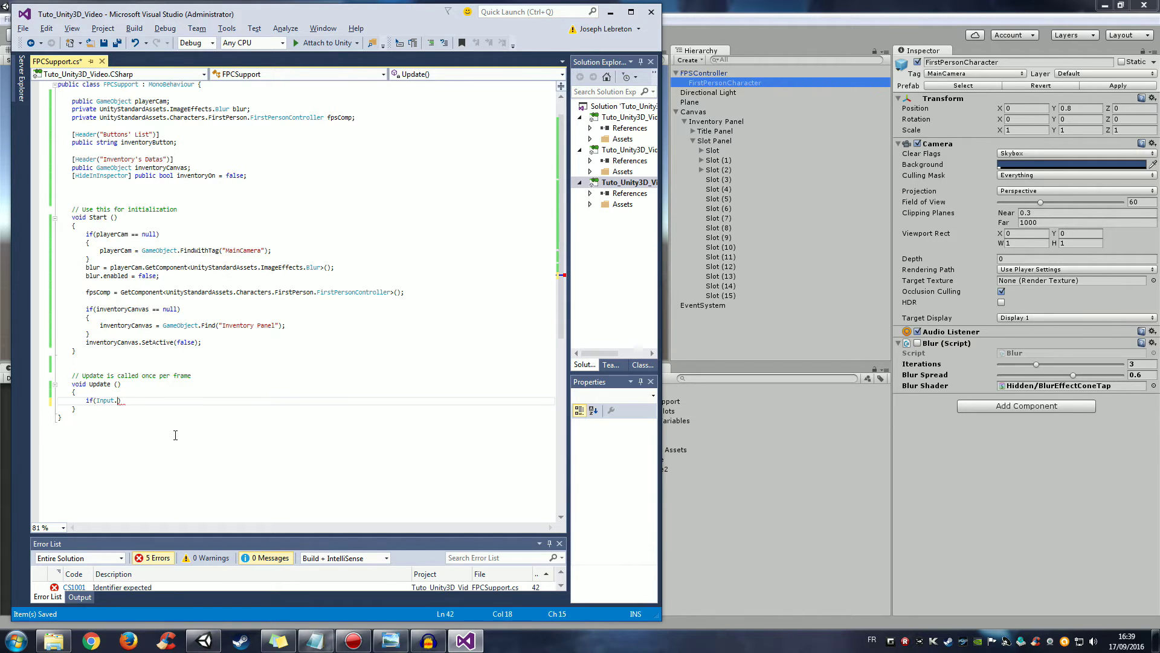
pyautogui.write('Get')
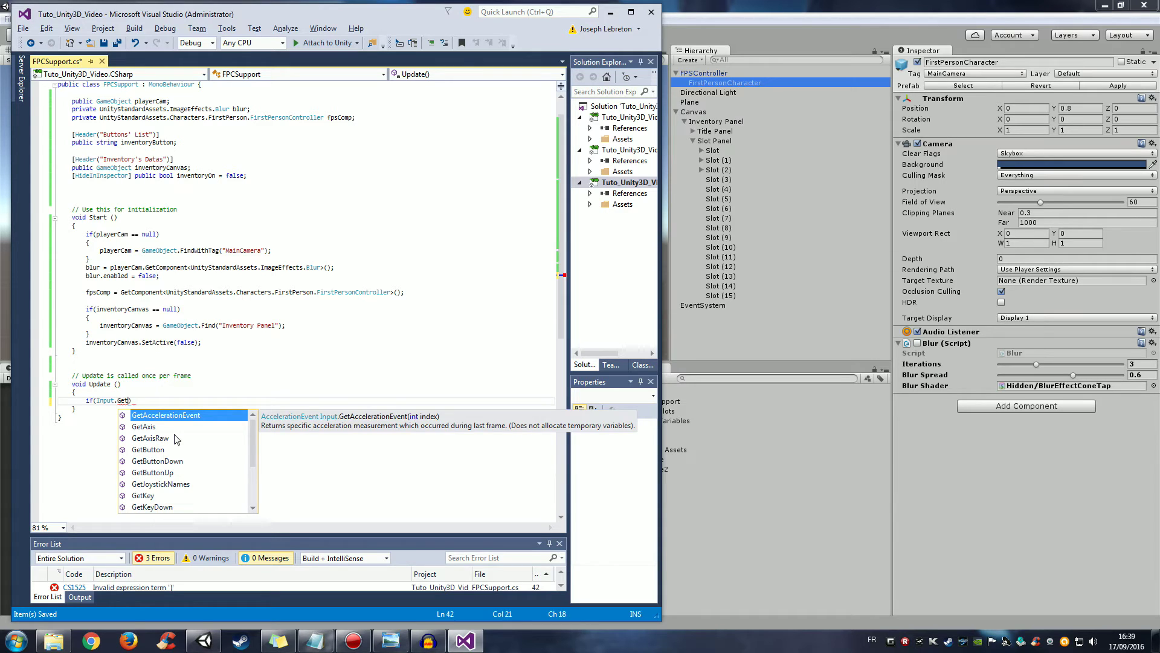
pyautogui.write('Button')
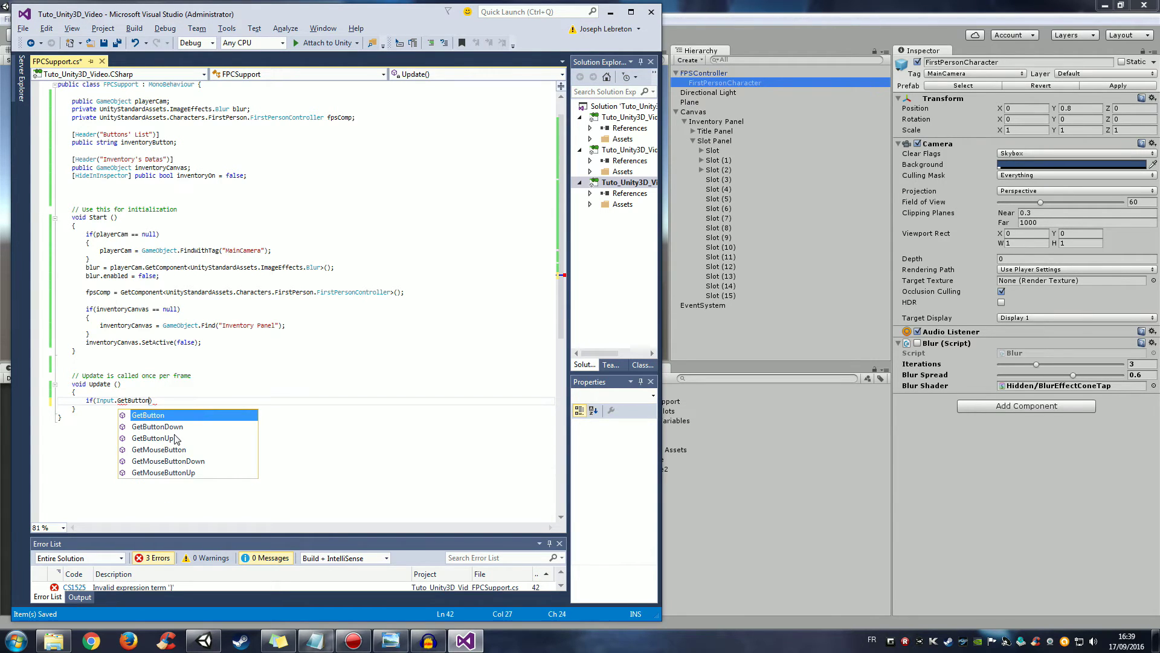
pyautogui.write('Dow')
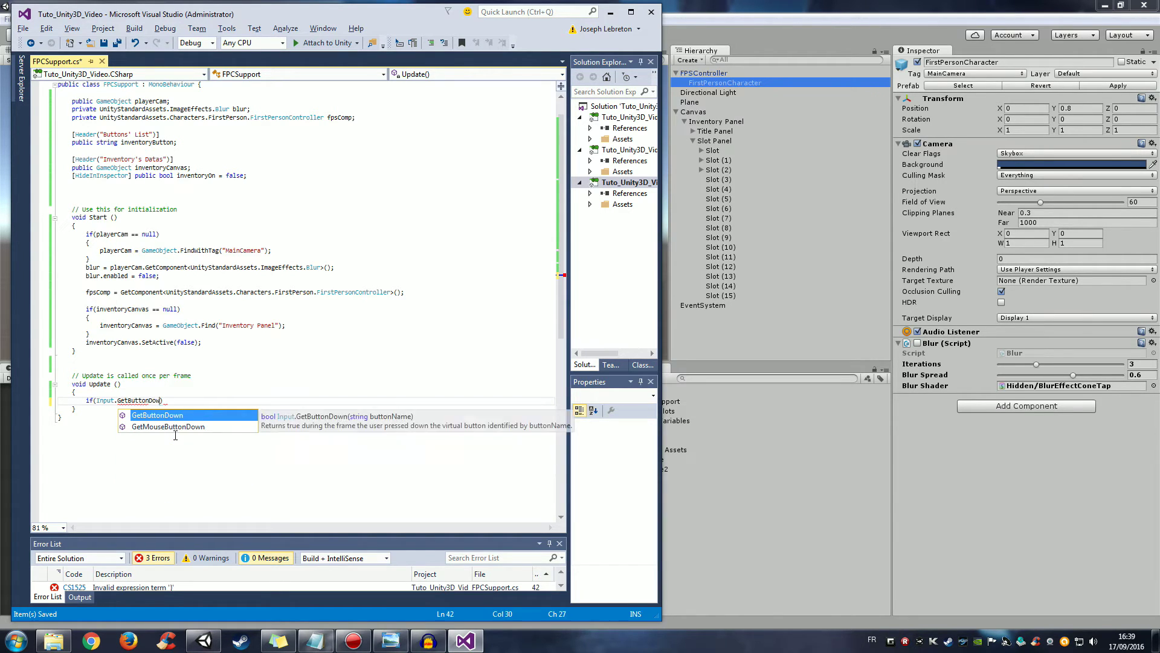
pyautogui.press('Tab')
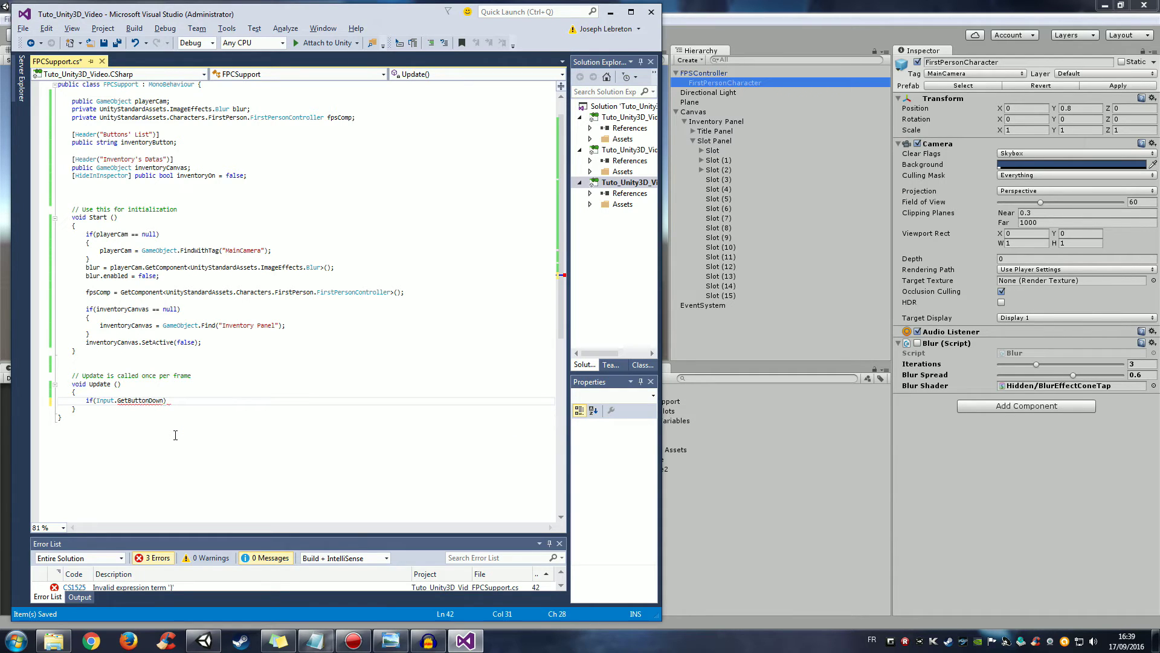
pyautogui.press('BackSpace')
pyautogui.press('BackSpace')
pyautogui.press('BackSpace')
pyautogui.press('BackSpace')
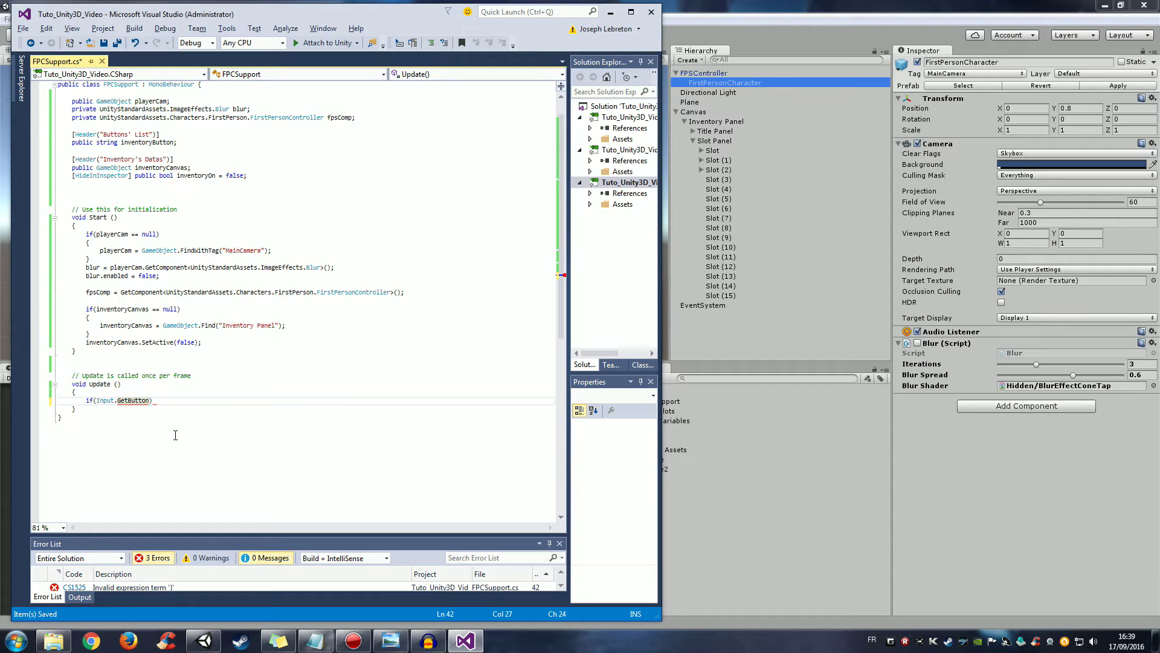
# Step: Finish the if condition as Input.GetButtonDown(inventoryButton) and open an empty block under it
pyautogui.write('Do')
pyautogui.write('wn')
pyautogui.write('(inven')
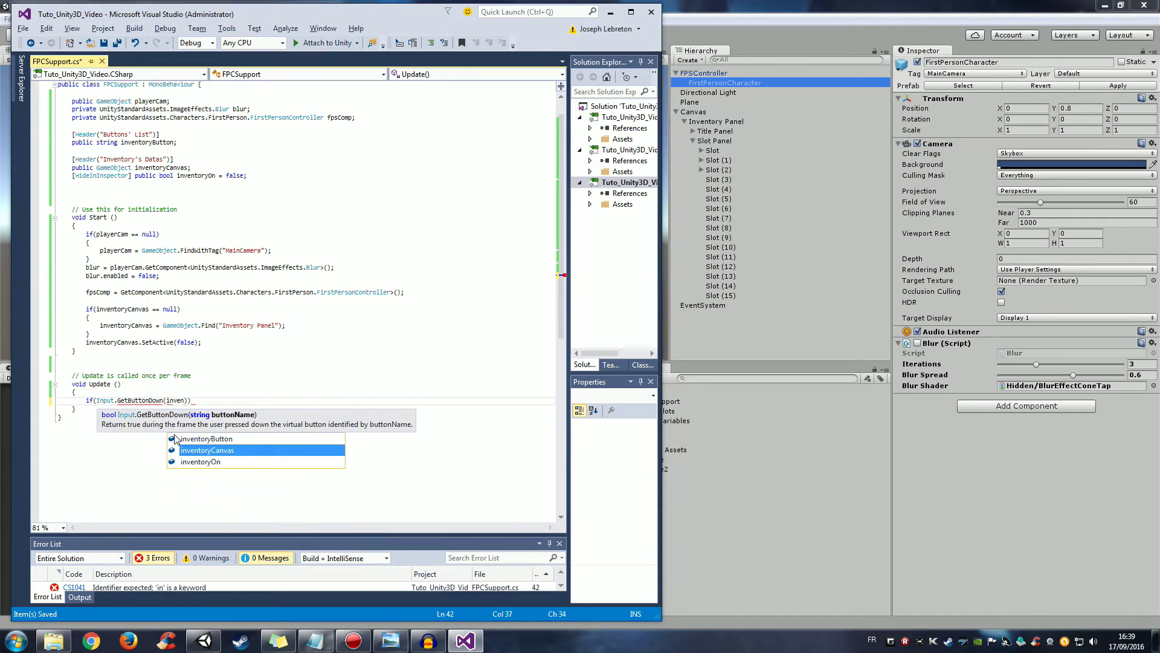
pyautogui.write('t')
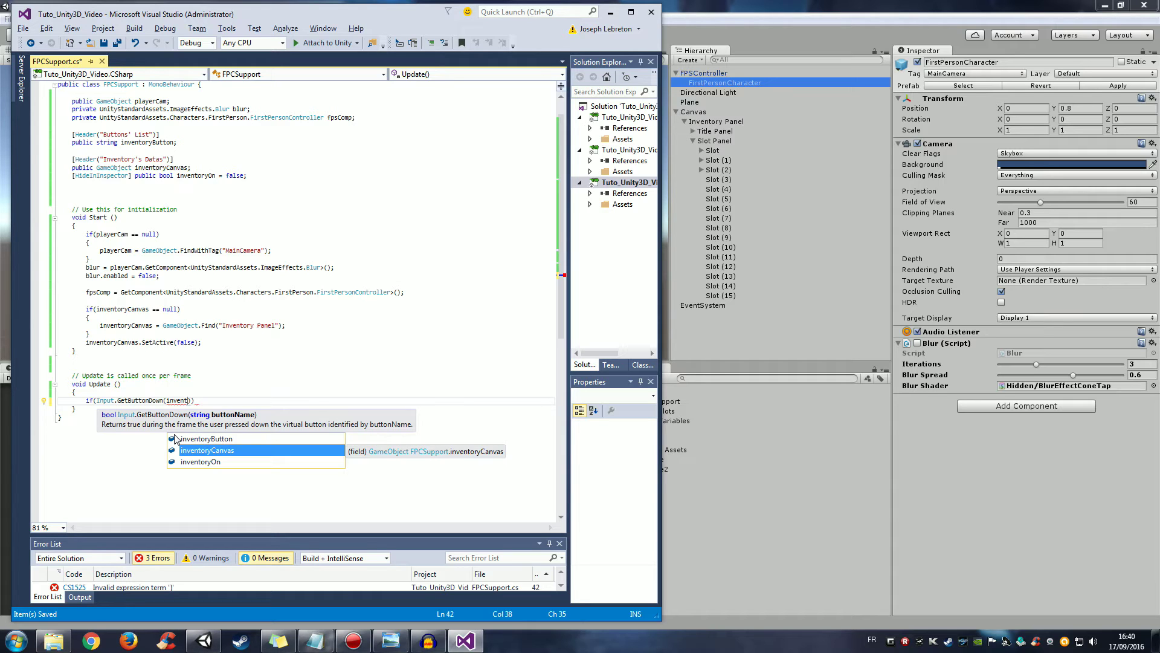
pyautogui.write('ory')
pyautogui.doubleClick(216, 438)
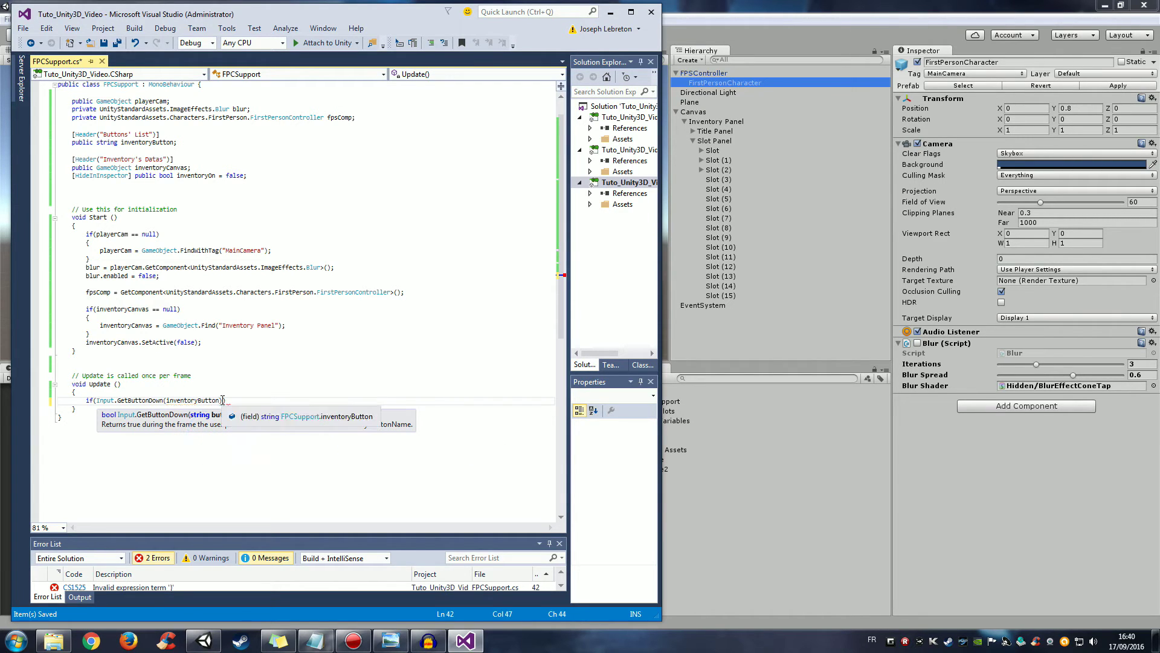
pyautogui.write(')')
pyautogui.click(229, 400)
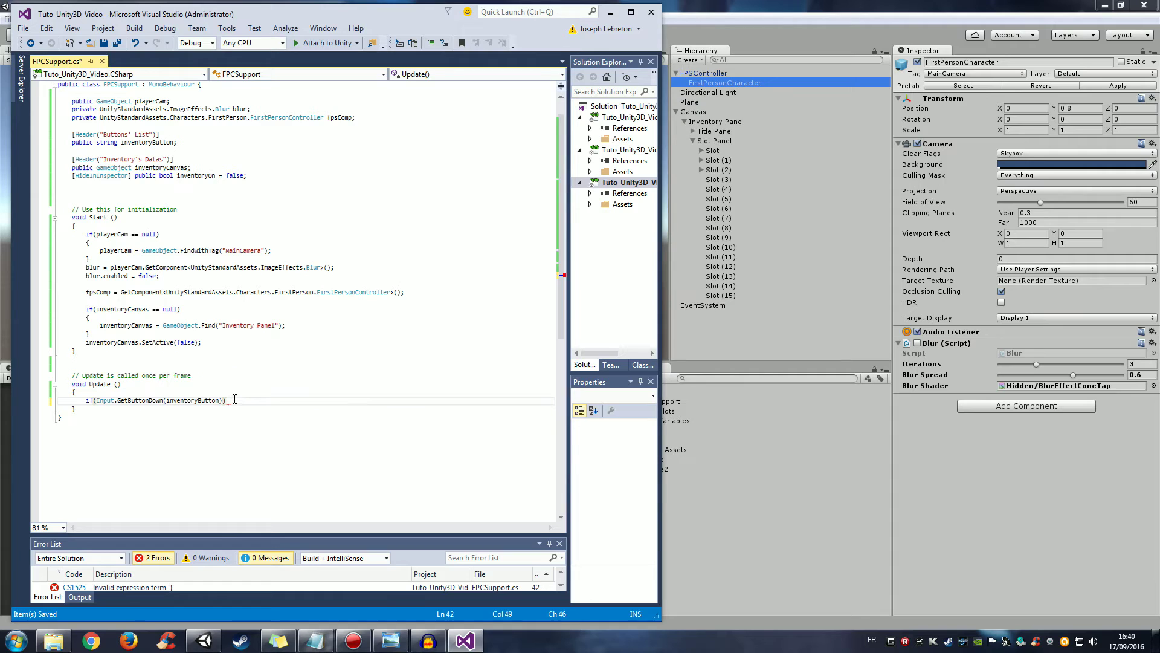
pyautogui.press('Return')
pyautogui.press('BackSpace')
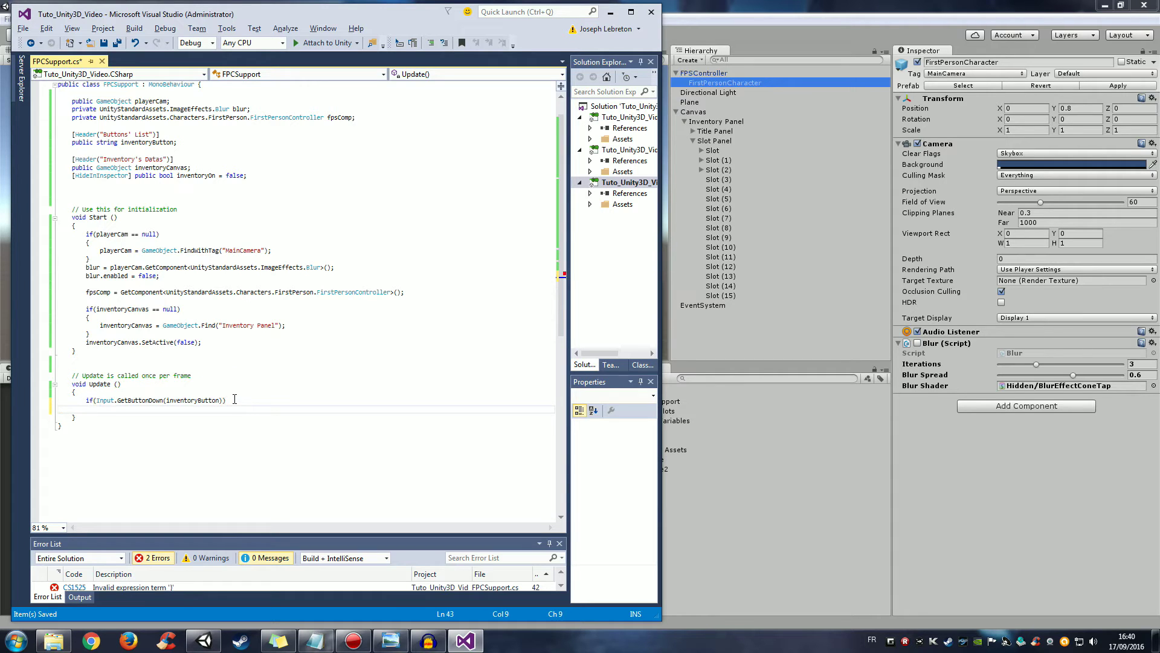
pyautogui.write('{ }')
pyautogui.press('Return')
pyautogui.write('{')
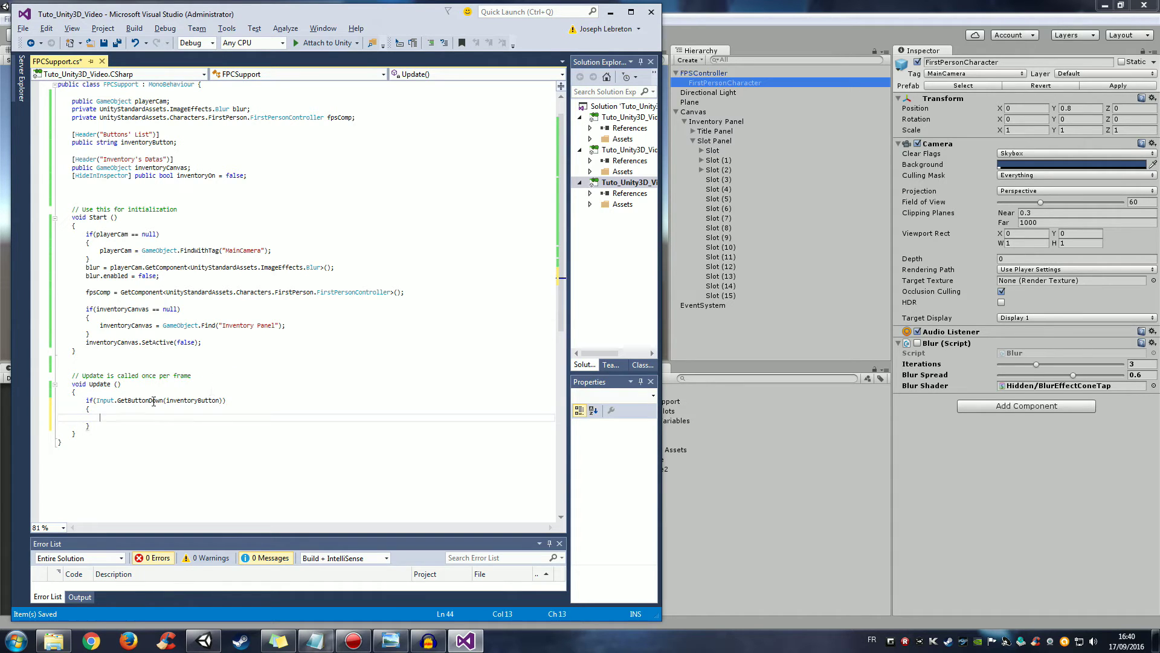
# Step: Save FPCSupport.cs and move the caret to the end of the Update method
pyautogui.scroll(-2, 186, 409)
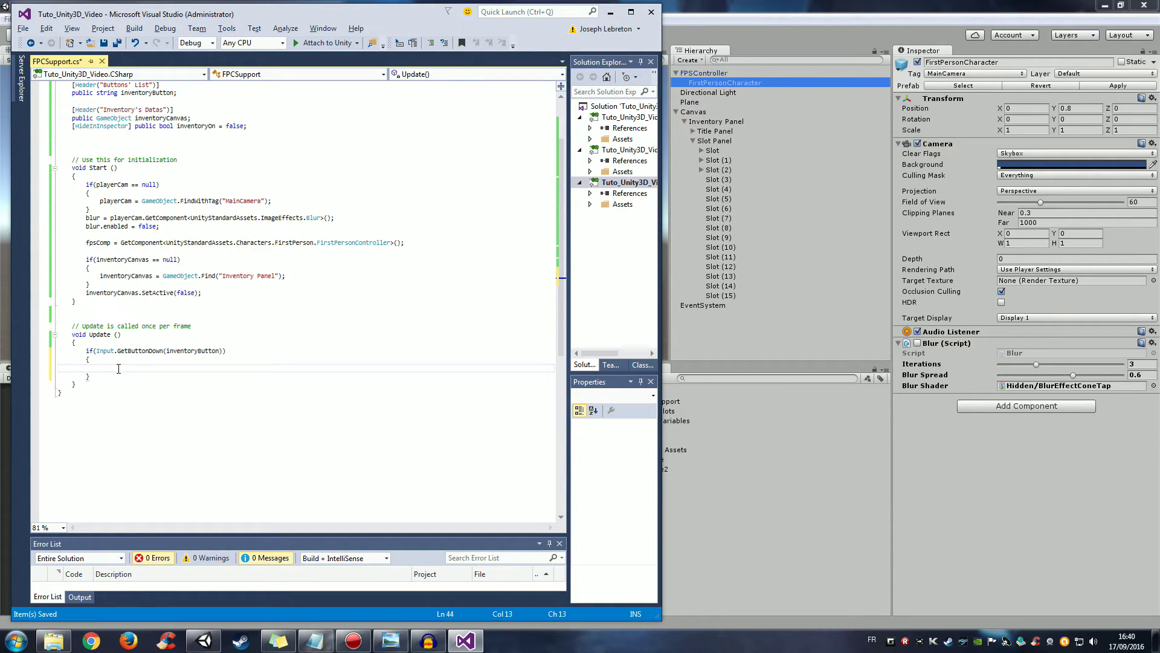
pyautogui.hotkey('ctrl', 's')
pyautogui.scroll(-1, 122, 382)
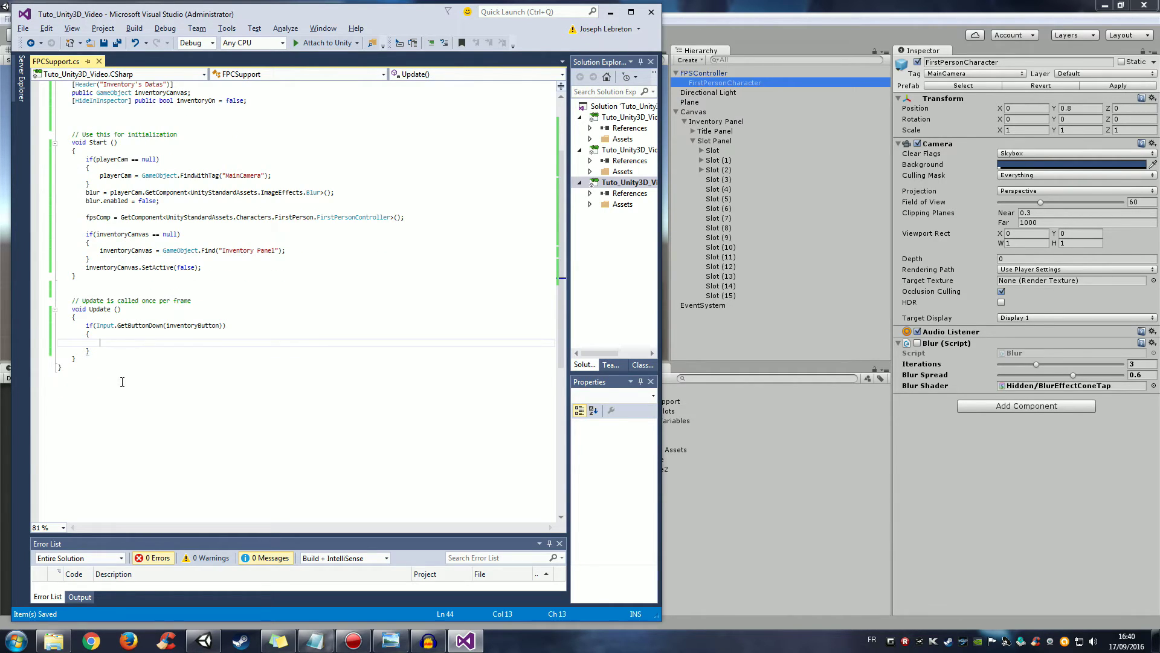
pyautogui.click(107, 338)
pyautogui.click(104, 342)
pyautogui.click(77, 359)
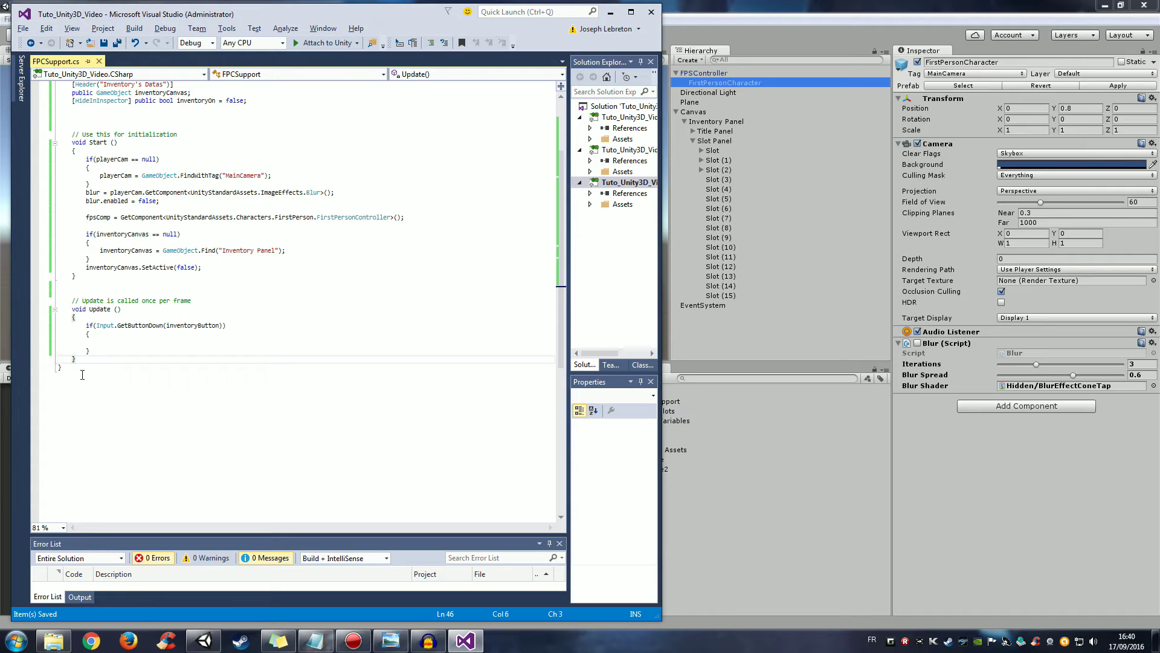
# Step: Declare an empty void ShowOrHideInventory() method below Update and save
pyautogui.press('Return')
pyautogui.press('Return')
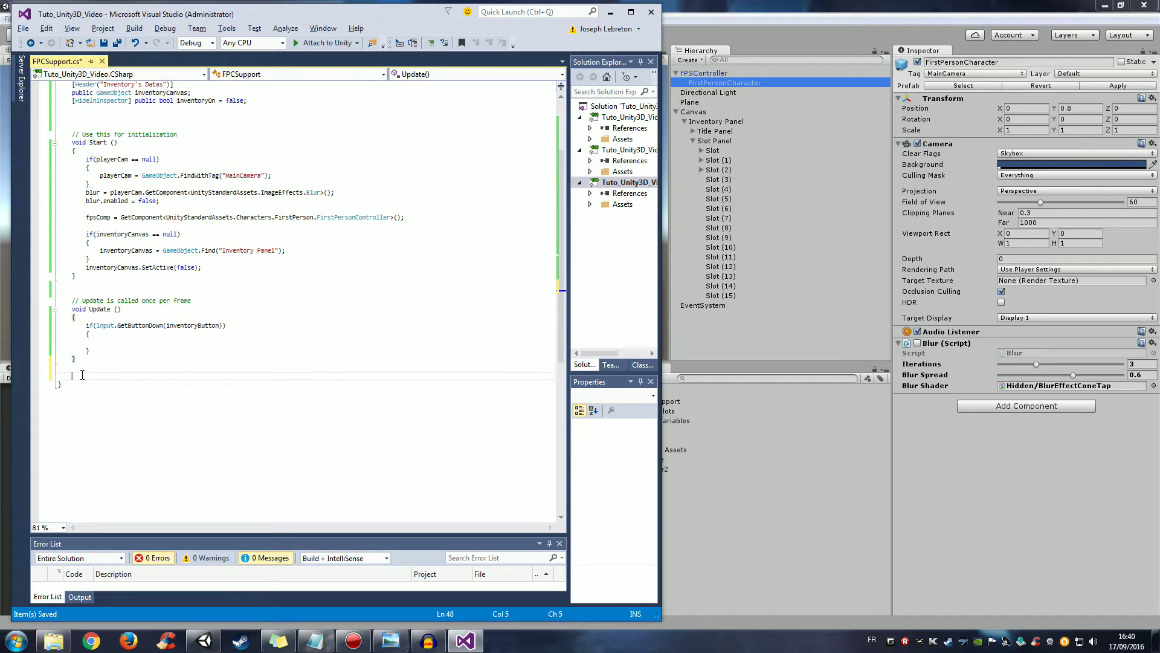
pyautogui.press('Return')
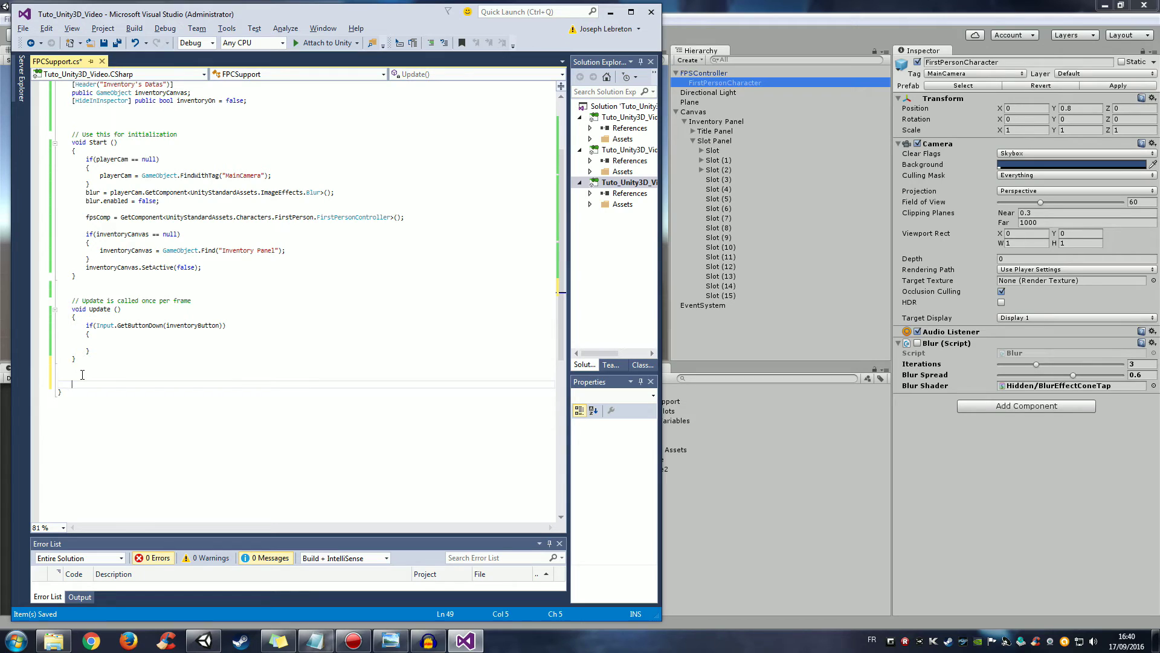
pyautogui.write('void')
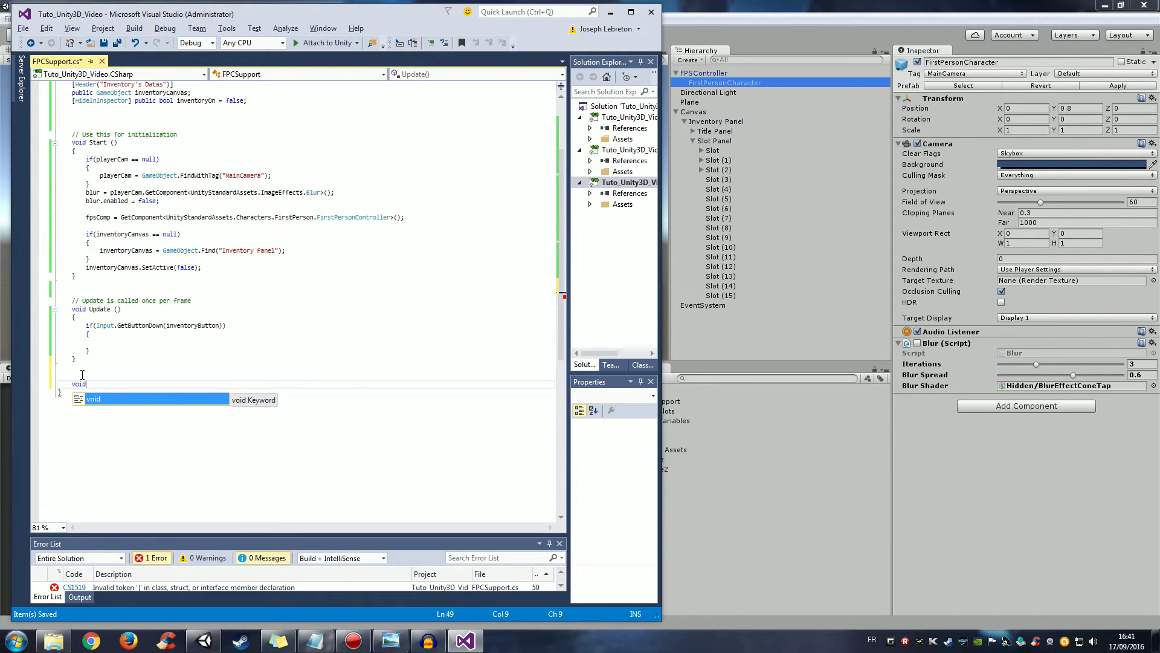
pyautogui.write(' Sho')
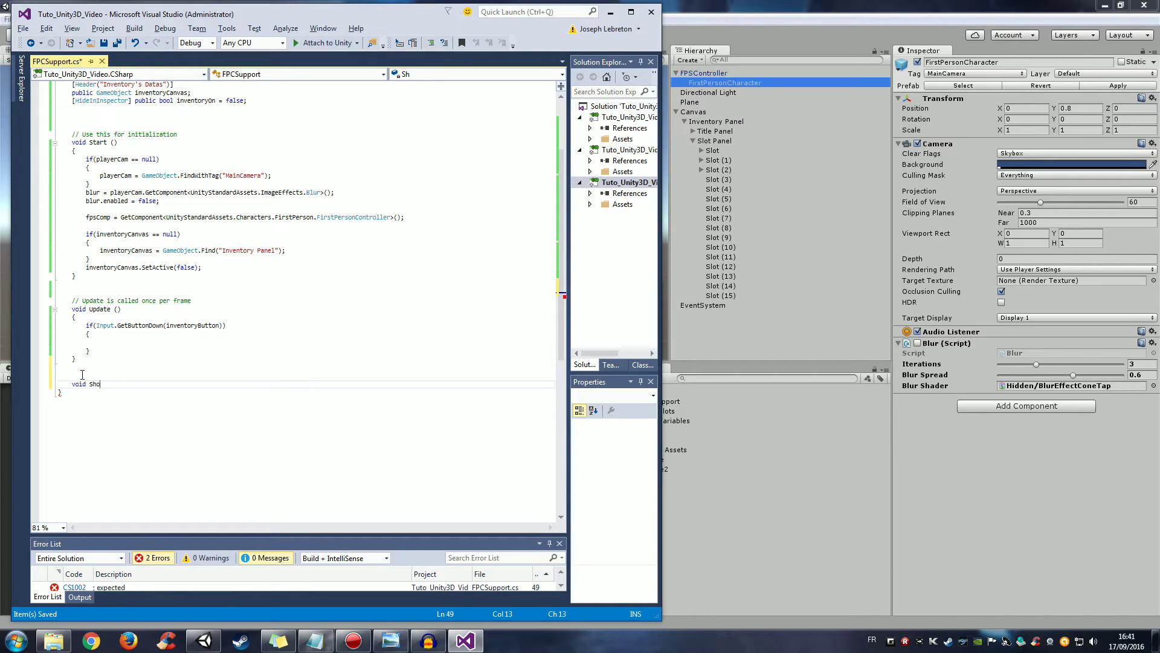
pyautogui.write('wOr')
pyautogui.write('HideInv')
pyautogui.write('entory(')
pyautogui.write(')')
pyautogui.press('Return')
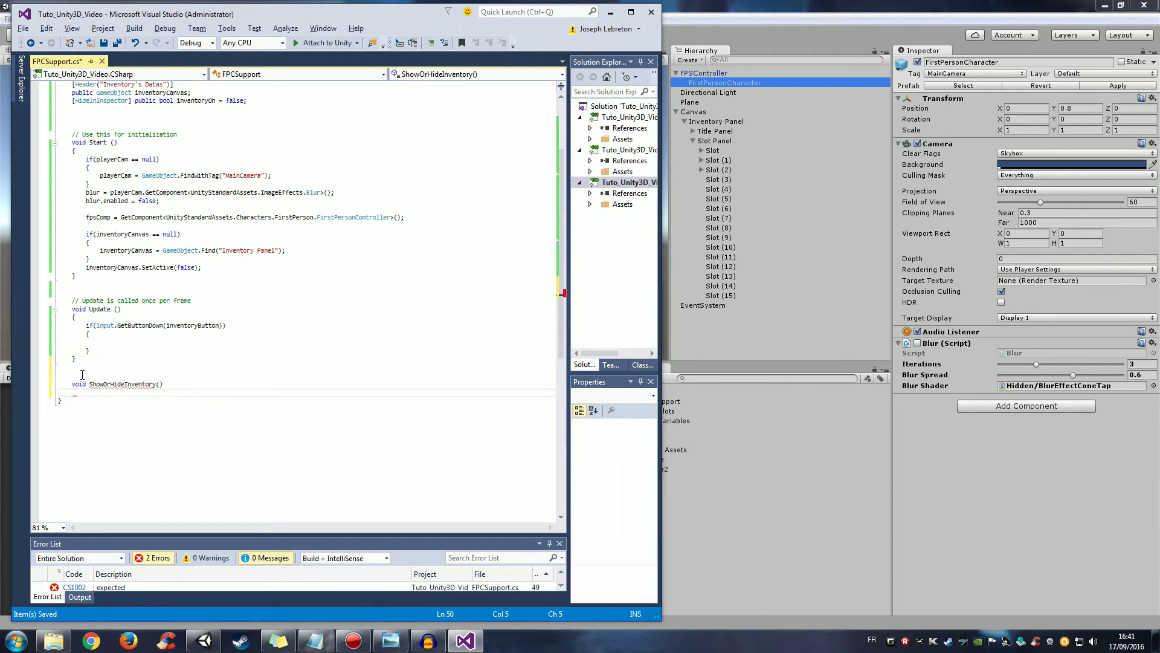
pyautogui.write('{ }')
pyautogui.press('Return')
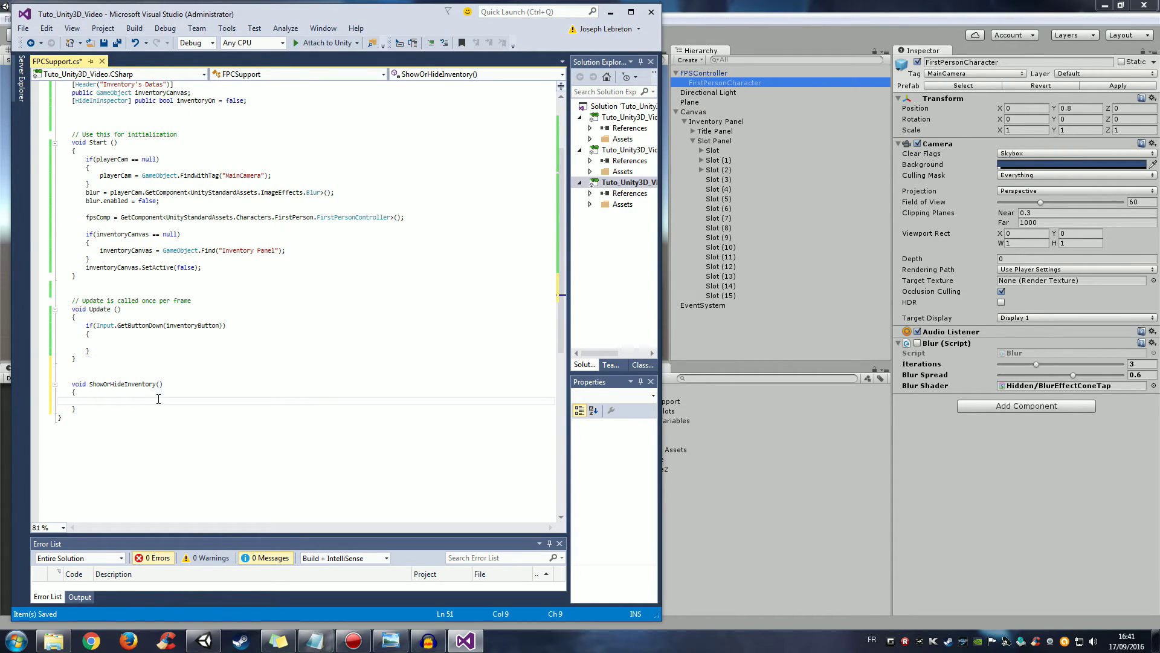
pyautogui.scroll(-1, 159, 399)
pyautogui.hotkey('ctrl', 's')
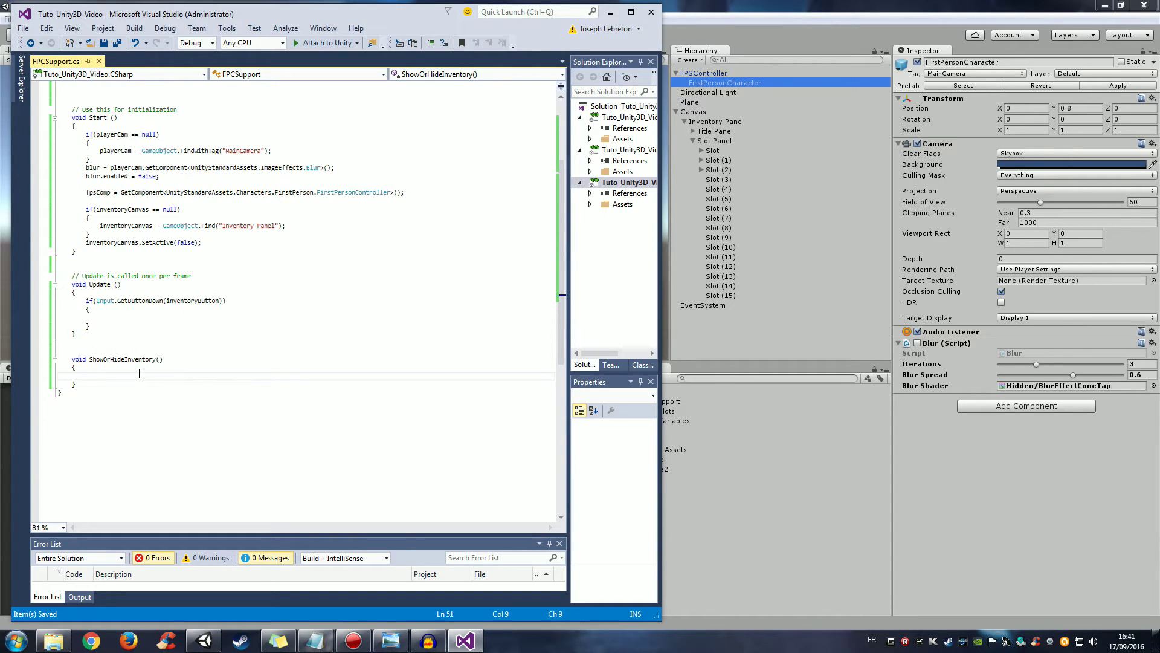
# Step: Call ShowOrHideInventory(); inside the inventoryButton if block and save the script
pyautogui.moveTo(163, 359); pyautogui.dragTo(90, 361)
pyautogui.hotkey('ctrl', 'c')
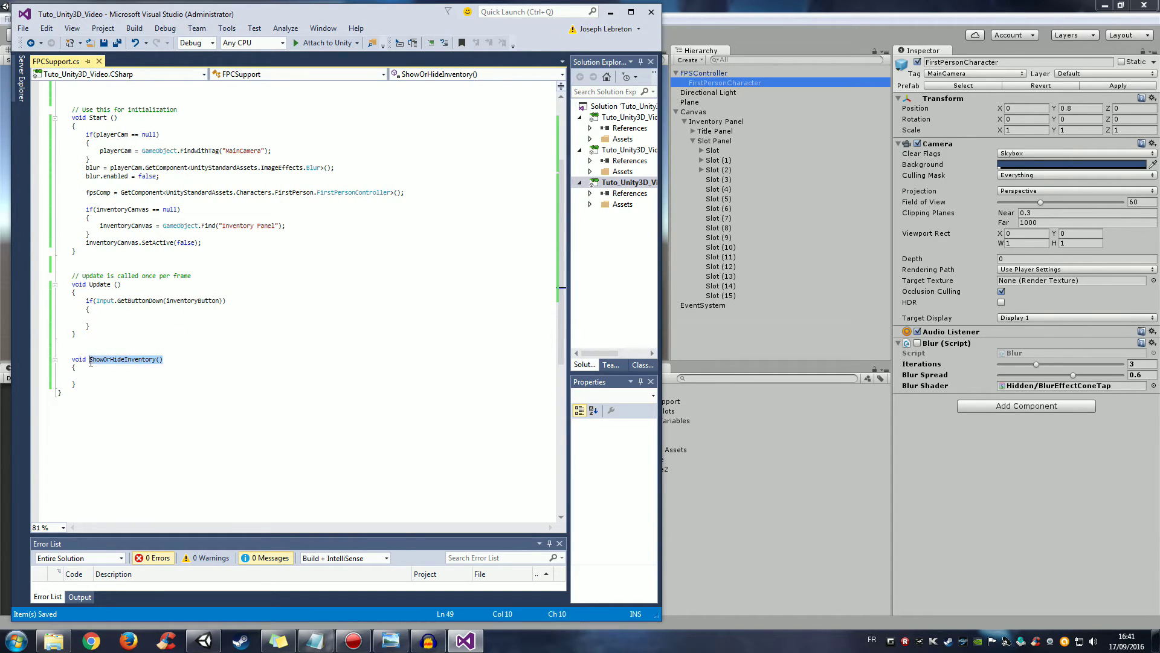
pyautogui.click(119, 317)
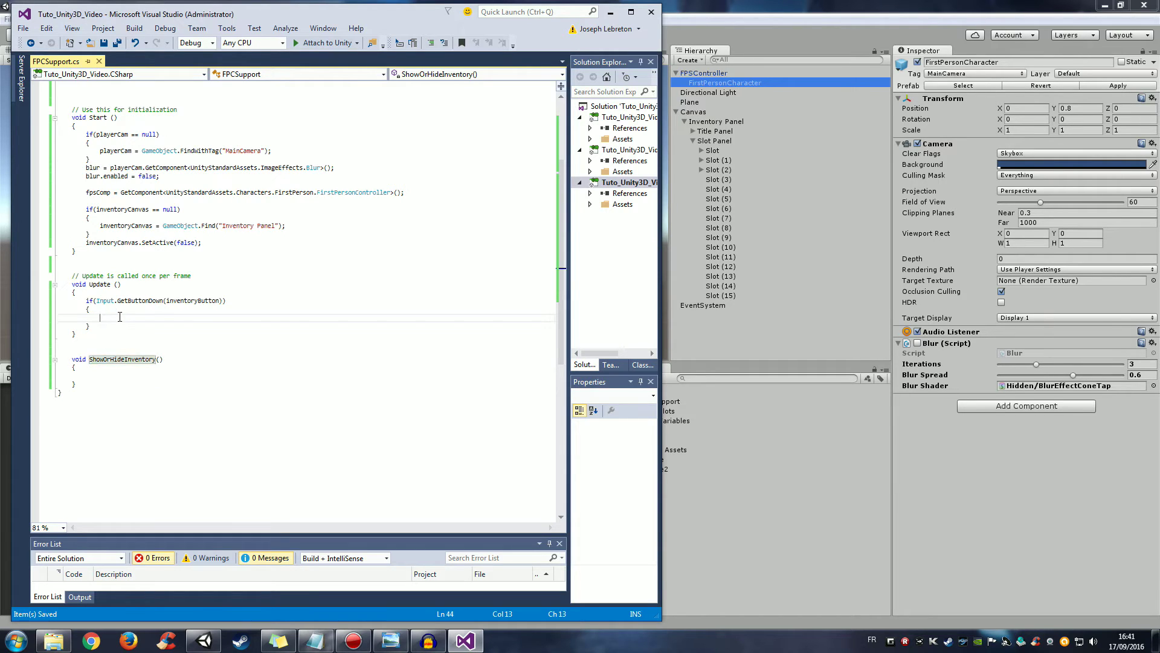
pyautogui.hotkey('ctrl', 'v')
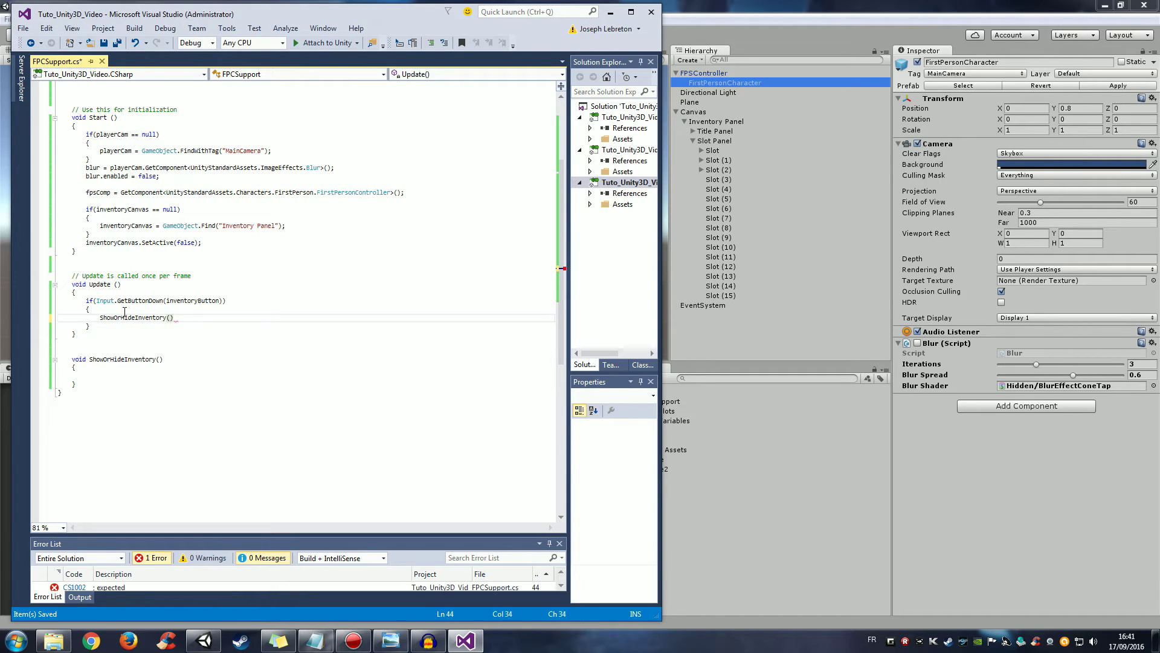
pyautogui.write(';')
pyautogui.hotkey('ctrl', 's')
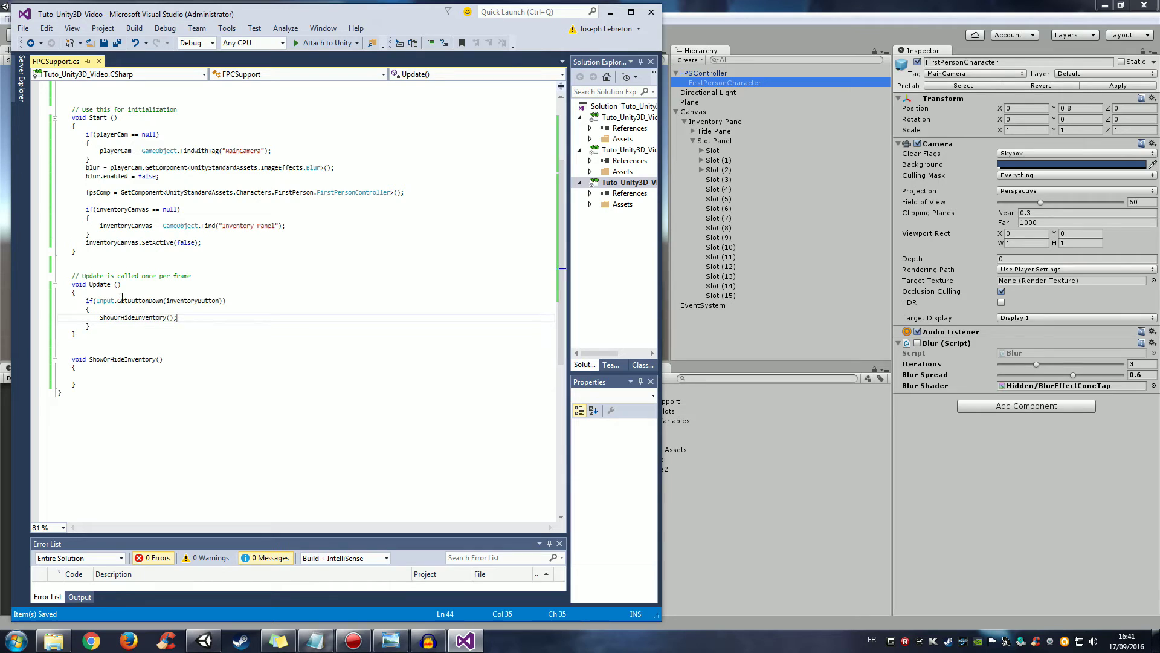
pyautogui.click(131, 301)
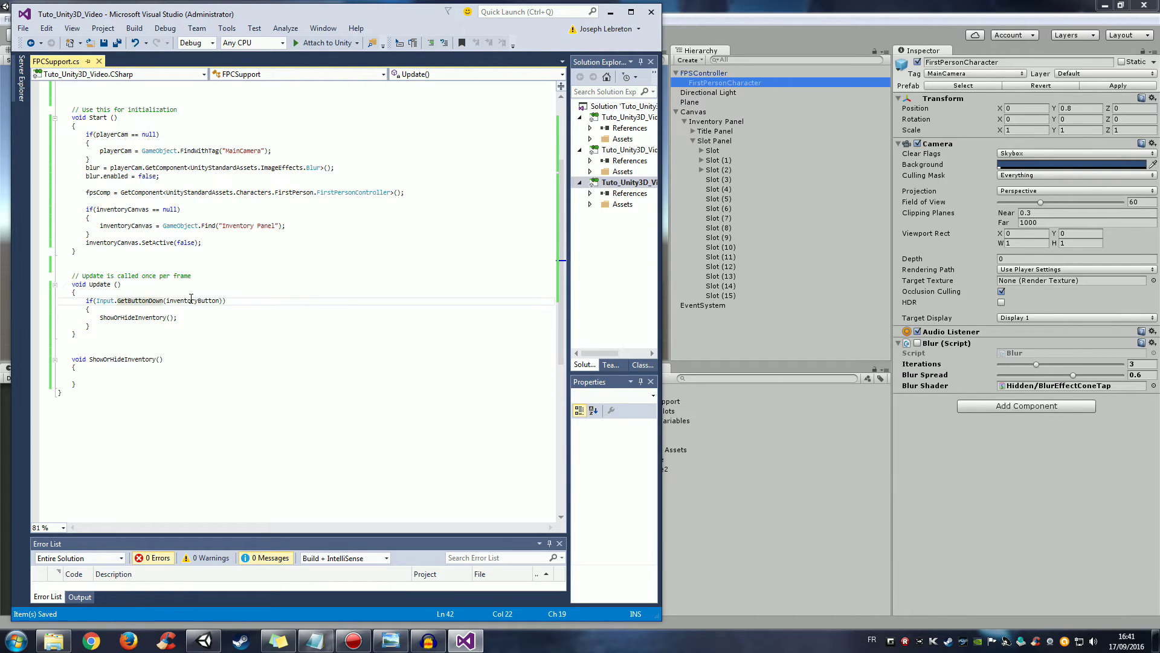
pyautogui.click(104, 359)
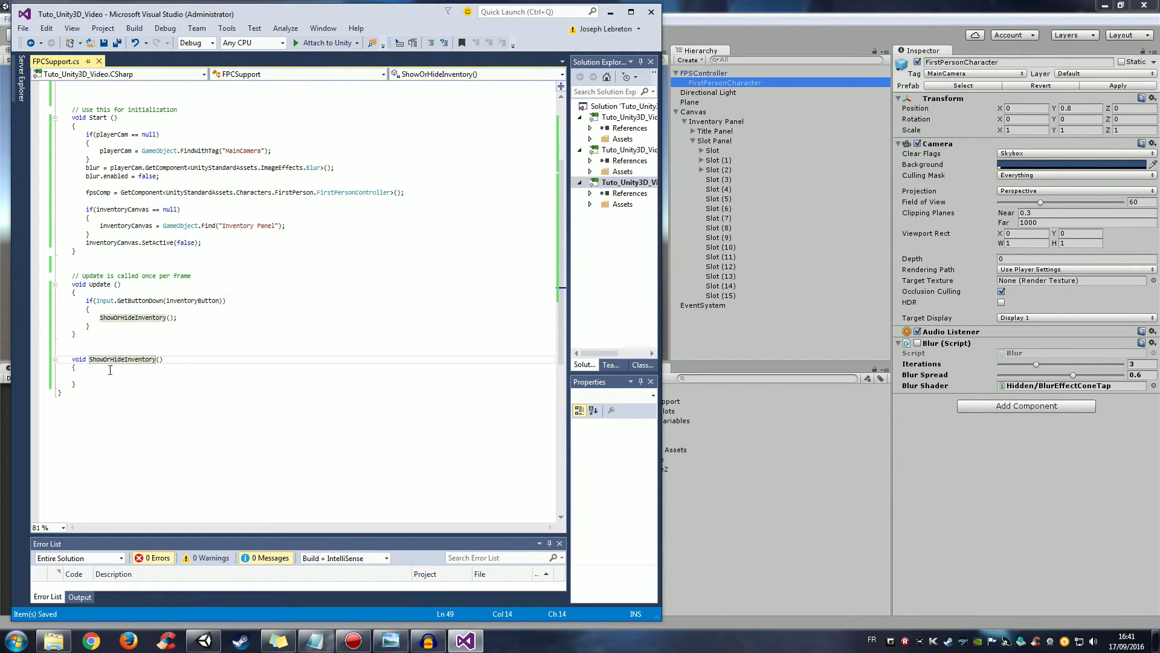
pyautogui.click(118, 376)
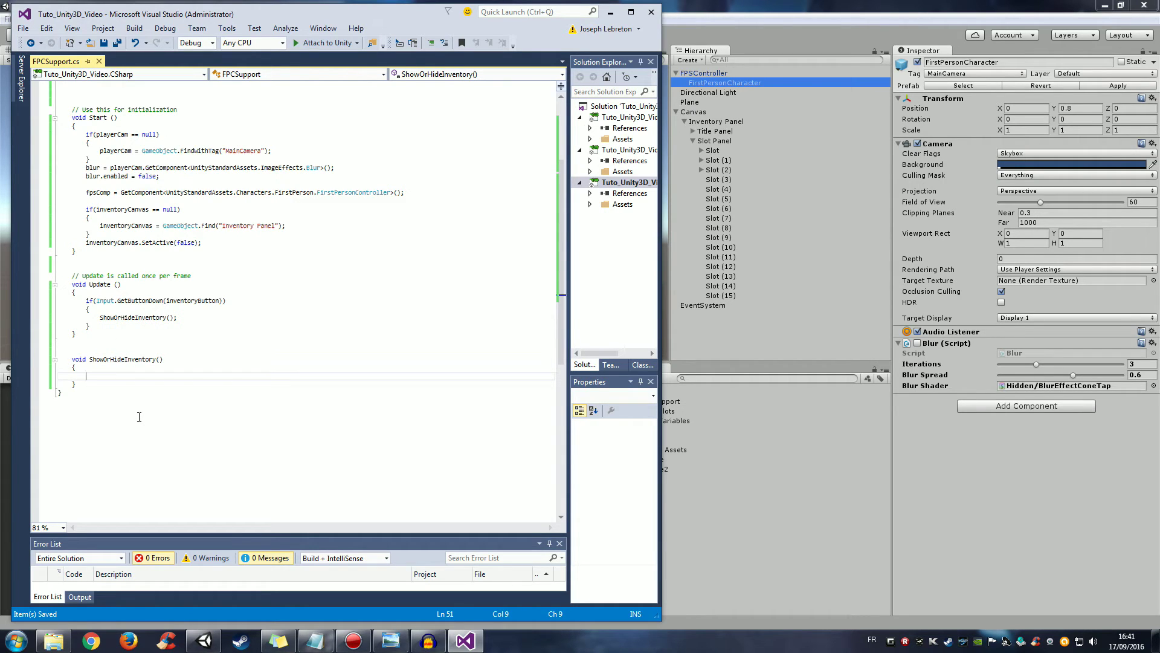
# Step: Copy the inventoryOn field name into the ShowOrHideInventory body
pyautogui.scroll(4, 140, 476)
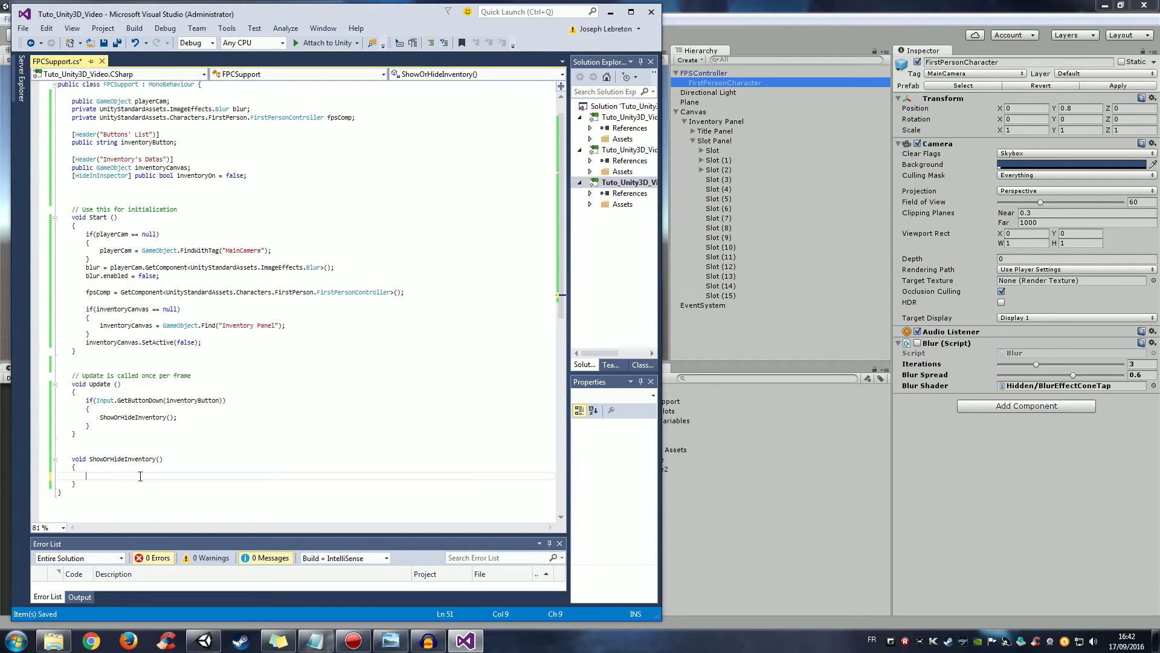
pyautogui.doubleClick(201, 178)
pyautogui.hotkey('ctrl', 'c')
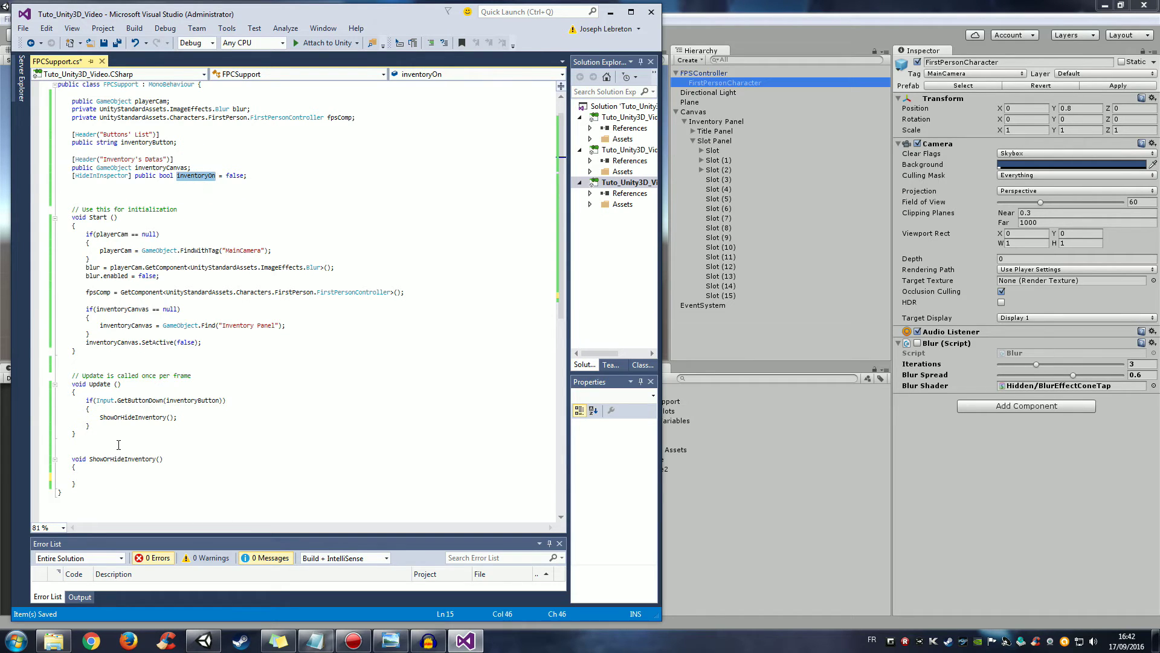
pyautogui.click(119, 475)
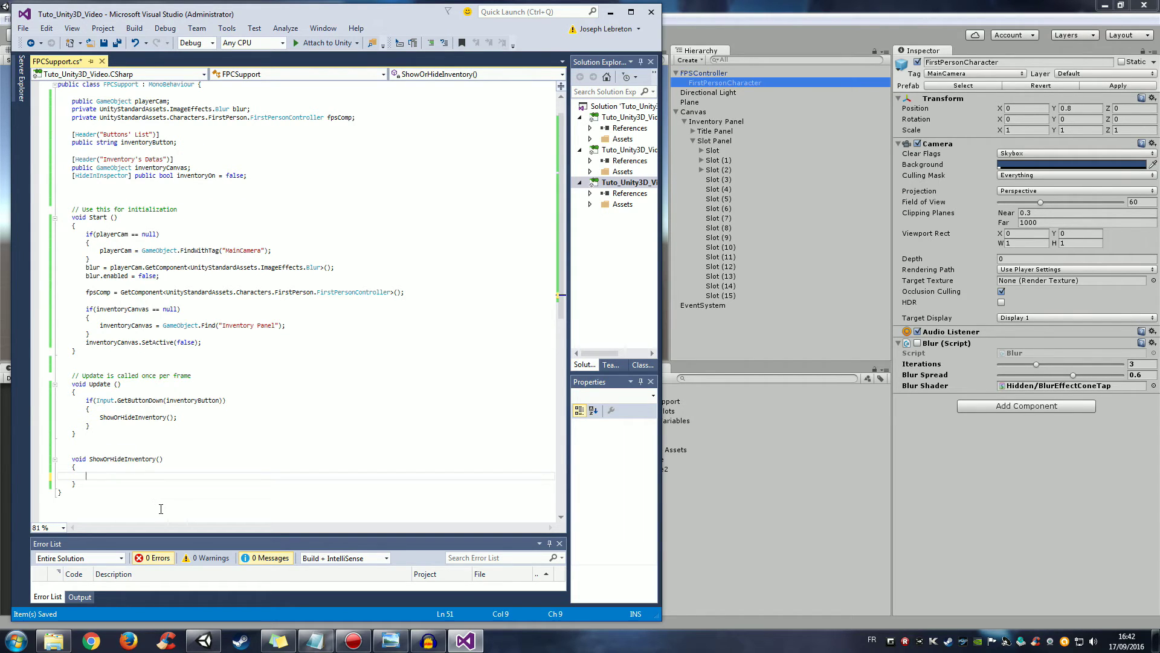
pyautogui.hotkey('ctrl', 'v')
pyautogui.click(211, 177)
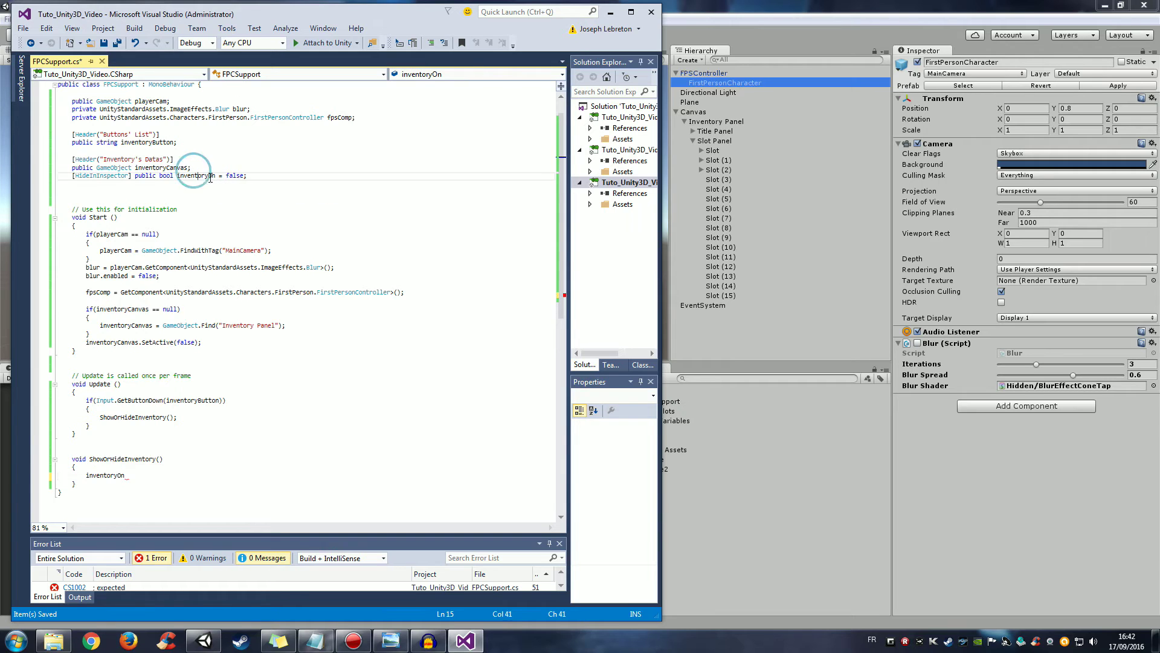
pyautogui.moveTo(247, 176); pyautogui.dragTo(143, 177)
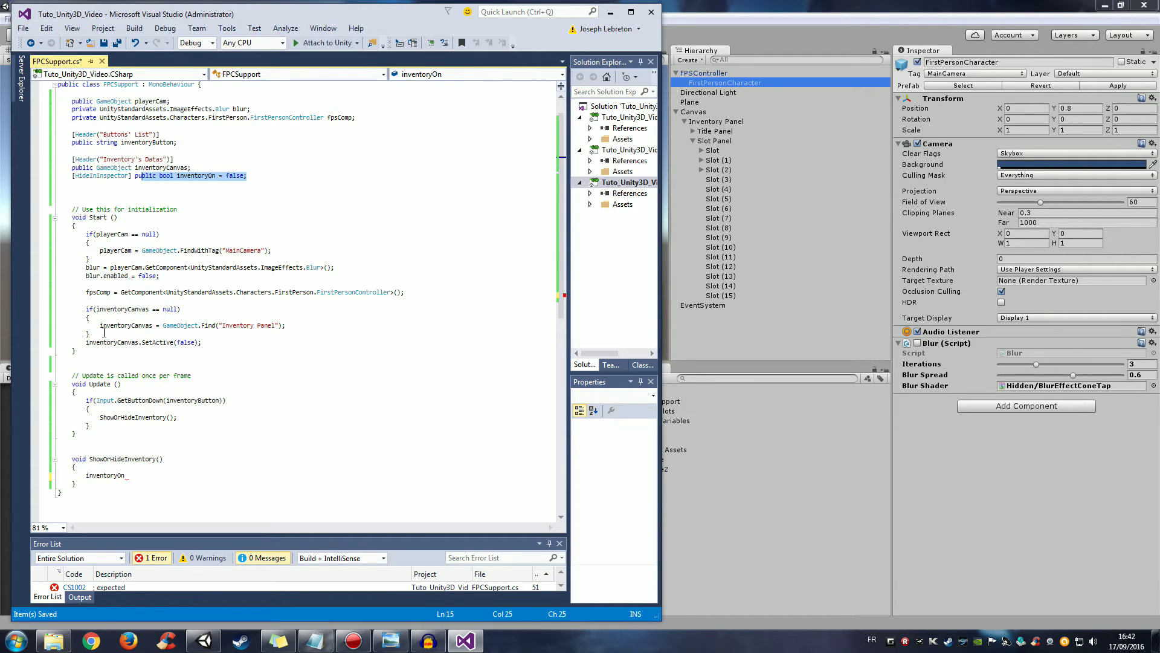
pyautogui.moveTo(205, 343); pyautogui.dragTo(83, 344)
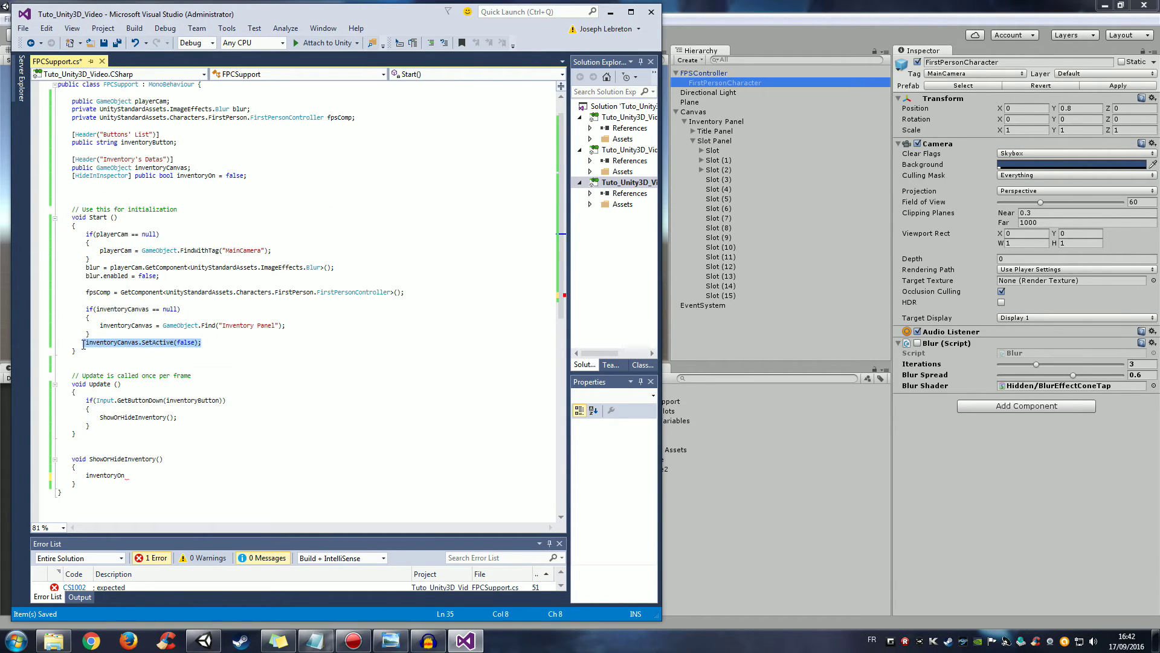
pyautogui.click(209, 168)
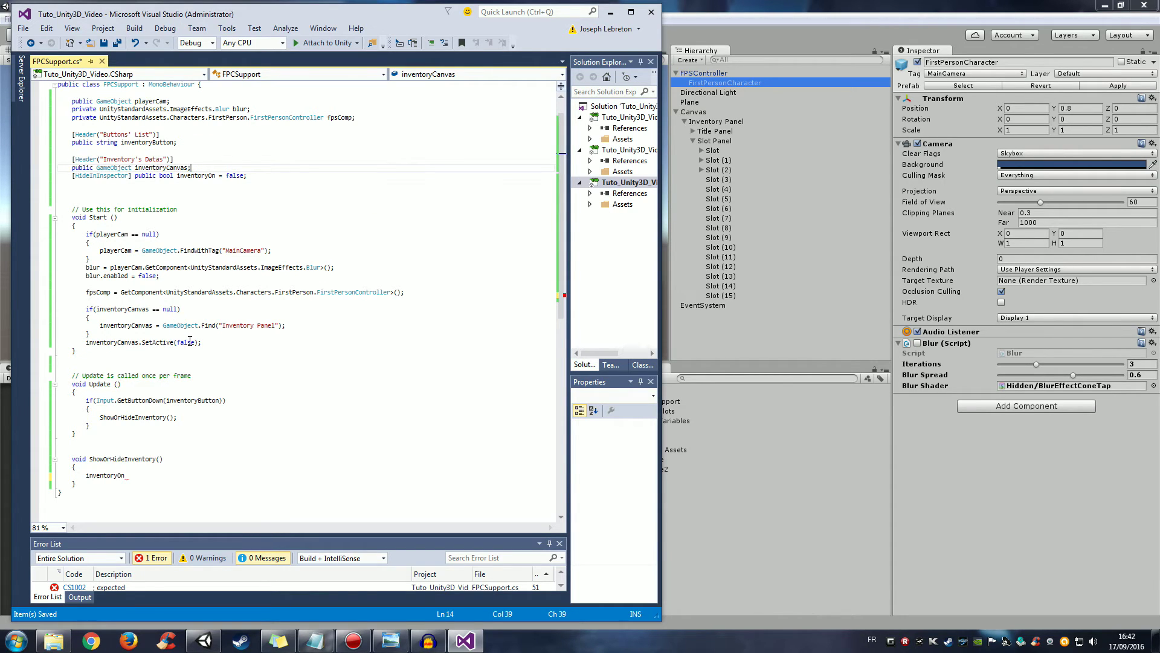
# Step: Complete the statement as inventoryOn = !inventoryOn;
pyautogui.click(128, 475)
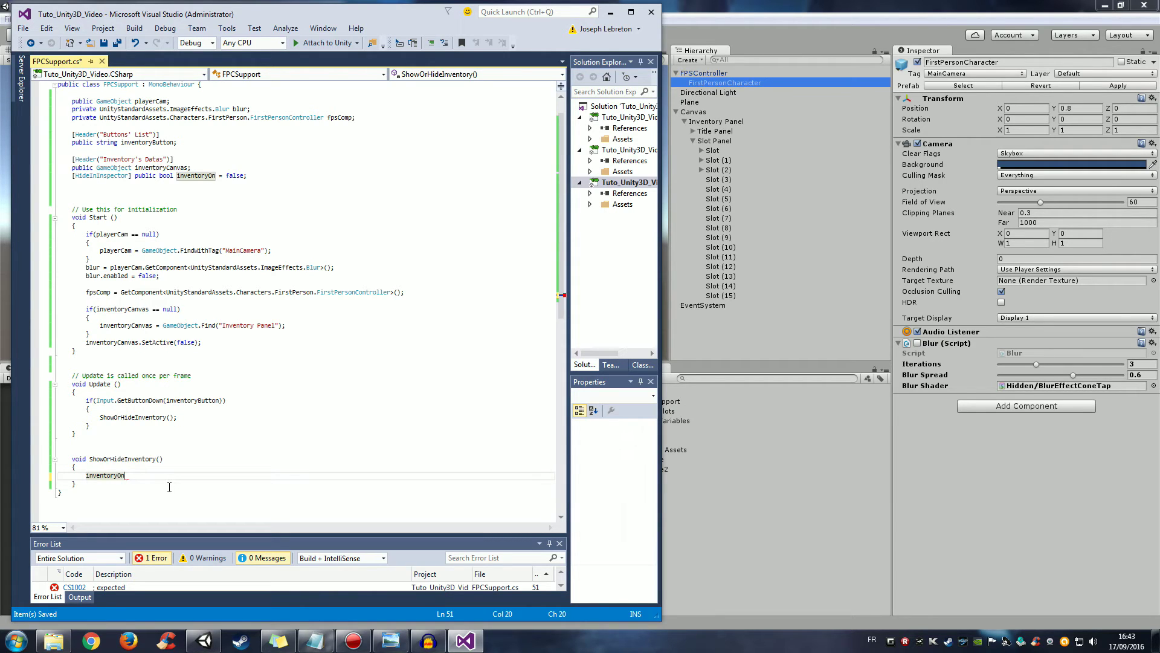
pyautogui.write('=')
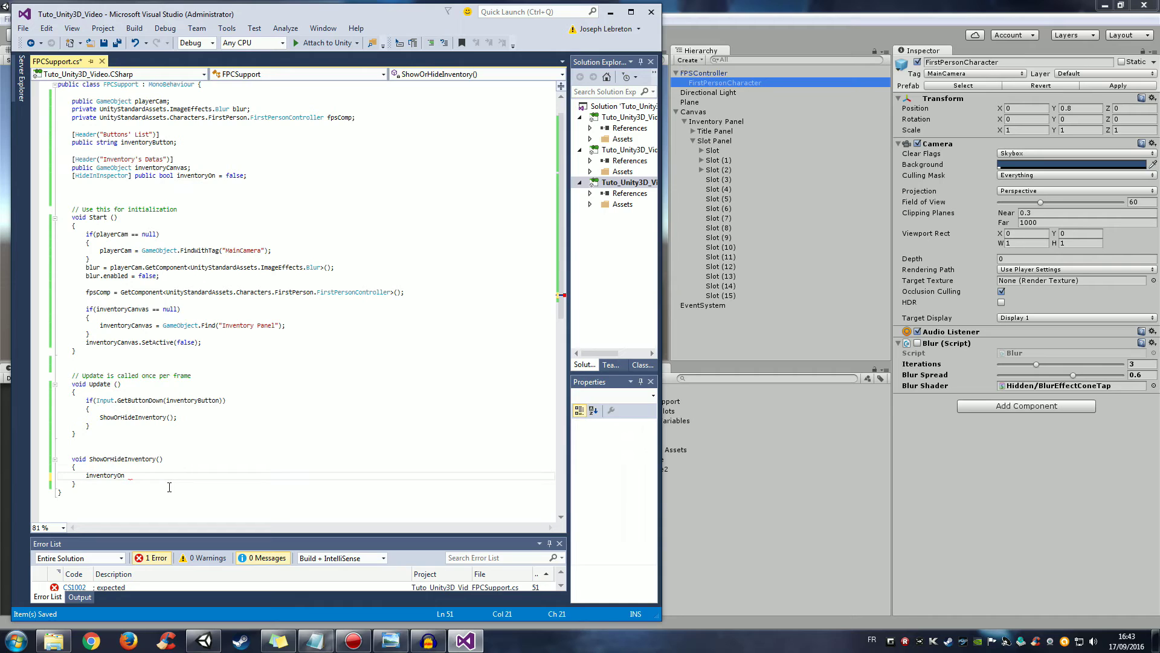
pyautogui.write(' !i')
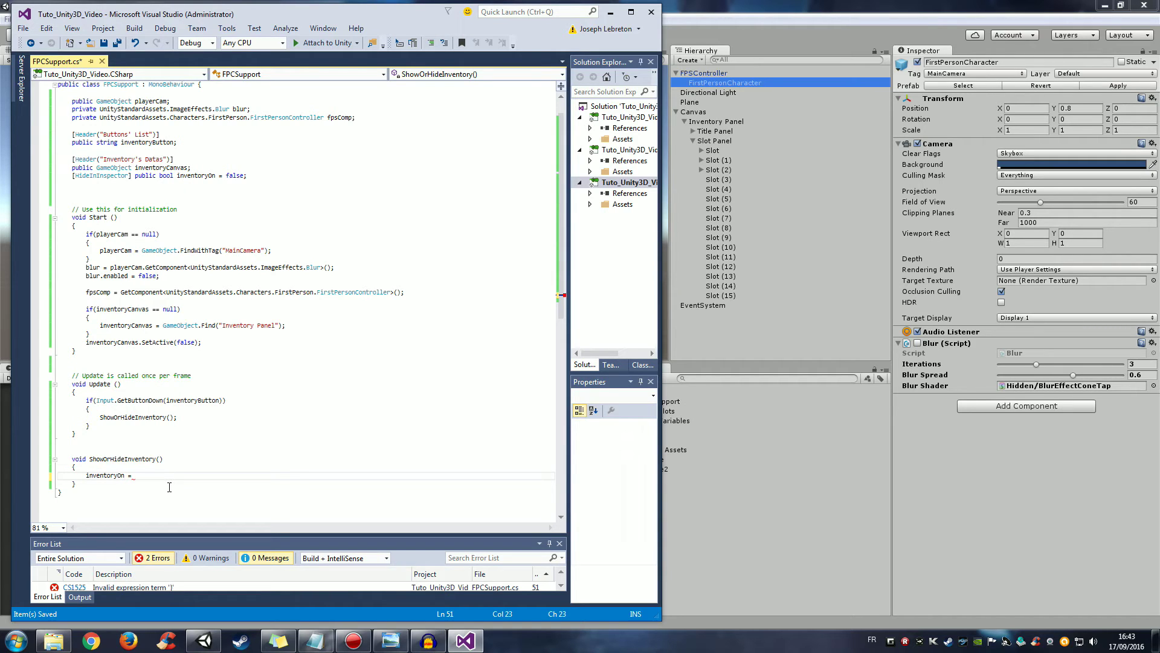
pyautogui.write('nventoryOn')
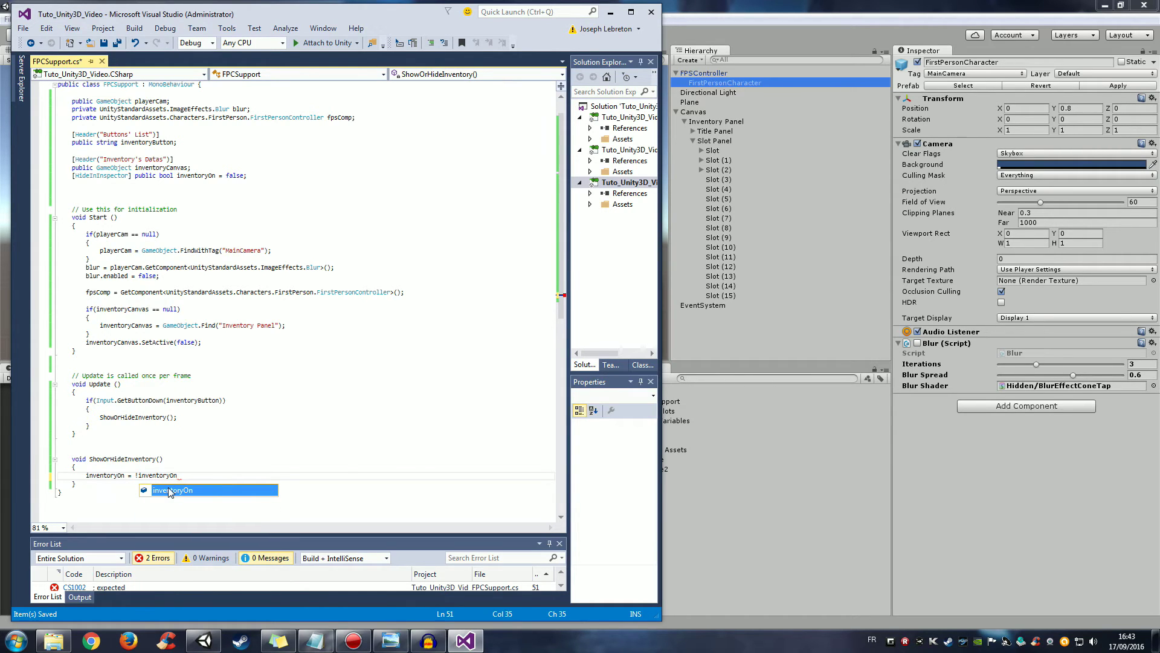
pyautogui.write(';')
pyautogui.click(209, 439)
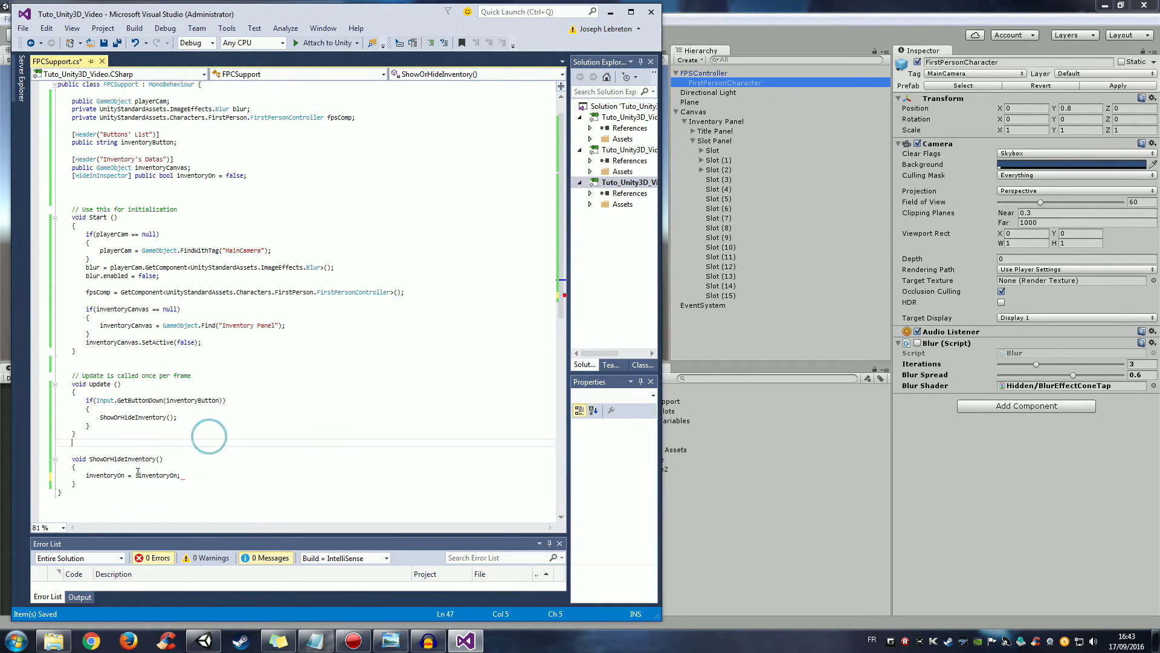
pyautogui.click(100, 475)
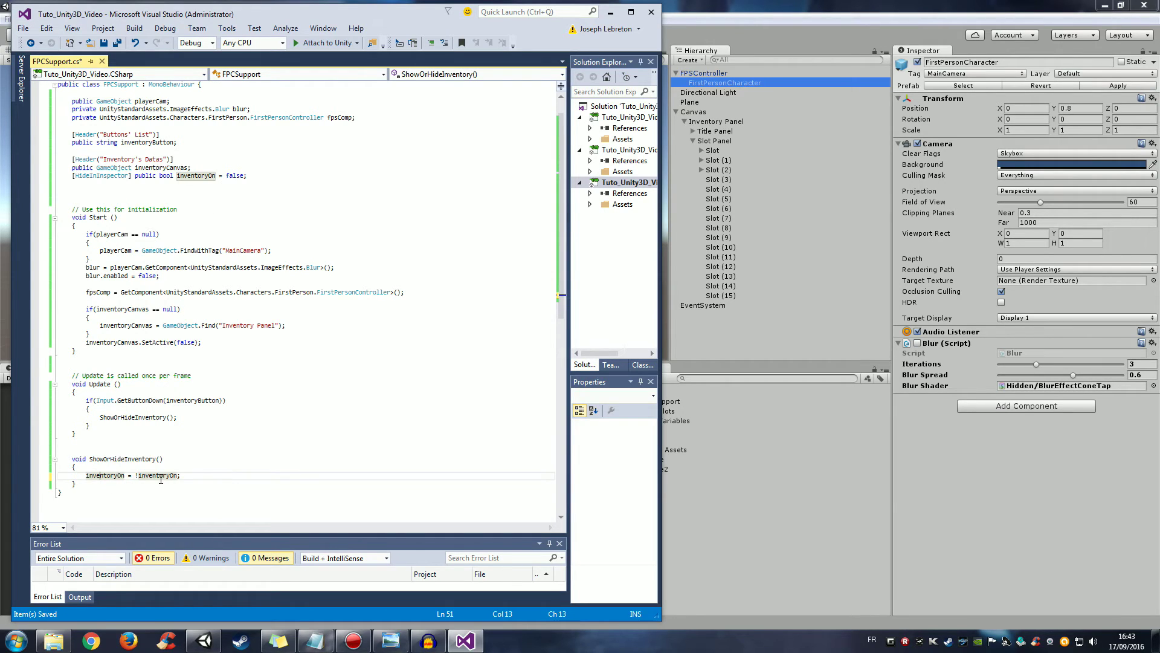
pyautogui.click(137, 475)
pyautogui.moveTo(125, 475); pyautogui.dragTo(87, 476)
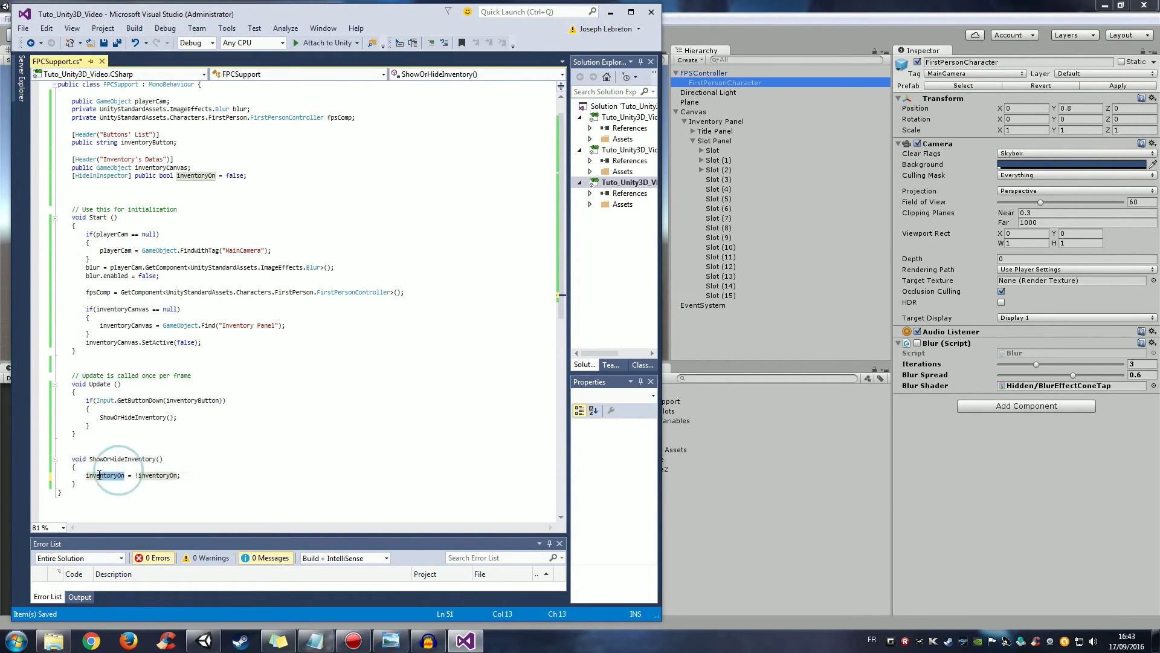
pyautogui.click(138, 475)
# Step: Insert two blank lines above the inventoryOn toggle statement
pyautogui.press('Home')
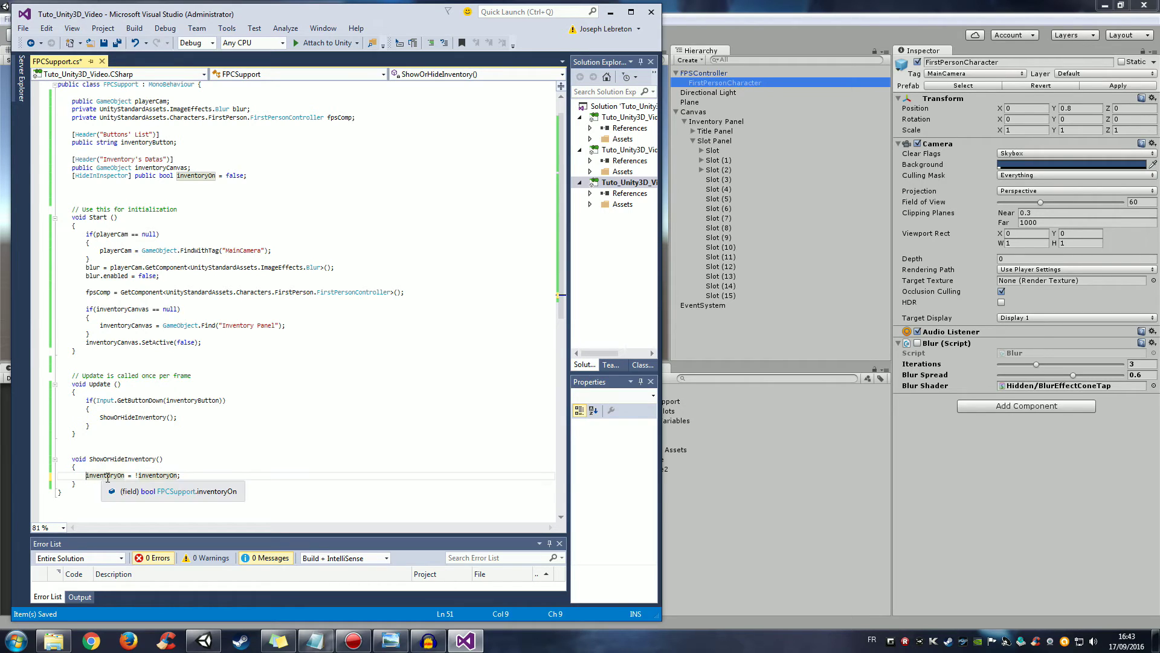
pyautogui.click(151, 476)
pyautogui.press('End')
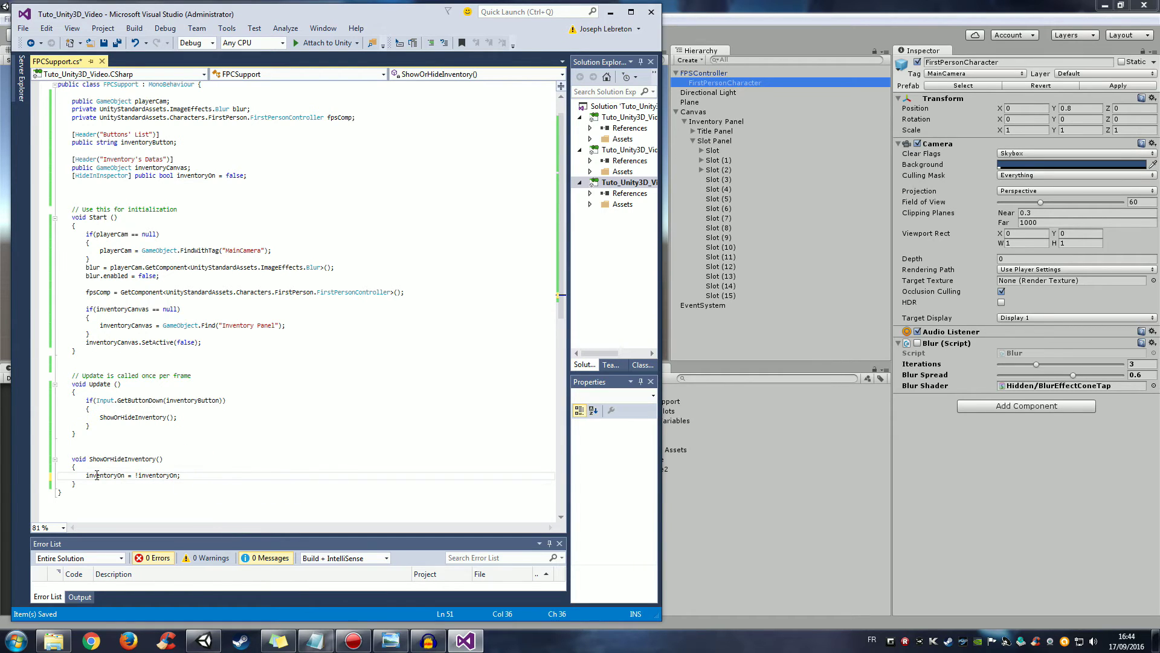
pyautogui.click(85, 476)
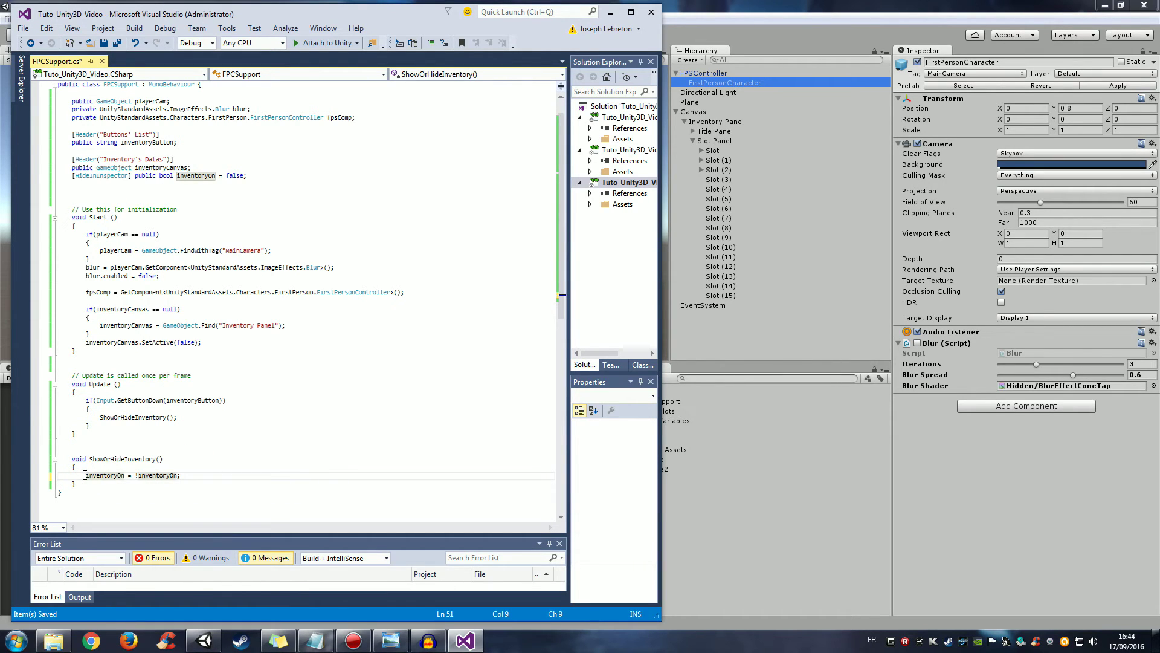
pyautogui.press('Return')
pyautogui.press('Return')
pyautogui.press('Return')
pyautogui.press('Return')
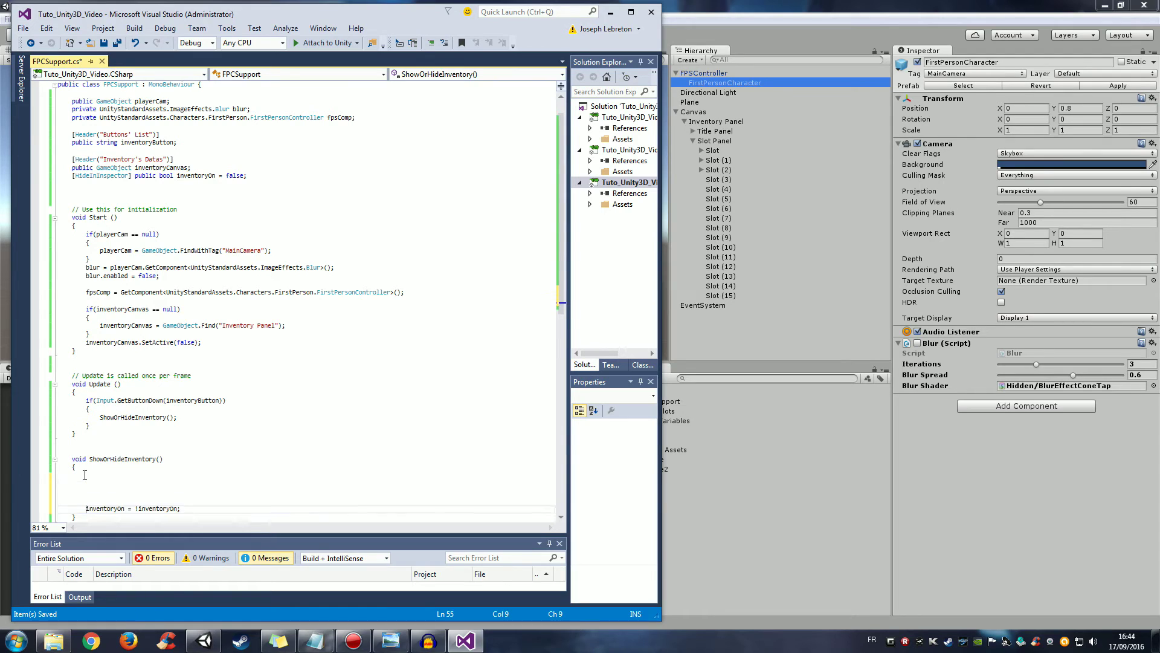
pyautogui.press('Return')
pyautogui.scroll(-1, 85, 476)
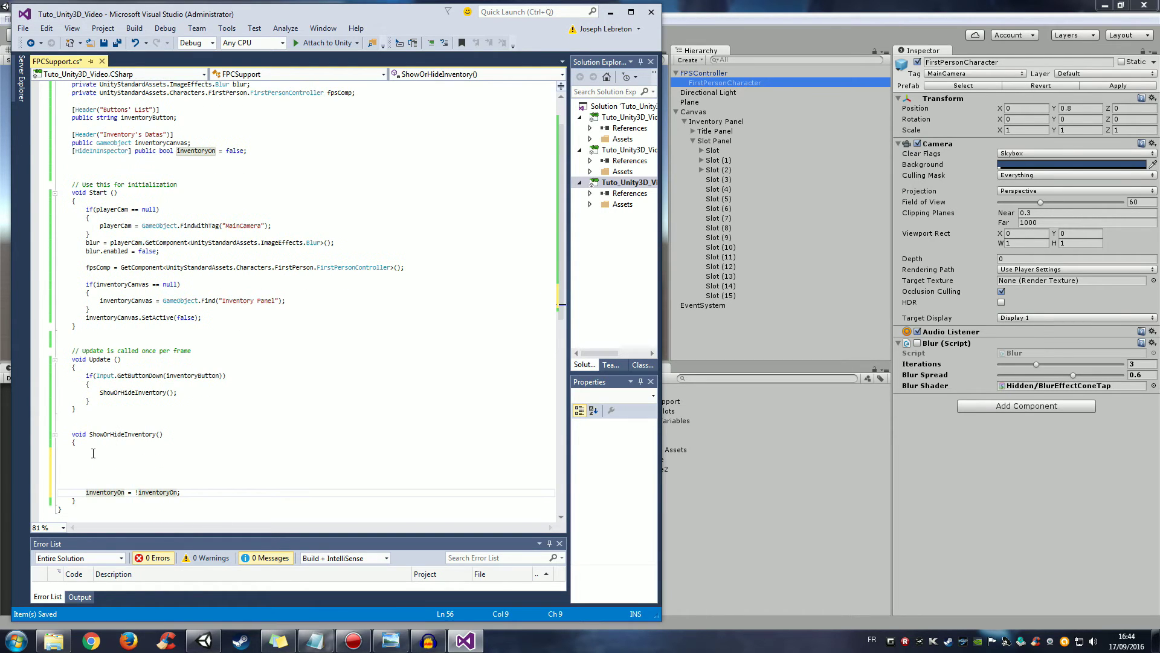
pyautogui.click(94, 453)
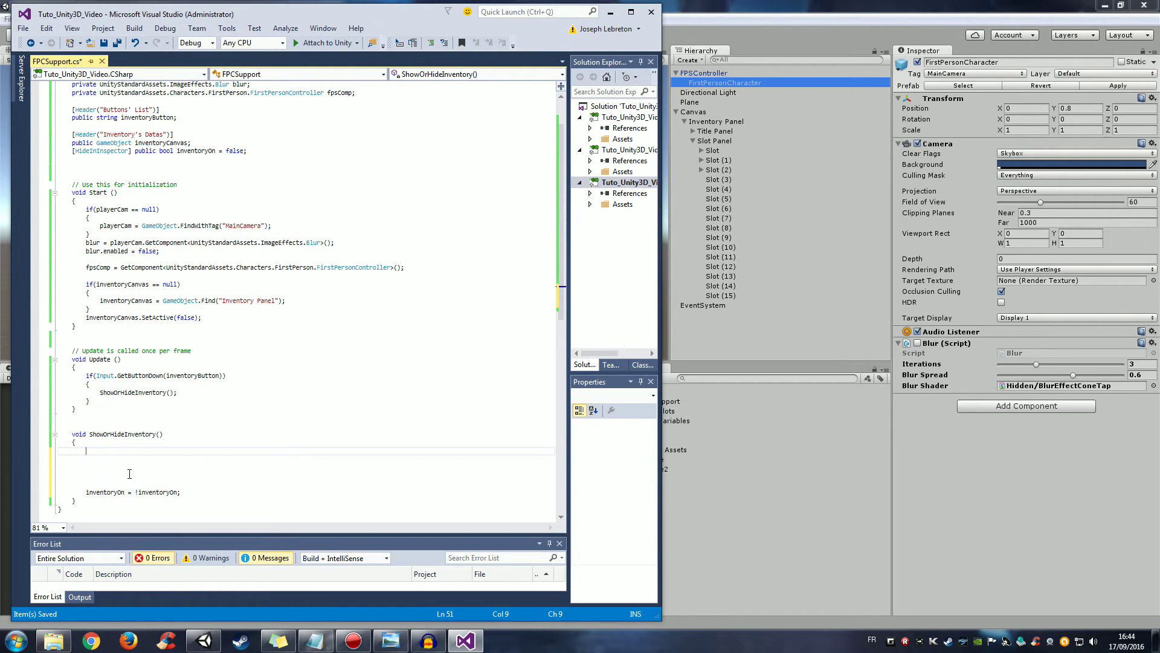
pyautogui.scroll(1, 121, 468)
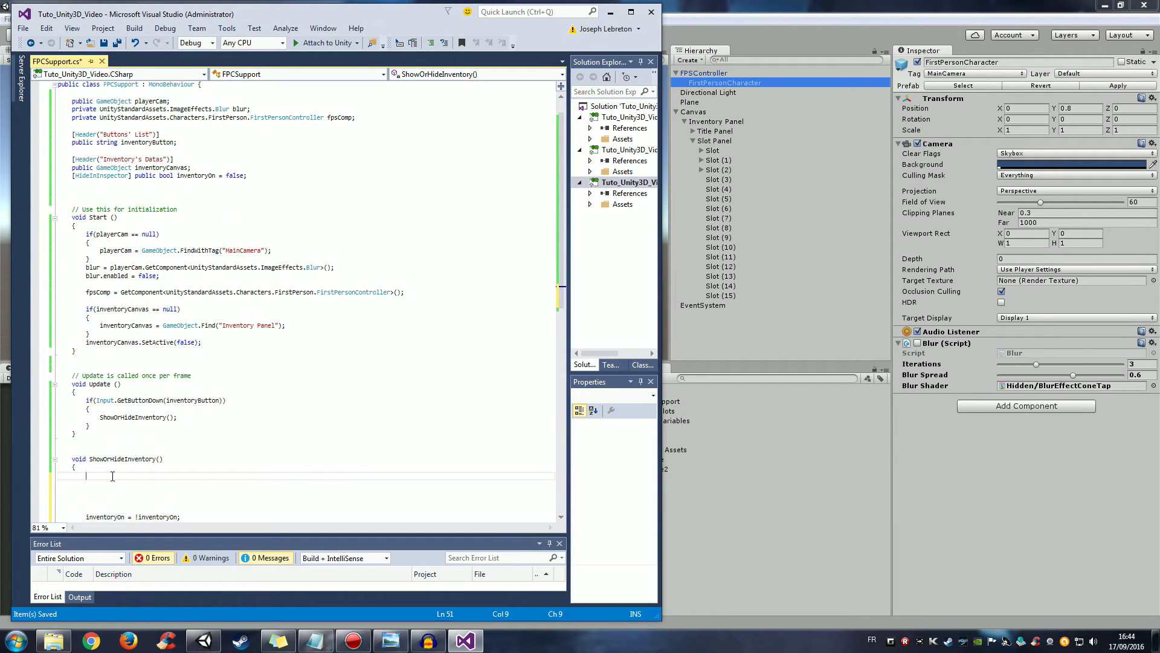
pyautogui.scroll(-2, 114, 472)
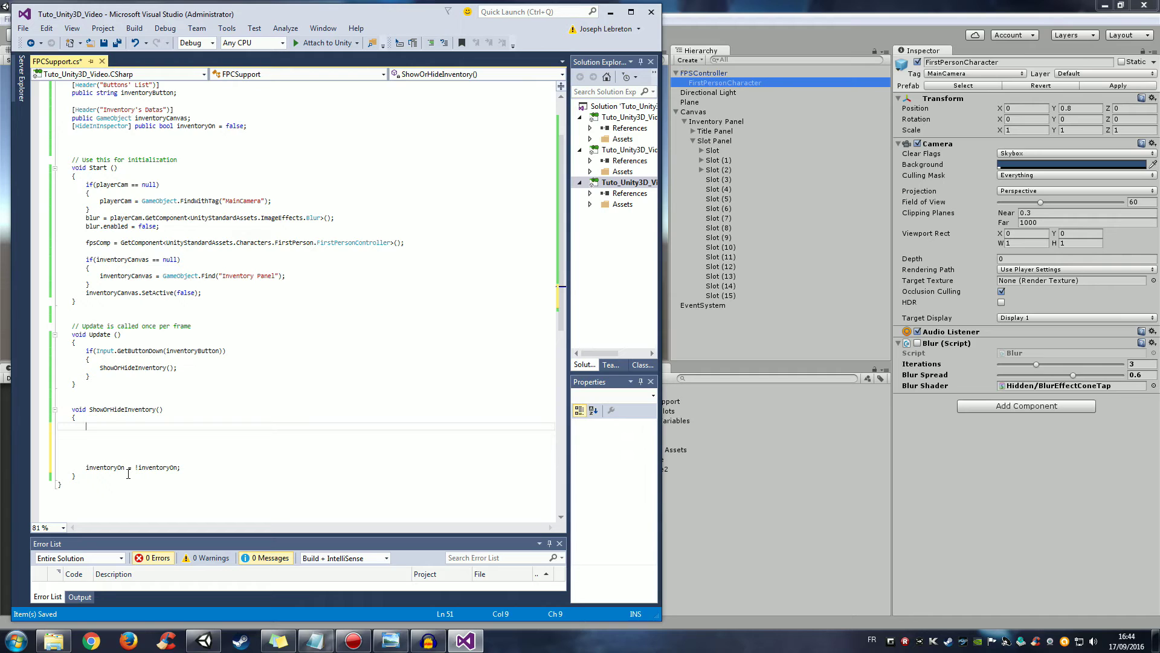
# Step: Begin inventoryCanvas.SetActive(, comparing it with Start's SetActive(false) and inventoryOn's false default
pyautogui.write('invent')
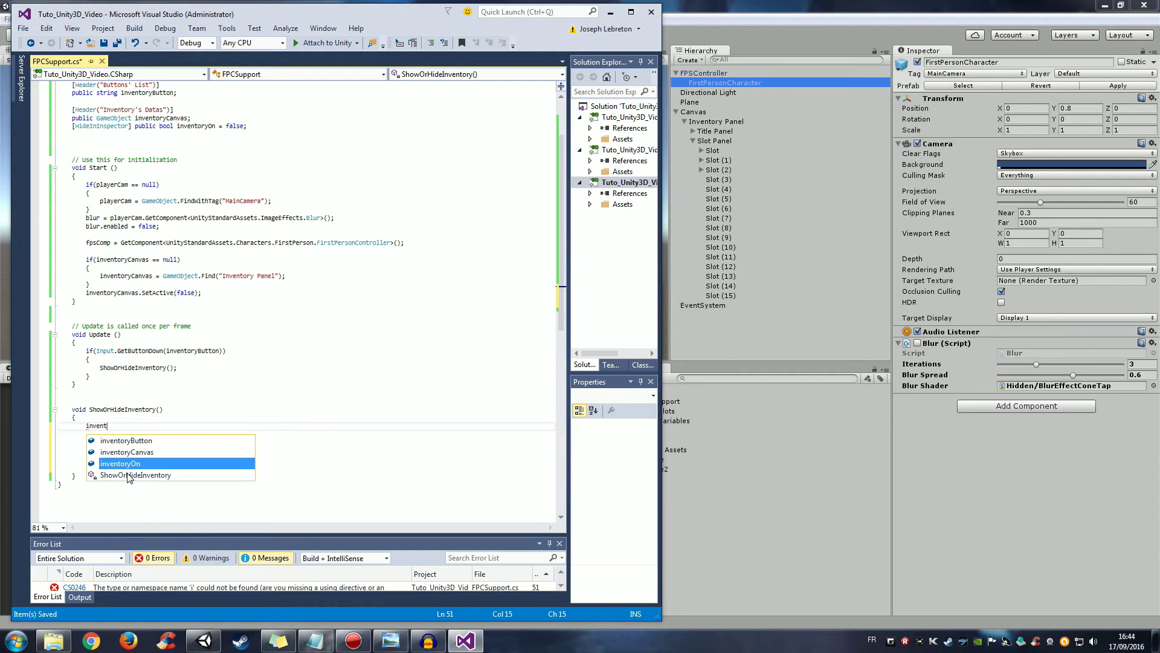
pyautogui.write('oryCanvas')
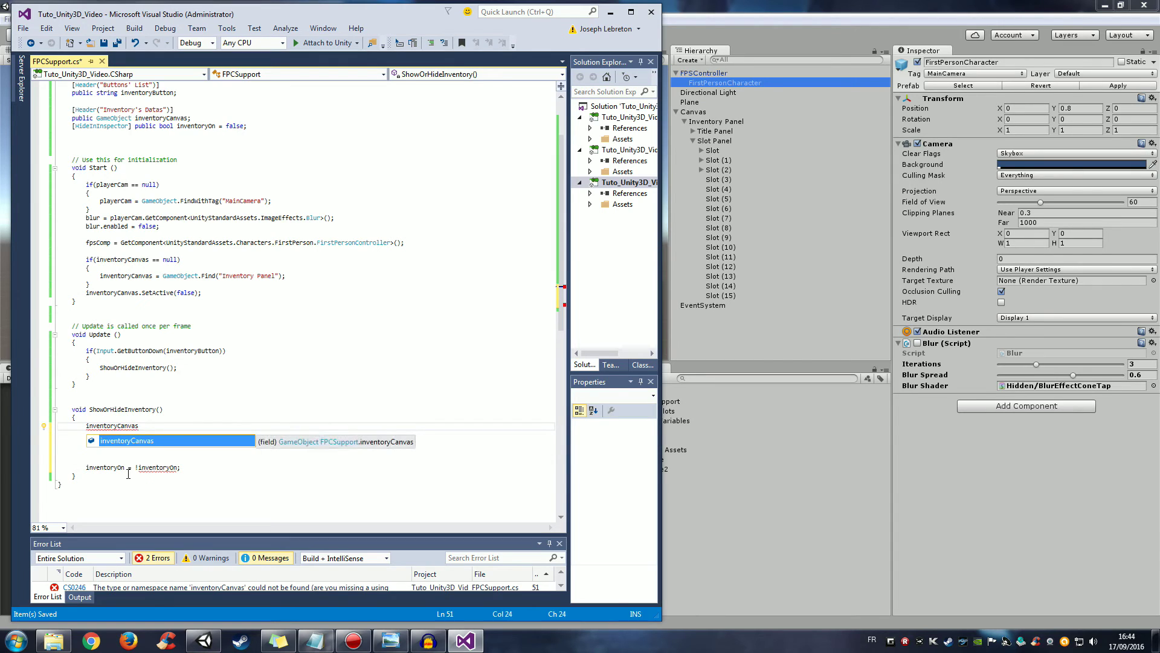
pyautogui.write('.')
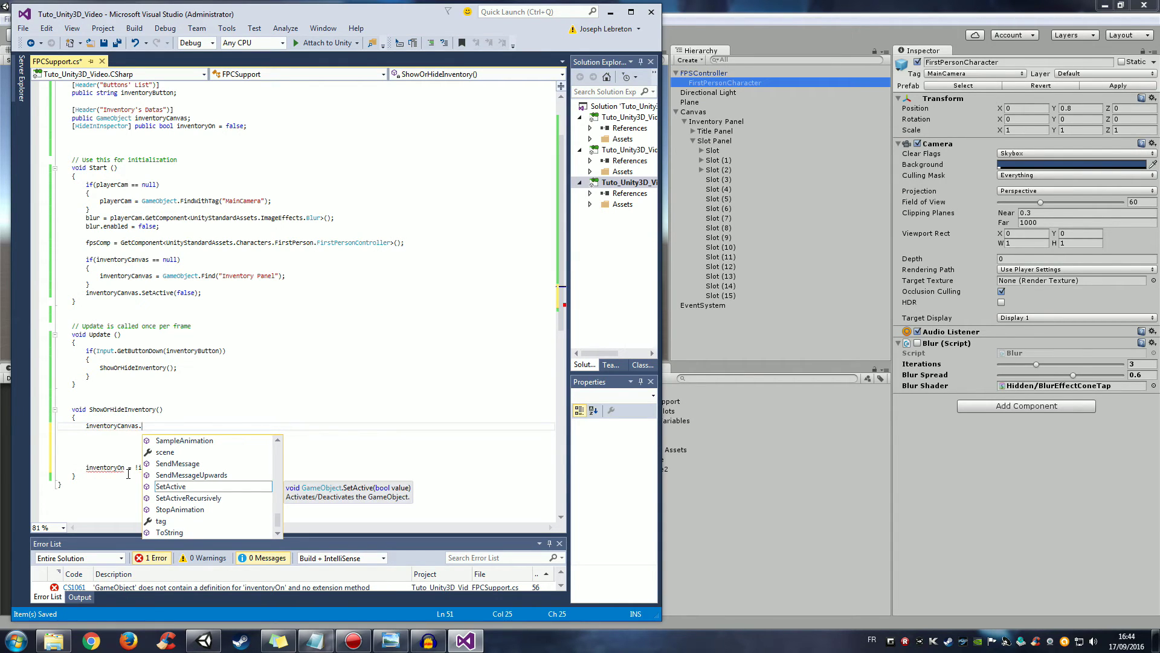
pyautogui.write('SetAct')
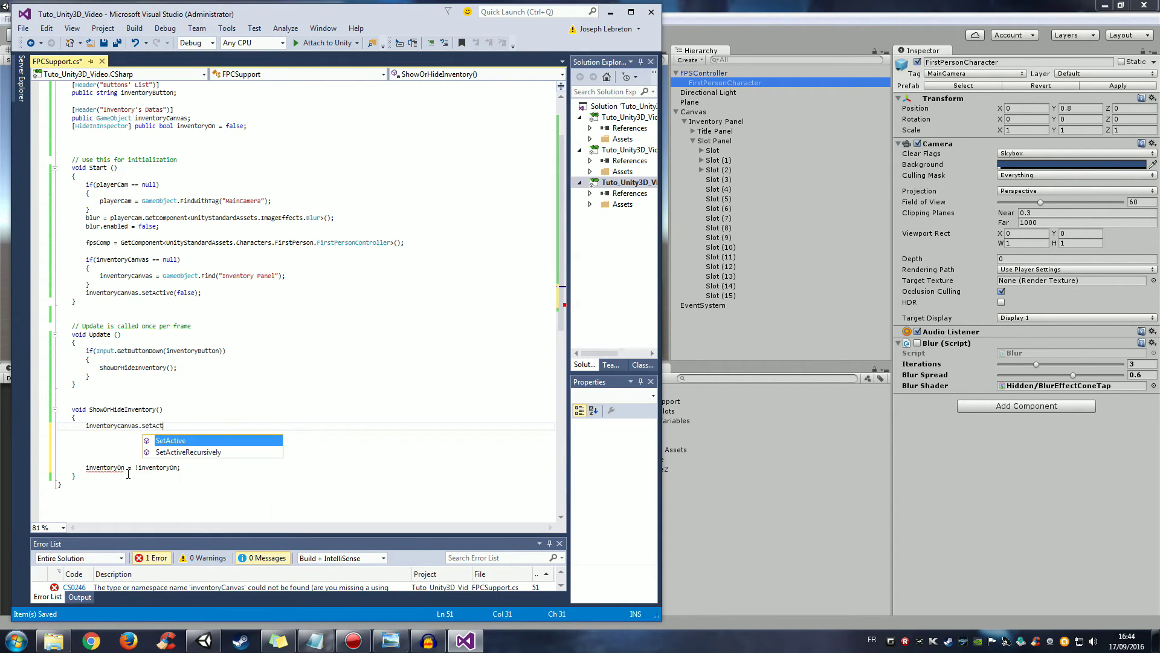
pyautogui.write('ive(')
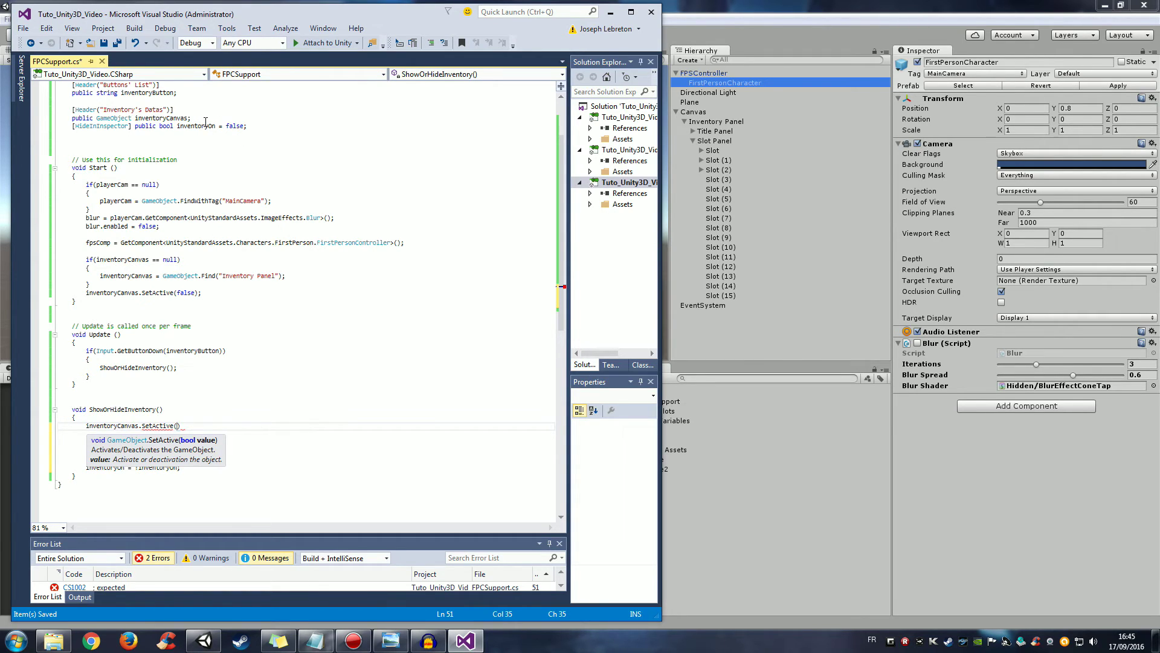
pyautogui.click(202, 126)
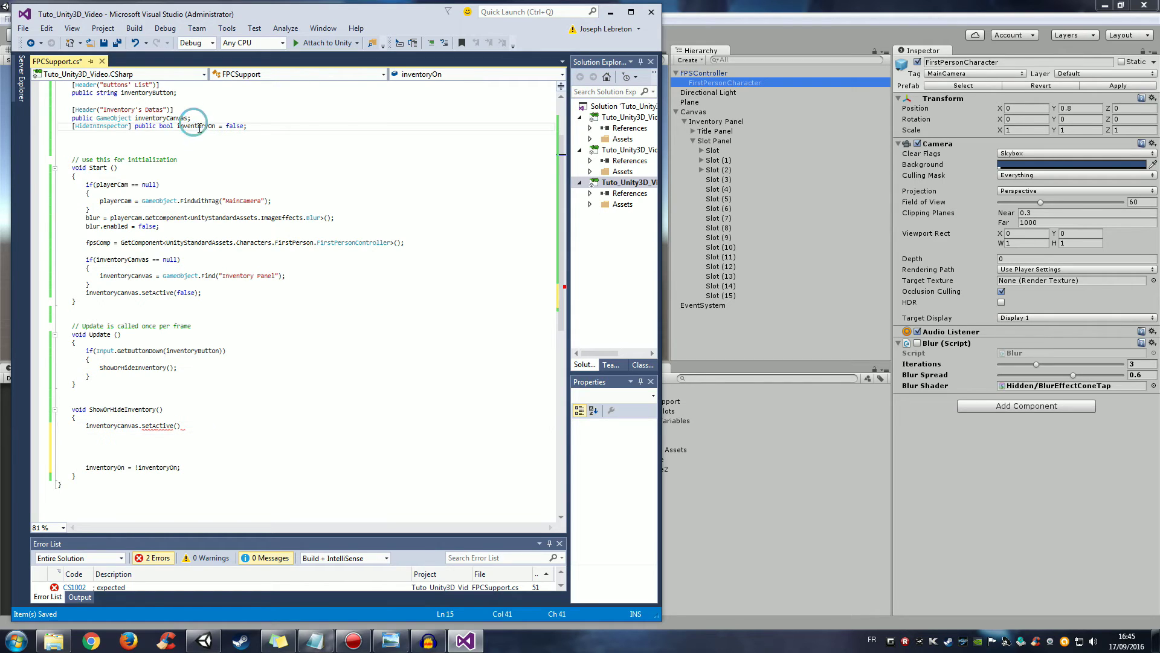
pyautogui.click(240, 126)
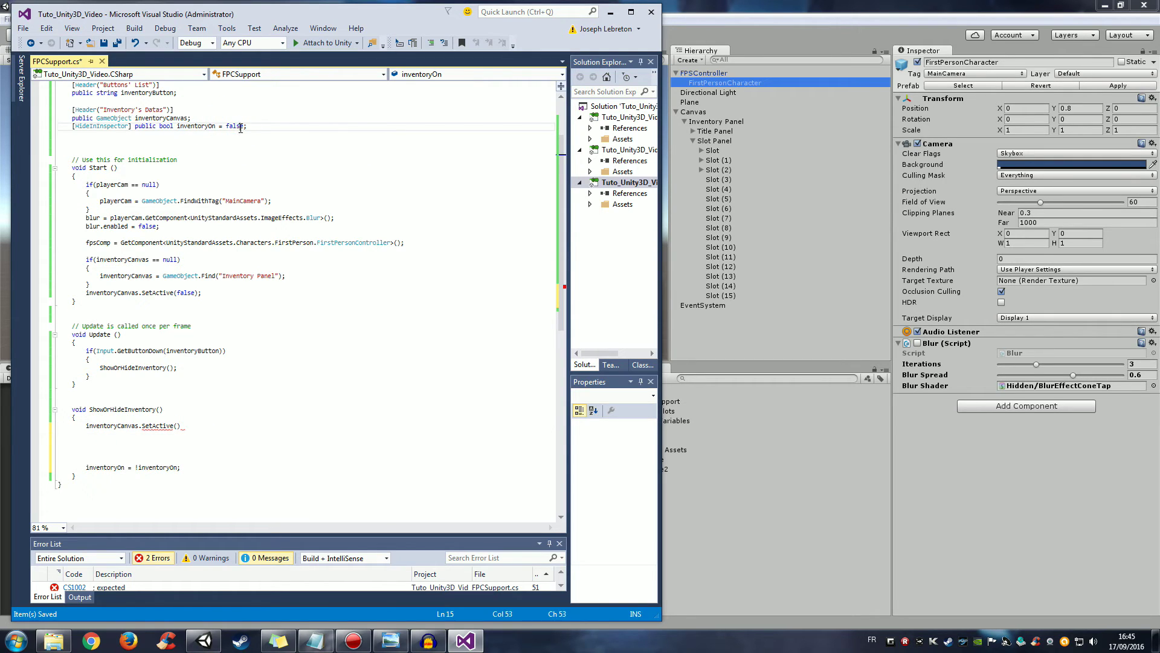
pyautogui.click(145, 293)
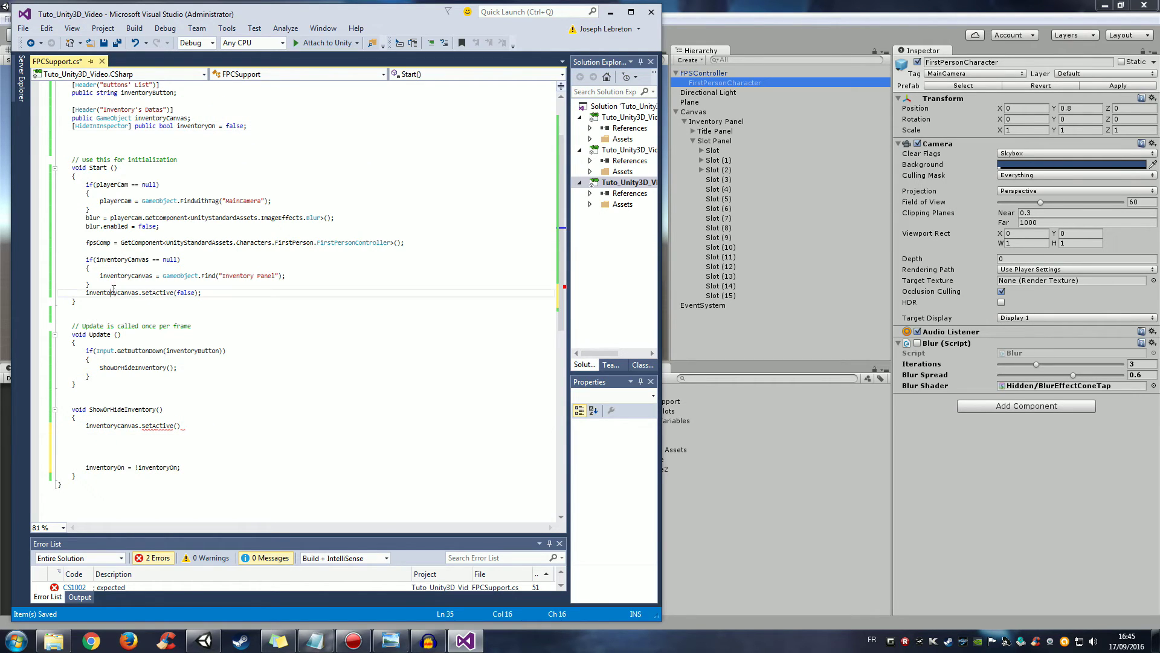
pyautogui.click(184, 292)
pyautogui.click(191, 125)
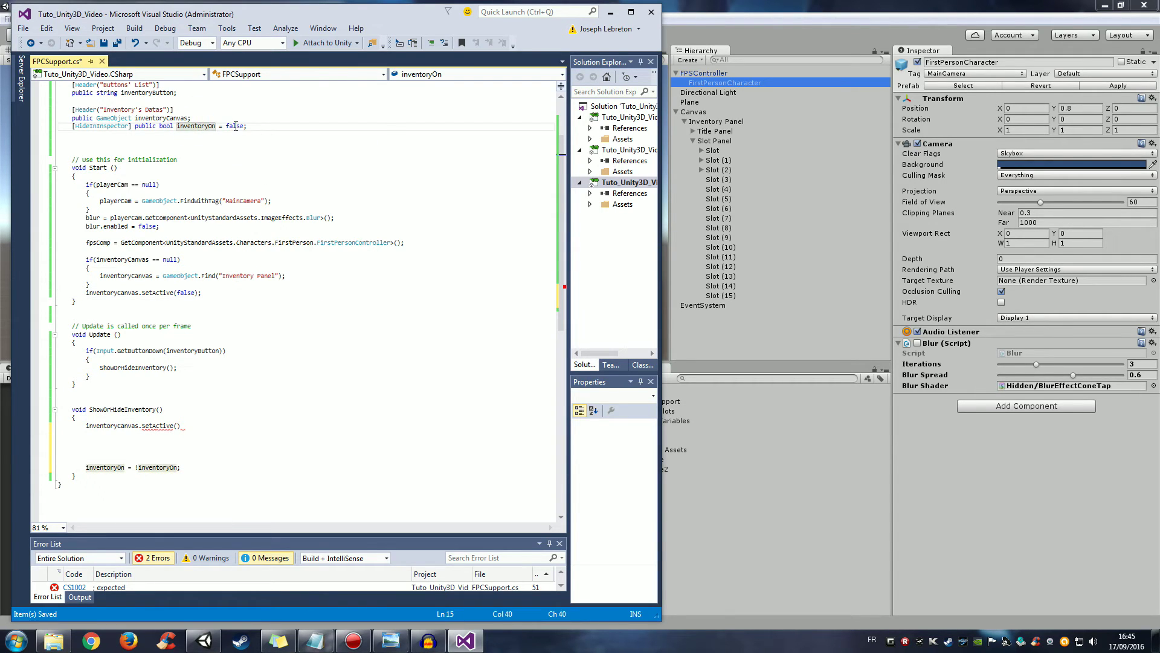
pyautogui.click(236, 126)
pyautogui.click(128, 292)
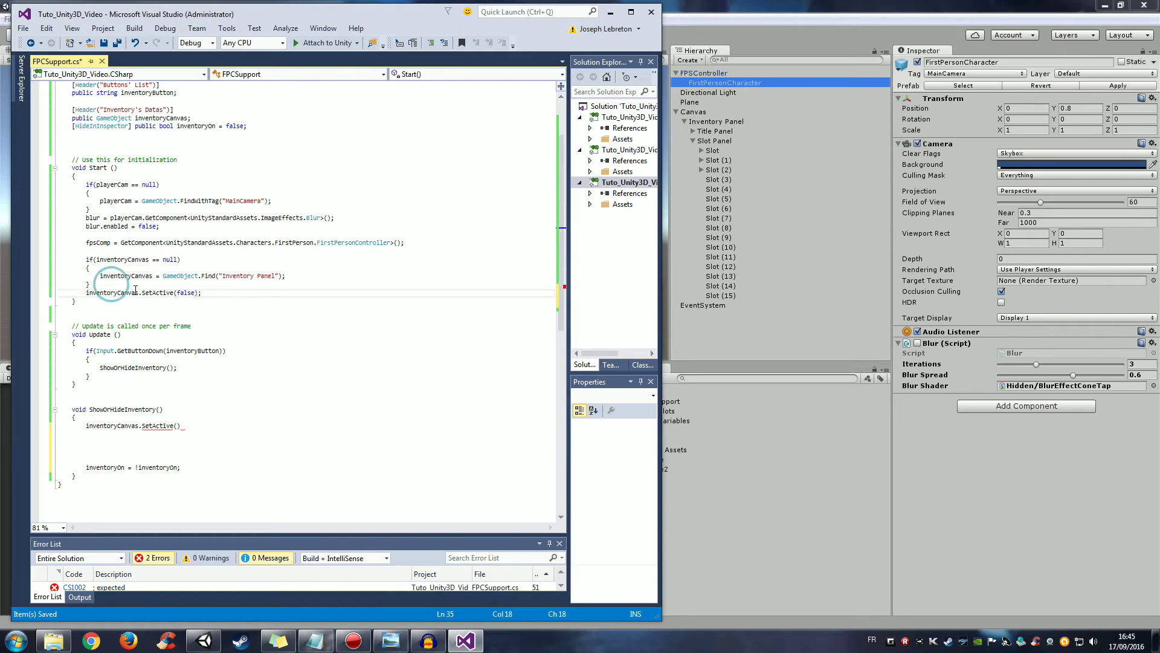
pyautogui.click(180, 292)
pyautogui.moveTo(86, 292); pyautogui.dragTo(197, 293)
pyautogui.click(203, 293)
# Step: Make the line read inventoryCanvas.SetActive(!inventoryOn); and start a new line below
pyautogui.click(175, 426)
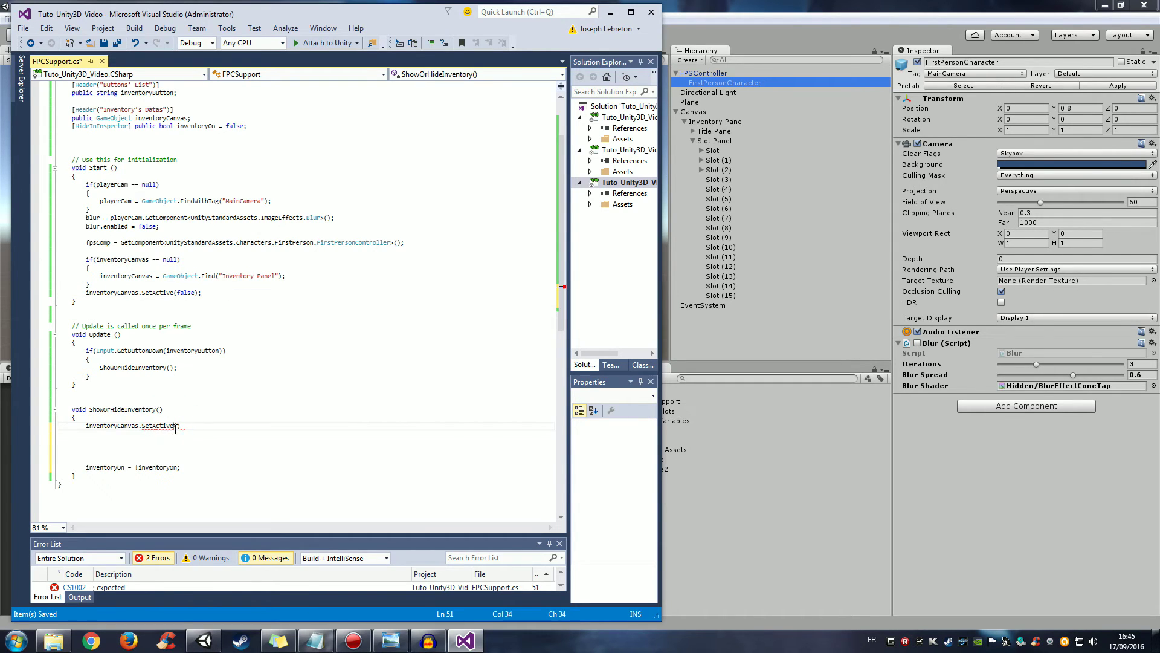
pyautogui.press('Right')
pyautogui.doubleClick(96, 467)
pyautogui.moveTo(178, 467); pyautogui.dragTo(138, 475)
pyautogui.hotkey('ctrl', 'c')
pyautogui.click(178, 426)
pyautogui.hotkey('ctrl', 'v')
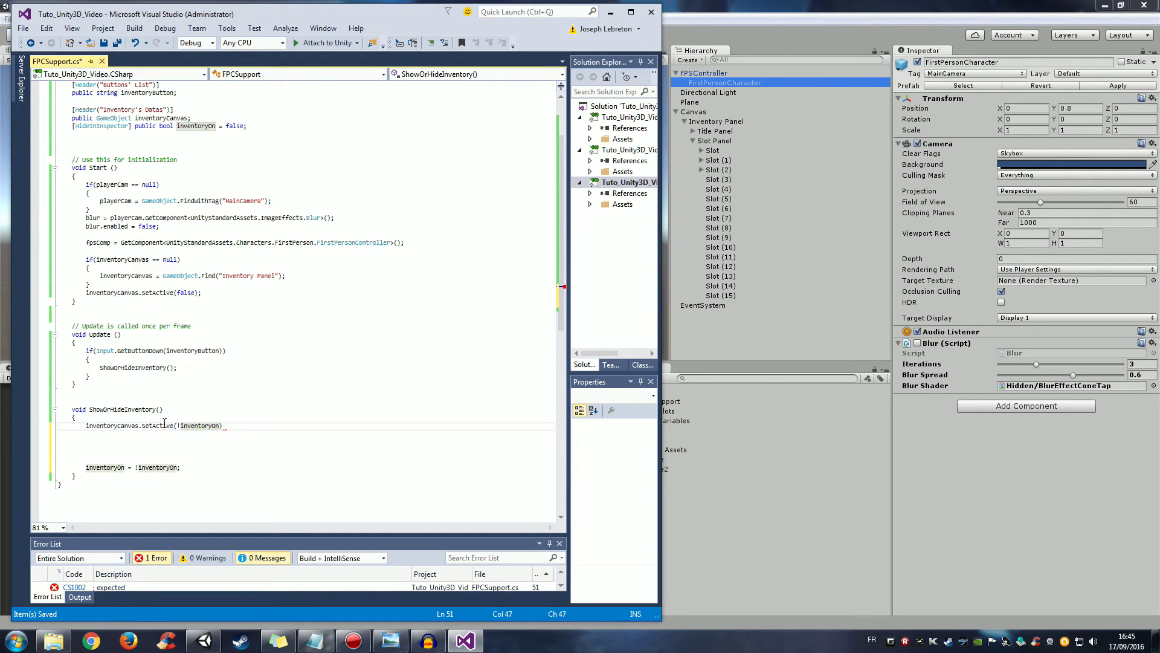
pyautogui.click(231, 427)
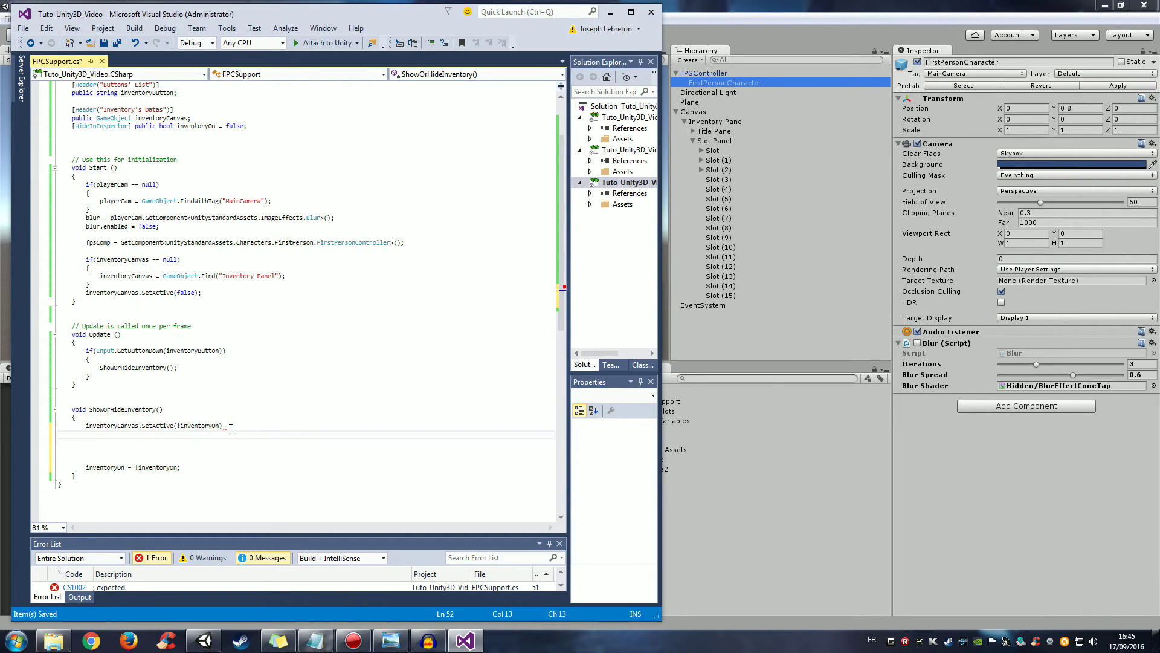
pyautogui.write(';')
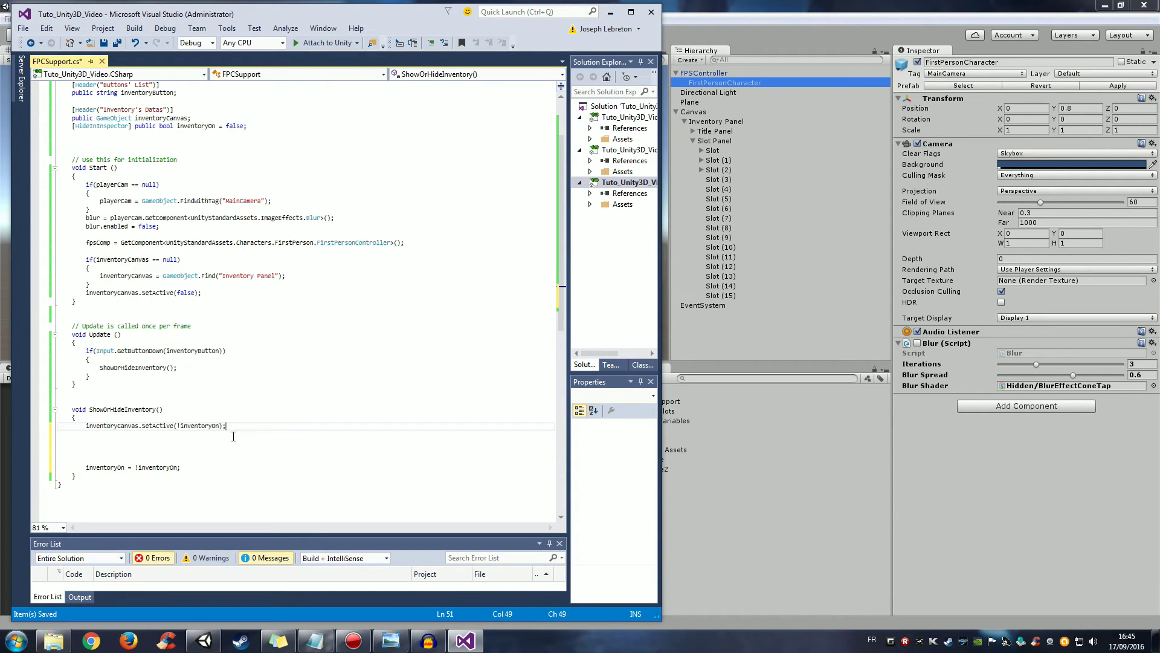
pyautogui.press('Return')
# Step: Add the line blur.enabled = !inventoryOn; below the canvas toggle
pyautogui.write('bl')
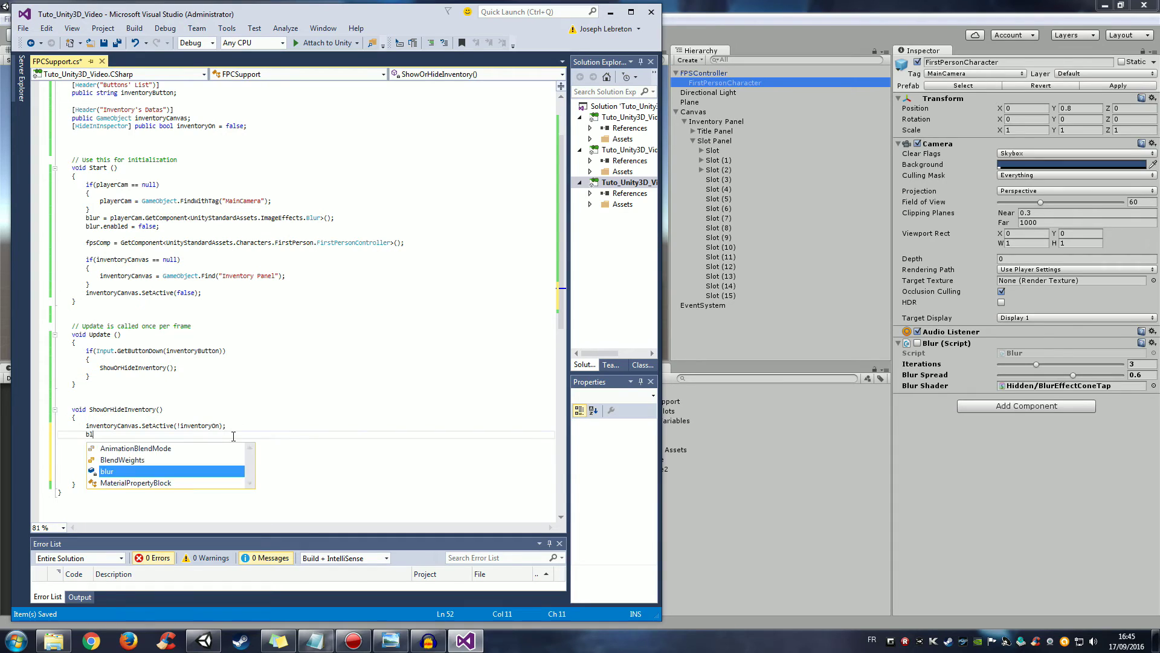
pyautogui.write('ur.')
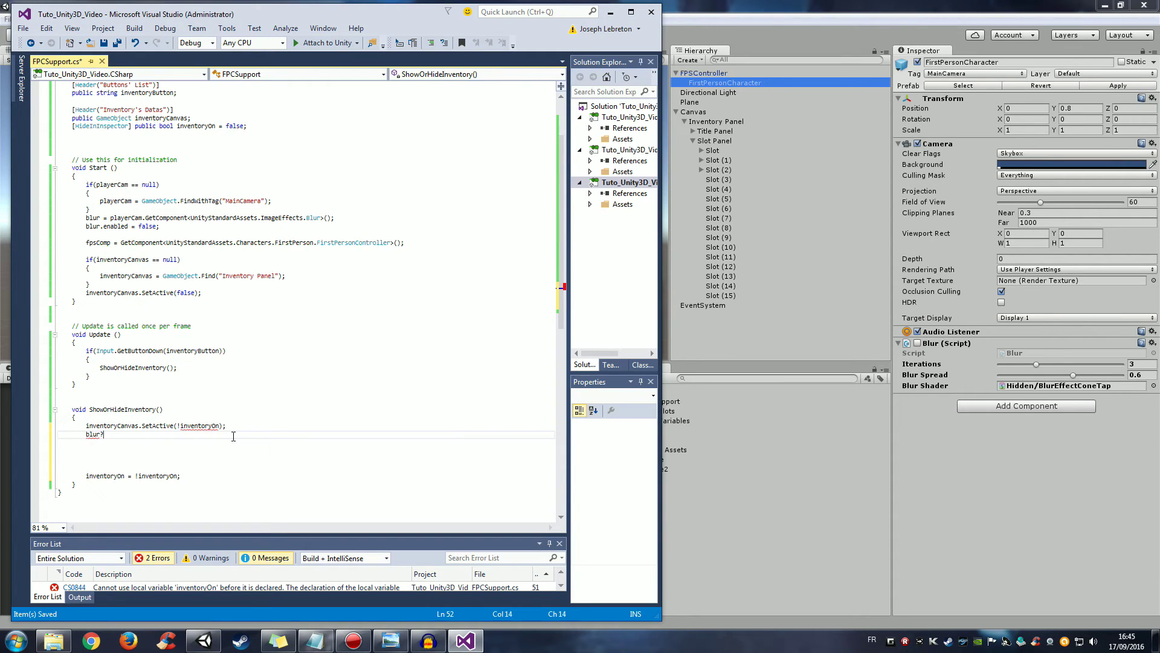
pyautogui.press('BackSpace')
pyautogui.write('.enabled')
pyautogui.write('=')
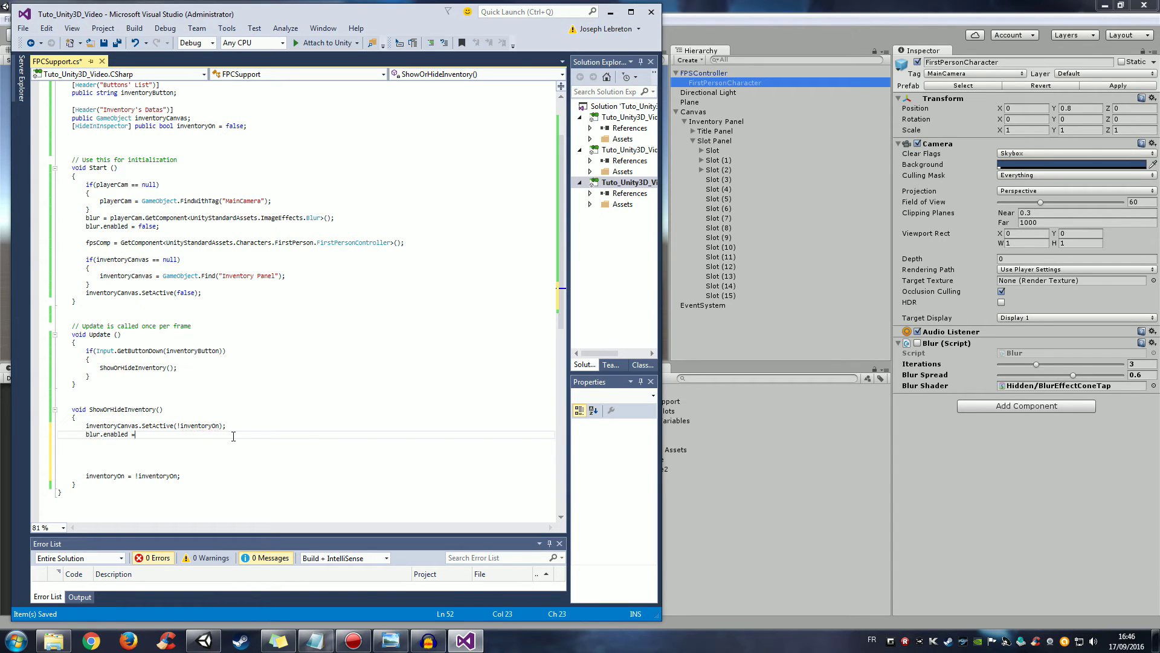
pyautogui.moveTo(160, 226); pyautogui.dragTo(85, 227)
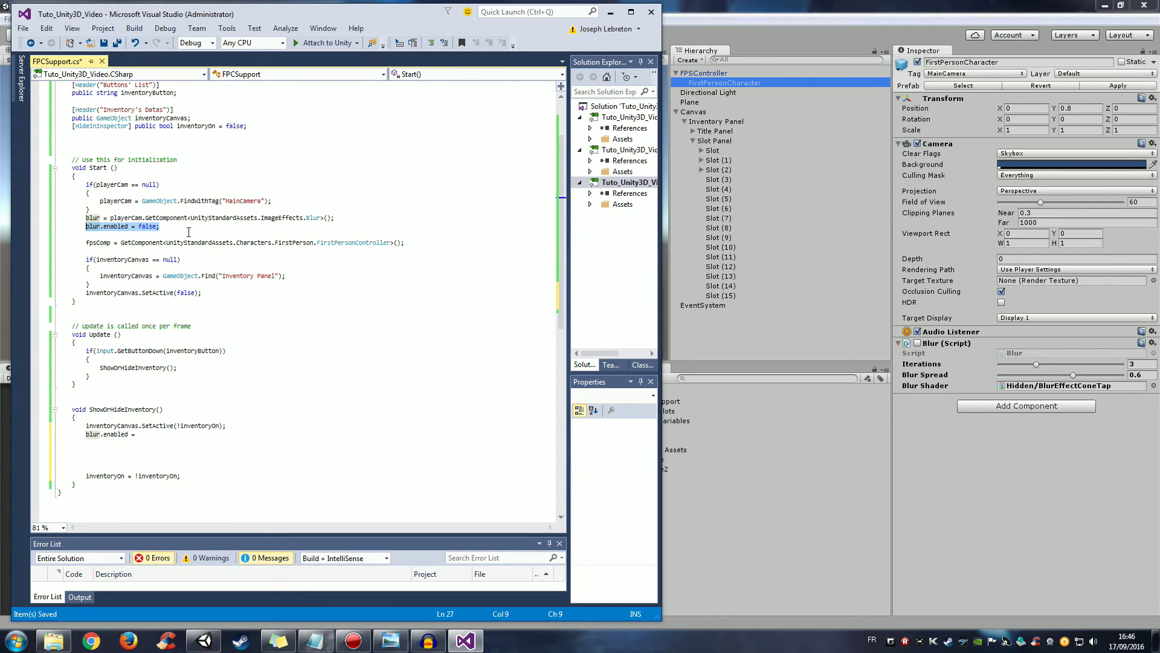
pyautogui.moveTo(202, 293); pyautogui.dragTo(96, 289)
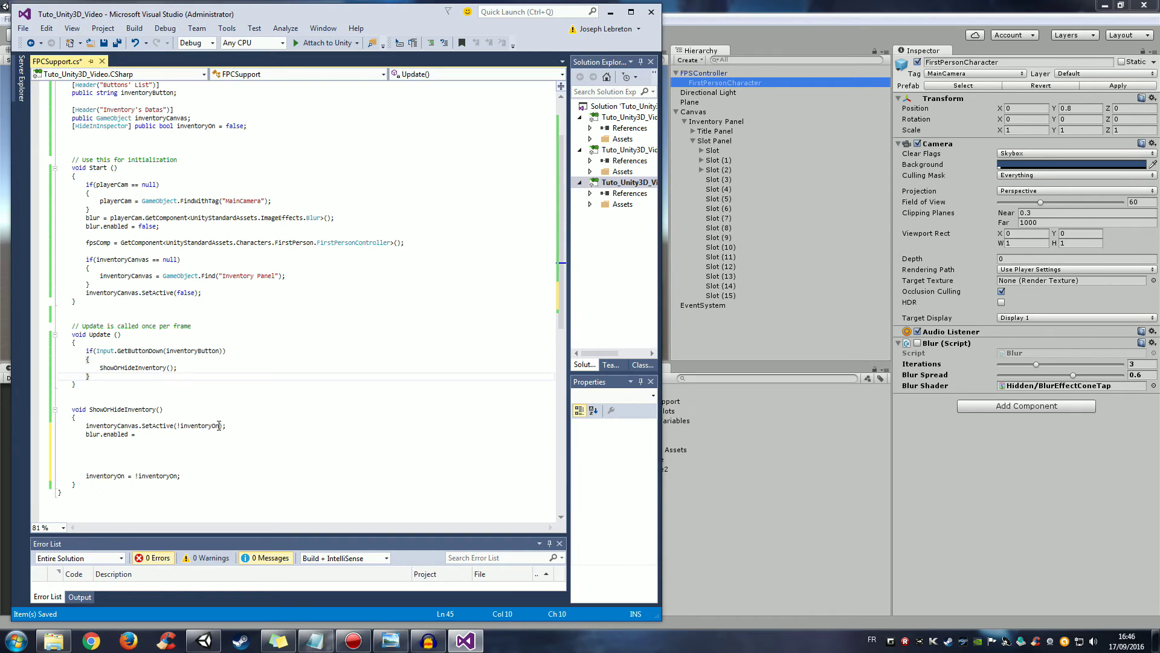
pyautogui.moveTo(219, 426); pyautogui.dragTo(182, 428)
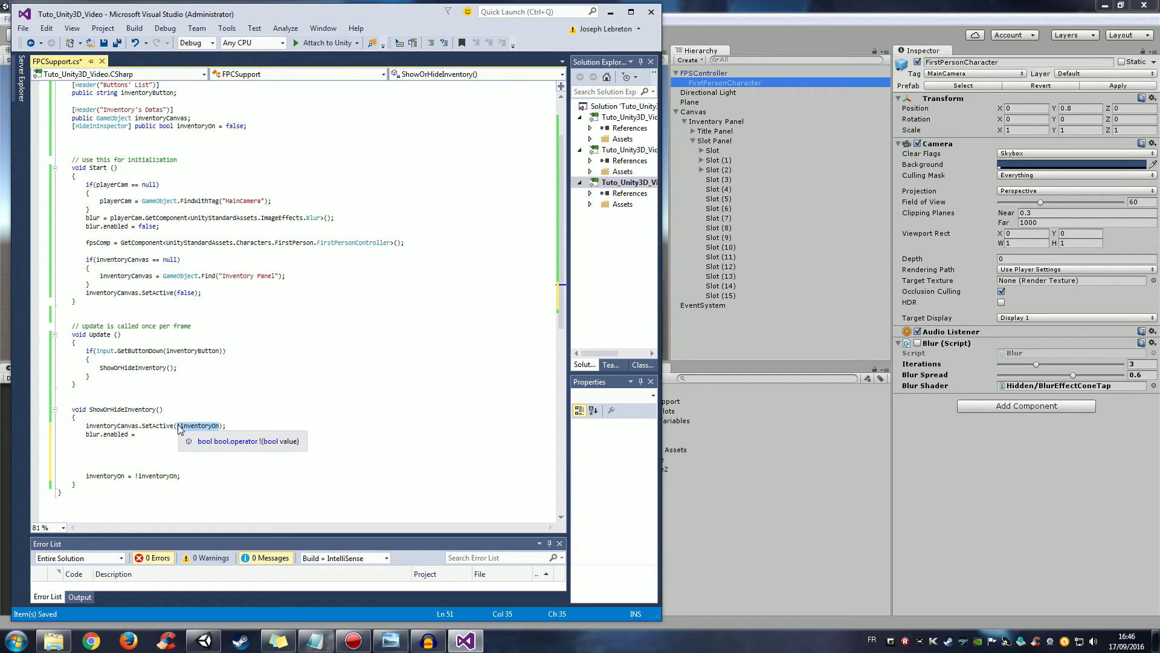
pyautogui.click(160, 434)
pyautogui.press('Down')
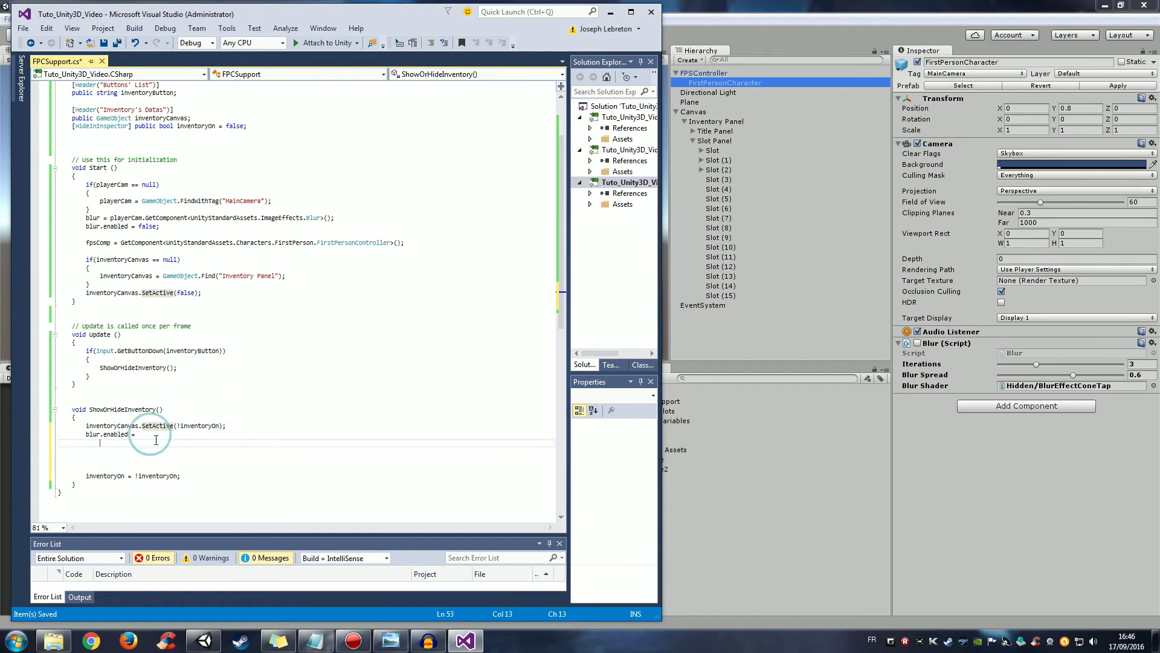
pyautogui.click(160, 434)
pyautogui.hotkey('ctrl', 'v')
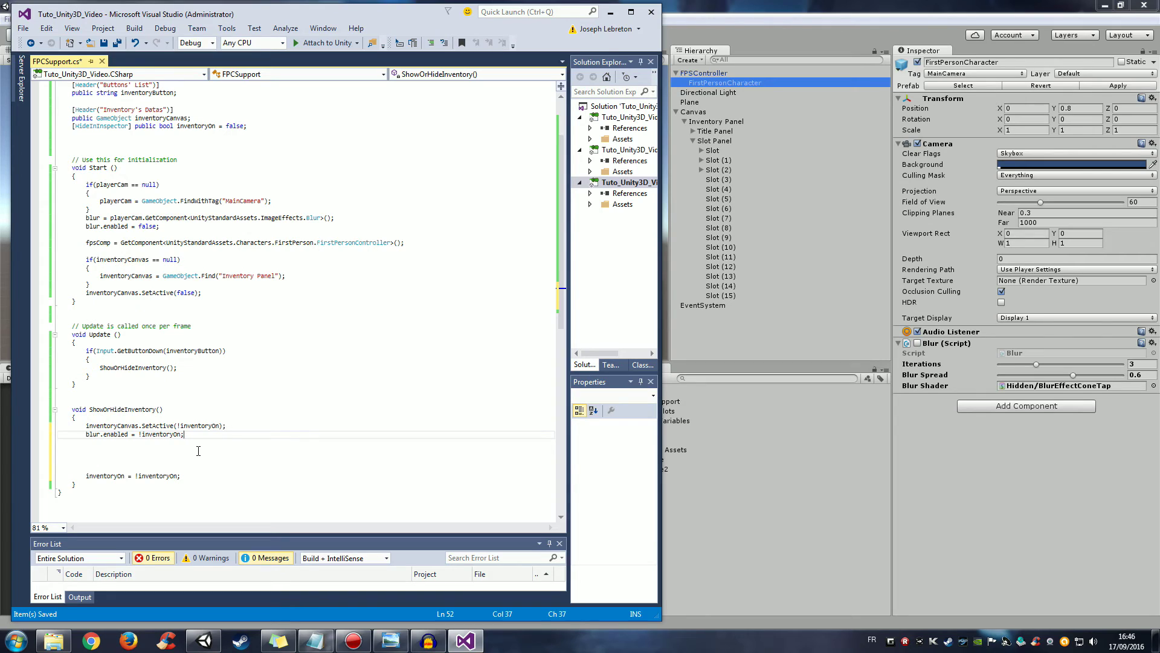
pyautogui.press('Return')
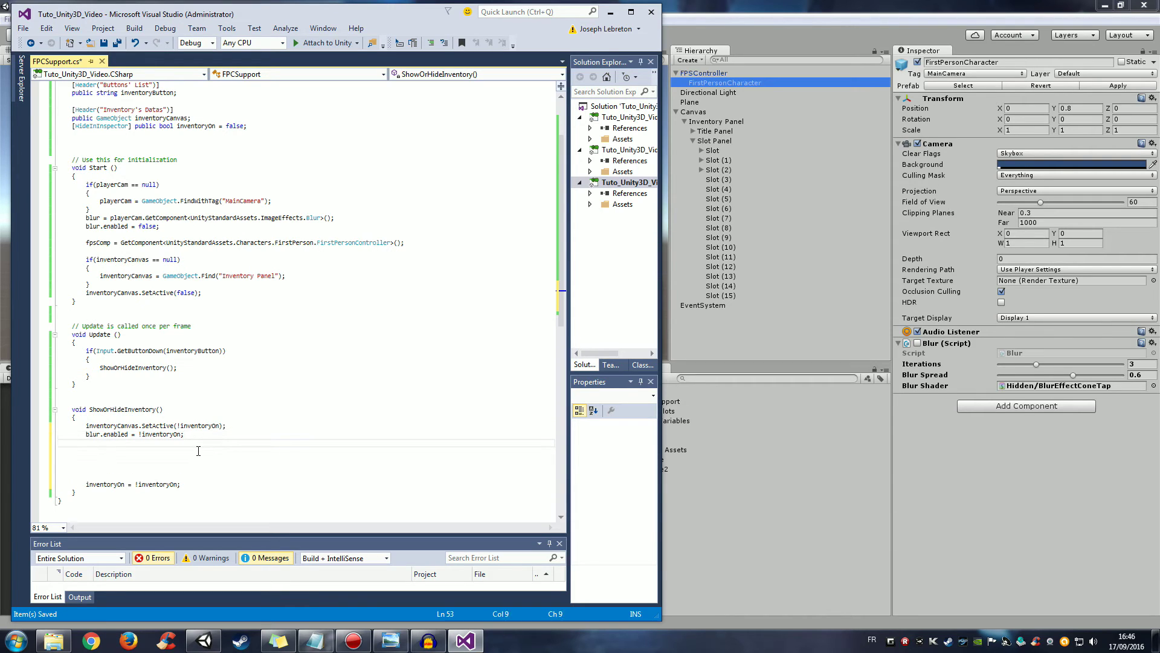
# Step: Add the line fpsComp.enabled = inventoryOn; under the blur assignment
pyautogui.write('fp')
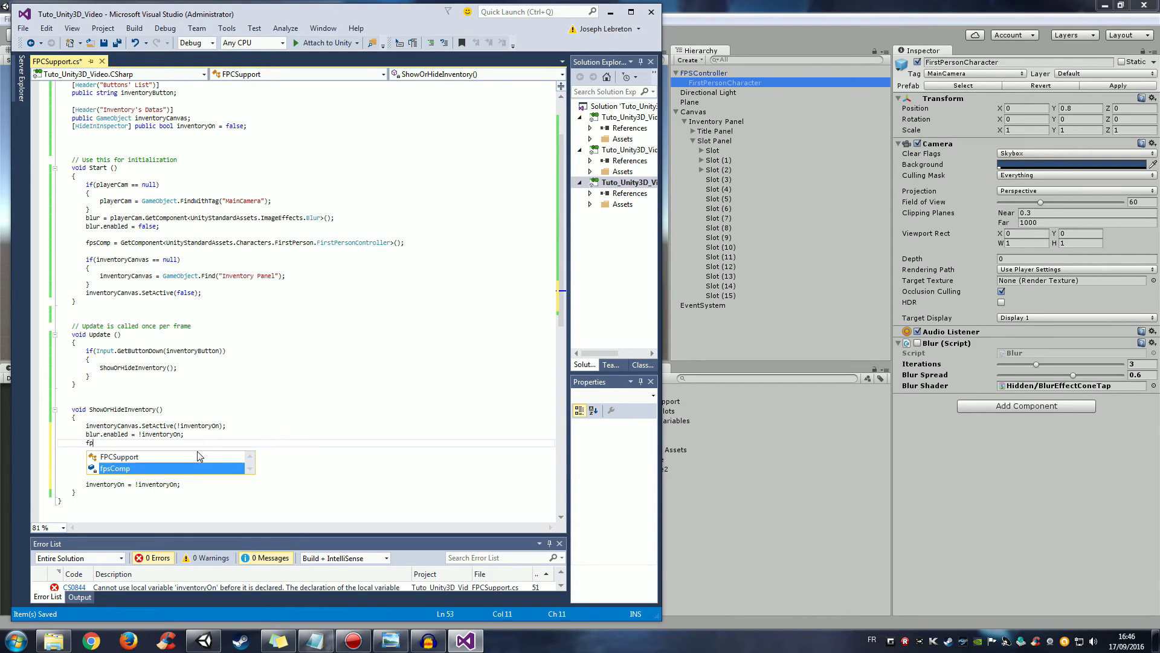
pyautogui.write('sCom')
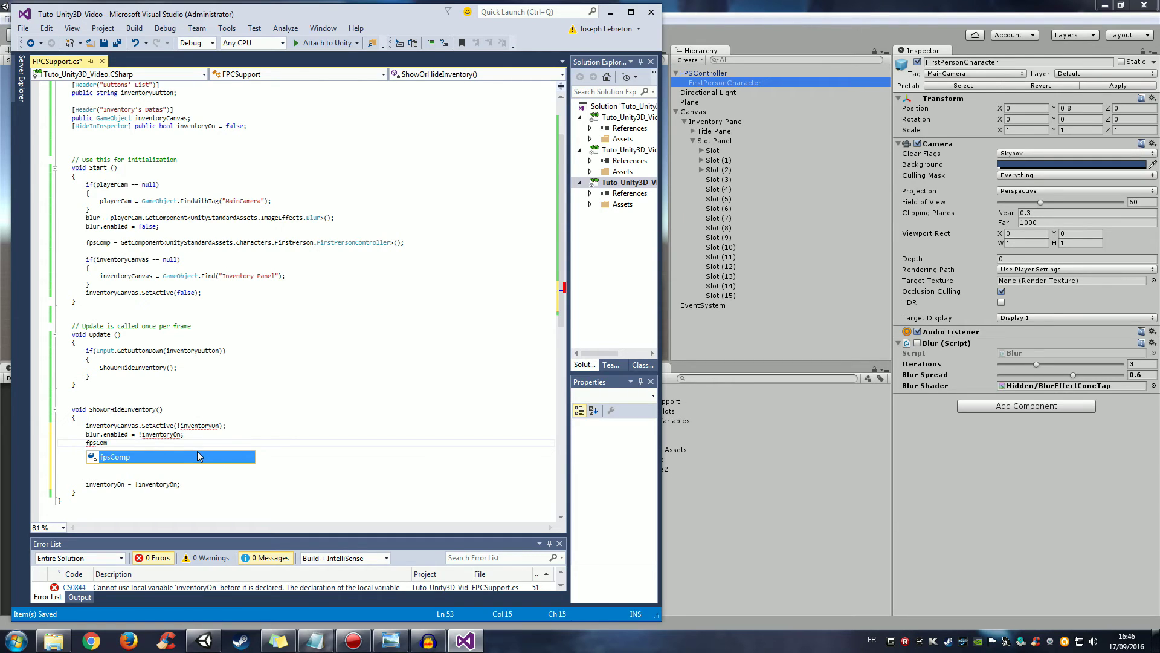
pyautogui.write('p')
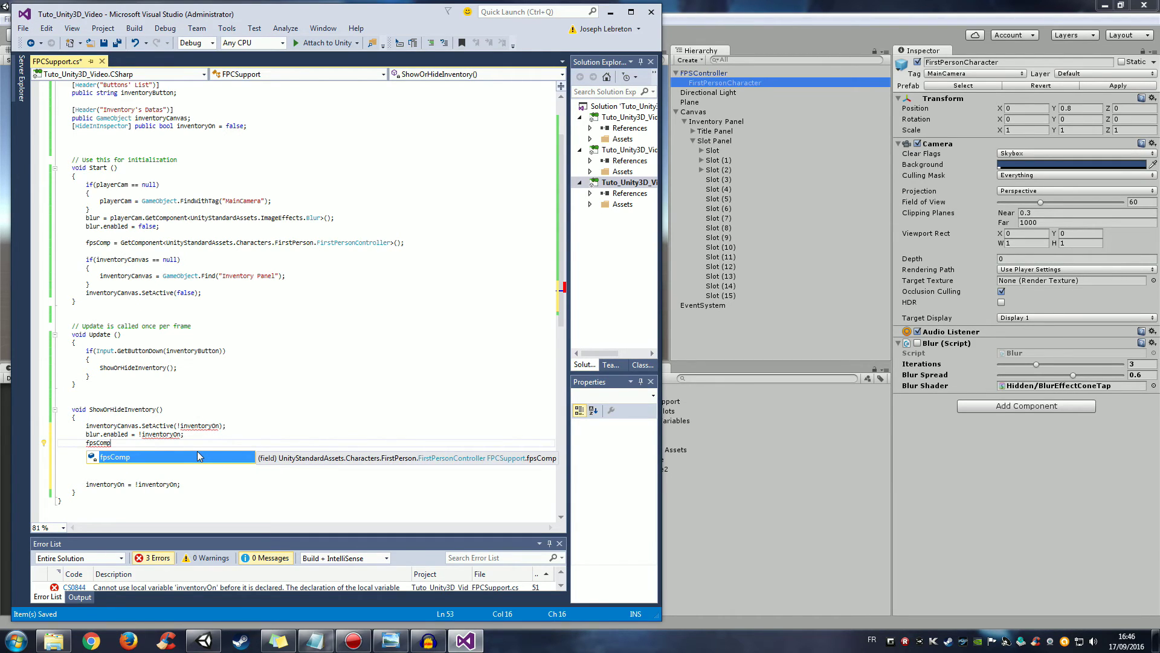
pyautogui.write('.')
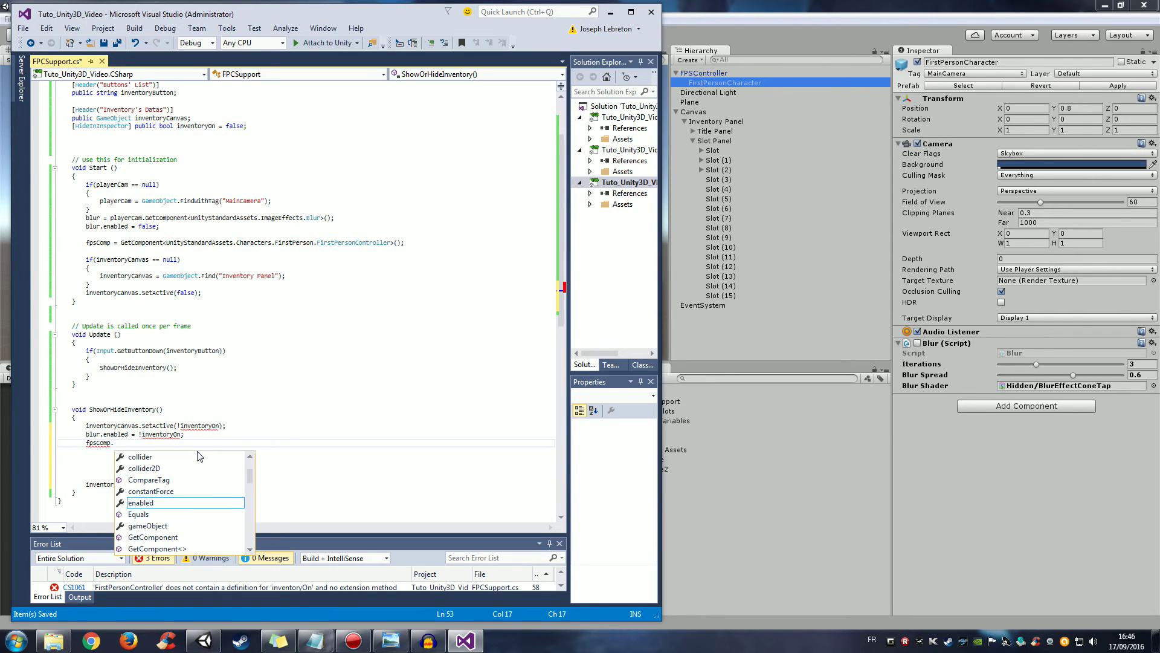
pyautogui.write('enabled')
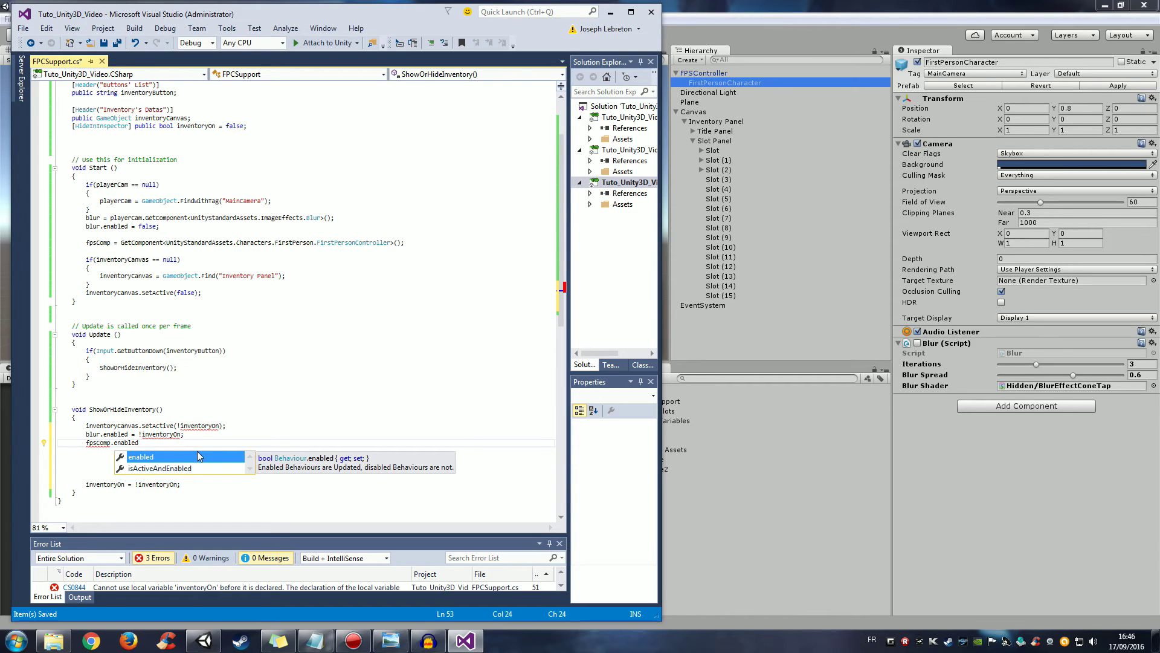
pyautogui.write(' =')
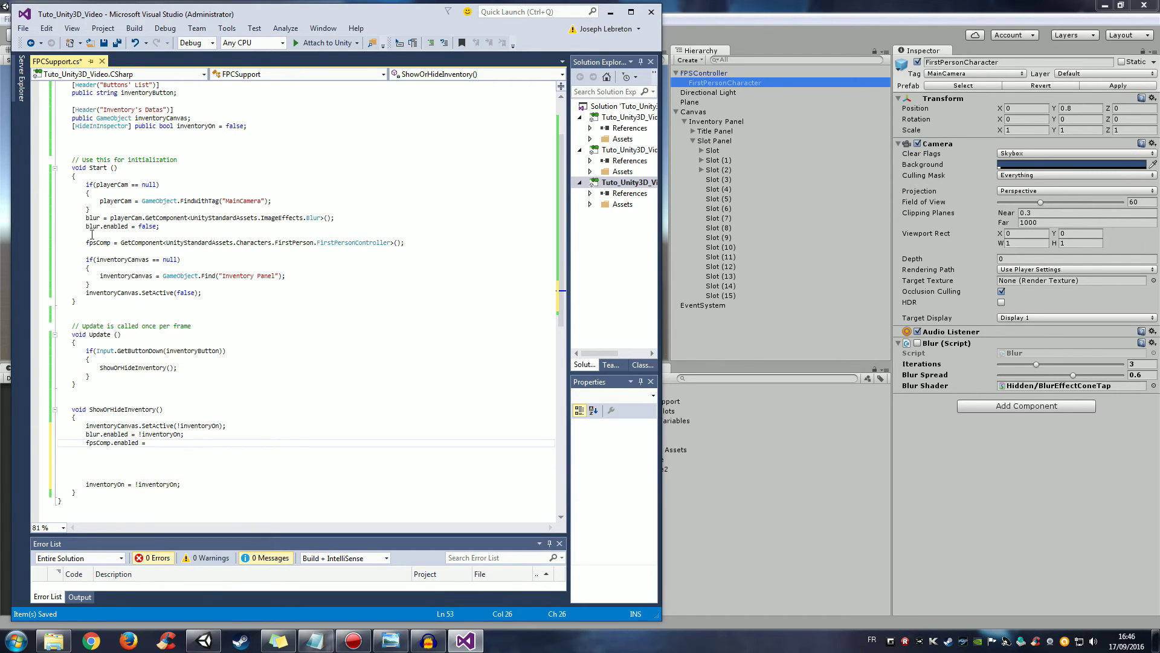
pyautogui.moveTo(86, 242); pyautogui.dragTo(196, 238)
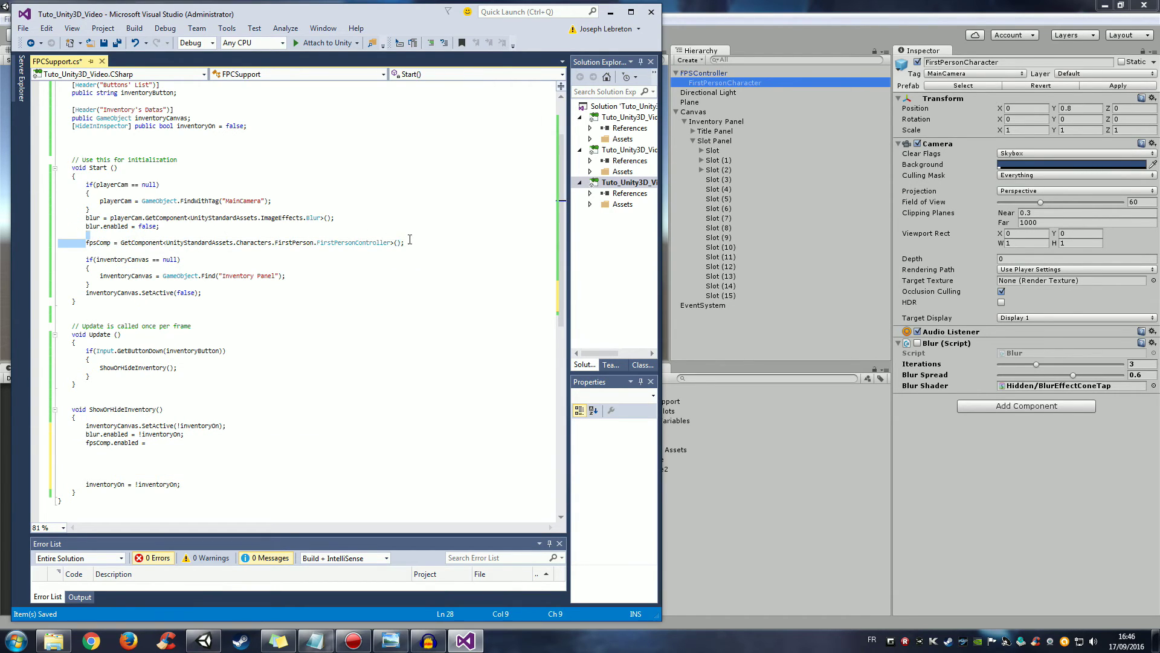
pyautogui.moveTo(410, 239); pyautogui.dragTo(421, 242)
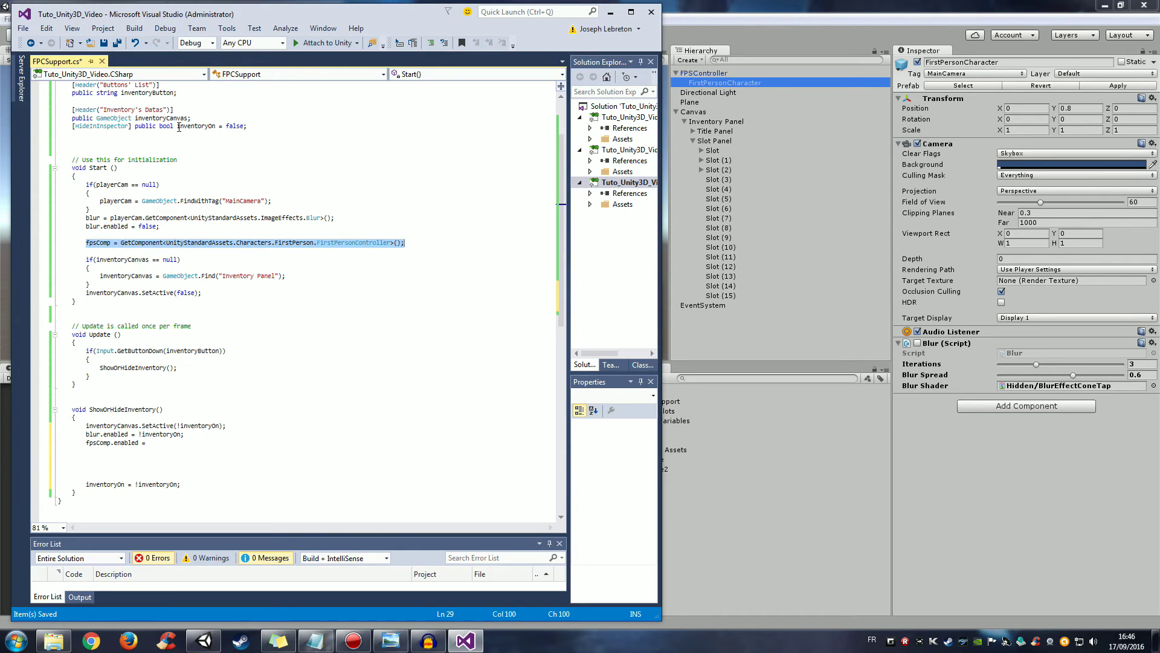
pyautogui.moveTo(177, 126); pyautogui.dragTo(256, 127)
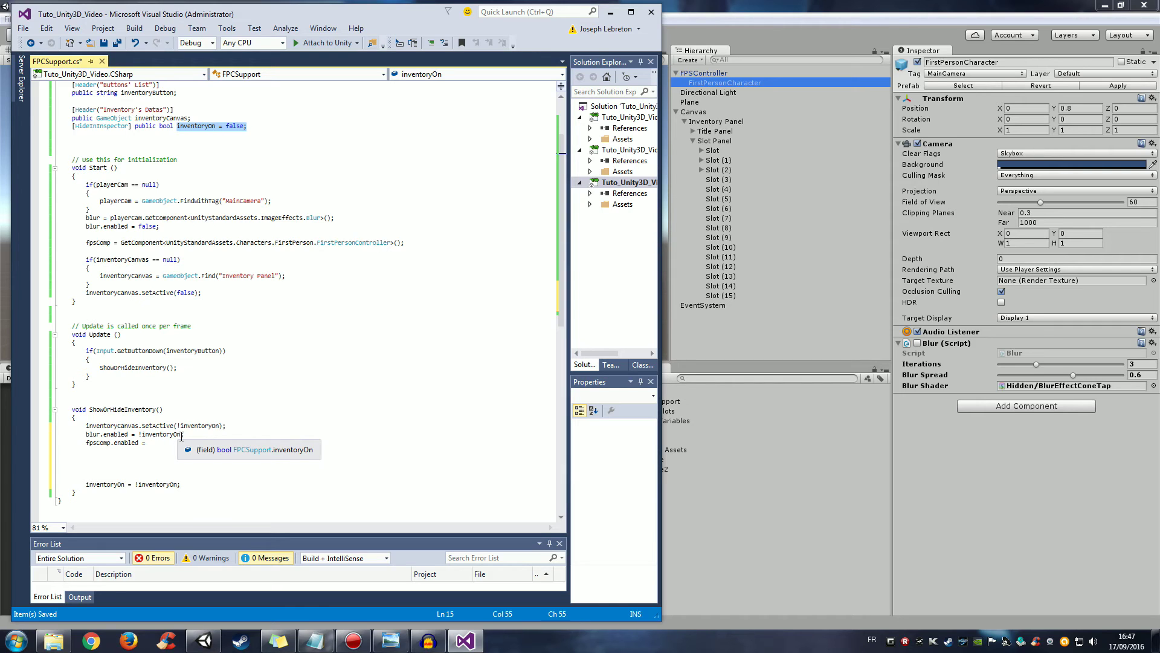
pyautogui.click(170, 442)
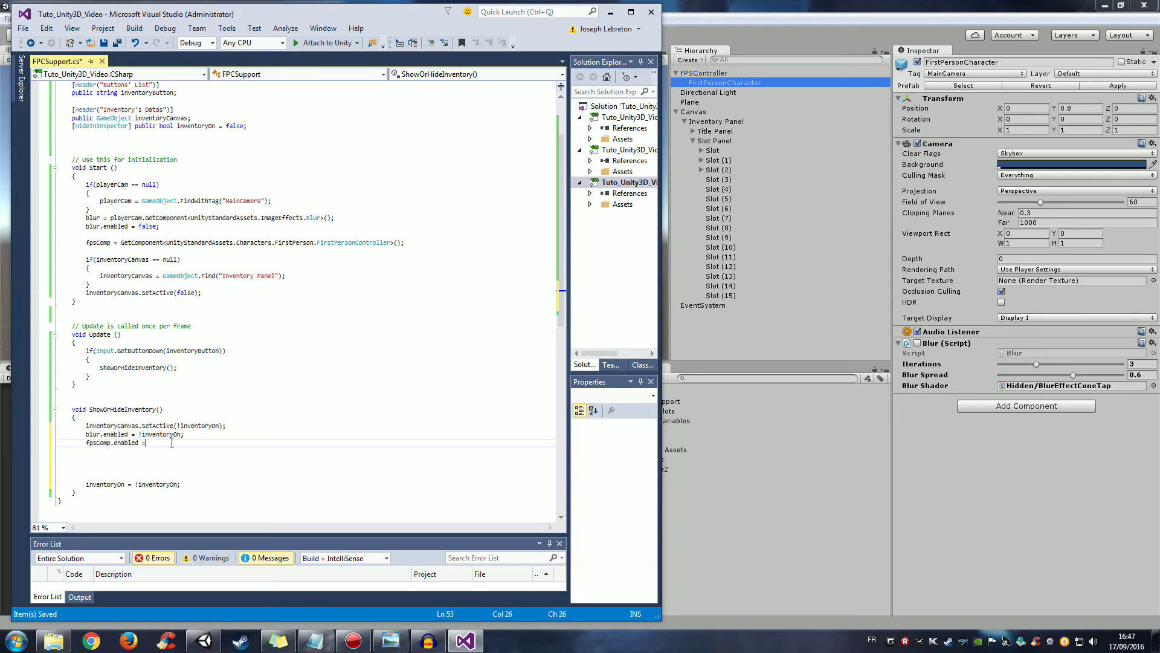
pyautogui.moveTo(182, 434); pyautogui.dragTo(141, 435)
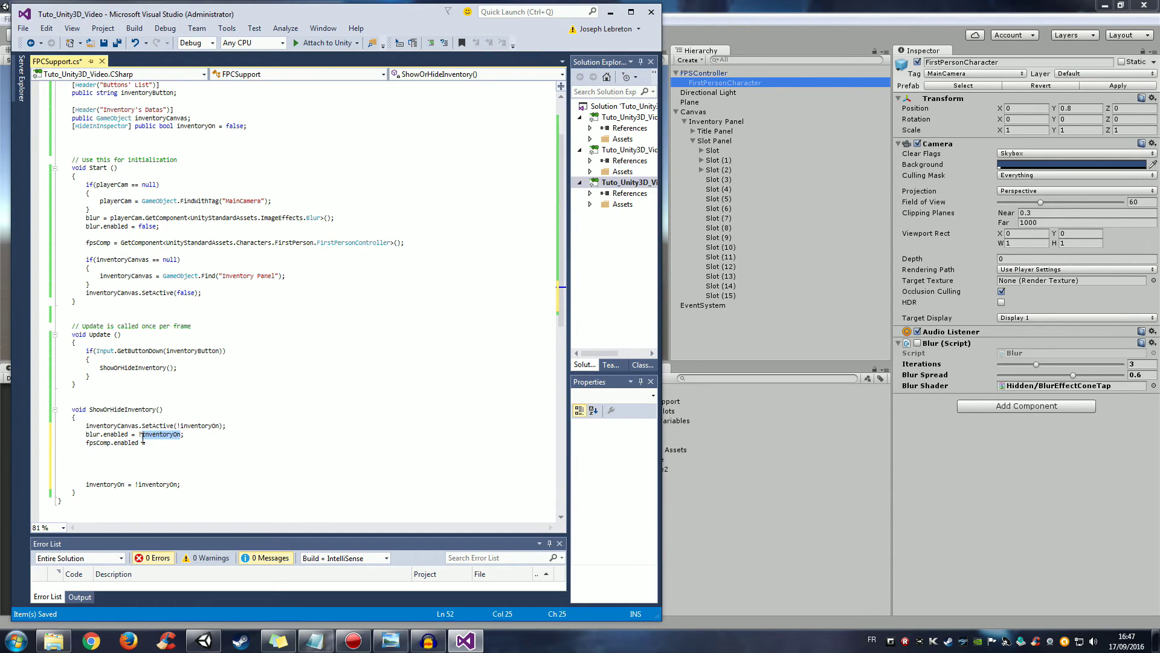
pyautogui.hotkey('ctrl', 'c')
pyautogui.click(182, 445)
pyautogui.hotkey('ctrl', 'v')
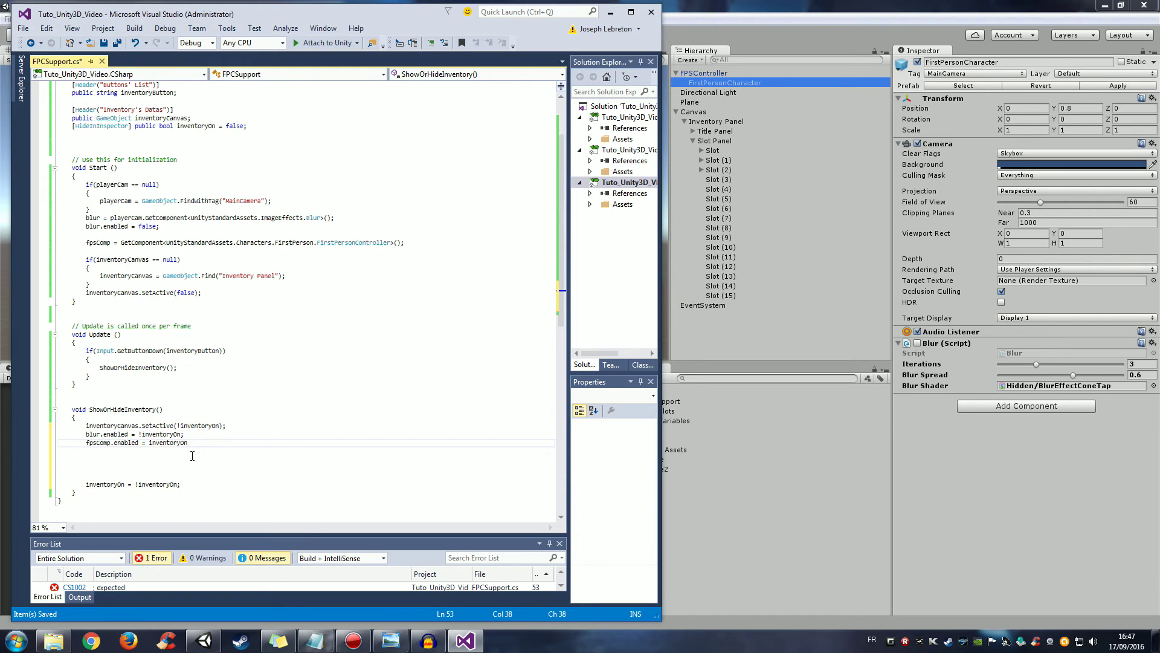
pyautogui.write(';')
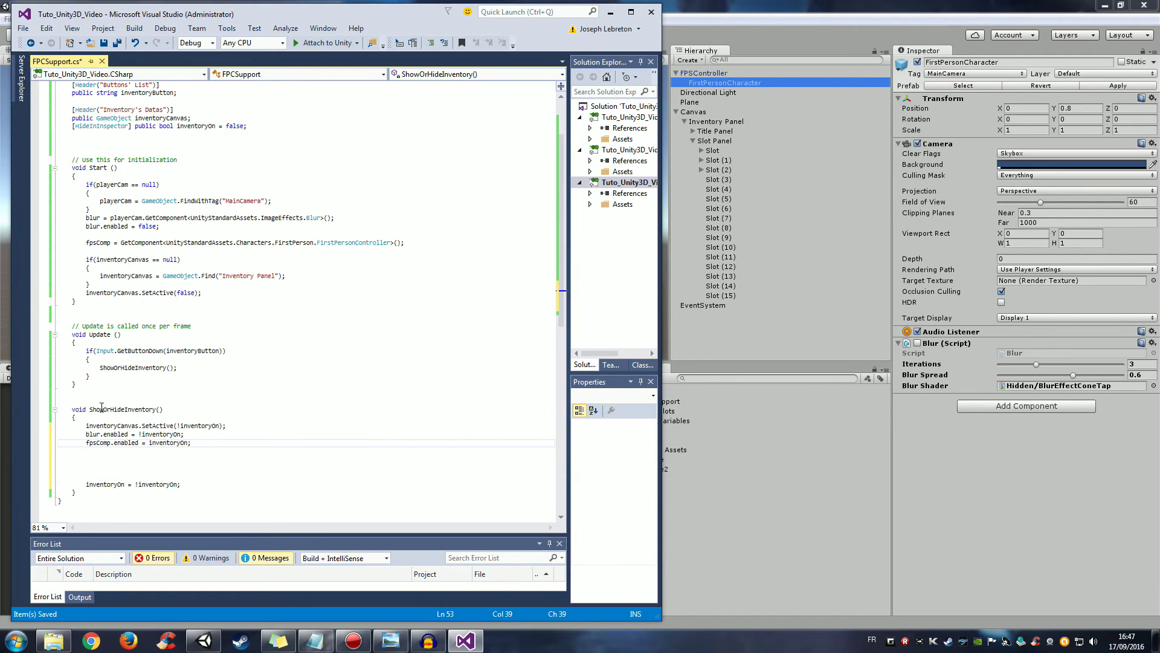
# Step: Save FPCSupport.cs and switch to the Unity editor
pyautogui.click(97, 410)
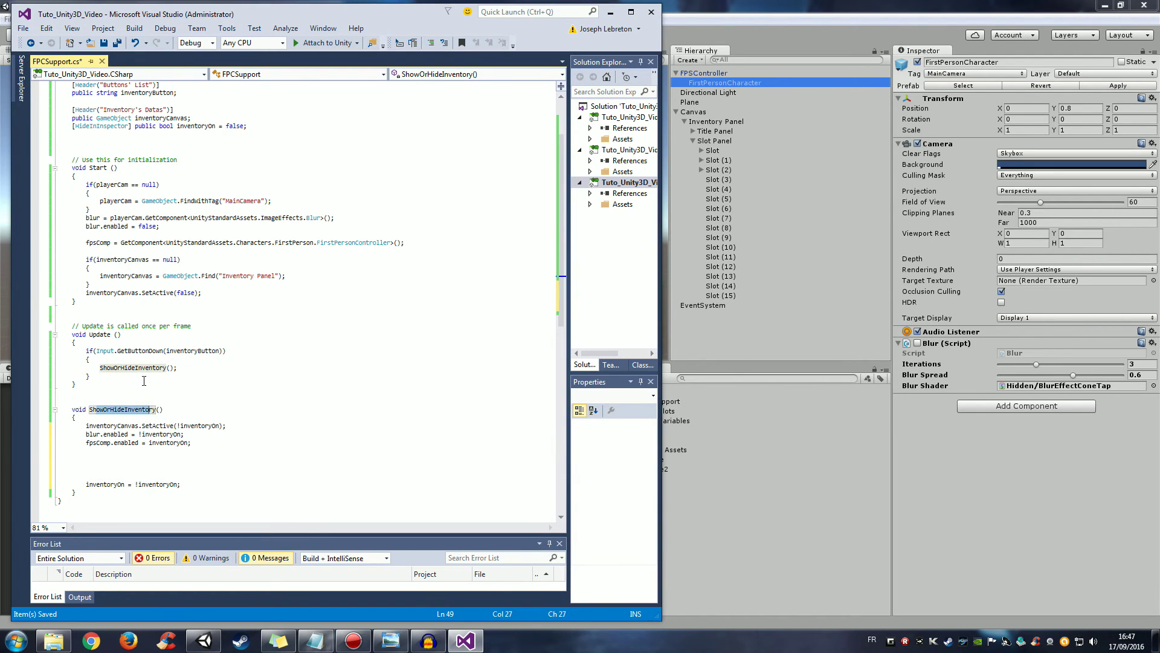
pyautogui.click(121, 385)
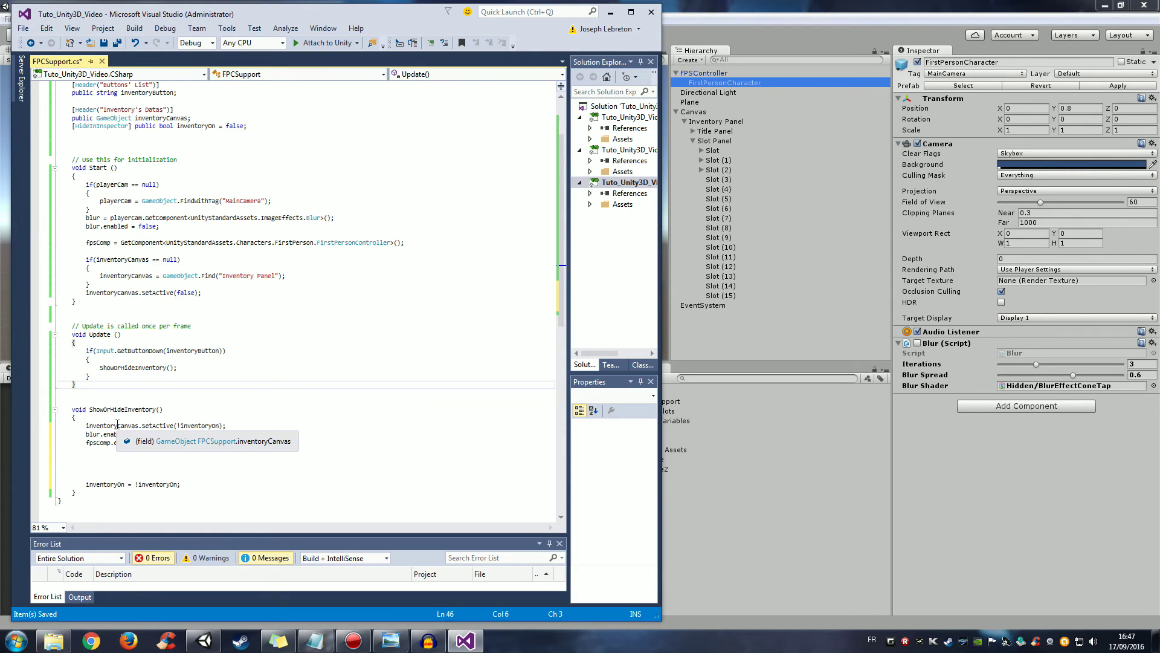
pyautogui.moveTo(87, 426); pyautogui.dragTo(202, 428)
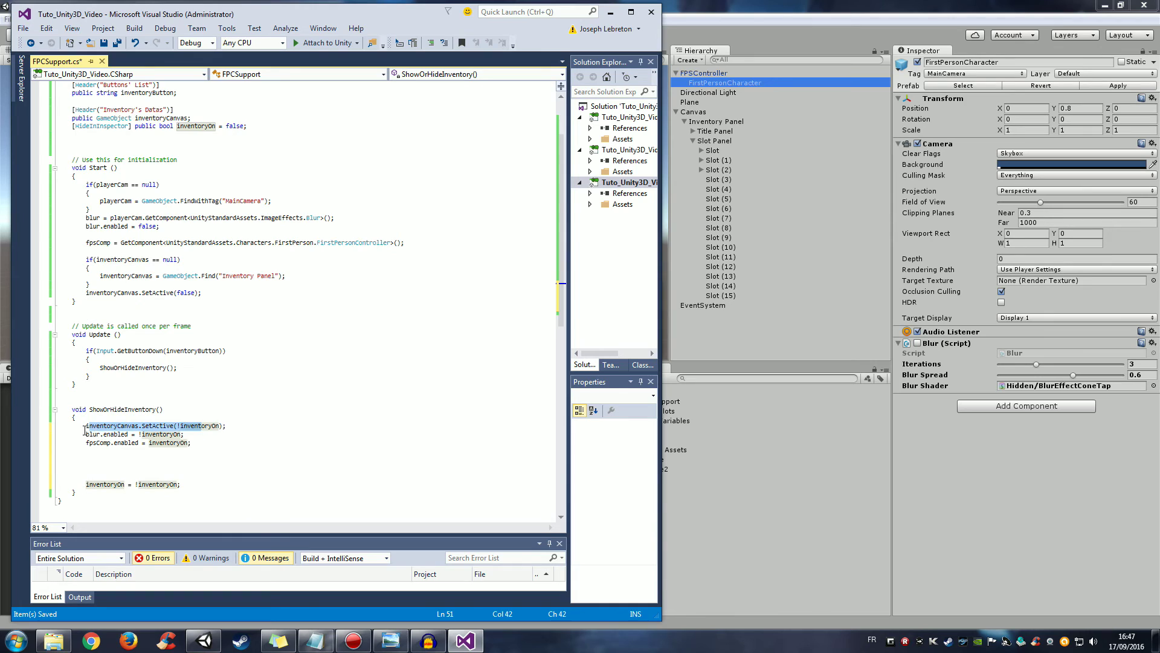
pyautogui.moveTo(87, 427); pyautogui.dragTo(133, 443)
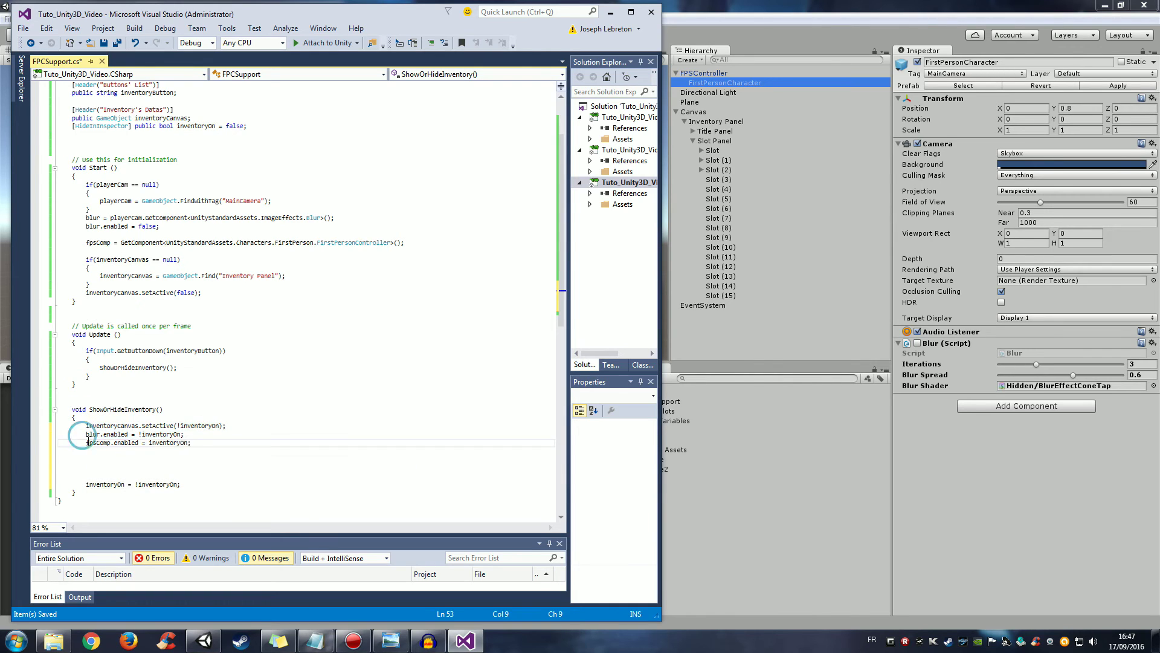
pyautogui.click(193, 443)
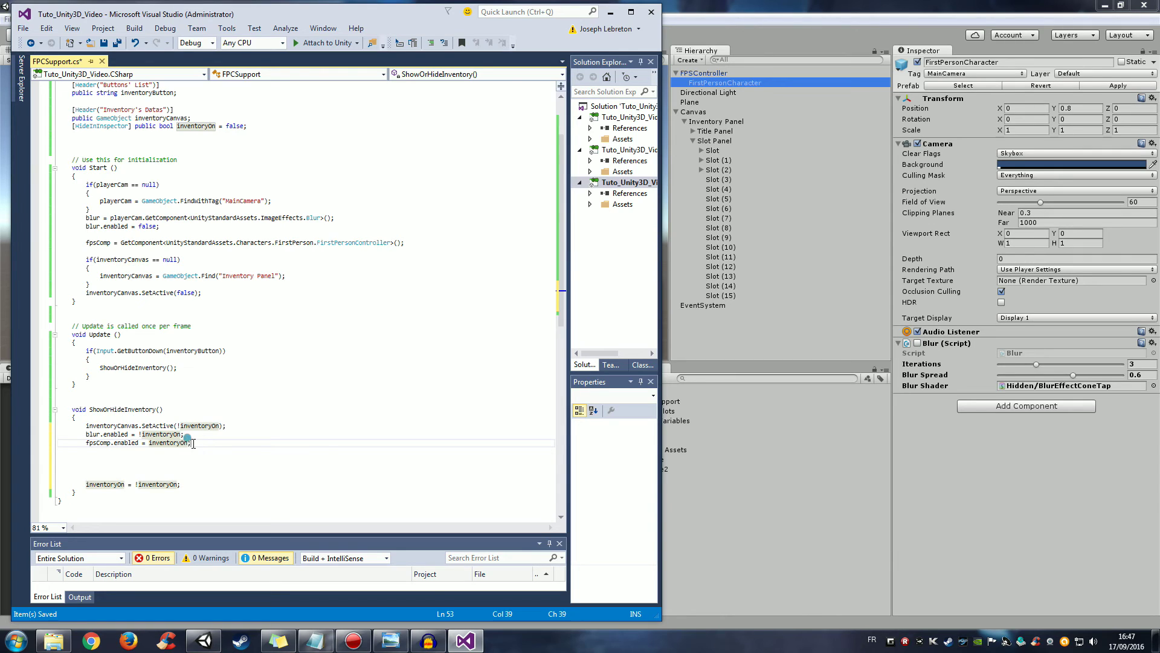
pyautogui.click(191, 453)
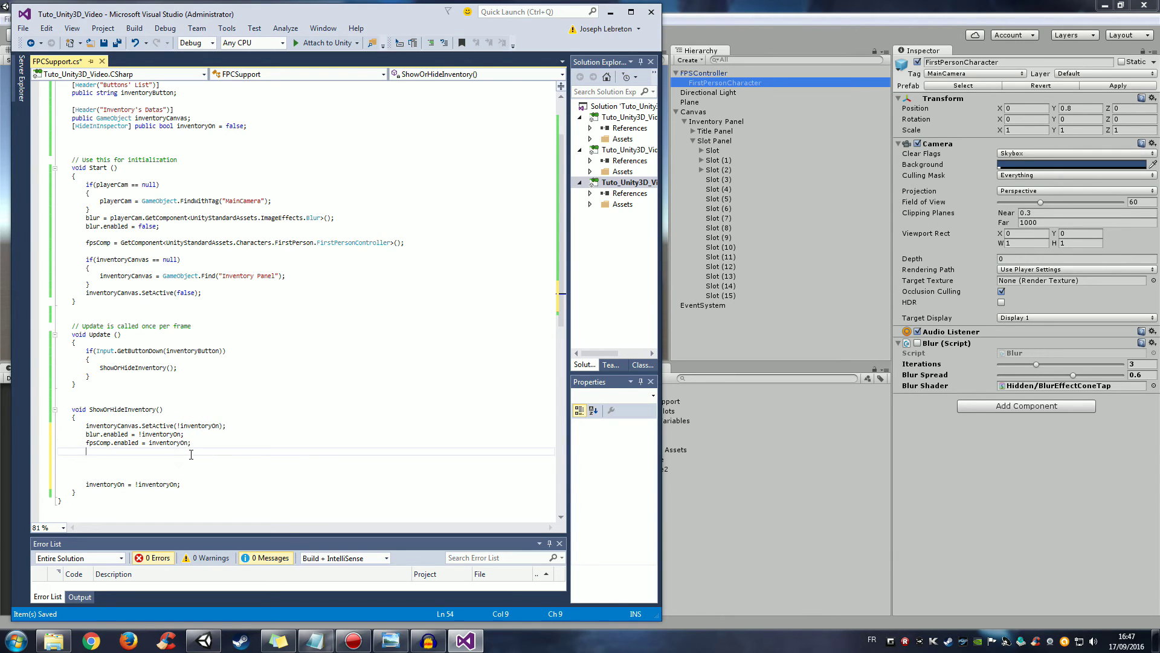
pyautogui.hotkey('ctrl', 's')
pyautogui.click(781, 546)
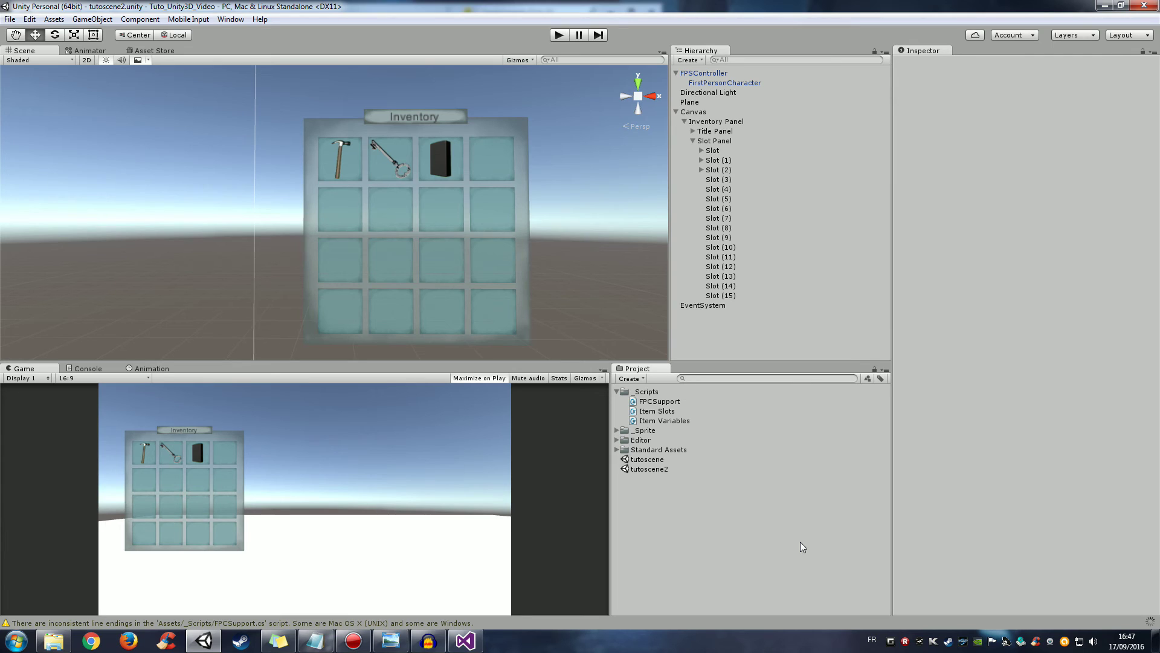
# Step: After a quick Play test, drag FPCSupport onto FPSController and inspect its Player Cam, Inventory Button, Inventory Canvas fields
pyautogui.click(562, 35)
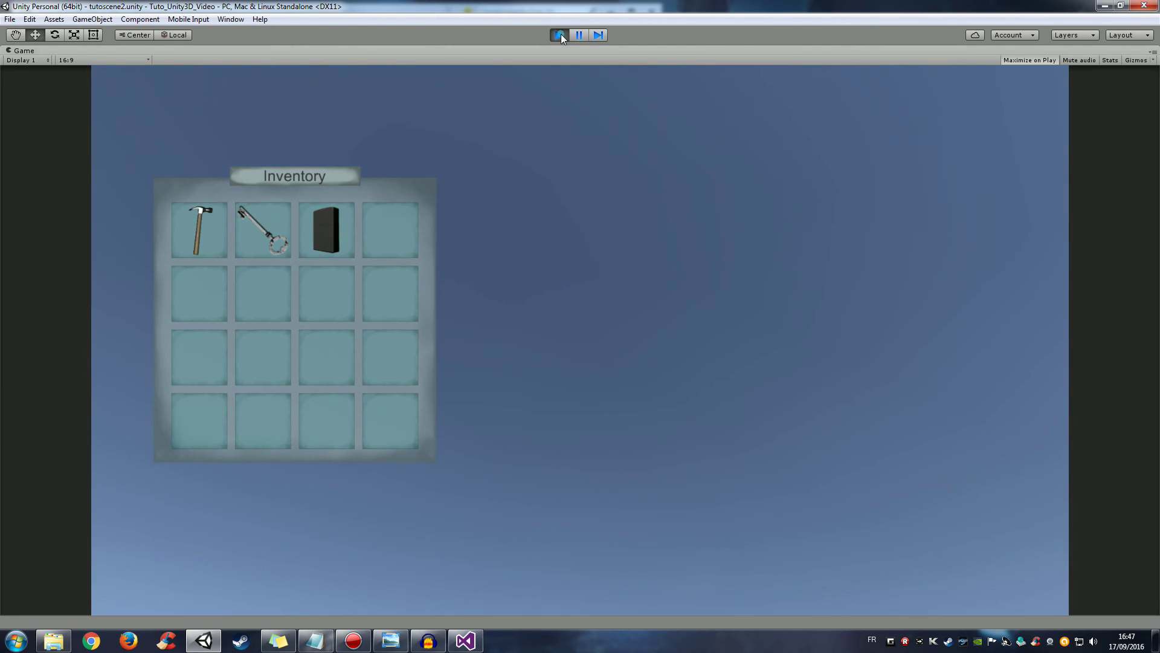
pyautogui.click(561, 34)
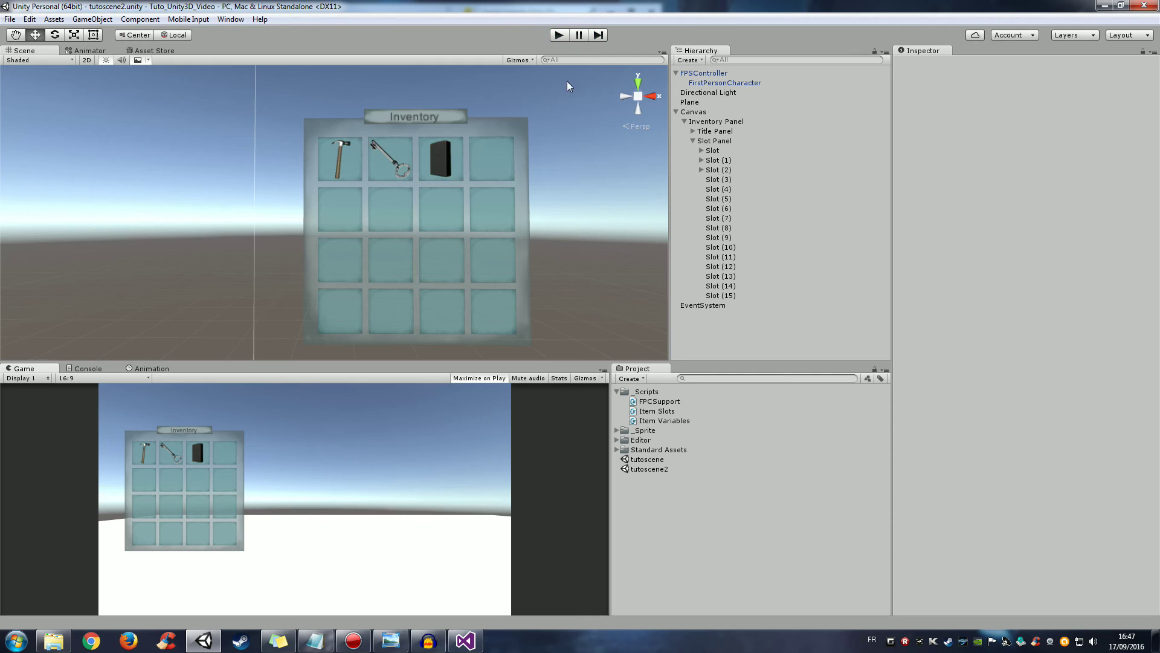
pyautogui.click(698, 73)
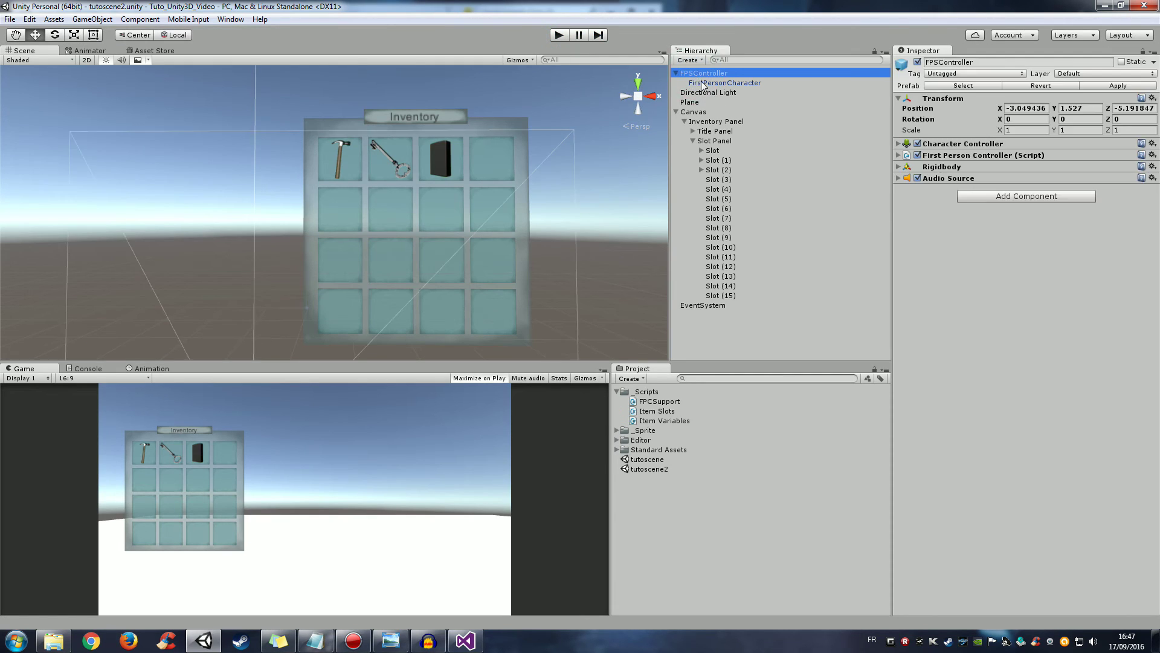
pyautogui.click(649, 405)
pyautogui.moveTo(649, 405); pyautogui.dragTo(1006, 267)
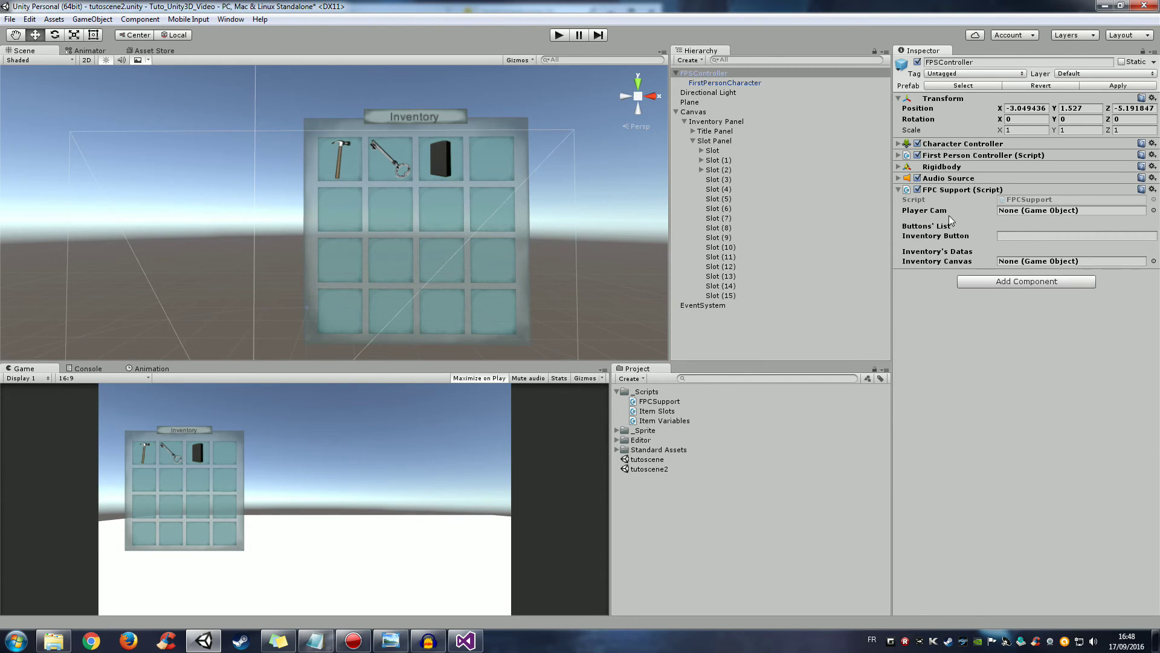
pyautogui.click(1033, 212)
pyautogui.click(1006, 261)
pyautogui.click(1010, 236)
pyautogui.click(28, 20)
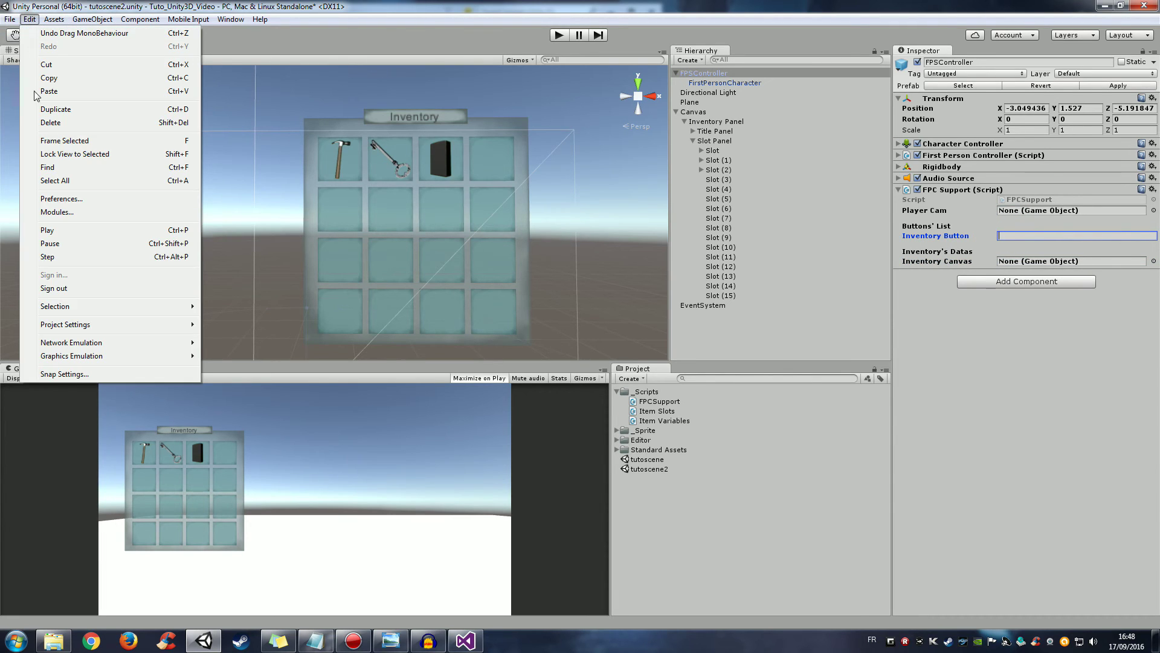
# Step: Set Inventory Button to 'Inventory', matching the axis name in Project Settings > Input
pyautogui.moveTo(151, 324)
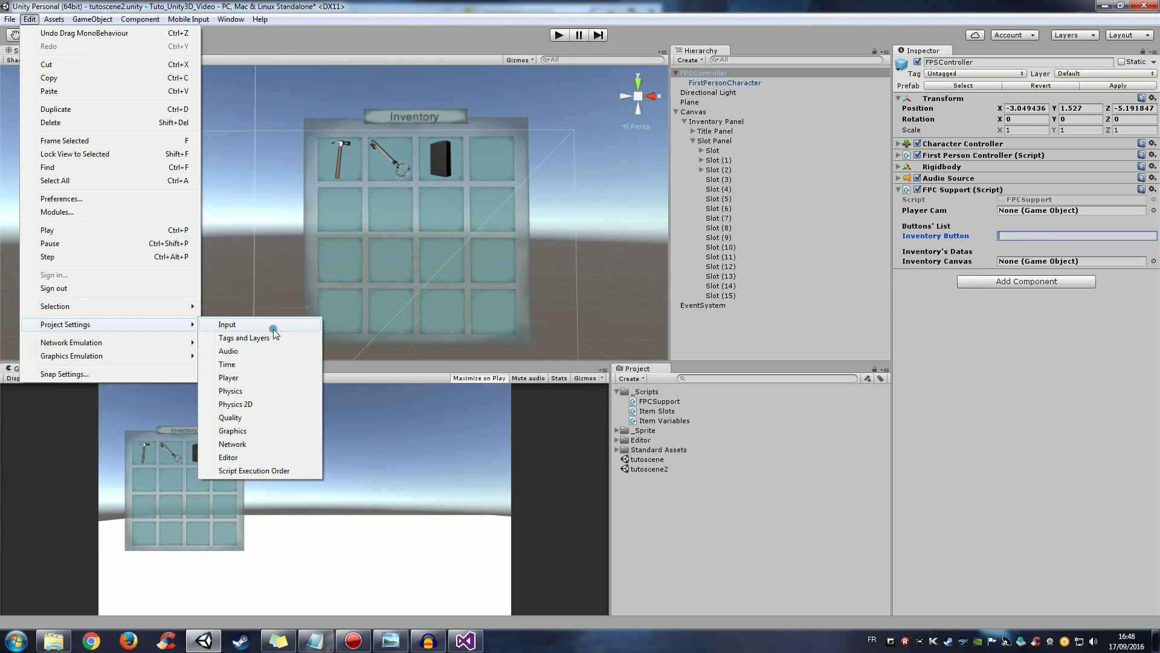
pyautogui.click(273, 327)
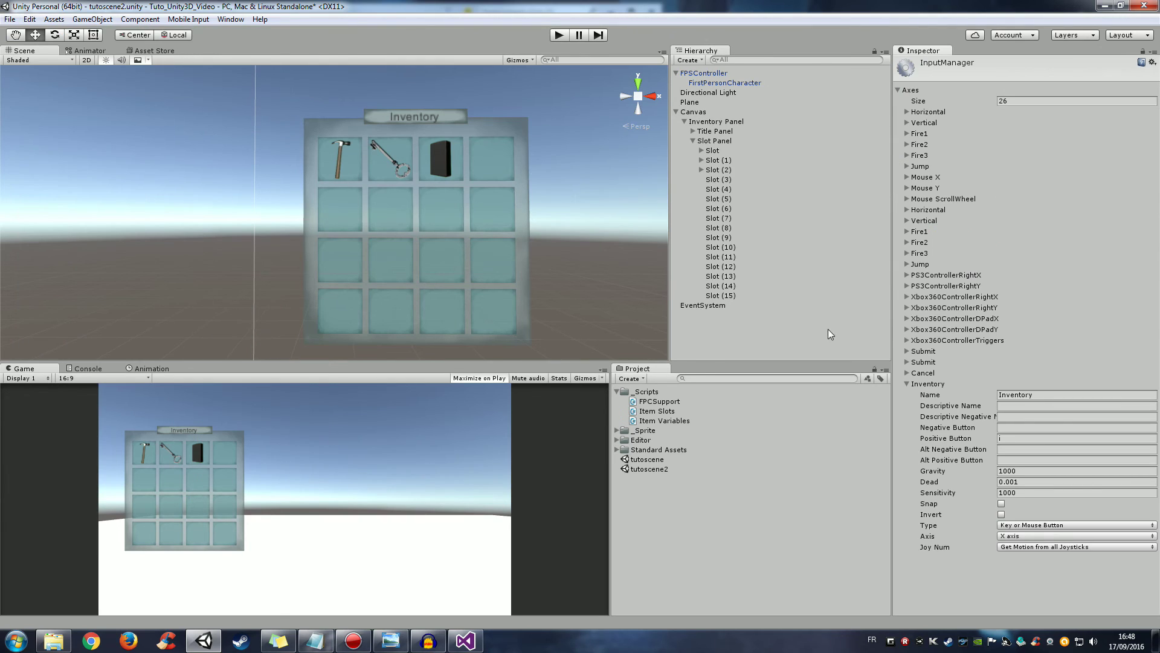
pyautogui.click(1021, 396)
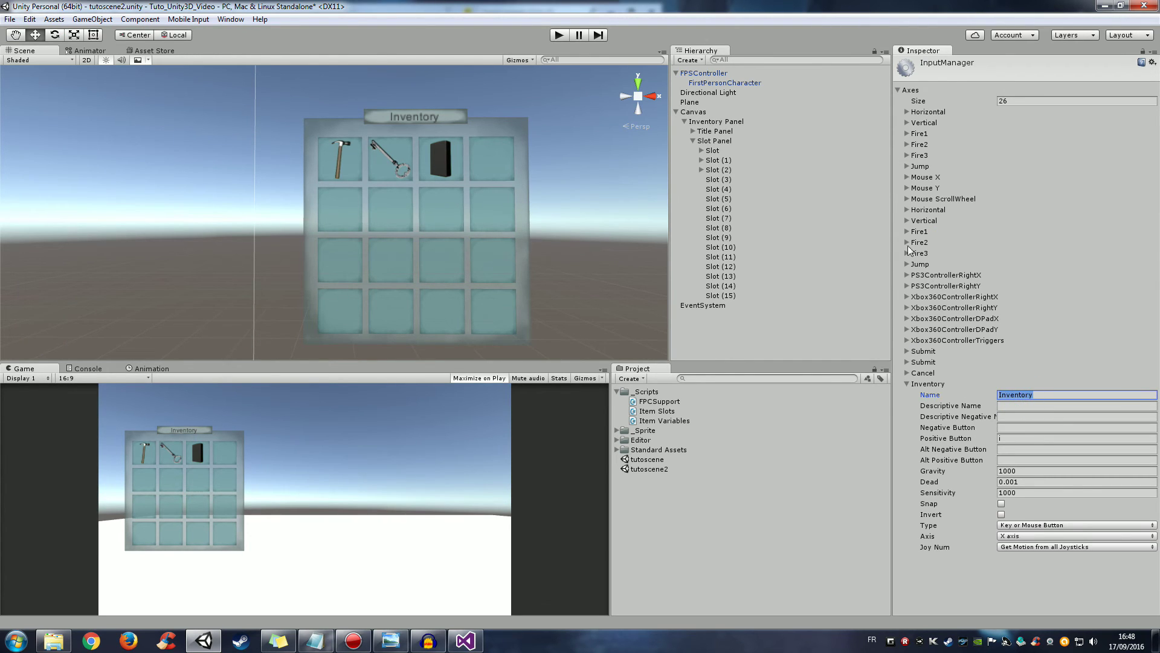
pyautogui.click(705, 75)
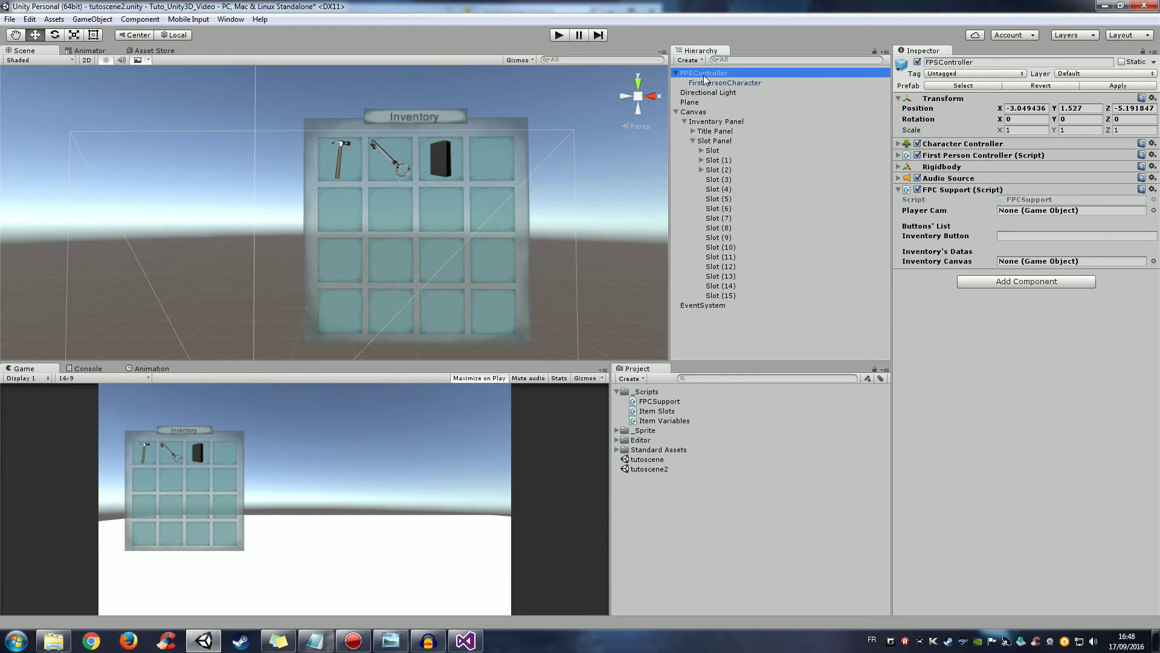
pyautogui.click(1011, 236)
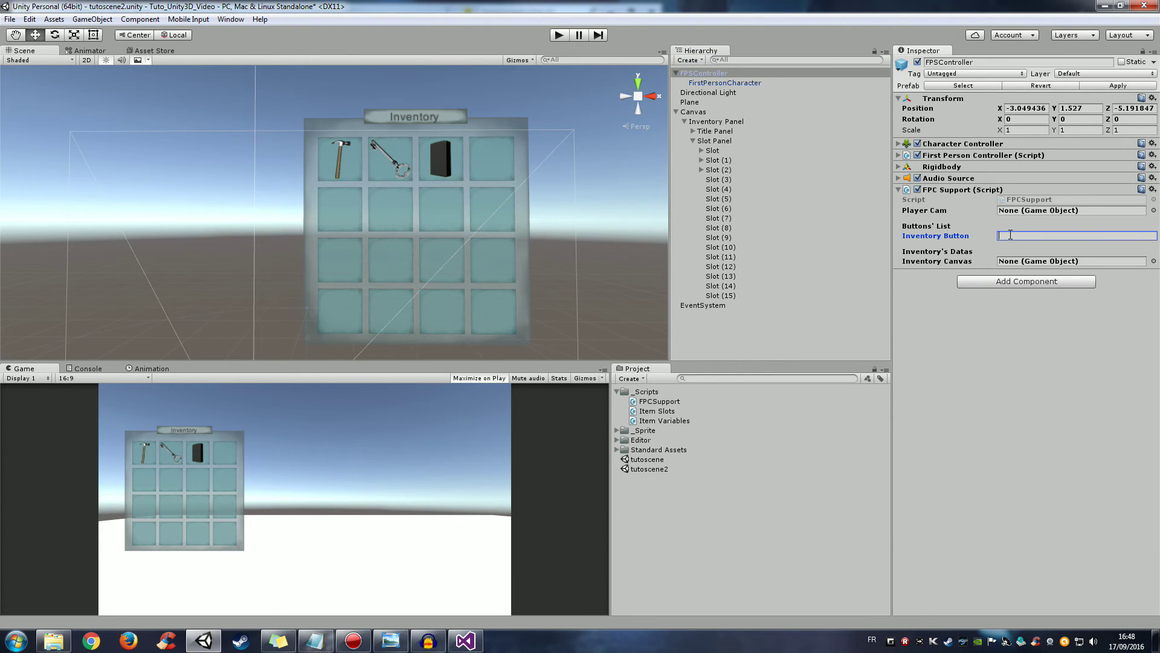
pyautogui.write('Inventory')
pyautogui.click(994, 323)
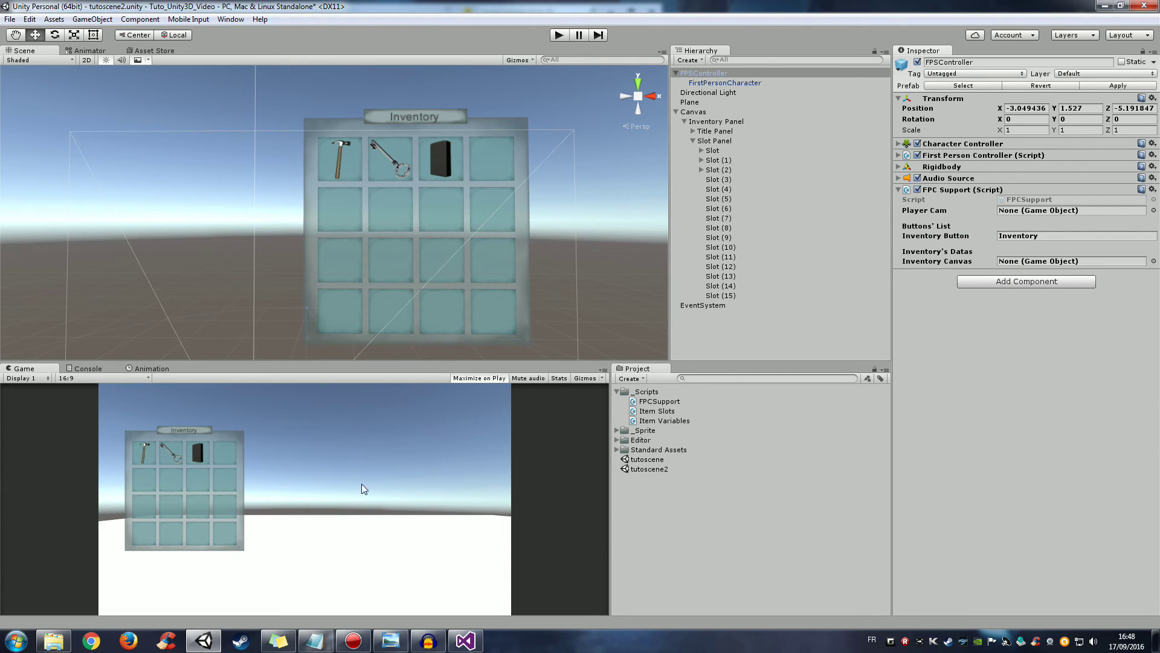
pyautogui.click(465, 640)
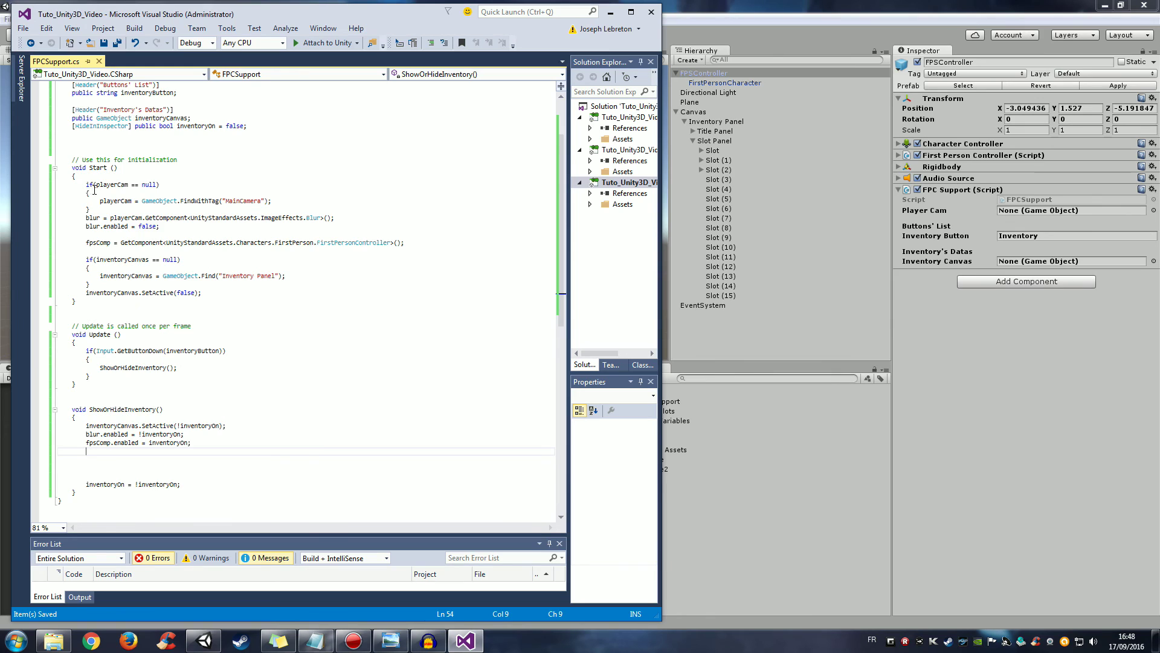
# Step: Review the if (inventoryCanvas == null) block in Start() that finds the Inventory Panel
pyautogui.moveTo(100, 200); pyautogui.dragTo(142, 217)
pyautogui.moveTo(127, 259); pyautogui.dragTo(134, 268)
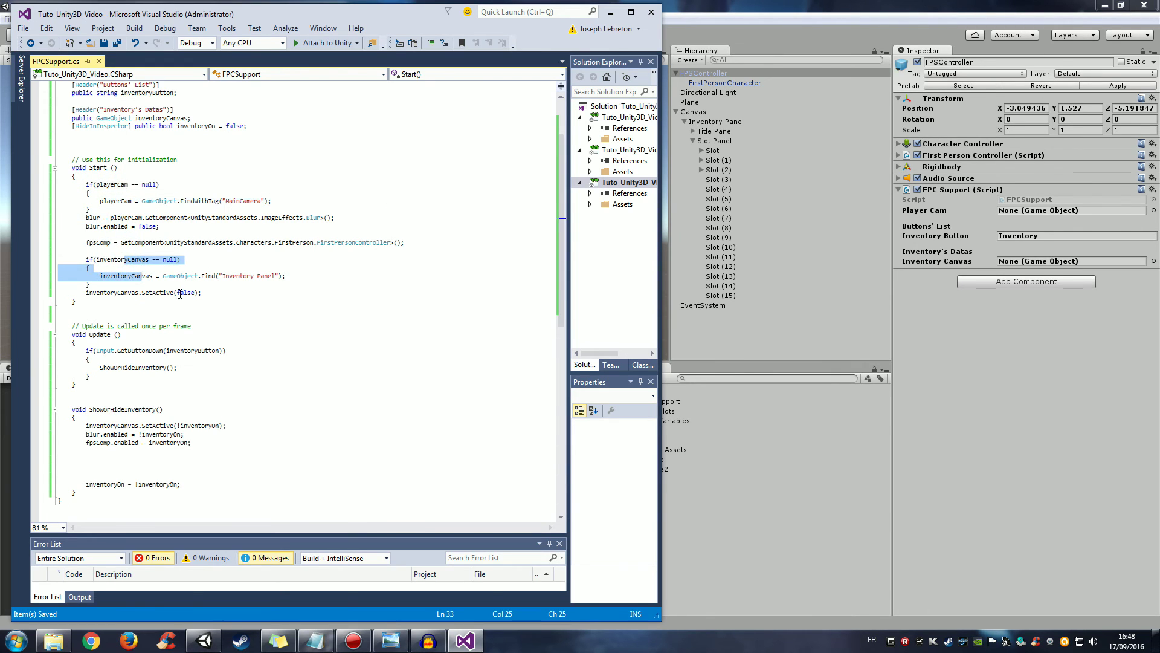
pyautogui.click(121, 276)
pyautogui.click(115, 284)
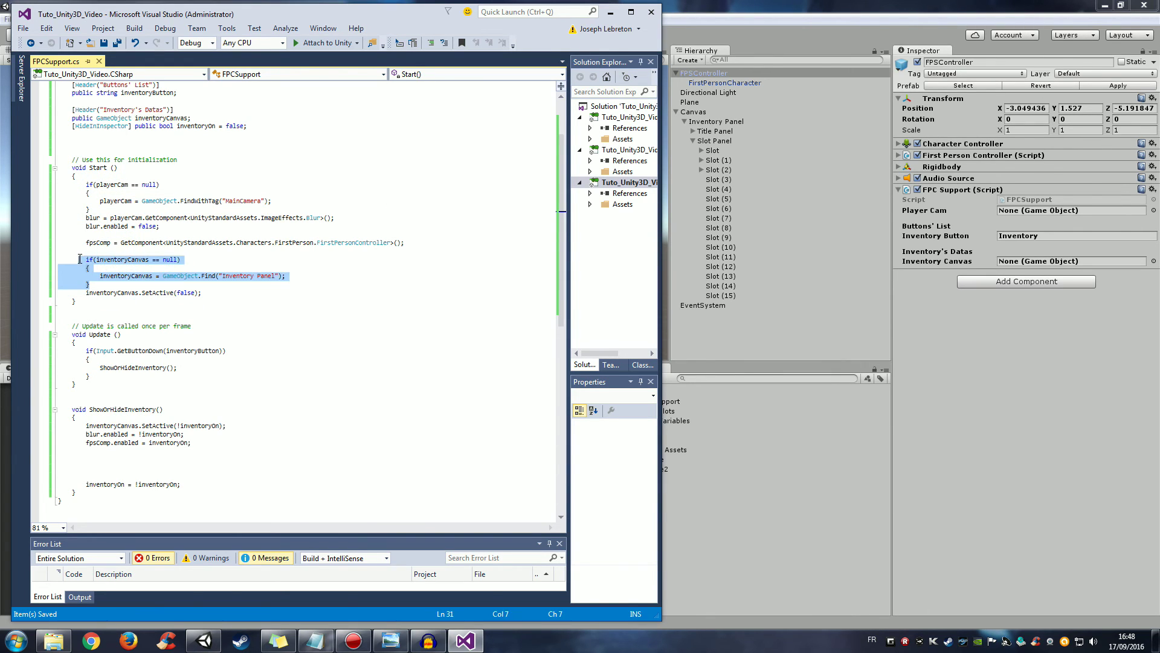
pyautogui.moveTo(115, 285); pyautogui.dragTo(55, 260)
pyautogui.hotkey('ctrl', 'z')
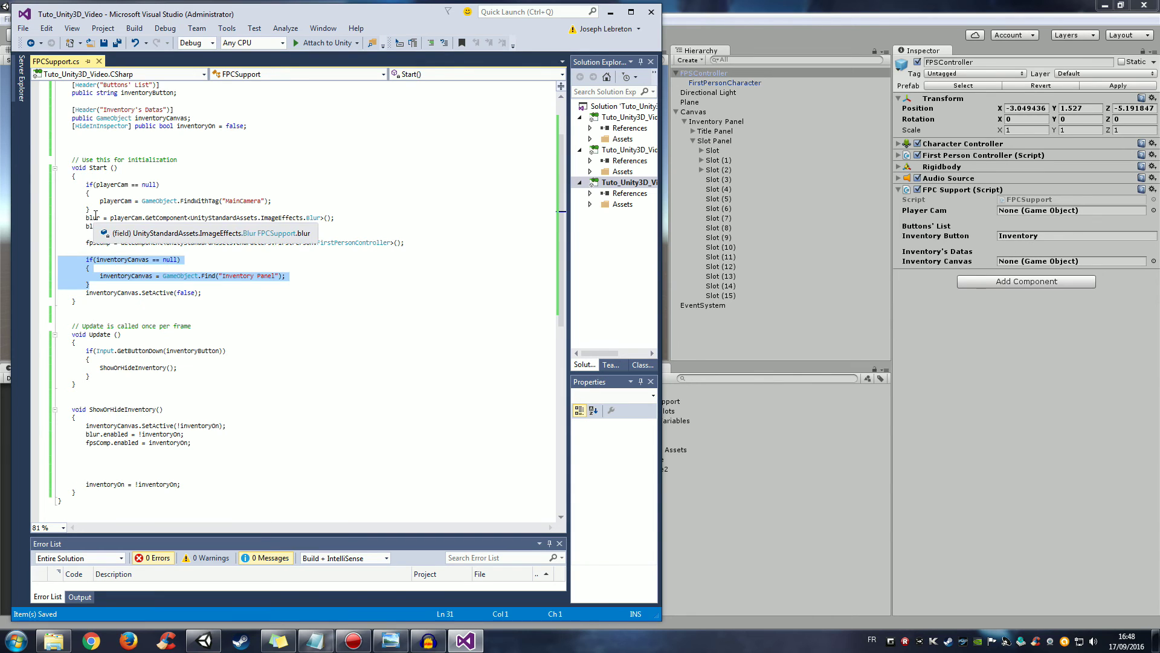
pyautogui.hotkey('ctrl', 'z')
pyautogui.hotkey('ctrl', 'z')
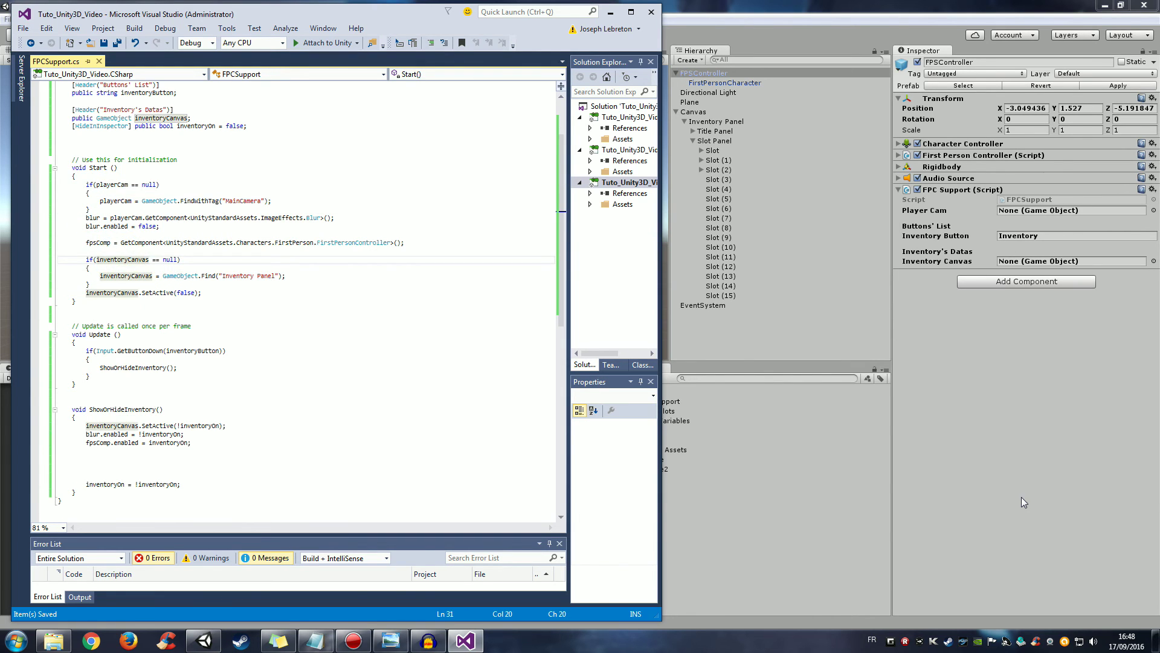
pyautogui.click(1021, 496)
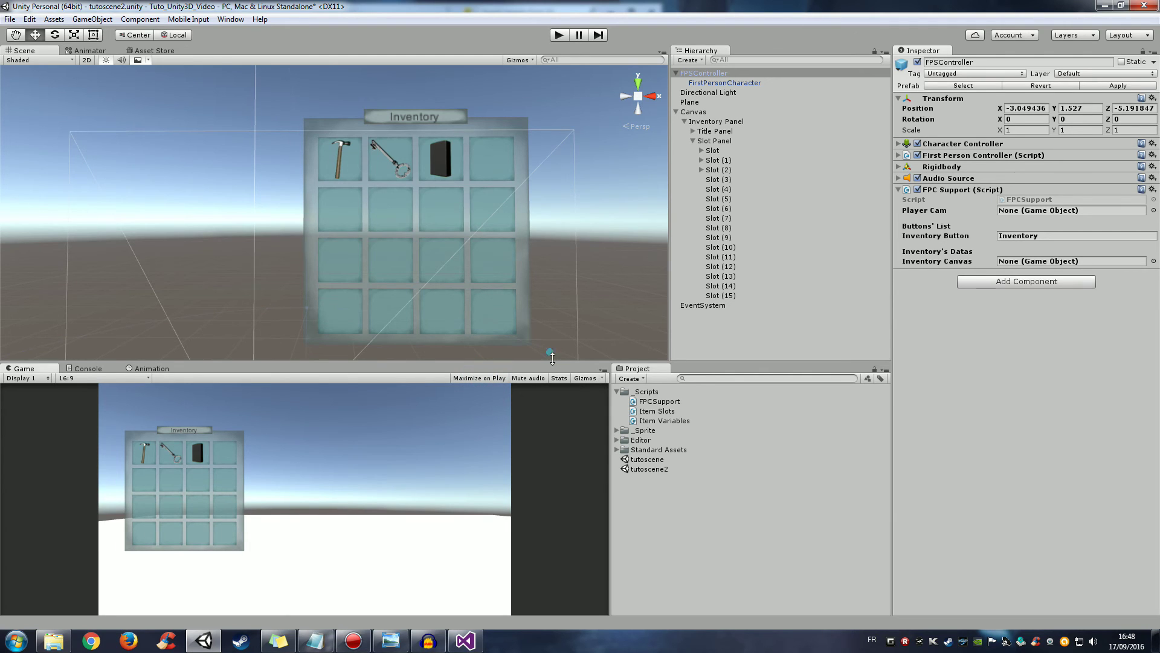
# Step: Play-test the scene: walk forward with W, press I to open the inventory panel, then stop
pyautogui.moveTo(551, 362); pyautogui.dragTo(566, 298)
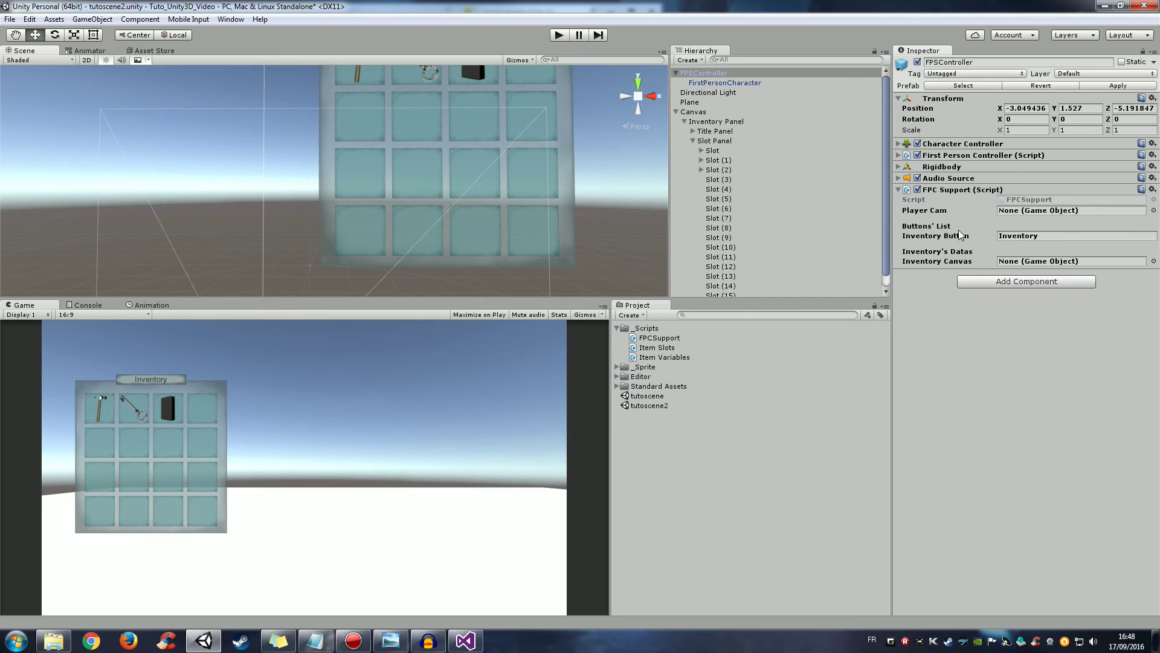
pyautogui.click(558, 35)
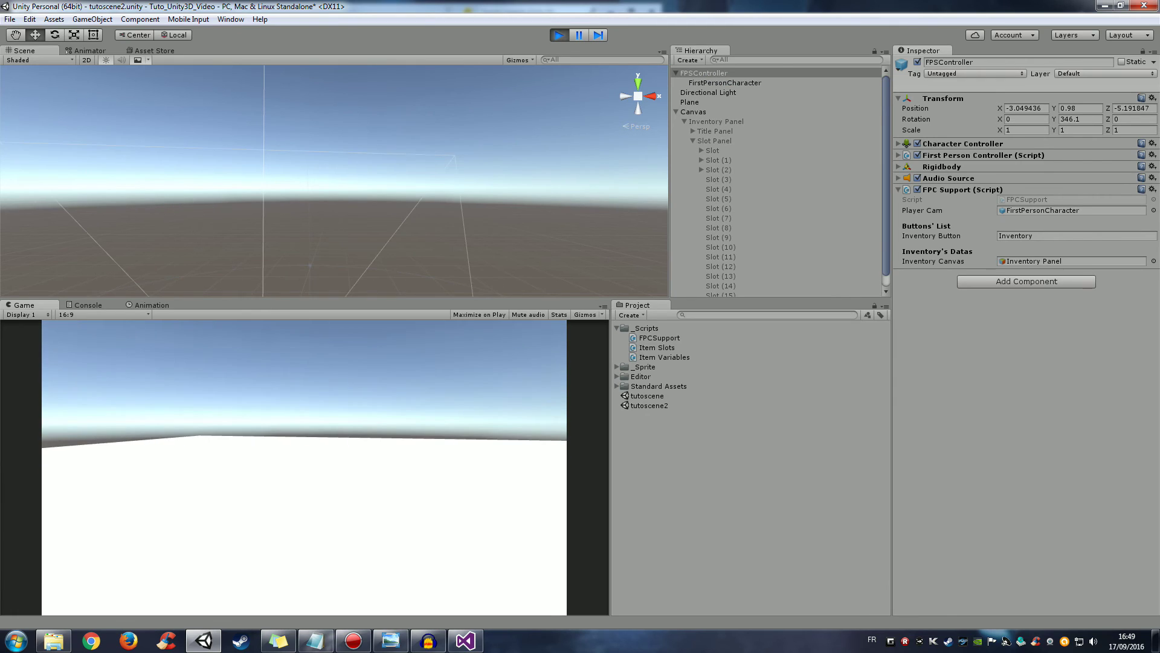
pyautogui.press('super')
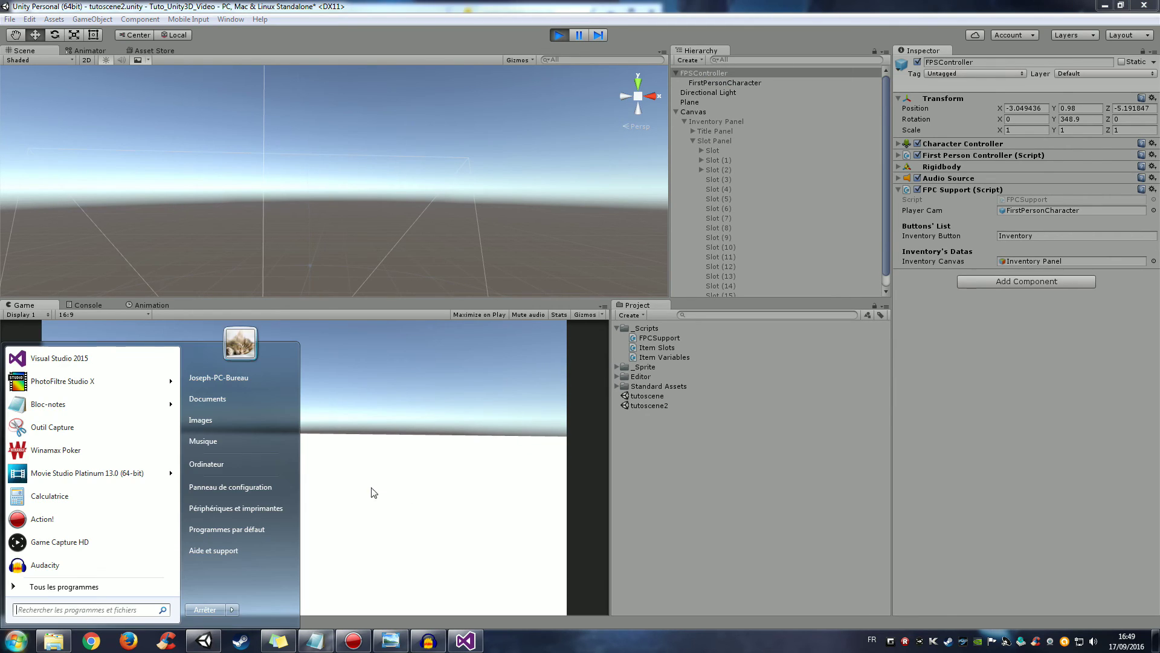
pyautogui.click(1048, 210)
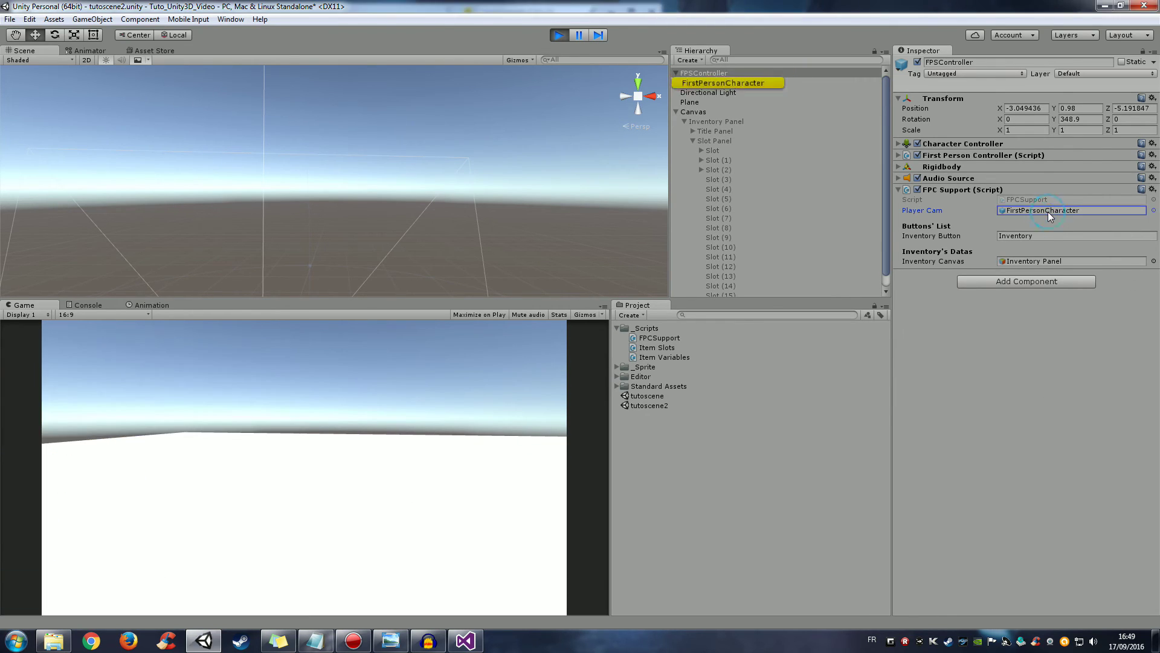
pyautogui.click(1026, 264)
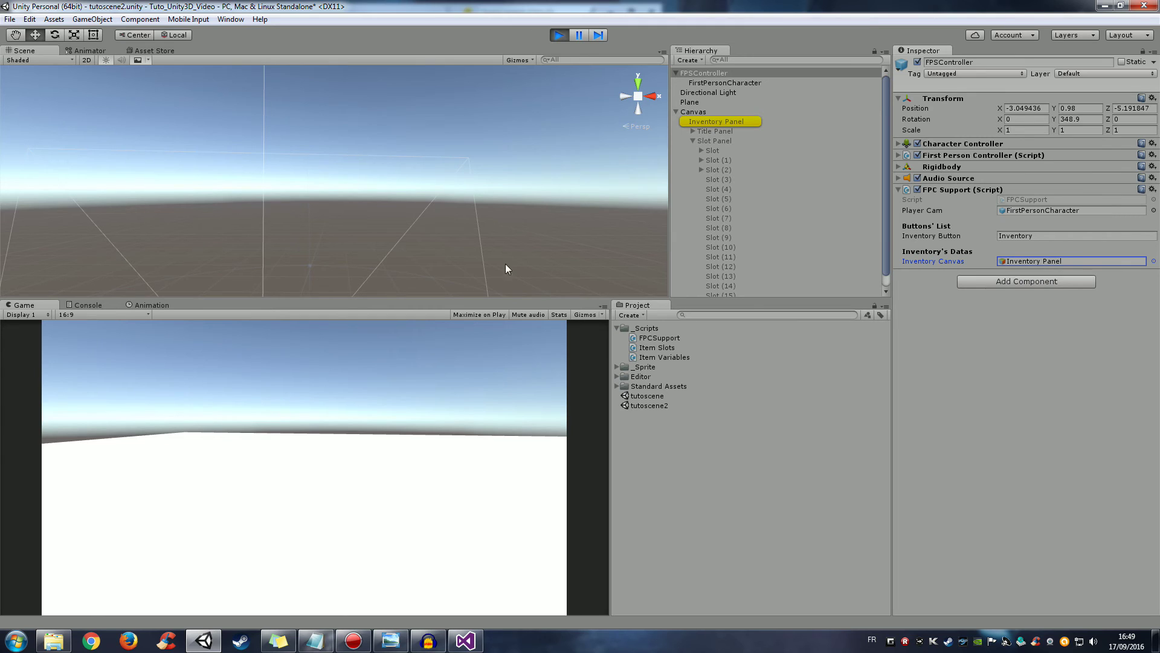
pyautogui.click(475, 454)
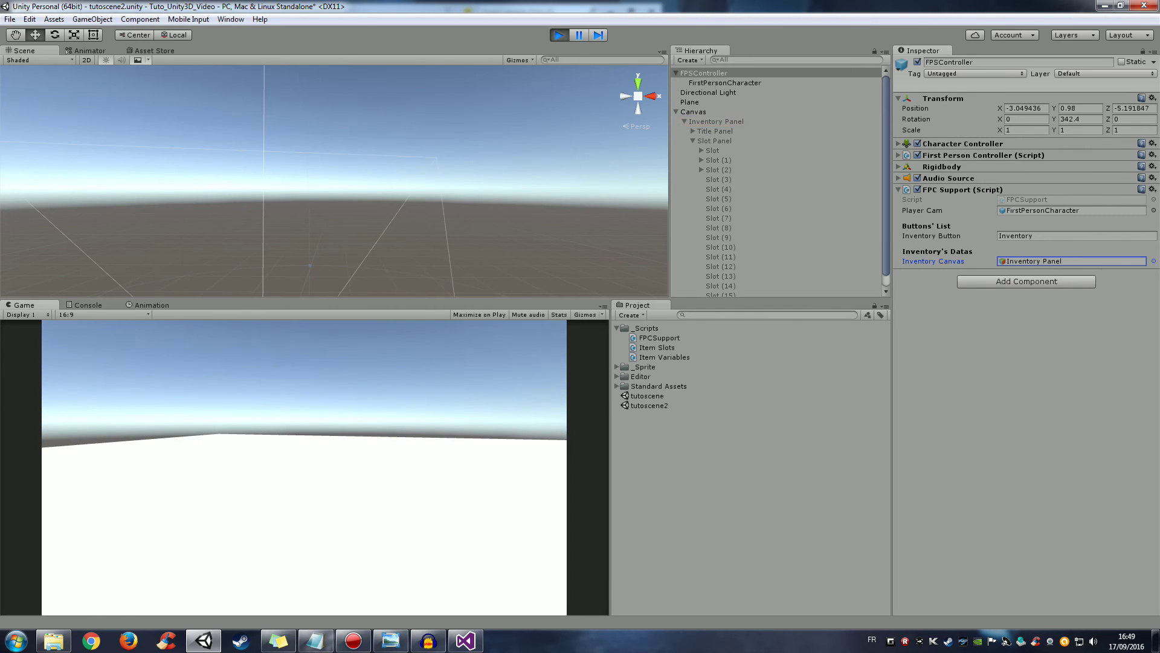
pyautogui.press('w')
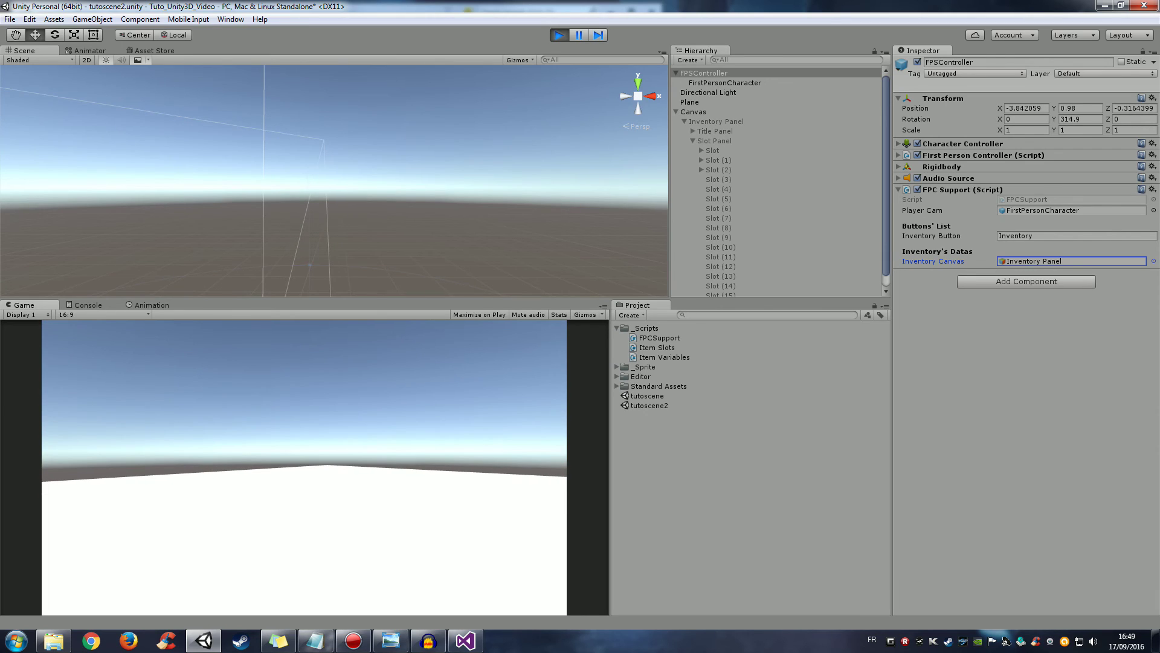
pyautogui.press('i')
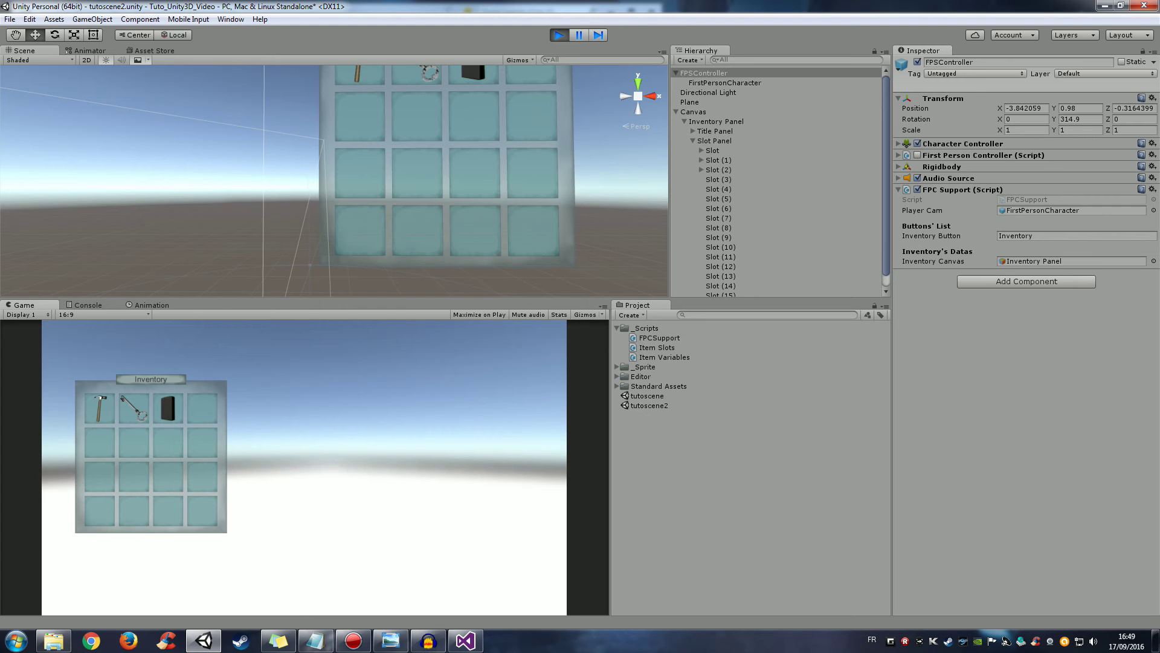
pyautogui.press('super')
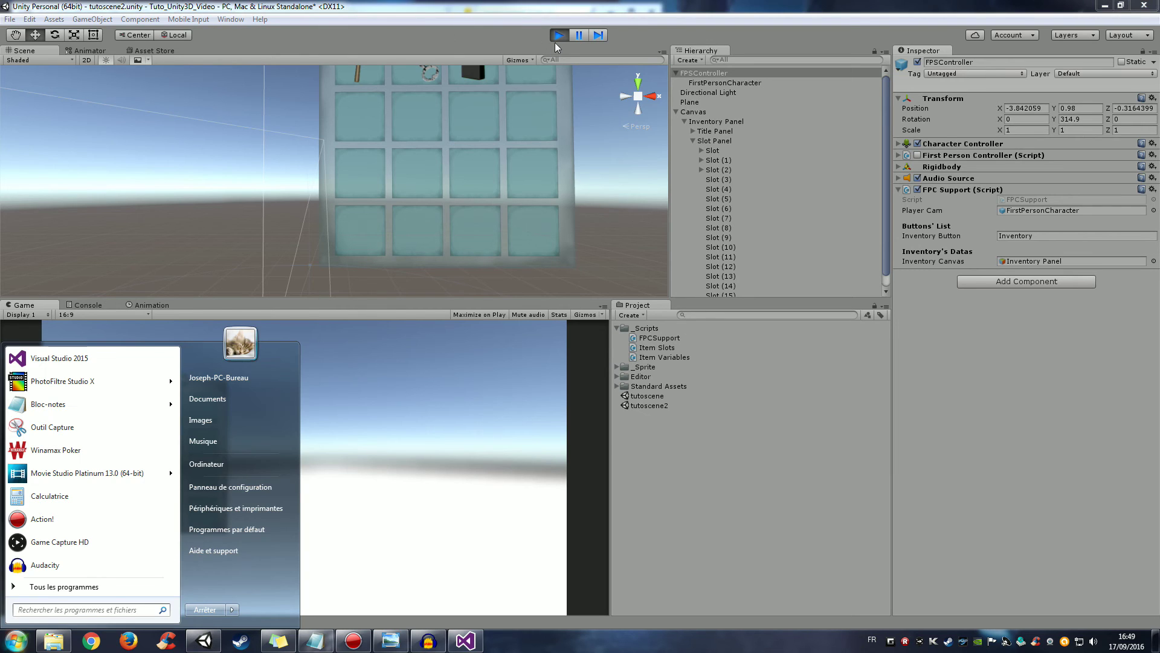
pyautogui.click(559, 35)
# Step: Type Cursor.visible on the blank line inside ShowOrHideInventory(), completing 'visible' from IntelliSense
pyautogui.click(465, 640)
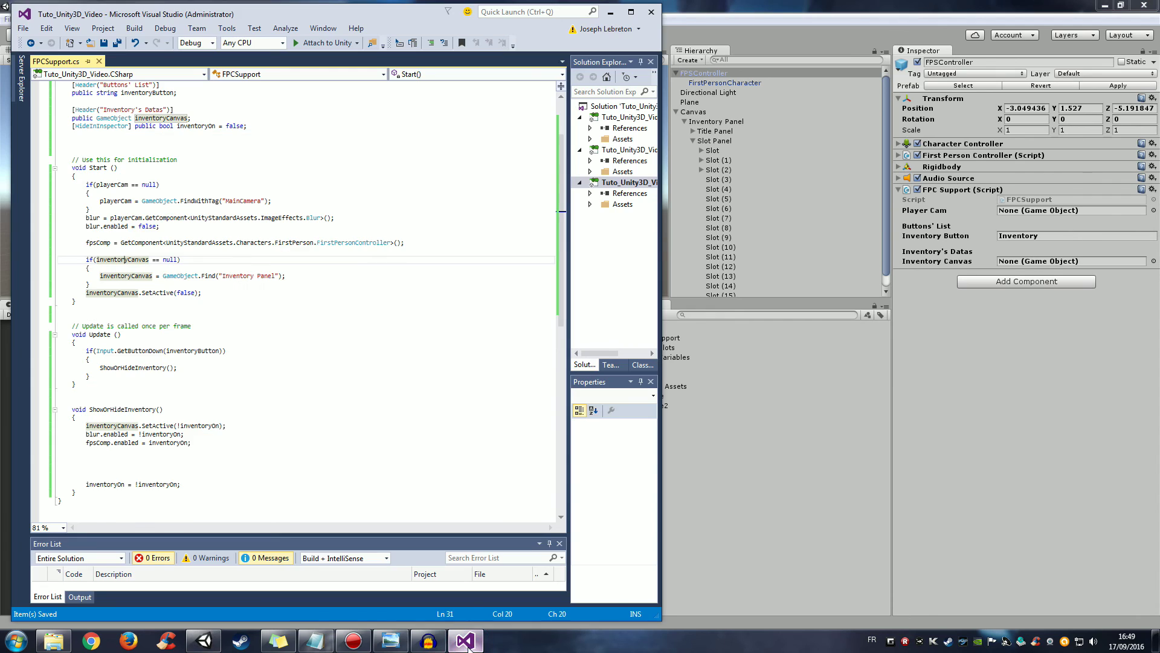
pyautogui.click(203, 326)
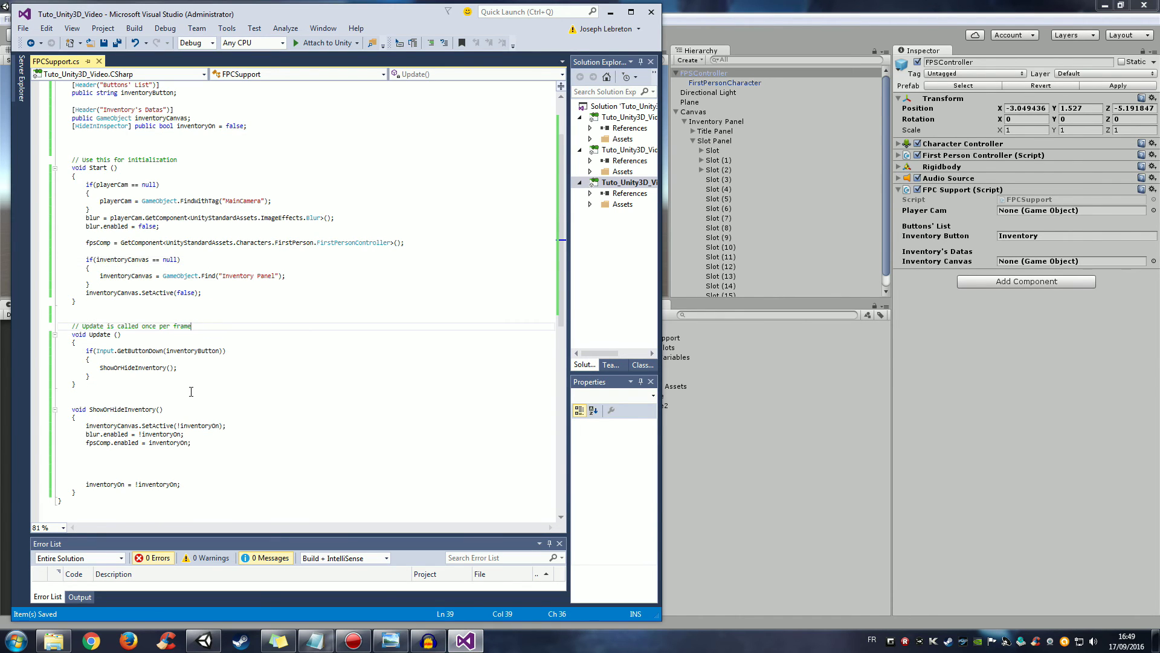
pyautogui.scroll(-4, 184, 394)
pyautogui.click(128, 363)
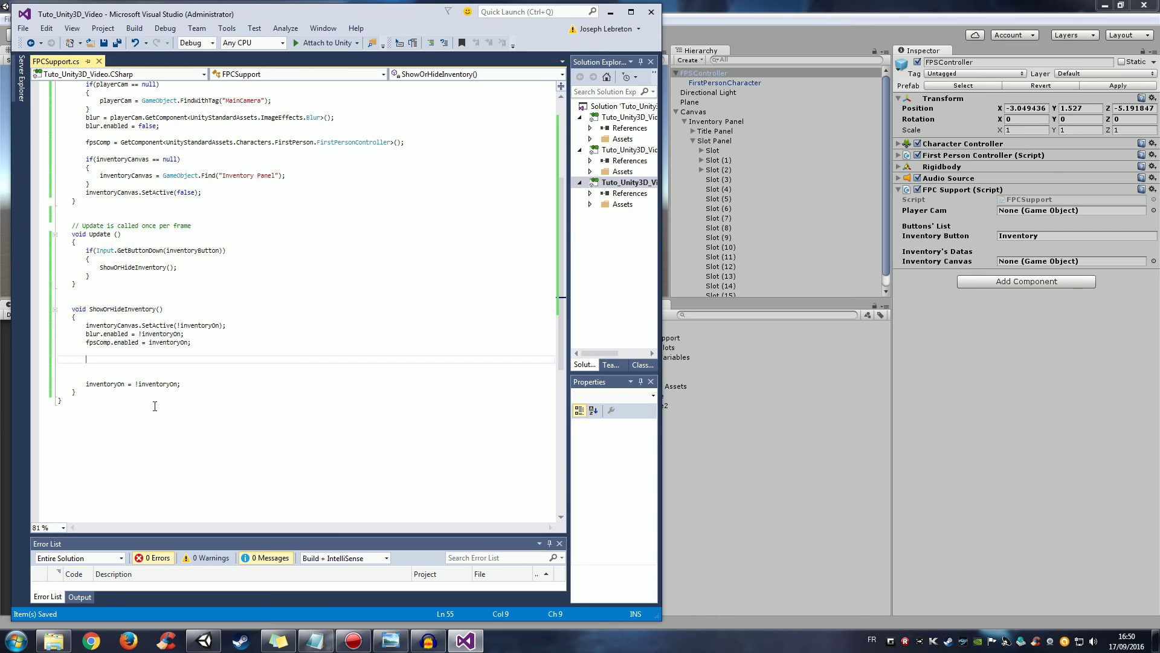
pyautogui.write('Cur')
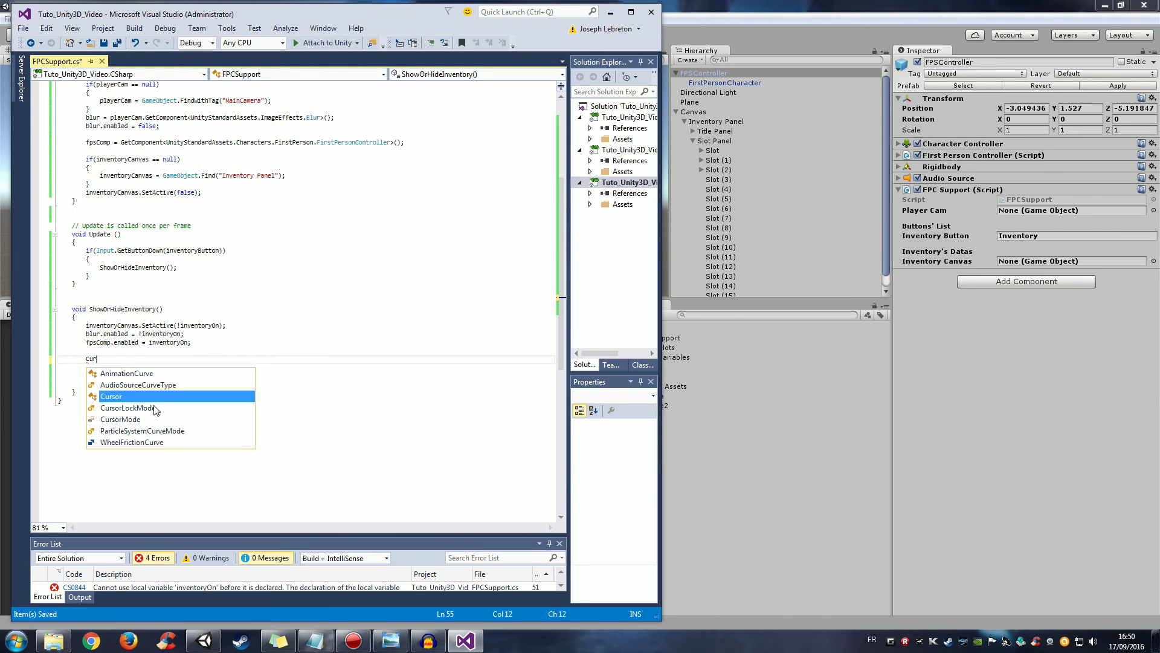
pyautogui.write('sor')
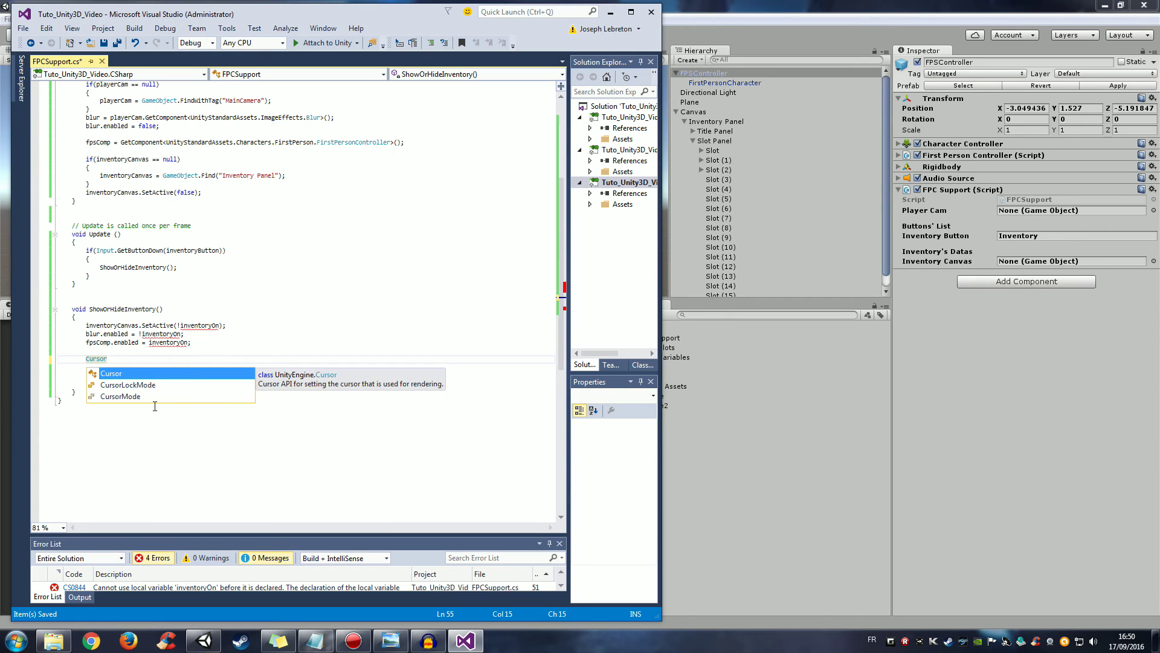
pyautogui.write('.')
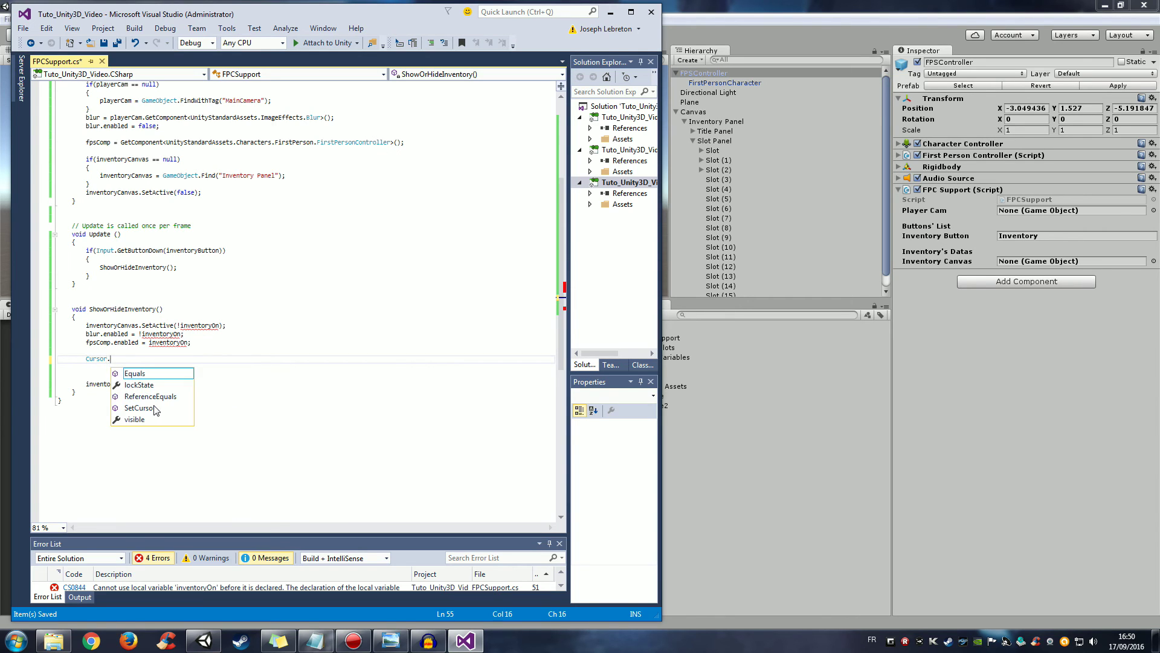
pyautogui.write('visibv')
pyautogui.press('BackSpace')
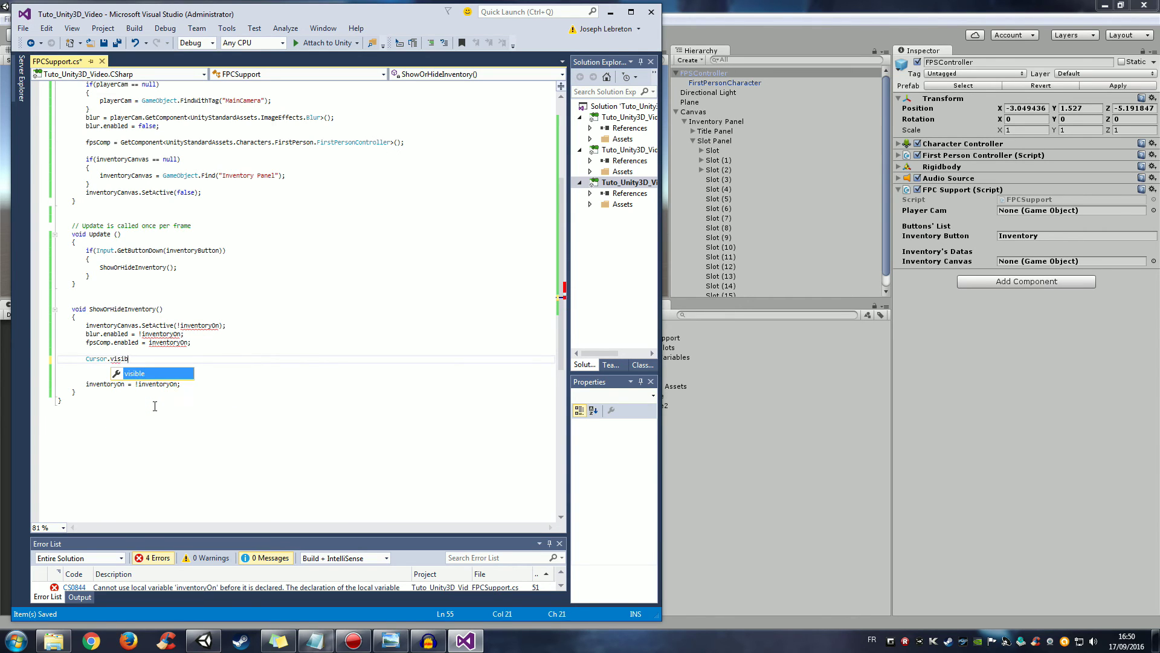
pyautogui.write('le')
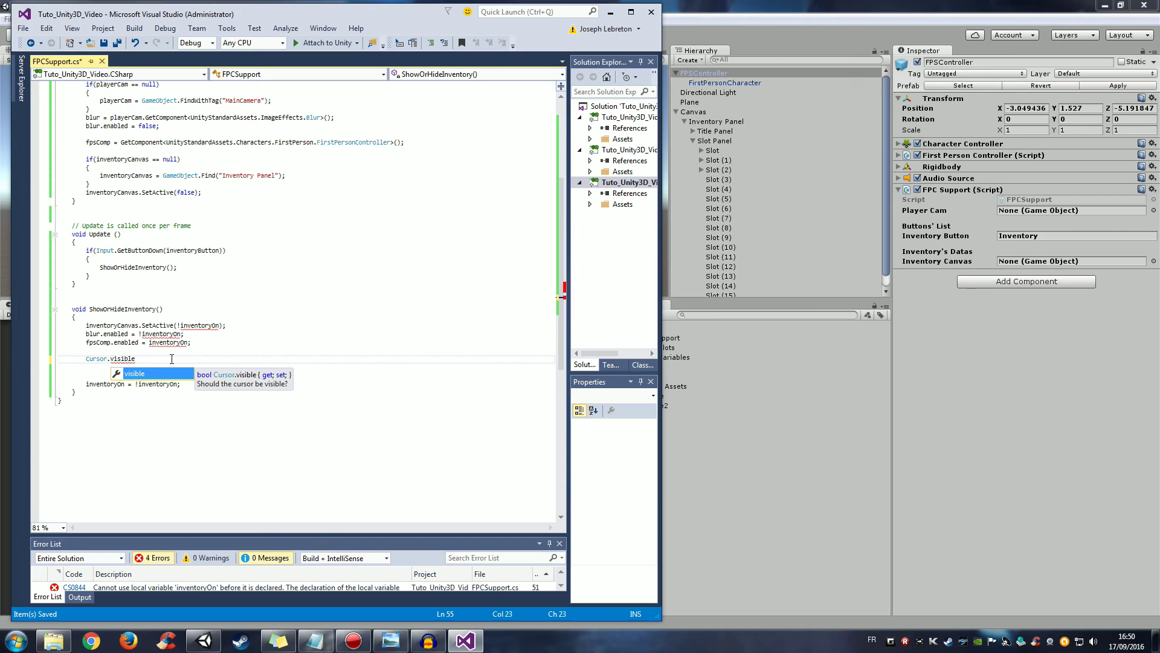
pyautogui.click(88, 326)
pyautogui.click(90, 334)
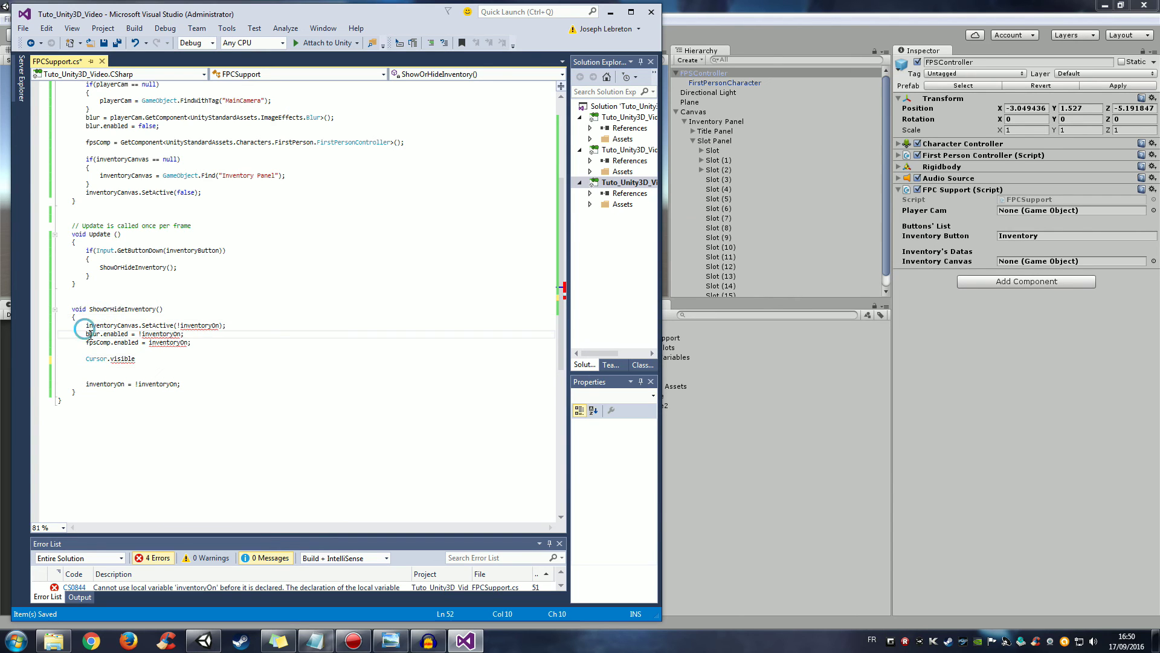
pyautogui.scroll(2, 198, 92)
pyautogui.scroll(1, 198, 92)
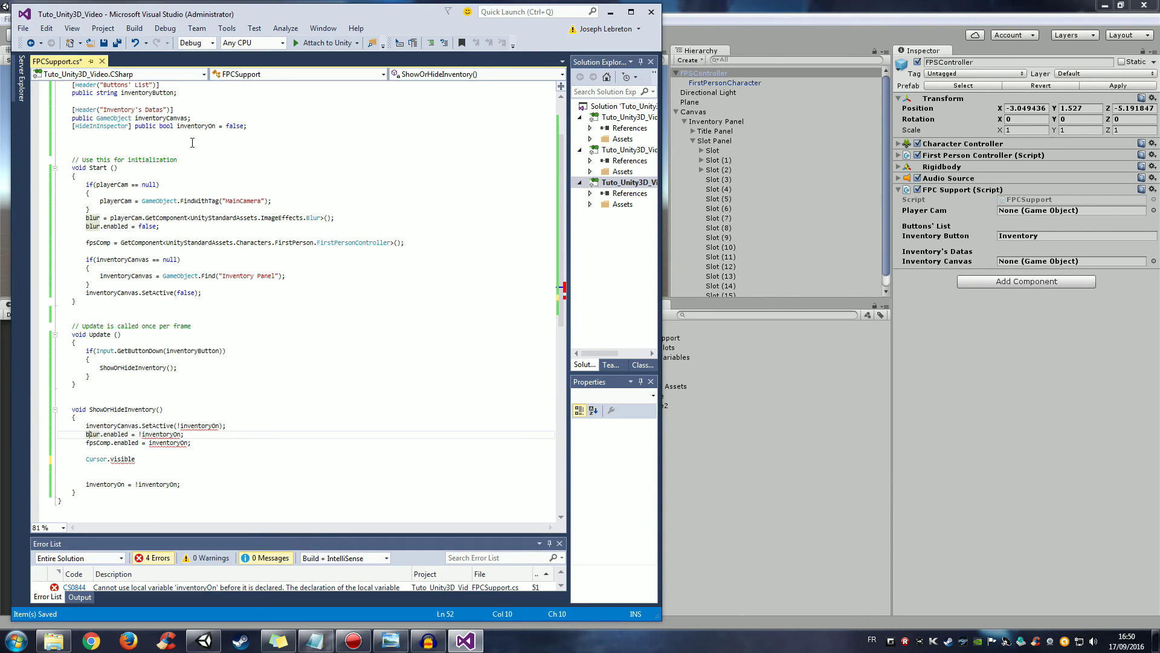
pyautogui.scroll(-1, 157, 338)
pyautogui.scroll(-1, 150, 379)
pyautogui.click(150, 384)
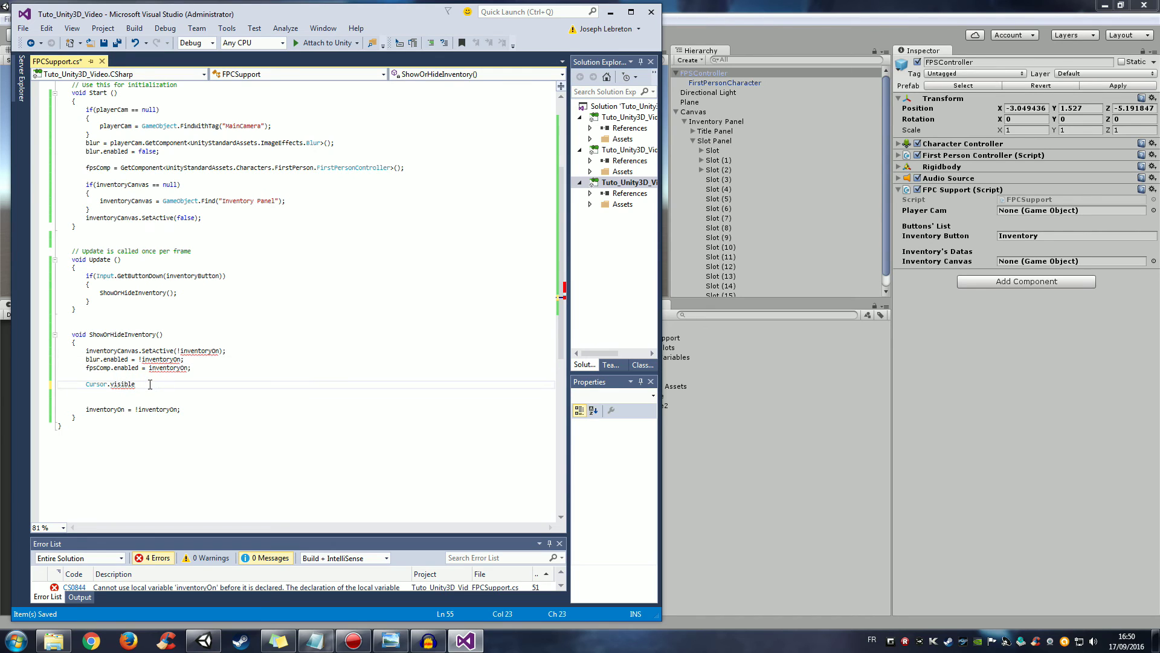
# Step: Complete the line as Cursor.visible = !inventoryOn; and save FPSSupport.cs
pyautogui.write('=')
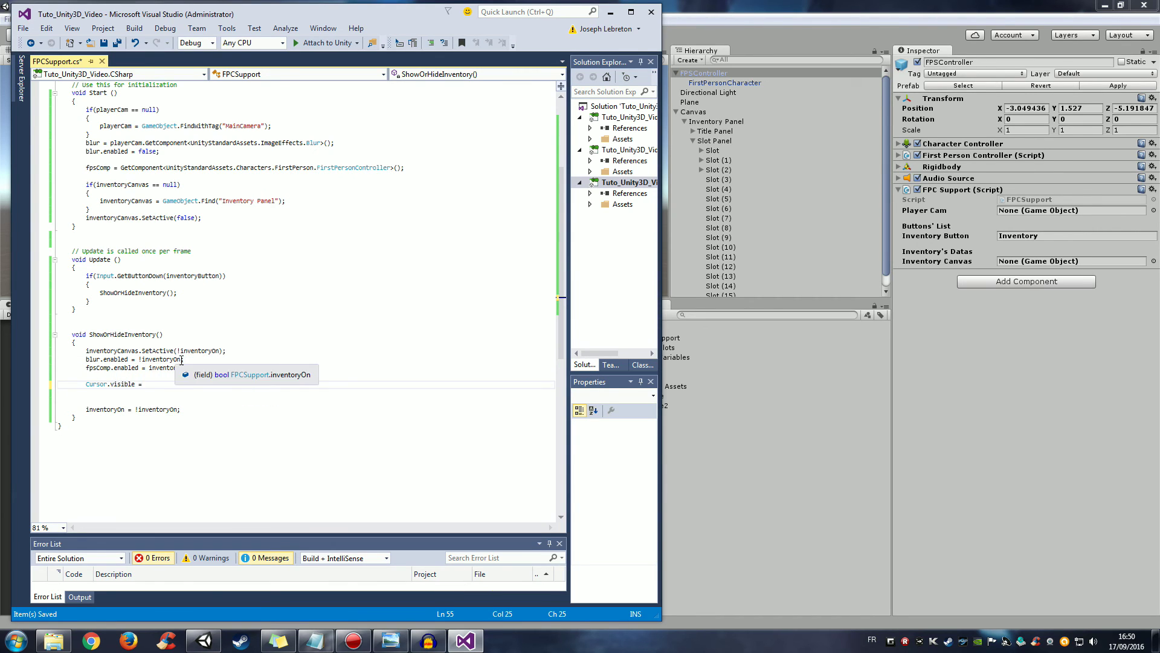
pyautogui.moveTo(180, 359); pyautogui.dragTo(136, 359)
pyautogui.hotkey('ctrl', 'c')
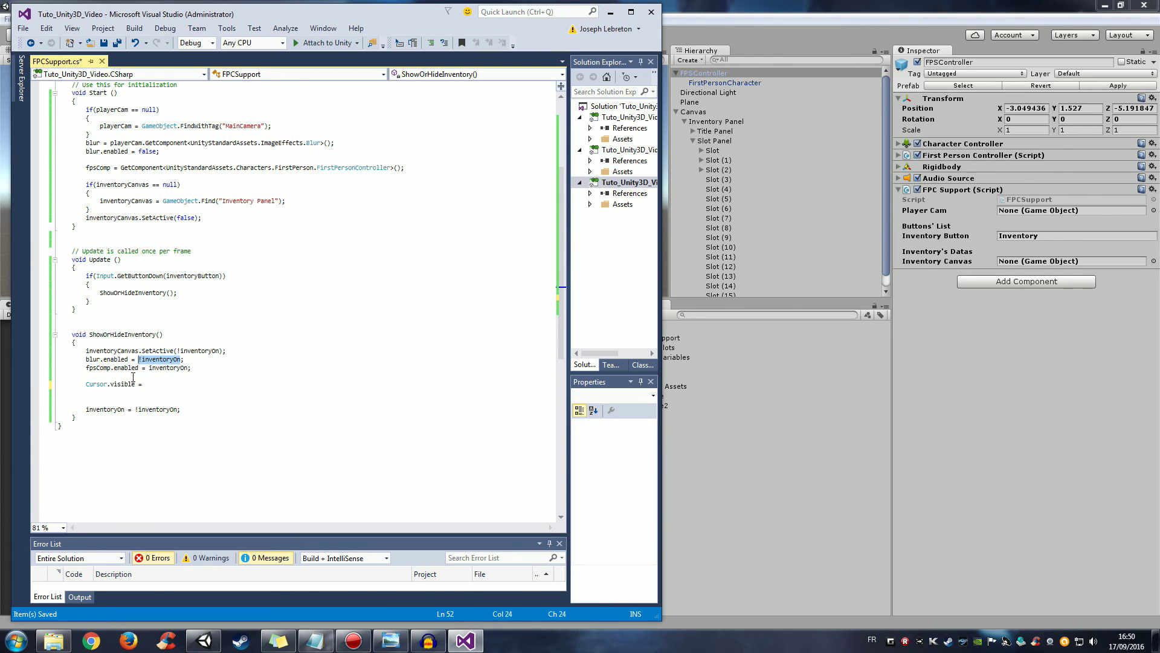
pyautogui.click(178, 382)
pyautogui.hotkey('ctrl', 'v')
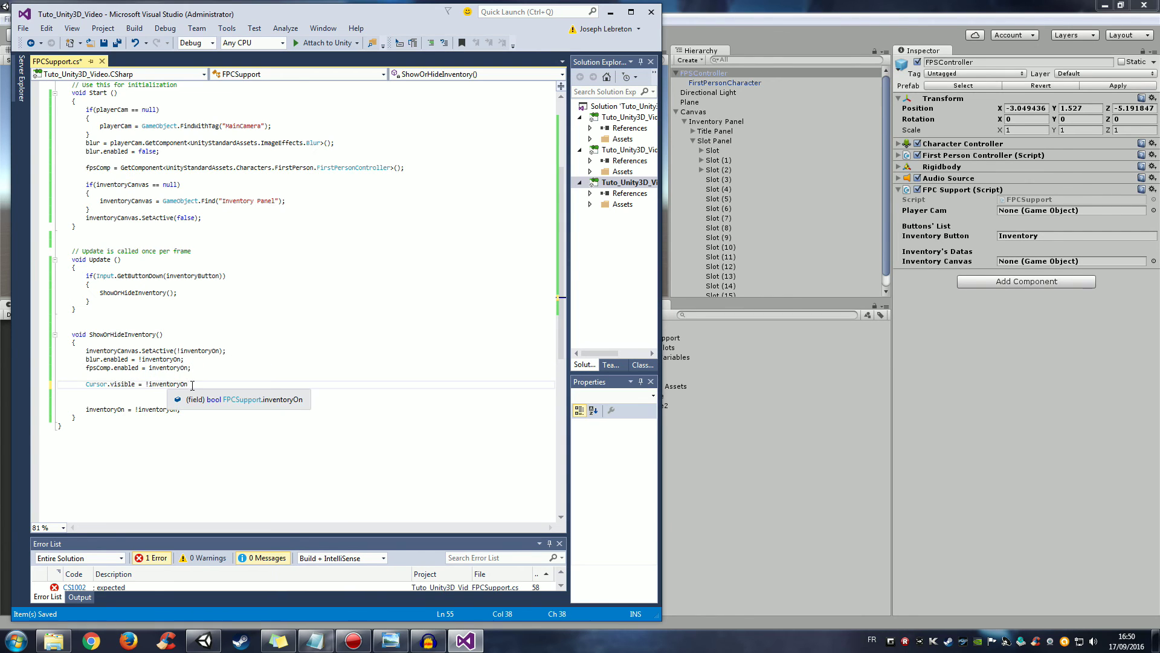
pyautogui.write(';')
pyautogui.click(192, 389)
pyautogui.hotkey('ctrl', 's')
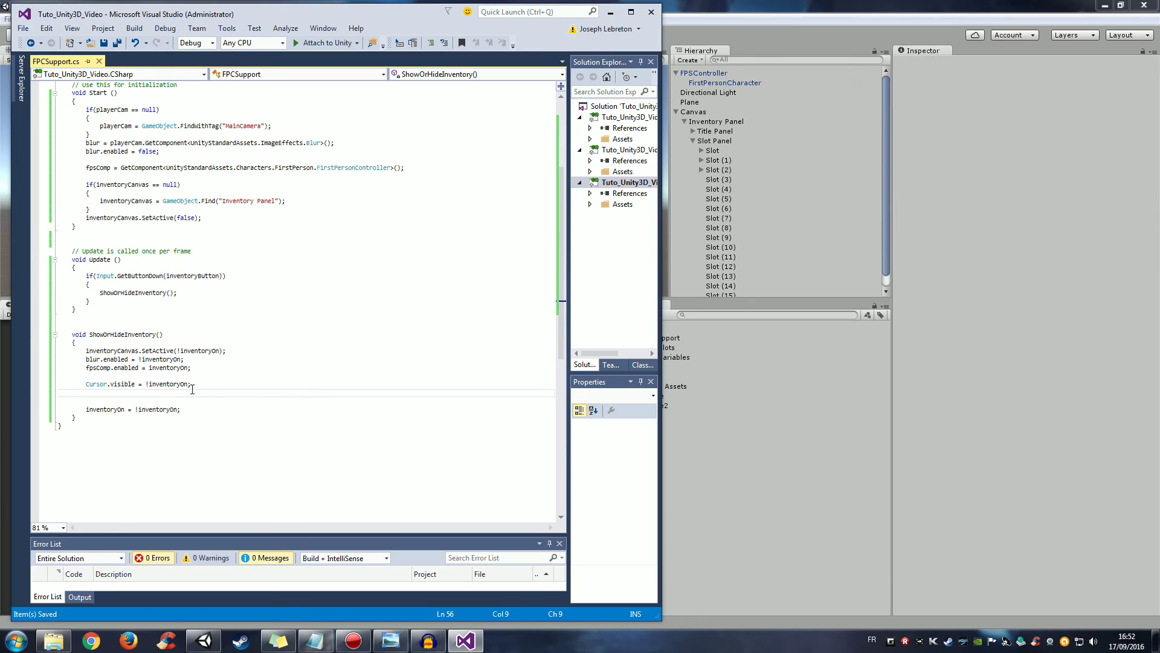
# Step: Highlight the new Cursor.visible line and the method body to review the change
pyautogui.moveTo(191, 384); pyautogui.dragTo(83, 384)
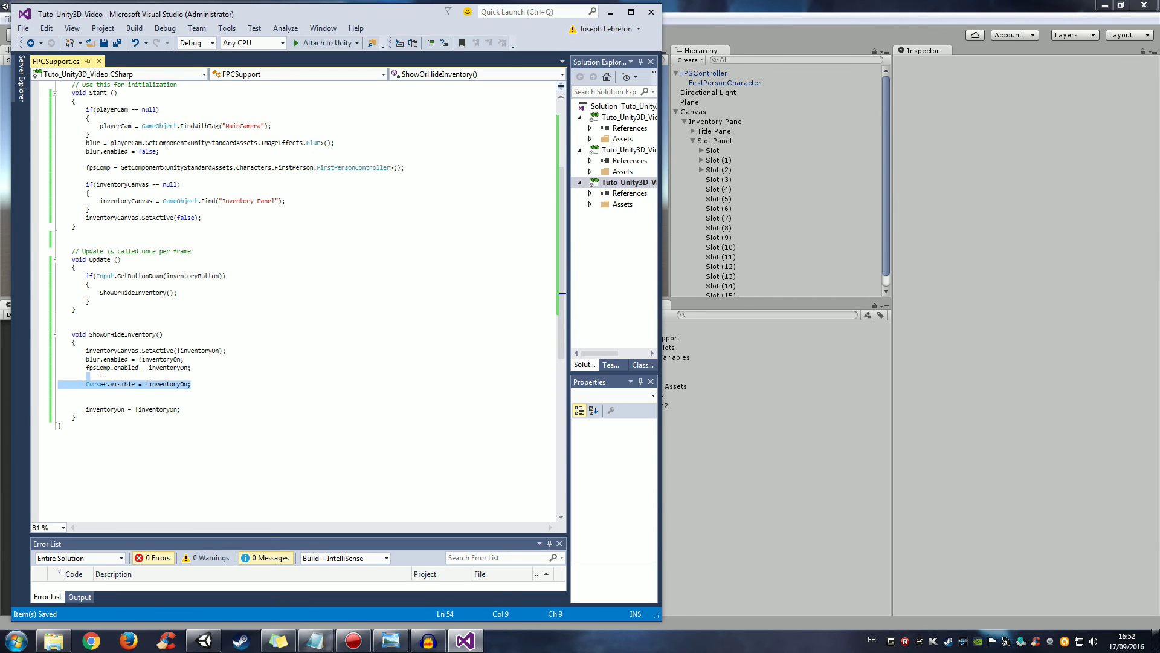
pyautogui.hotkey('shift', 'Right')
pyautogui.click(192, 387)
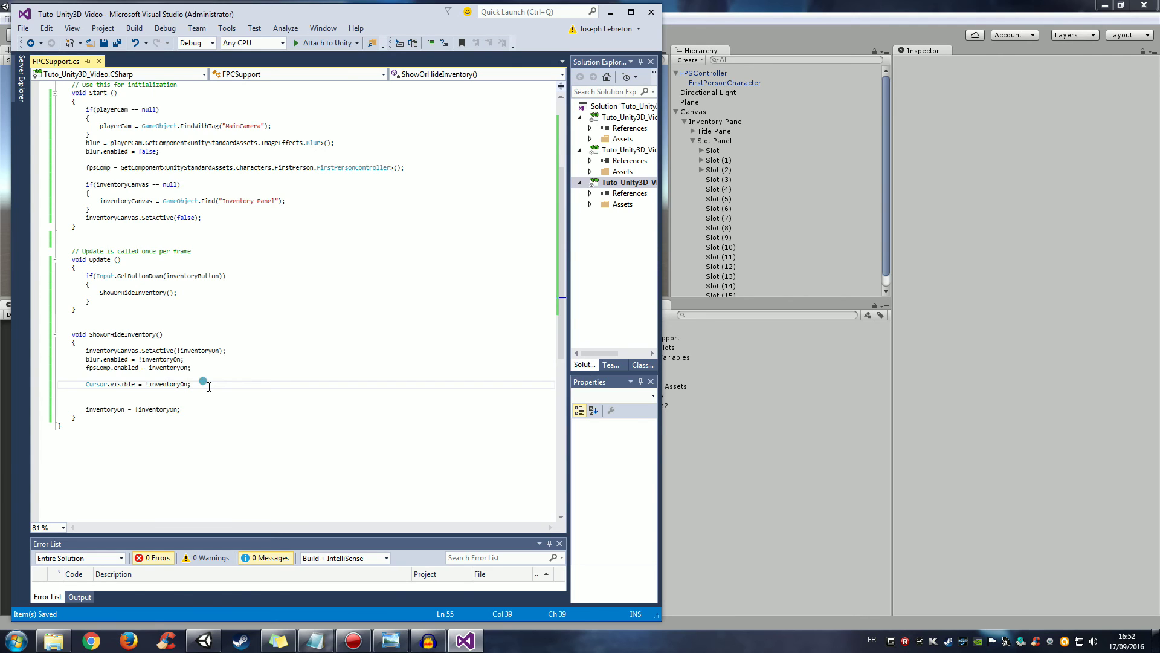
pyautogui.moveTo(204, 384); pyautogui.dragTo(60, 349)
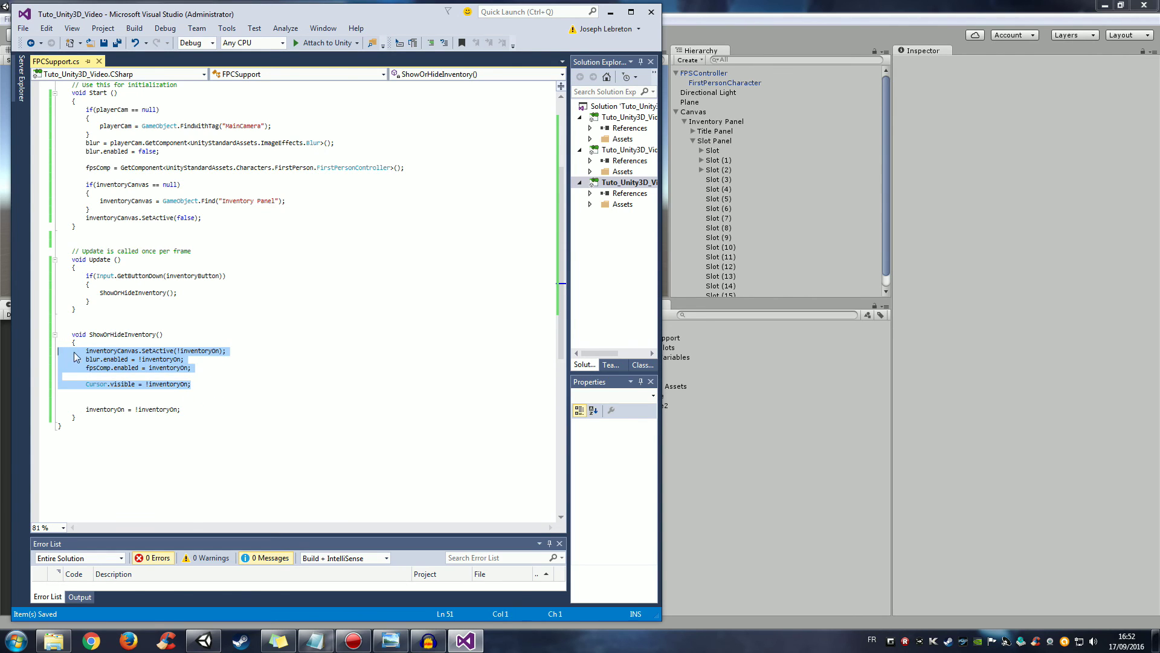
pyautogui.click(155, 375)
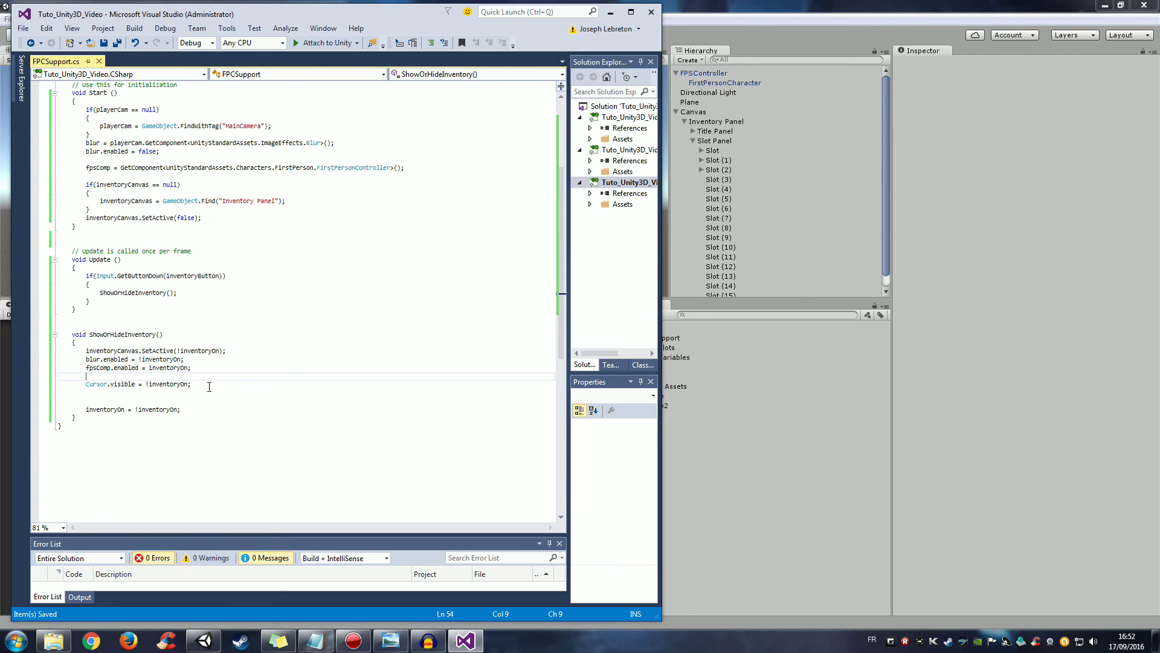
pyautogui.click(209, 387)
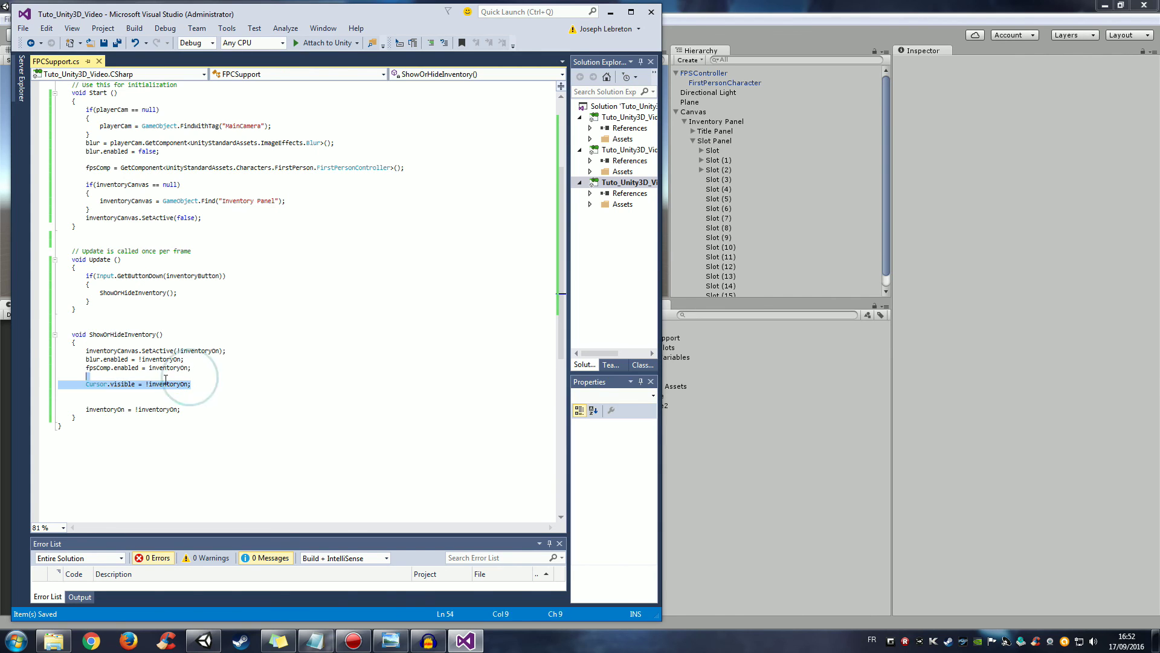
pyautogui.click(130, 361)
pyautogui.click(197, 385)
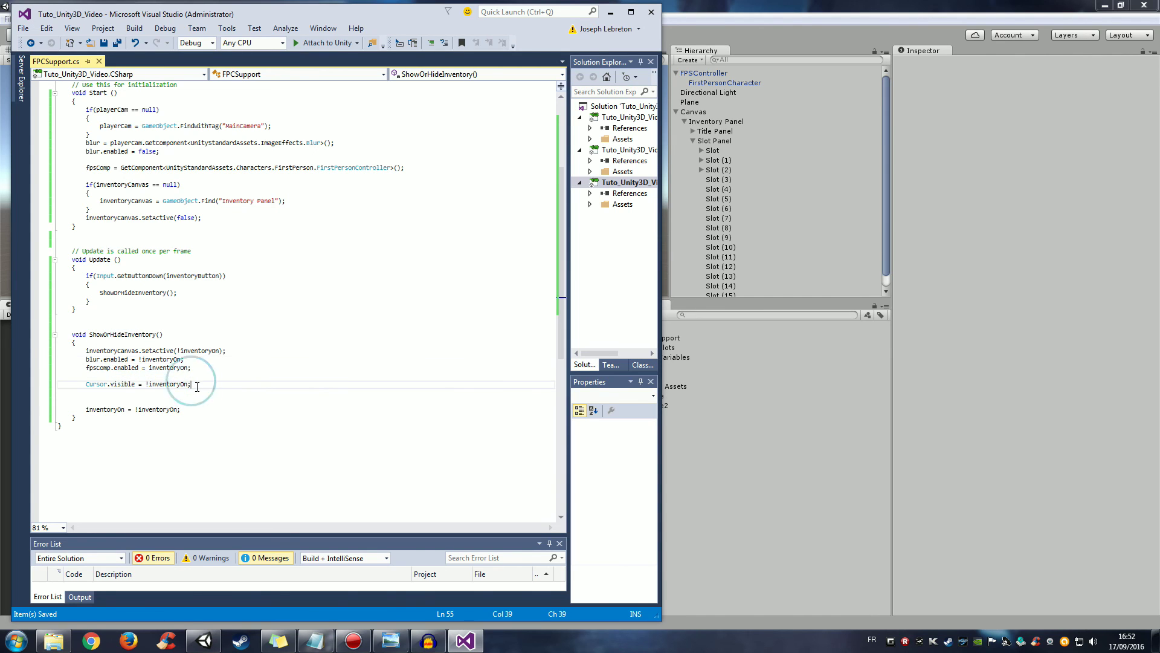
# Step: Add if (inventoryOn) { Cursor.lockState = CursorLockMode.Locked; } below the Cursor.visible line
pyautogui.press('Return')
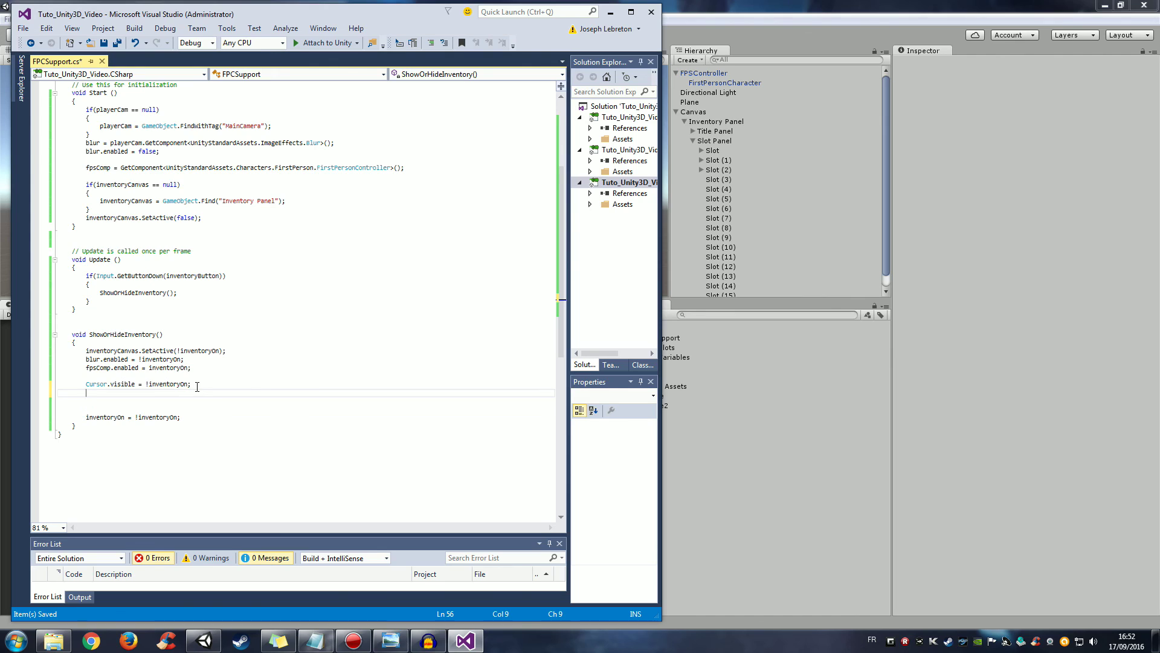
pyautogui.write('if (')
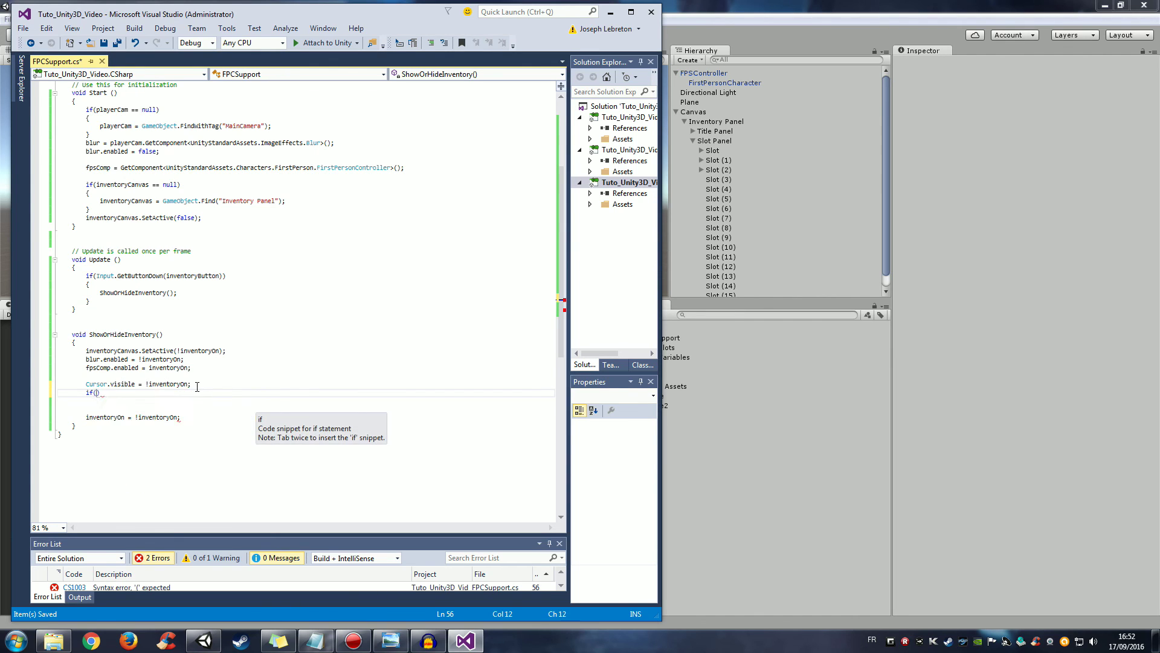
pyautogui.write('invento')
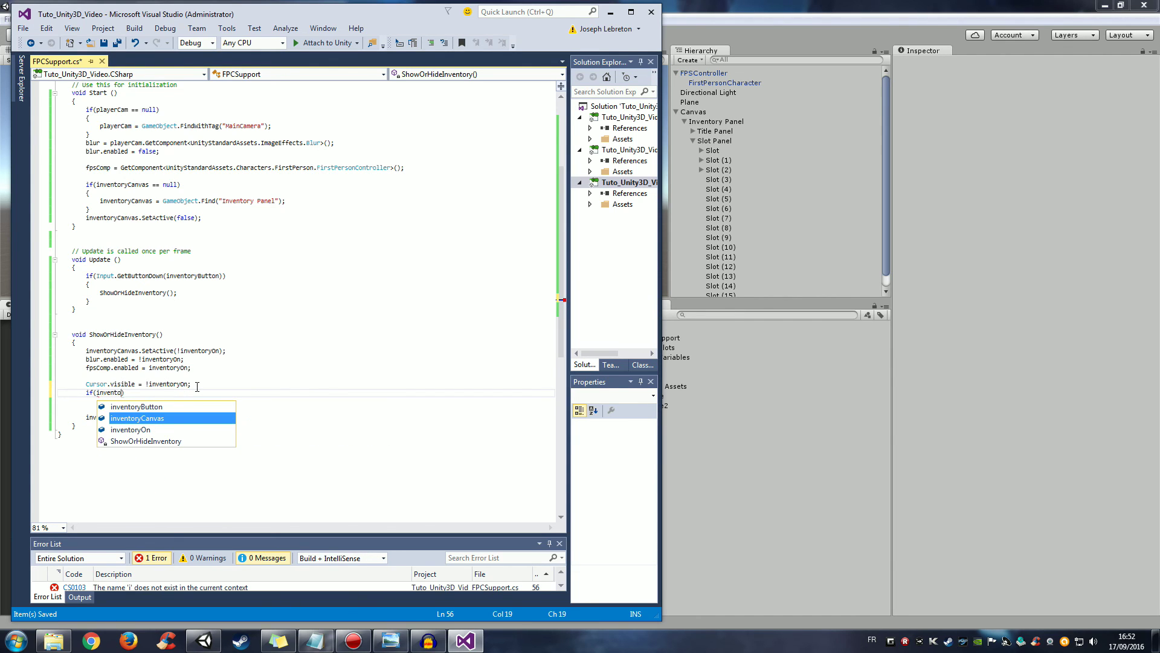
pyautogui.write('ryOn')
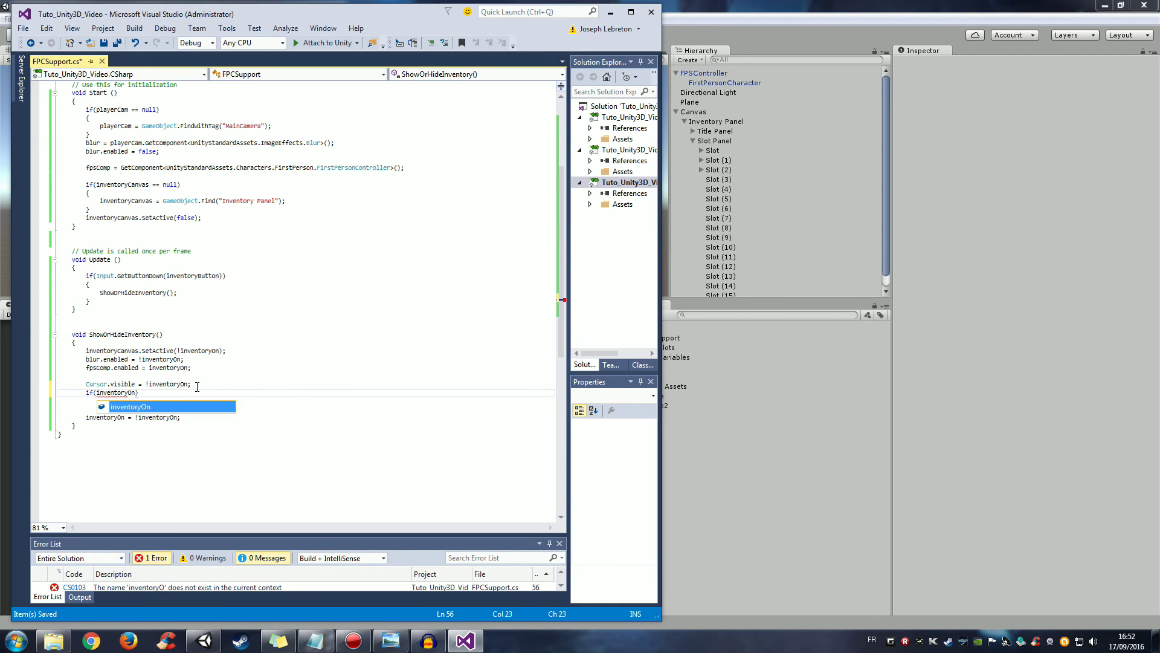
pyautogui.write(')')
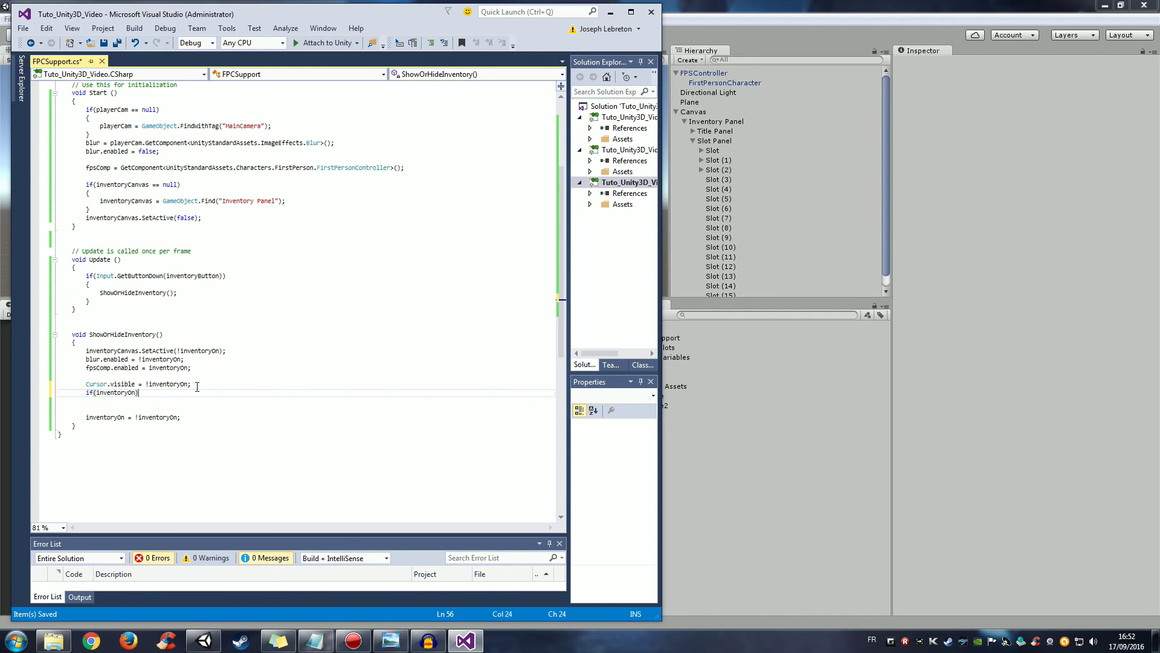
pyautogui.write(' { ')
pyautogui.write('Curo')
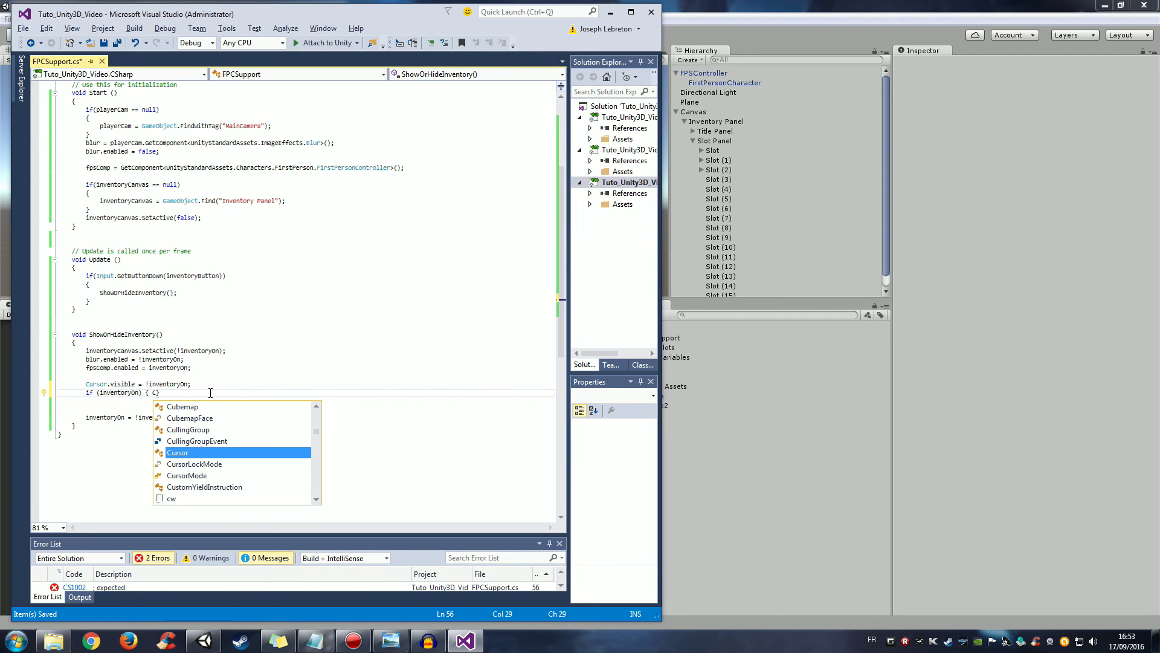
pyautogui.press('BackSpace')
pyautogui.write('so')
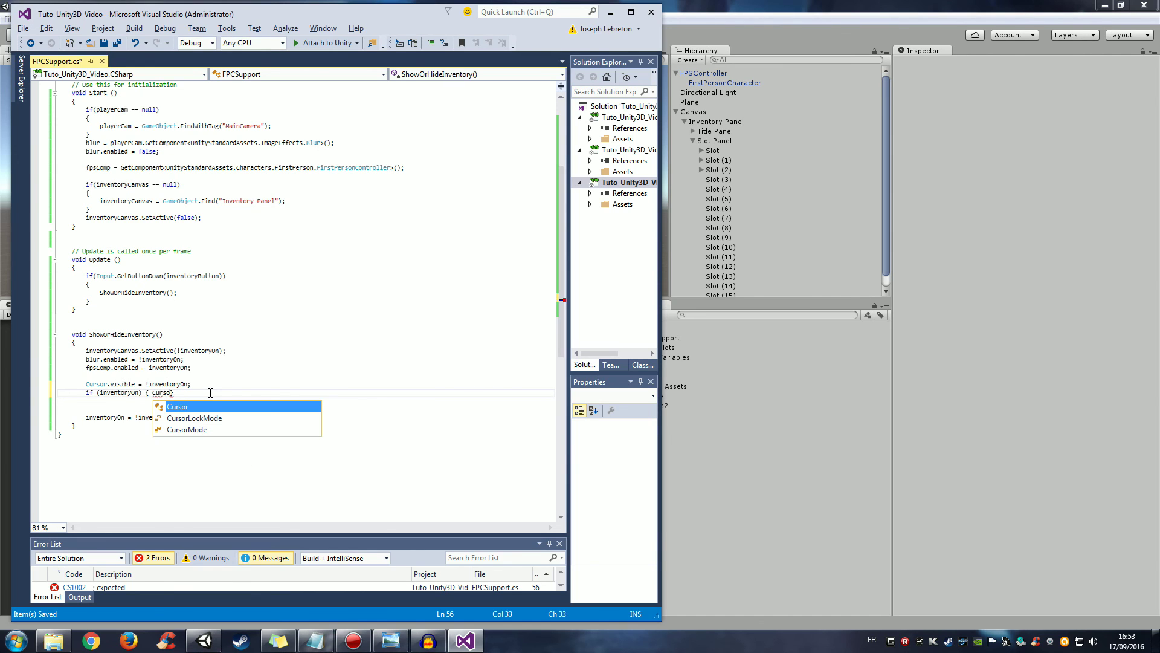
pyautogui.write('r.loc')
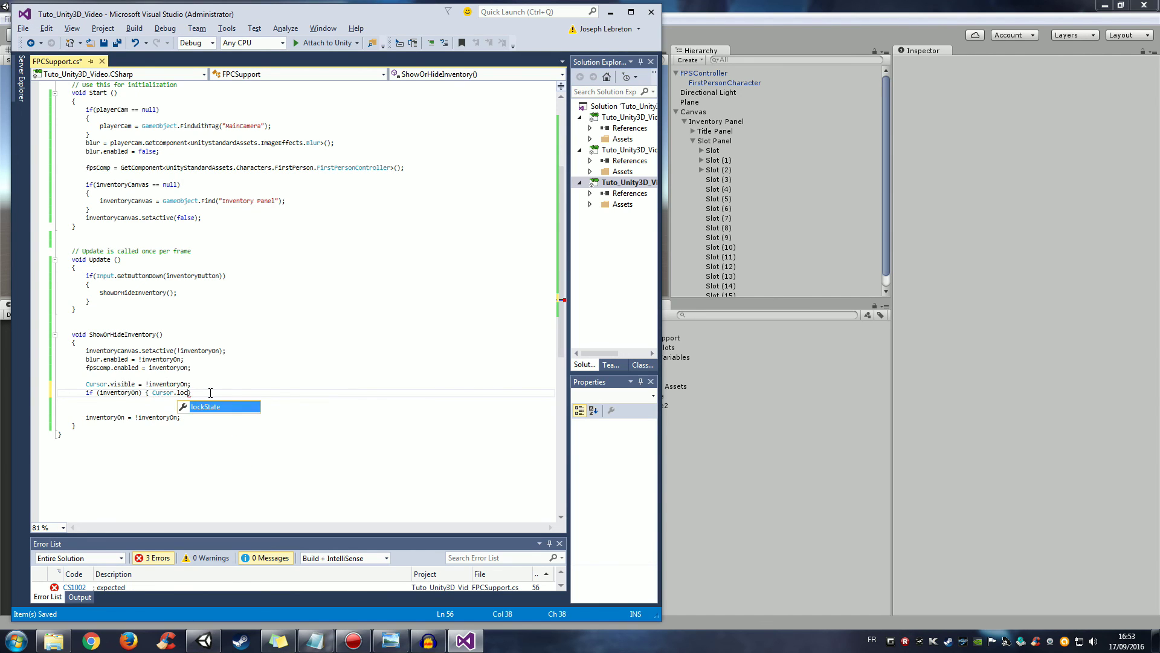
pyautogui.write('kSt')
pyautogui.write('ate')
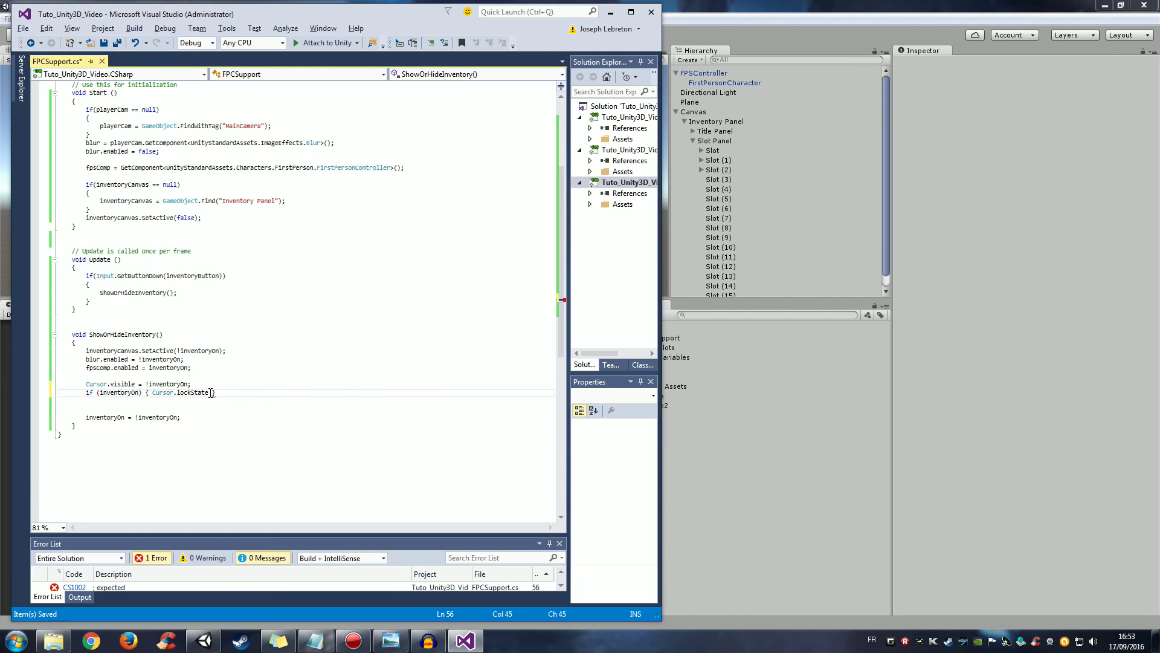
pyautogui.write(' = Cur')
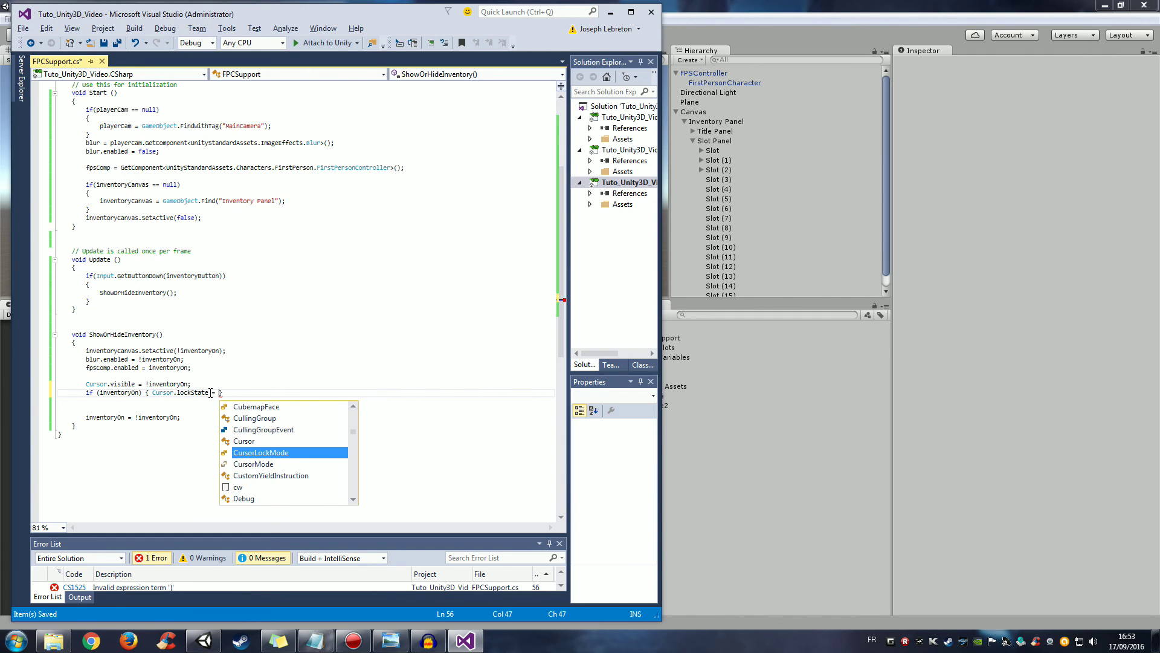
pyautogui.write('sor')
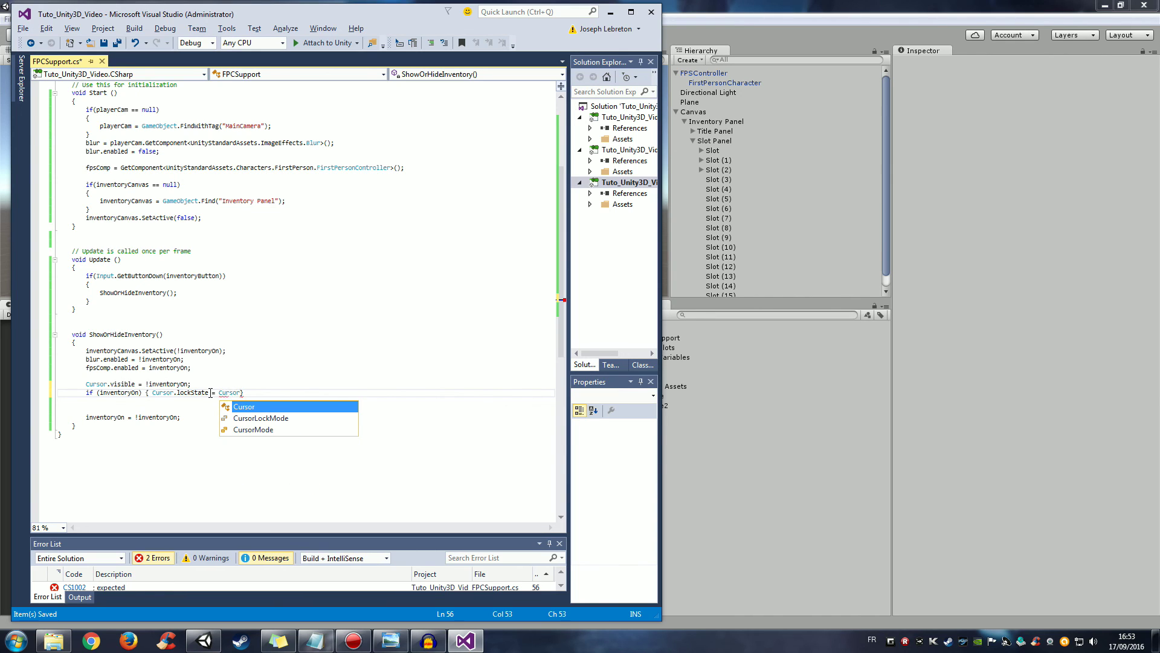
pyautogui.write('LockMod')
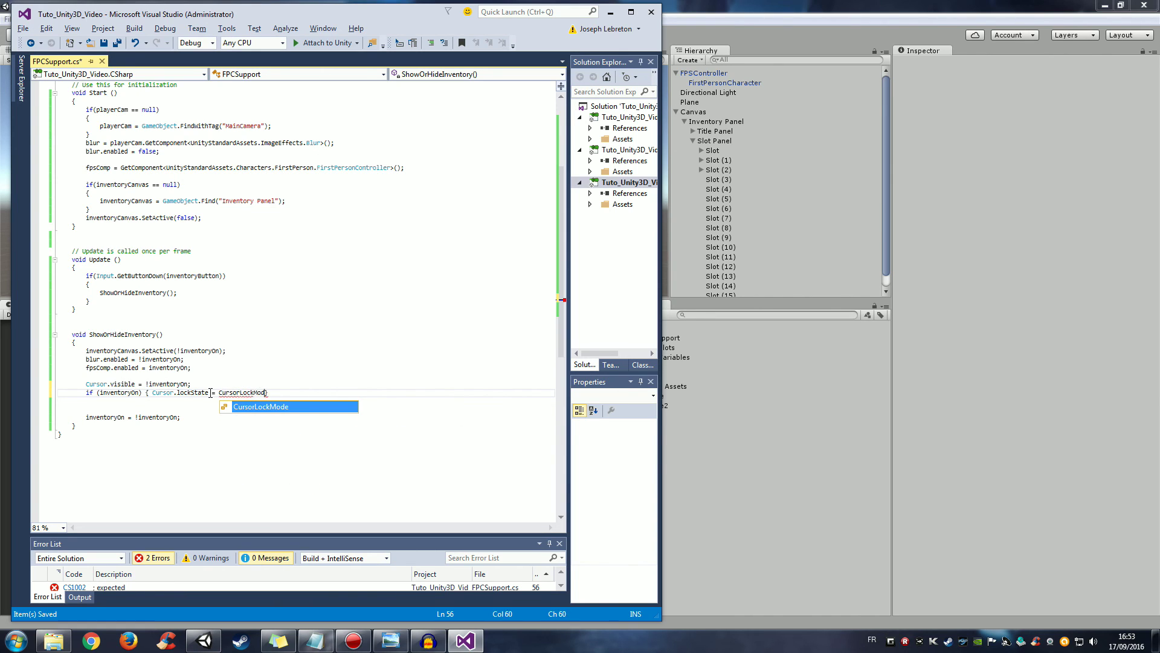
pyautogui.write('e')
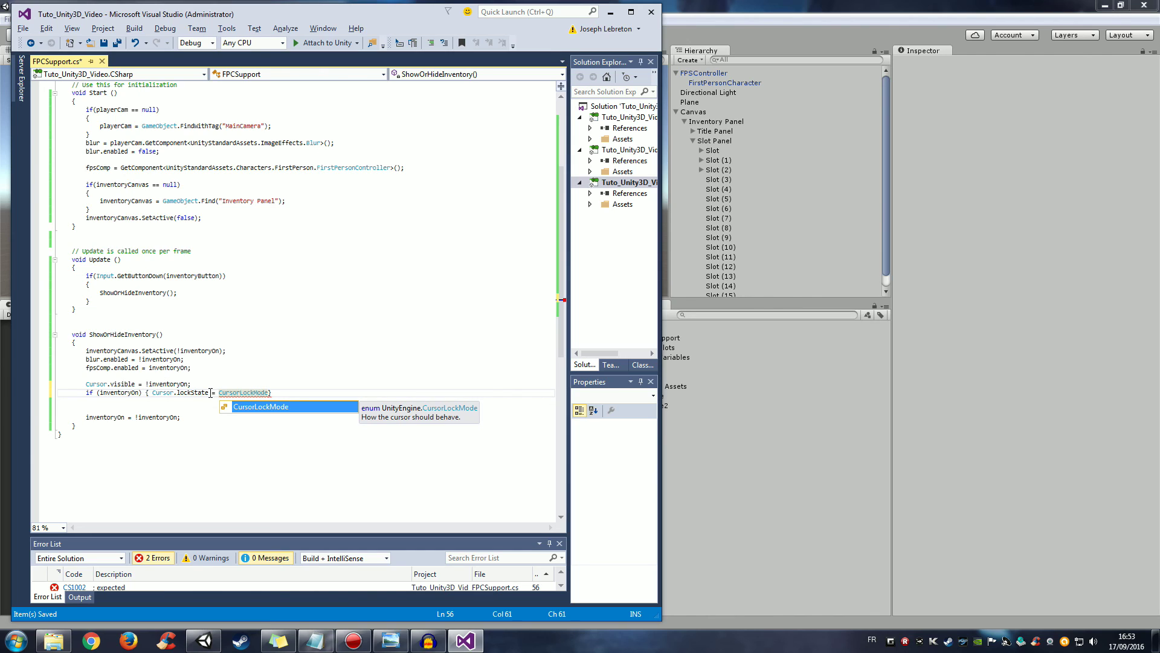
pyautogui.write('.Lo')
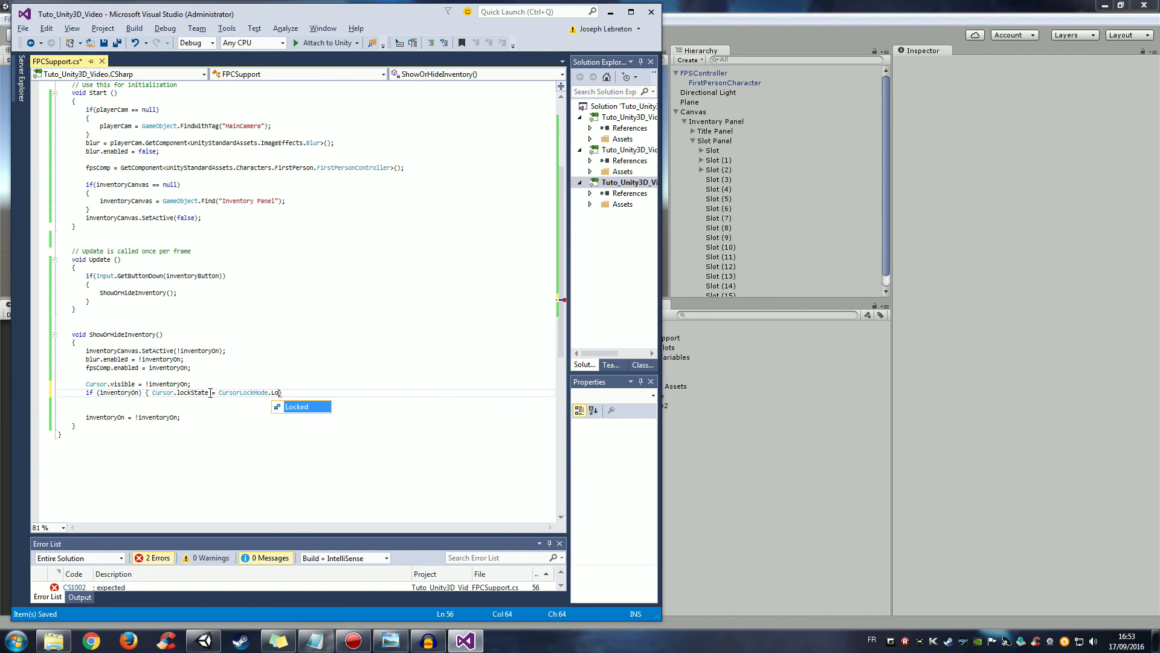
pyautogui.write('cje')
pyautogui.press('BackSpace')
pyautogui.press('BackSpace')
pyautogui.write('ked')
pyautogui.write(';')
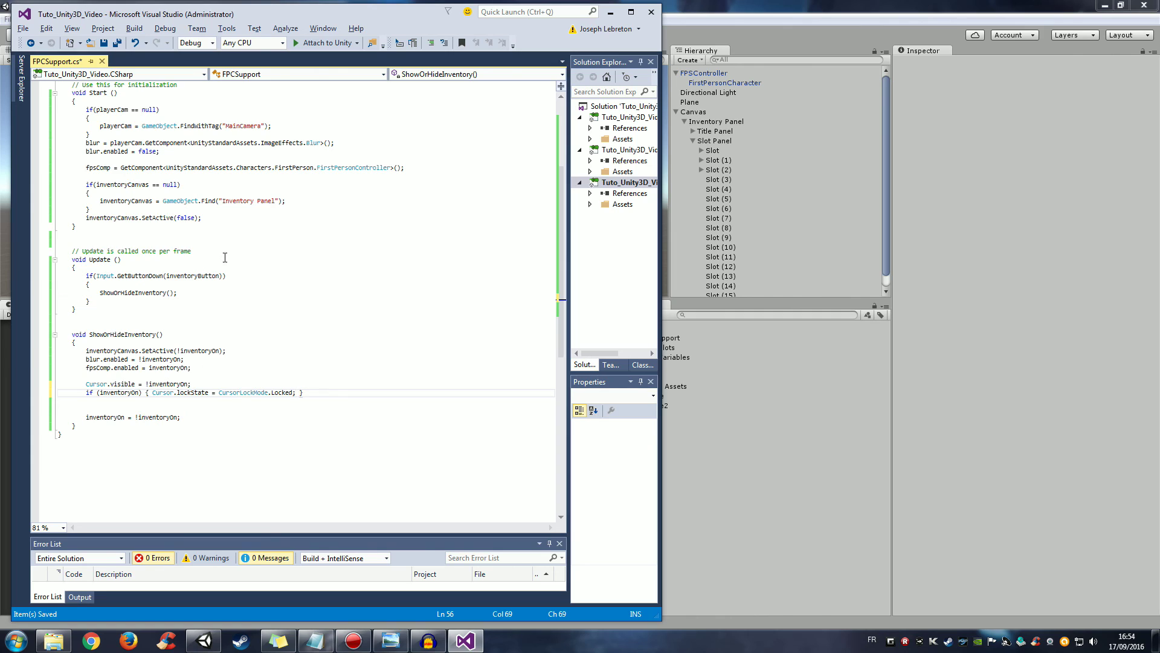
pyautogui.moveTo(89, 334); pyautogui.dragTo(164, 334)
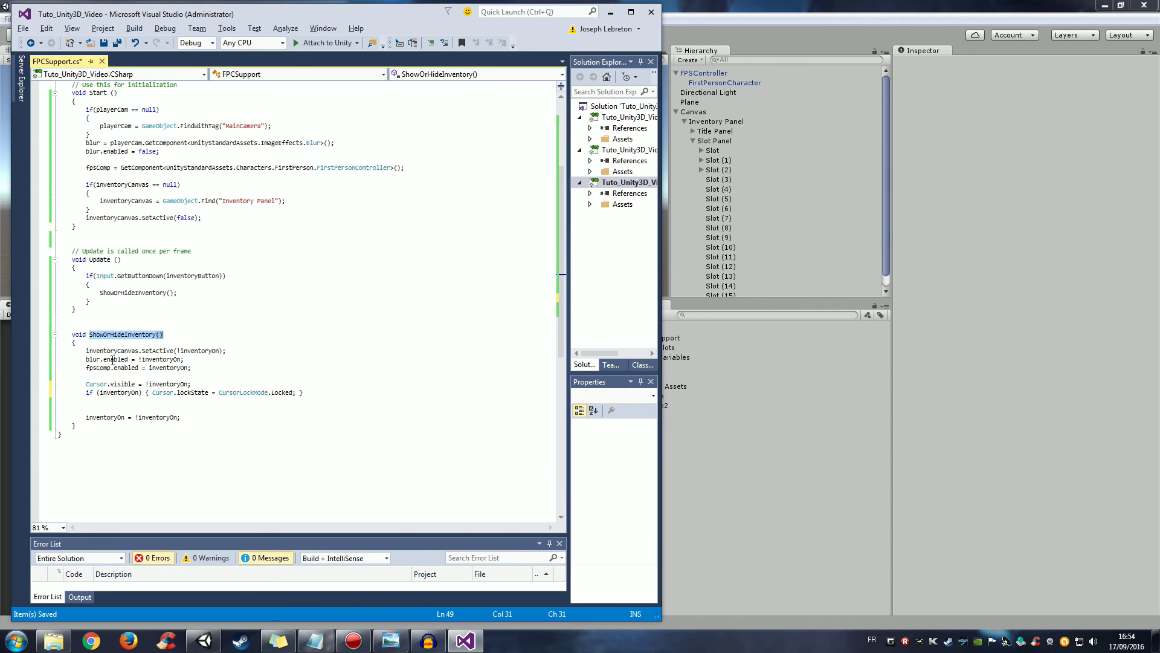
pyautogui.click(213, 393)
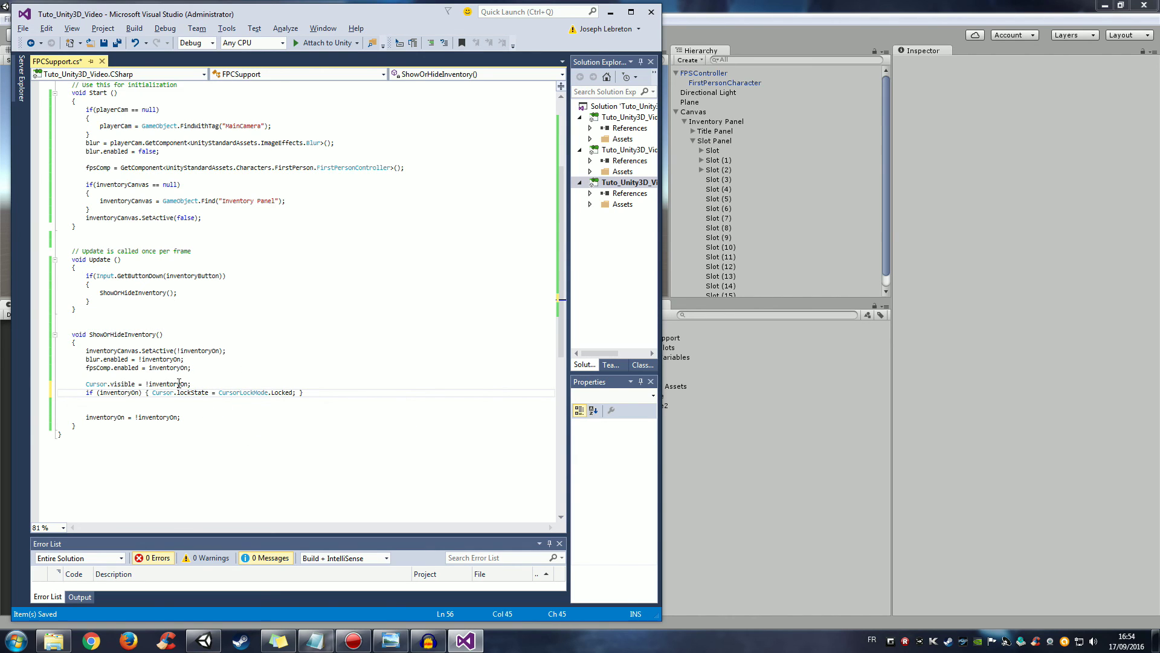
pyautogui.click(308, 392)
# Step: Add else { Cursor.lockState = CursorLockMode.None; } after the if statement and save
pyautogui.press('Return')
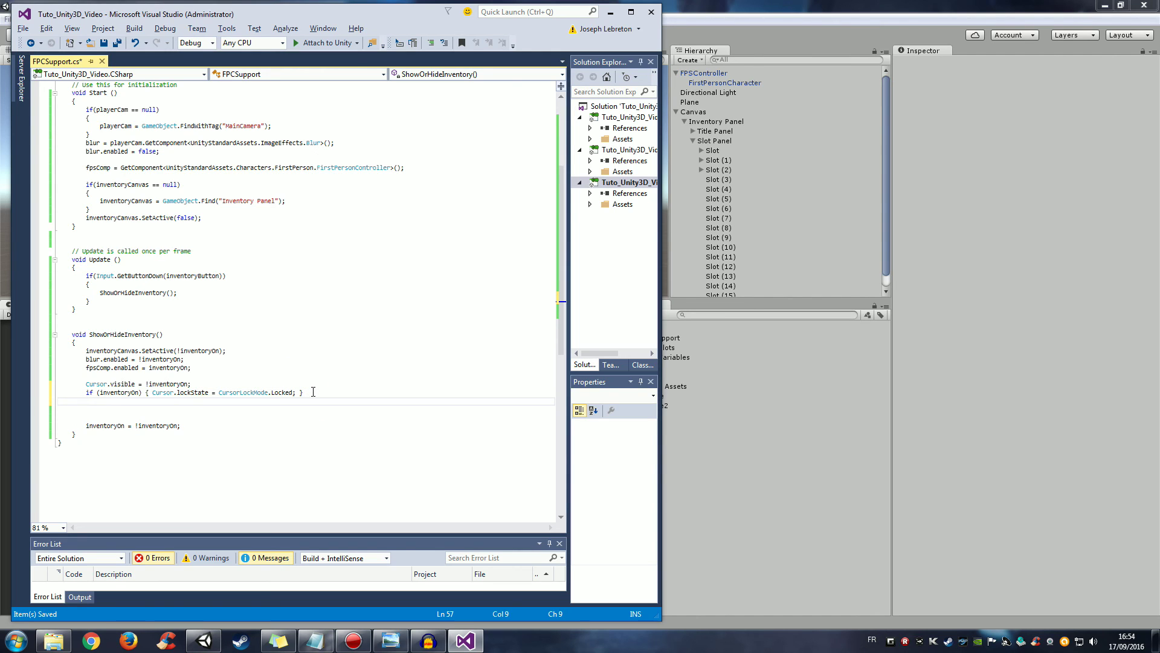
pyautogui.write('else')
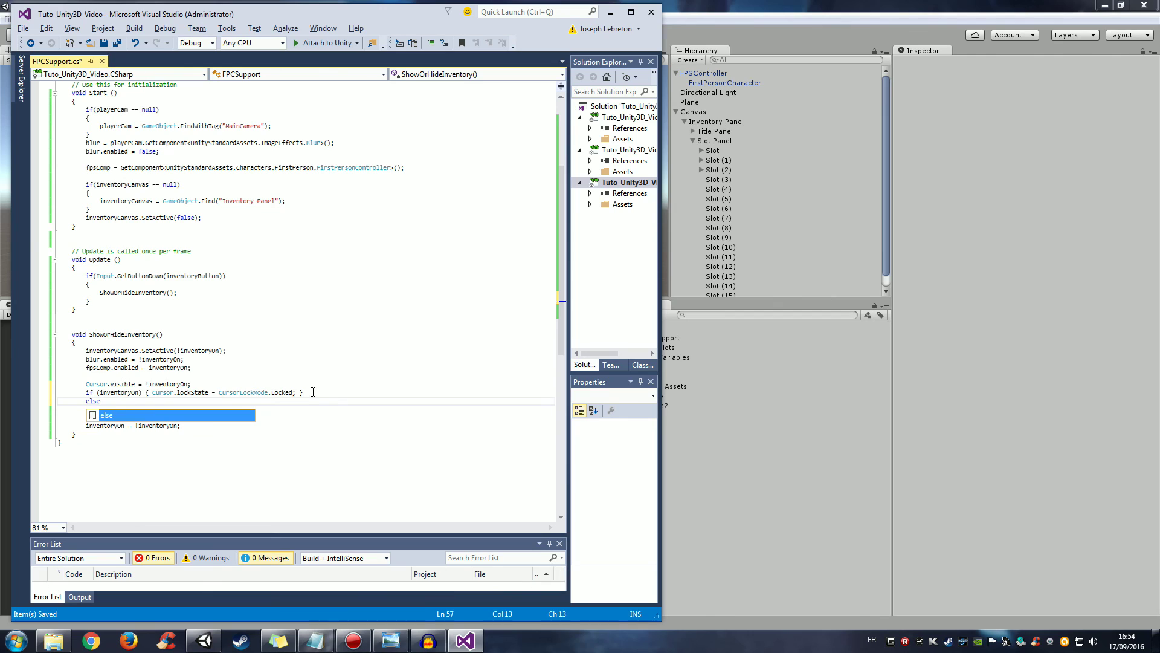
pyautogui.press('Escape')
pyautogui.write('{ ')
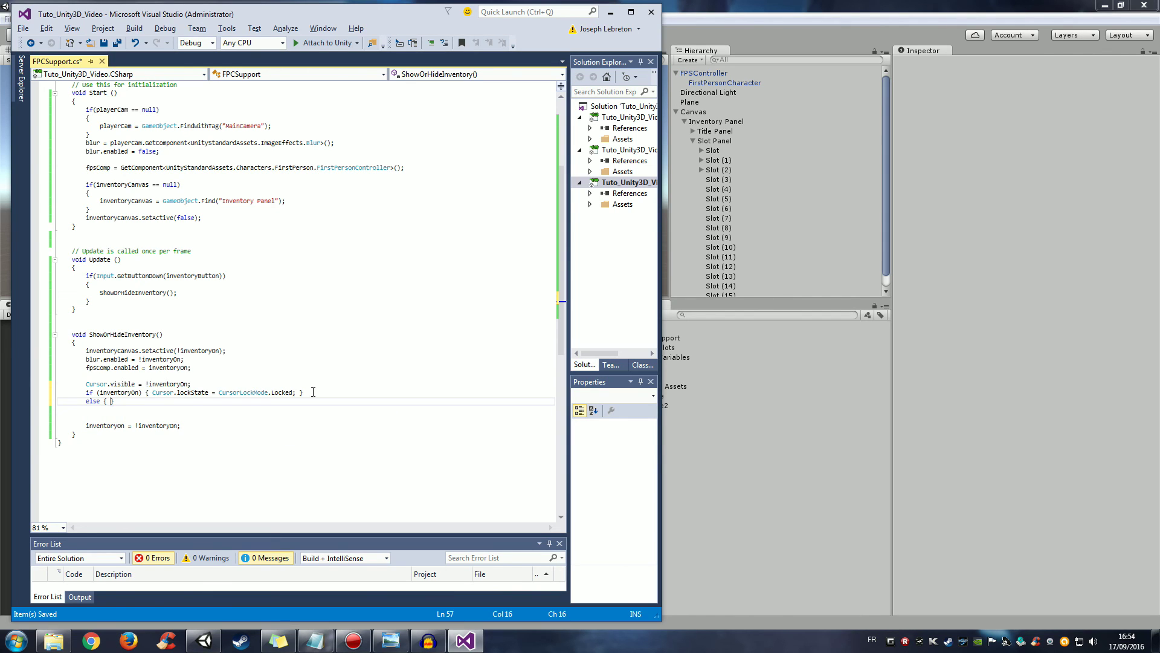
pyautogui.write('Cursor')
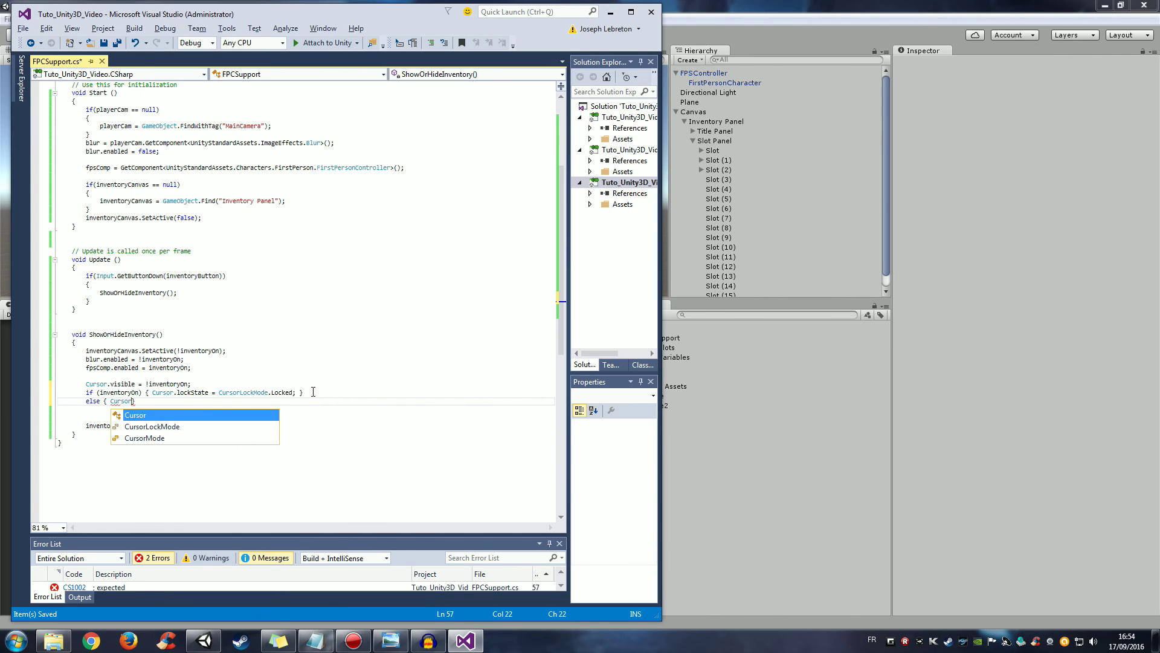
pyautogui.write('.locks')
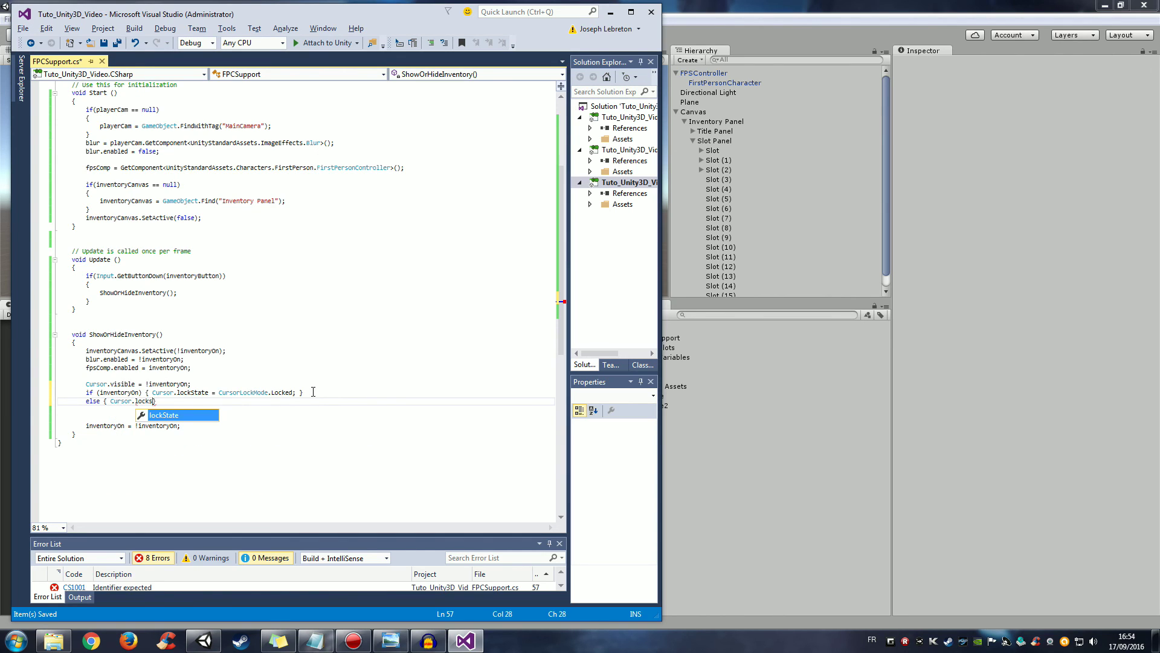
pyautogui.write('tate ')
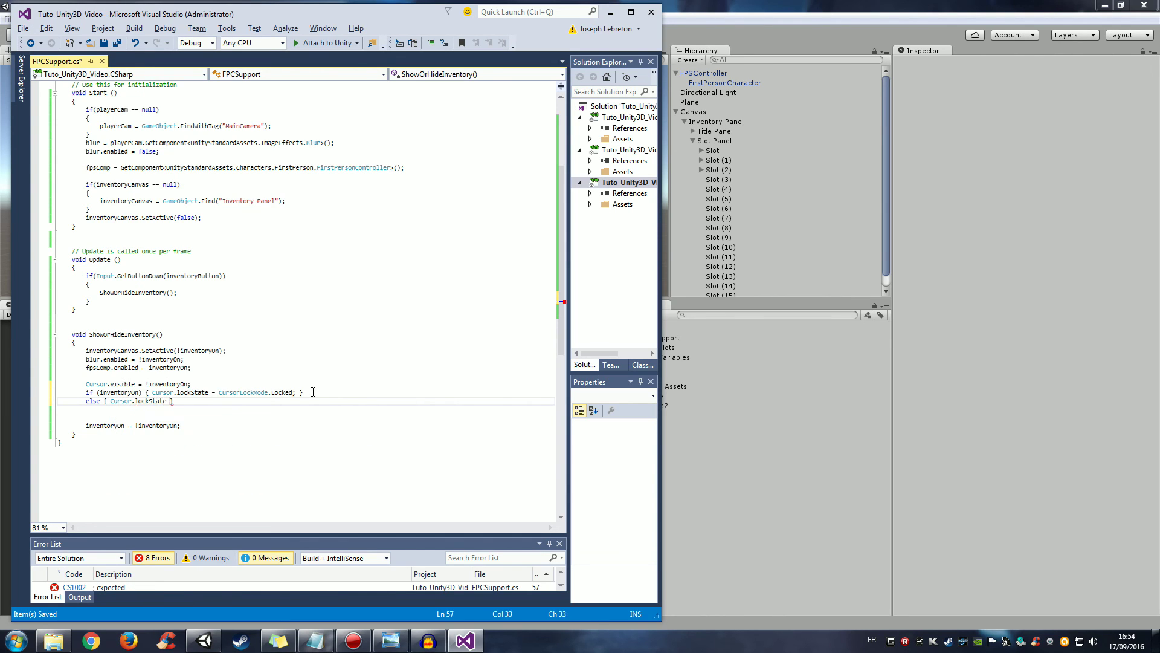
pyautogui.write('= Curso')
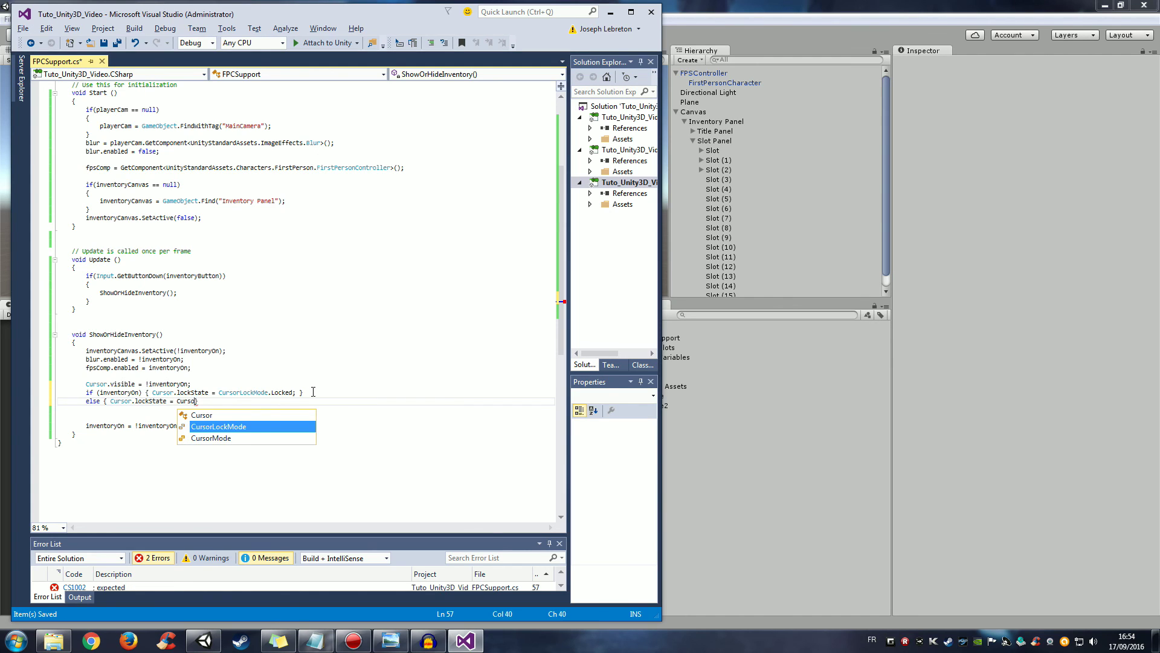
pyautogui.write('rLock')
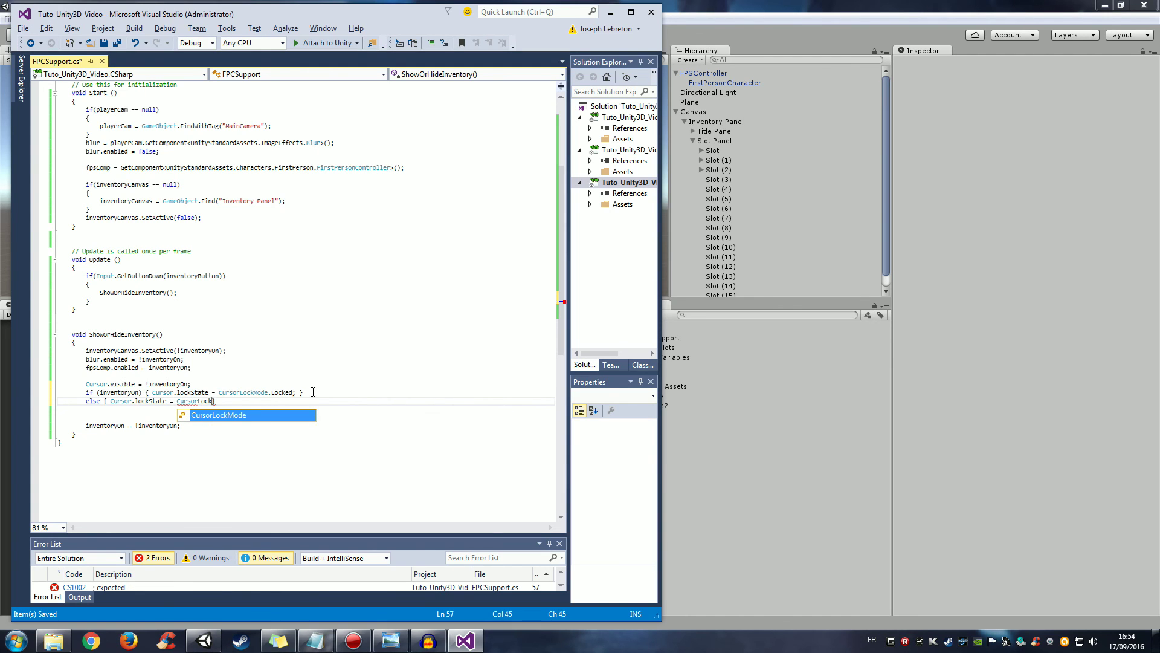
pyautogui.write('Mode')
pyautogui.write('.')
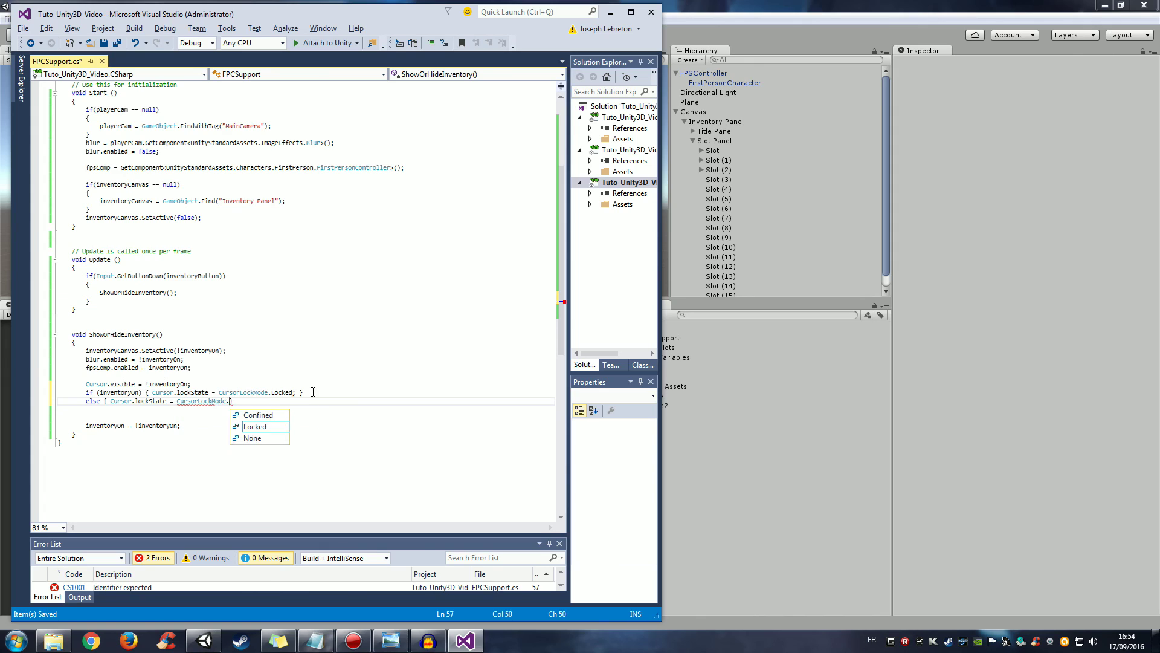
pyautogui.write('None')
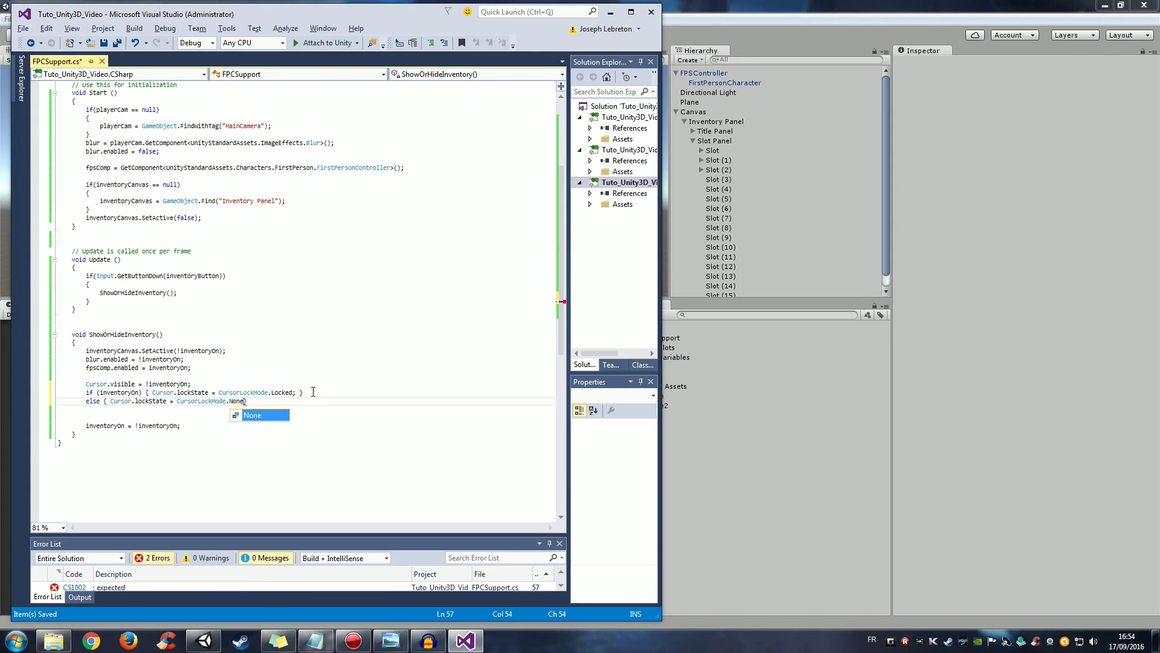
pyautogui.write(';')
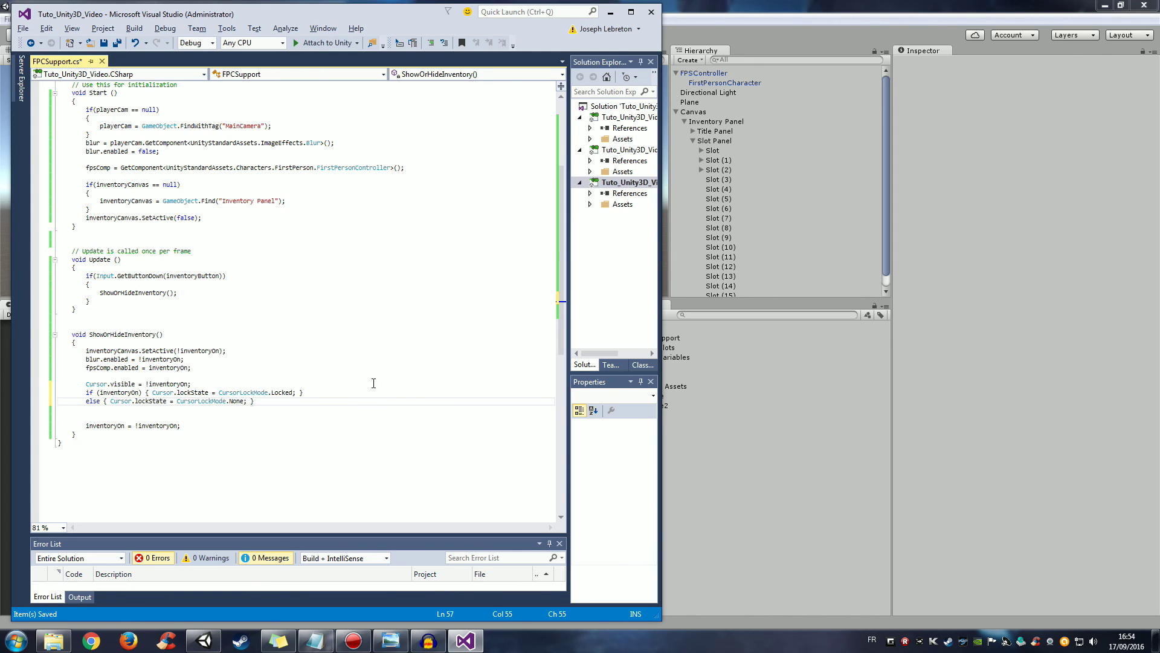
pyautogui.hotkey('ctrl', 's')
# Step: Point out where Cursor and inventoryCanvas are used in ShowOrHideInventory()
pyautogui.click(342, 460)
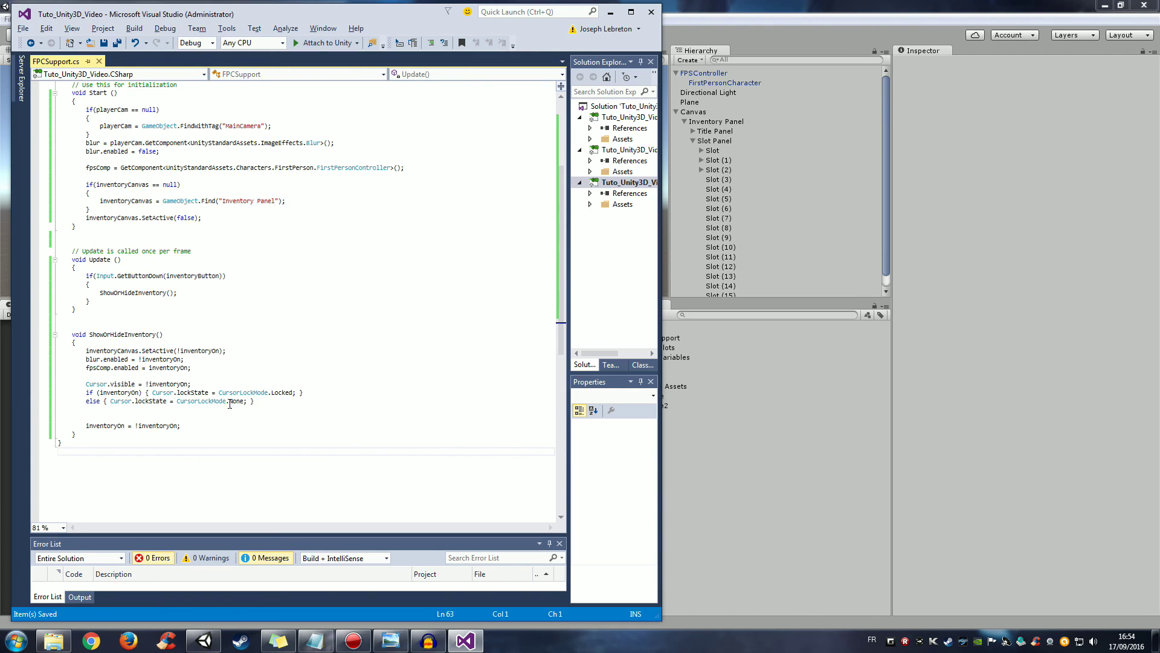
pyautogui.click(124, 400)
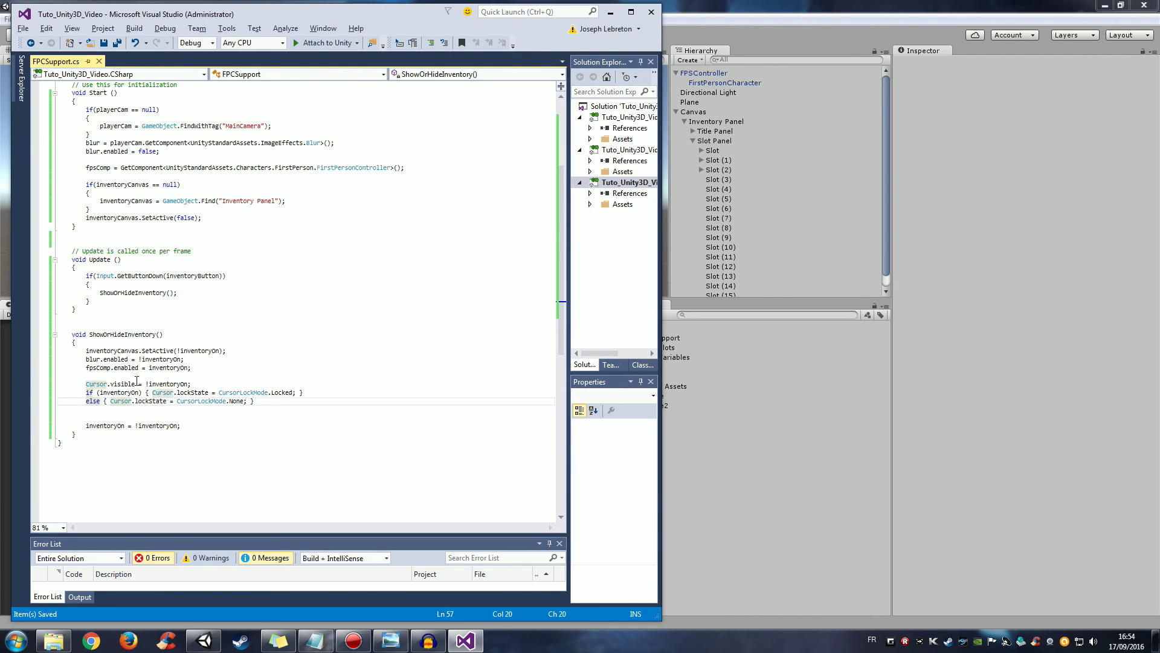
pyautogui.moveTo(88, 275); pyautogui.dragTo(103, 293)
pyautogui.click(103, 290)
pyautogui.click(124, 351)
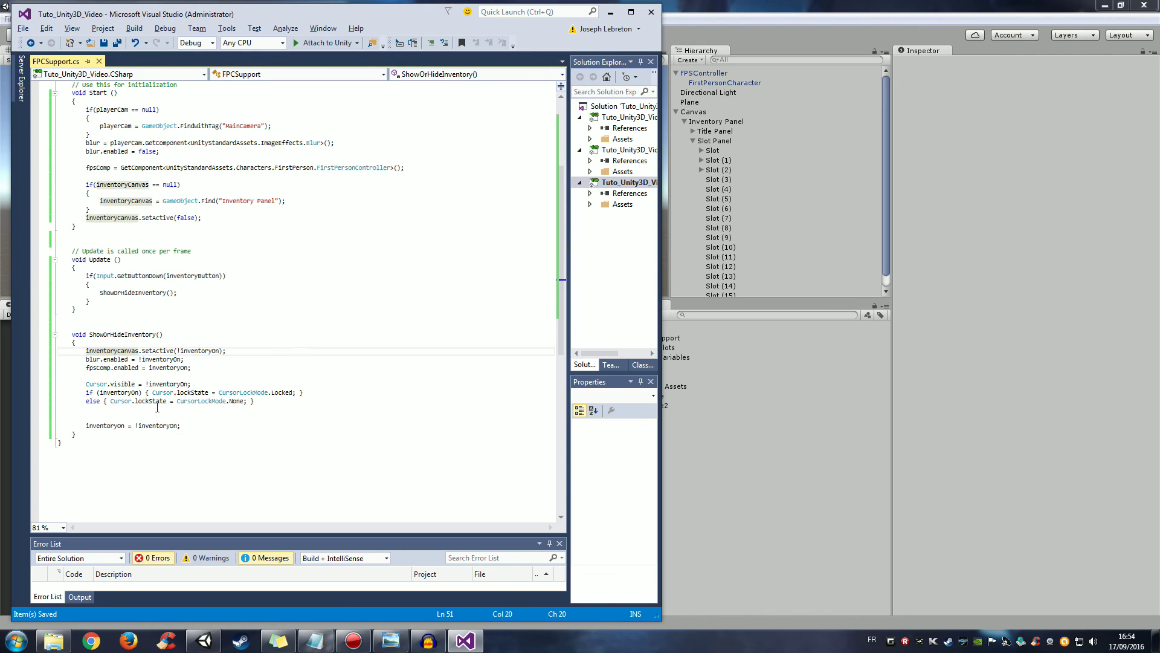
pyautogui.click(188, 419)
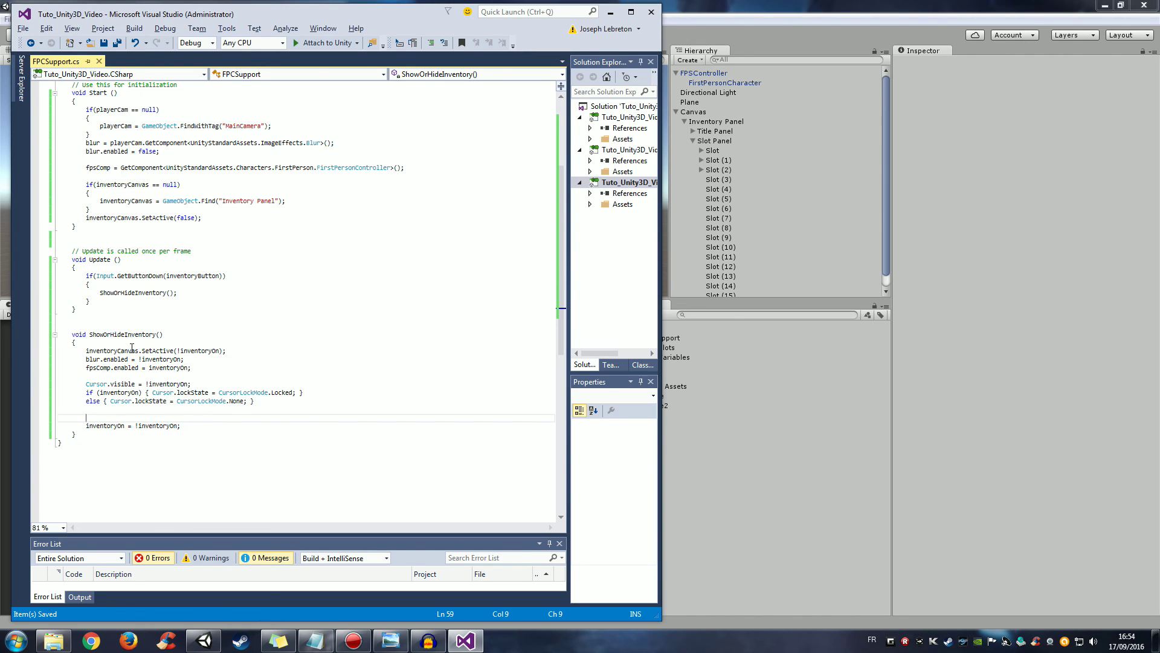
# Step: Play the scene in Unity, press I to open the inventory, then I again to close it
pyautogui.click(747, 492)
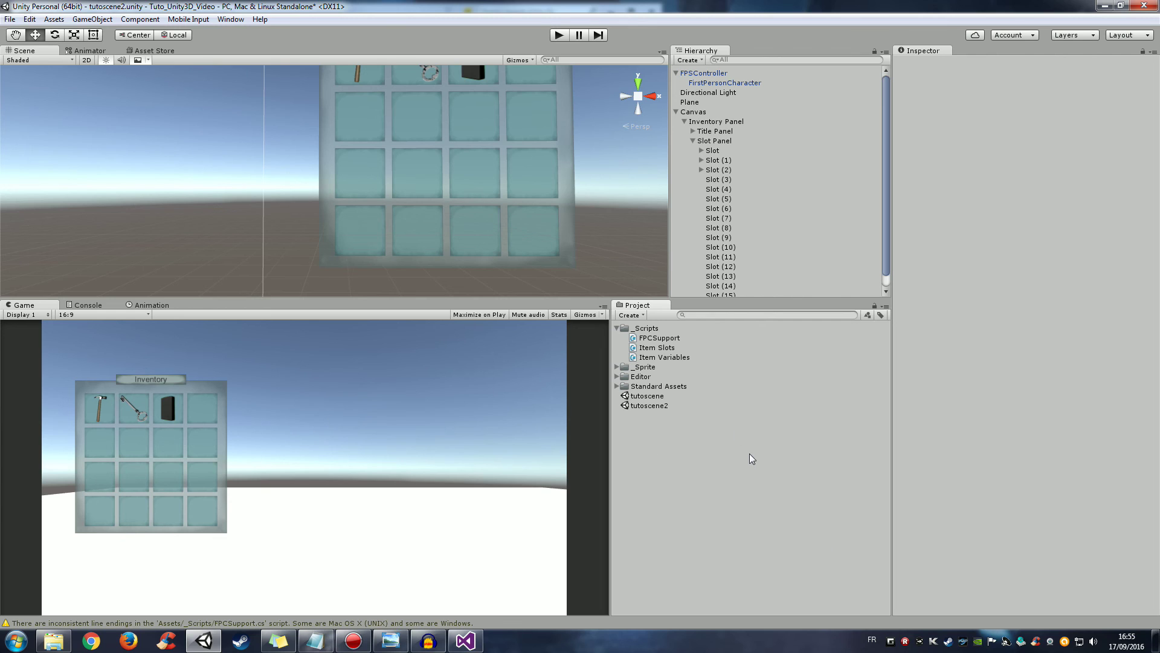
pyautogui.click(560, 35)
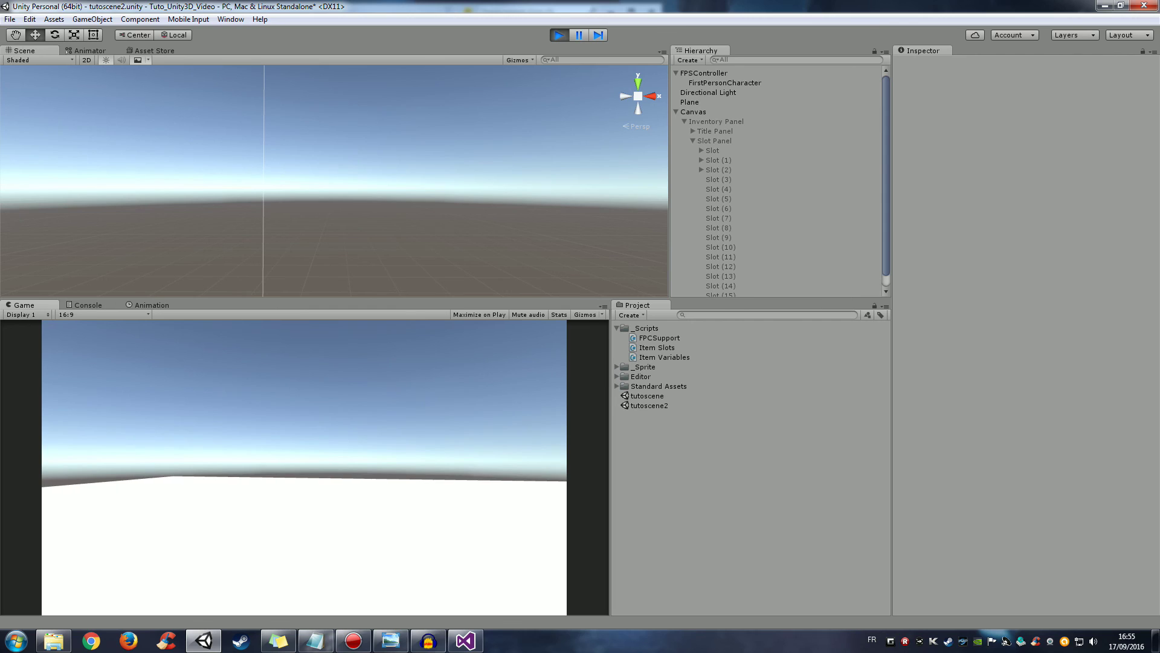
pyautogui.press('i')
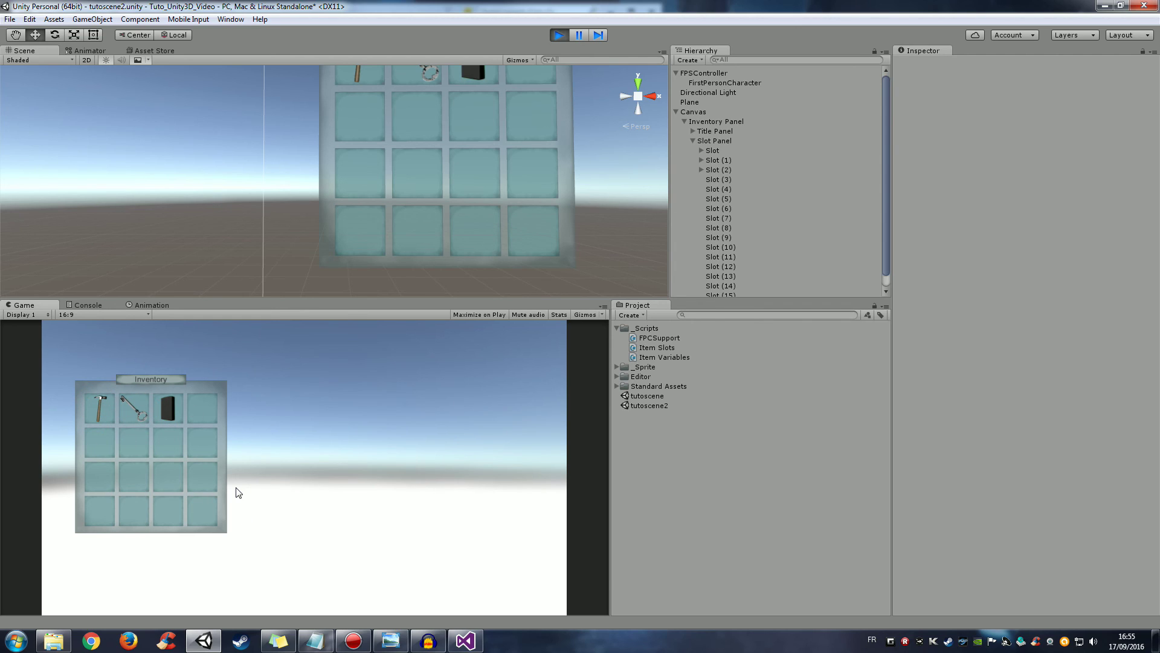
pyautogui.press('i')
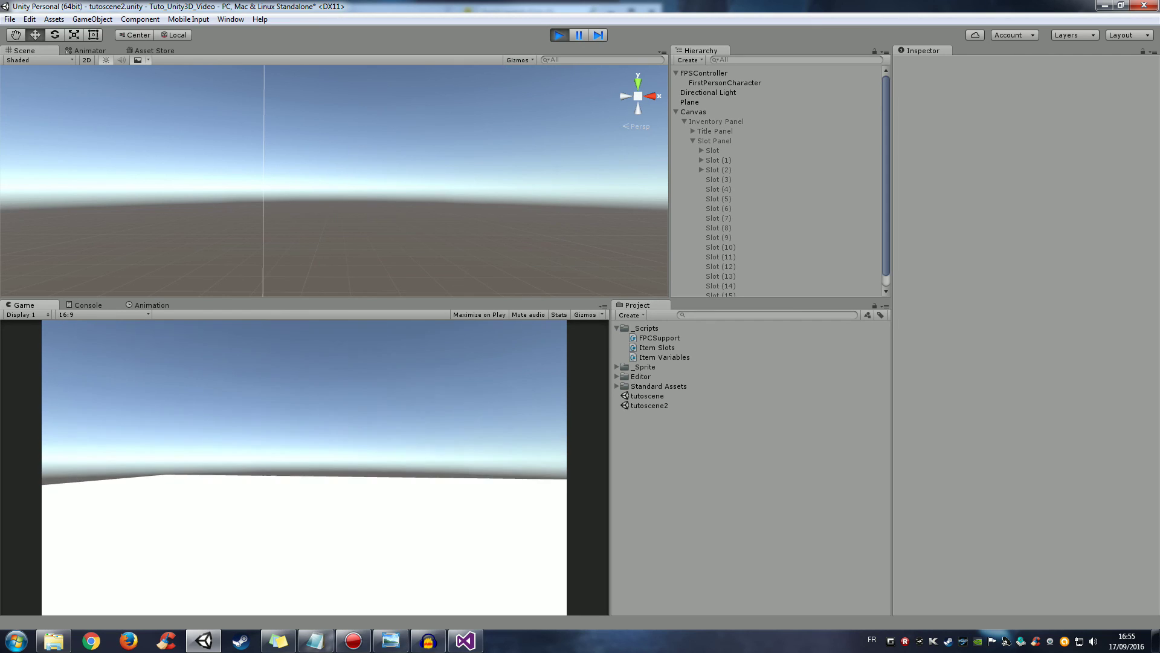